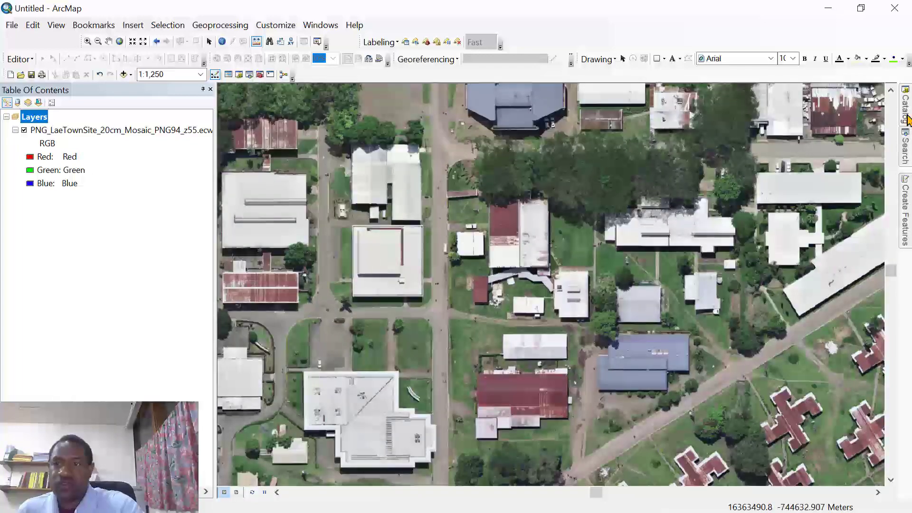
Show the Catalog and add a folder connection to C:\Users\Survey 02
{"action": "left_click", "coordinate": [906, 119]}
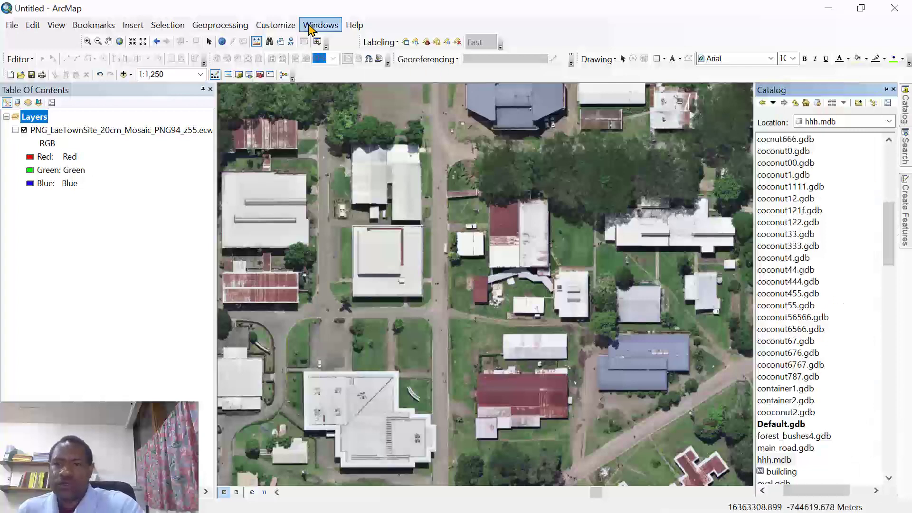
{"action": "left_click", "coordinate": [320, 25]}
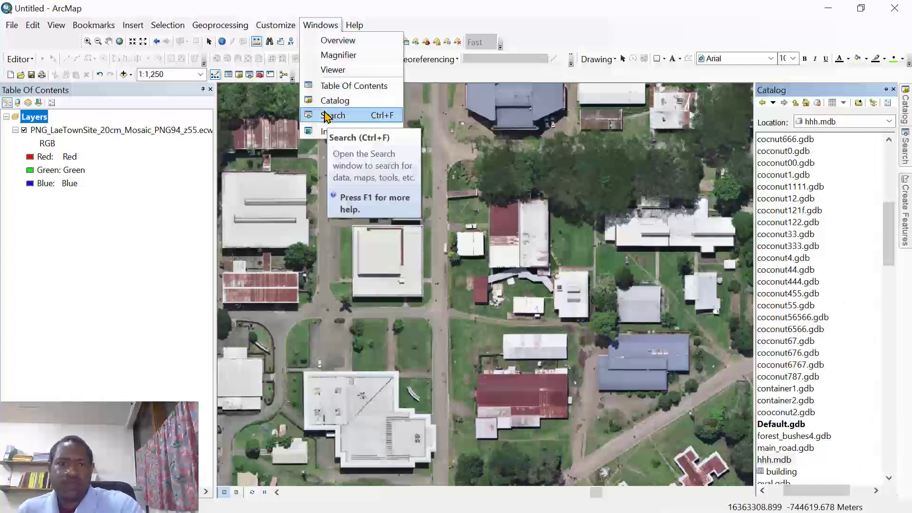
{"action": "key", "text": "Escape"}
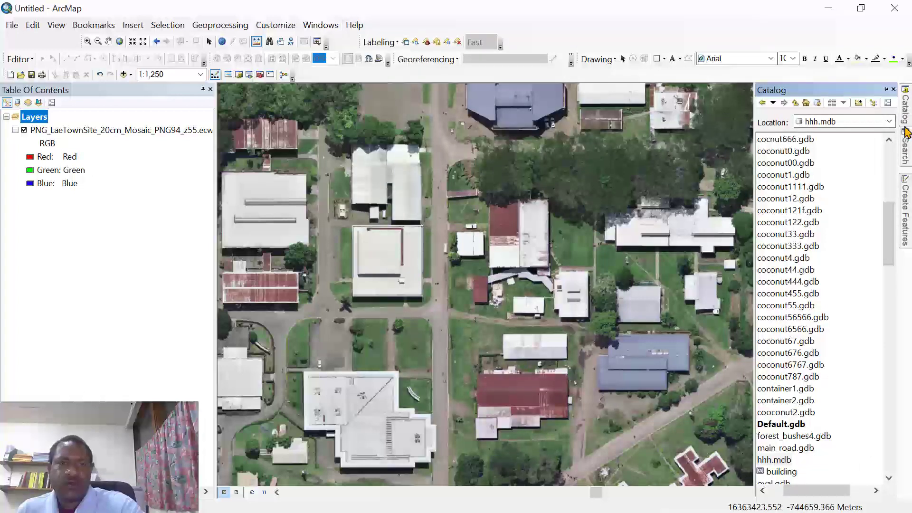
{"action": "left_click_drag", "start_coordinate": [887, 232], "coordinate": [854, 142]}
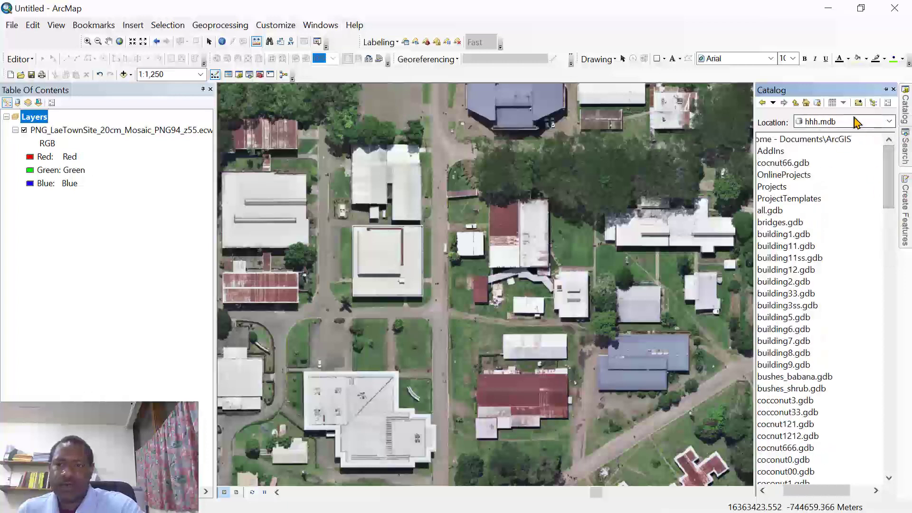
{"action": "left_click", "coordinate": [858, 102]}
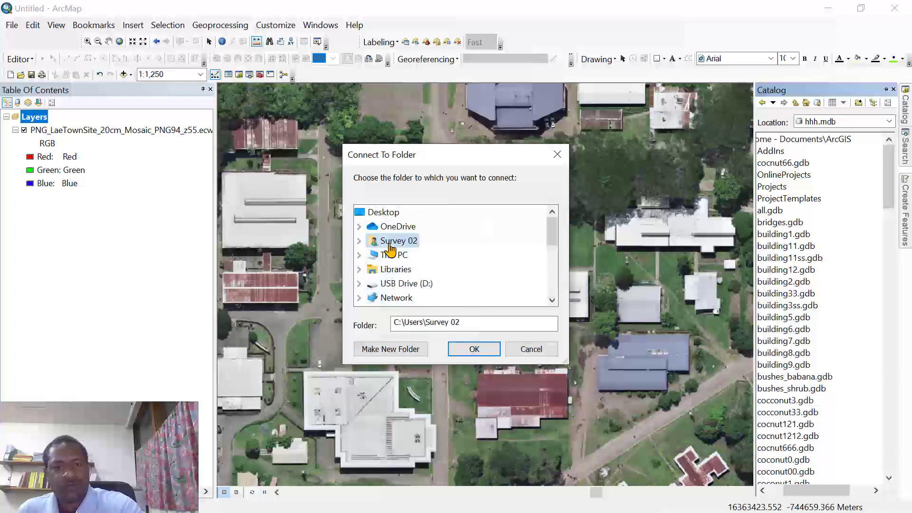
{"action": "left_click", "coordinate": [474, 349]}
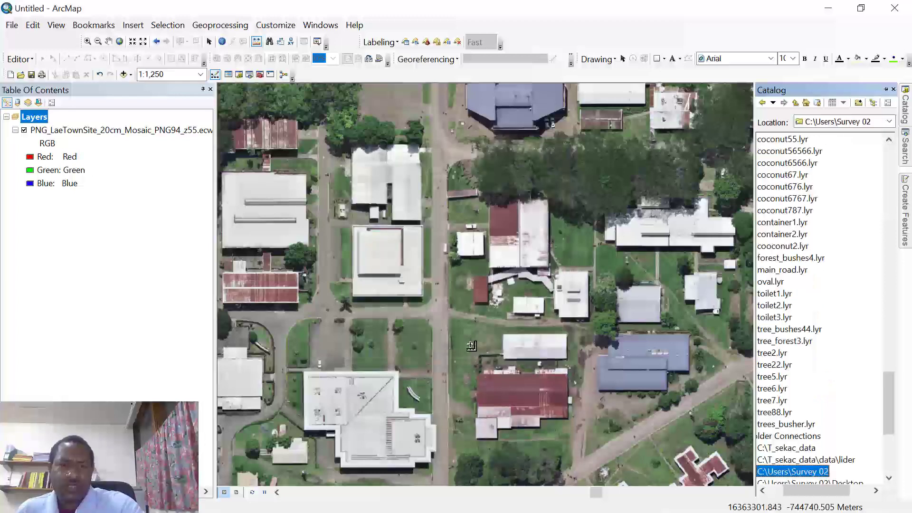
Create a personal geodatabase named tsekac_gedb in the Home - Documents\ArcGIS folder
{"action": "scroll", "coordinate": [890, 227], "scroll_direction": "up", "scroll_amount": 20}
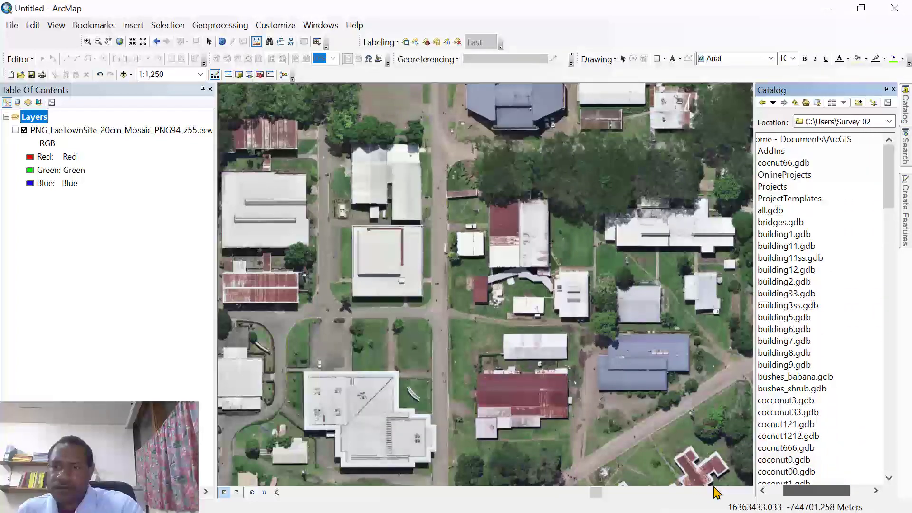
{"action": "left_click", "coordinate": [762, 490]}
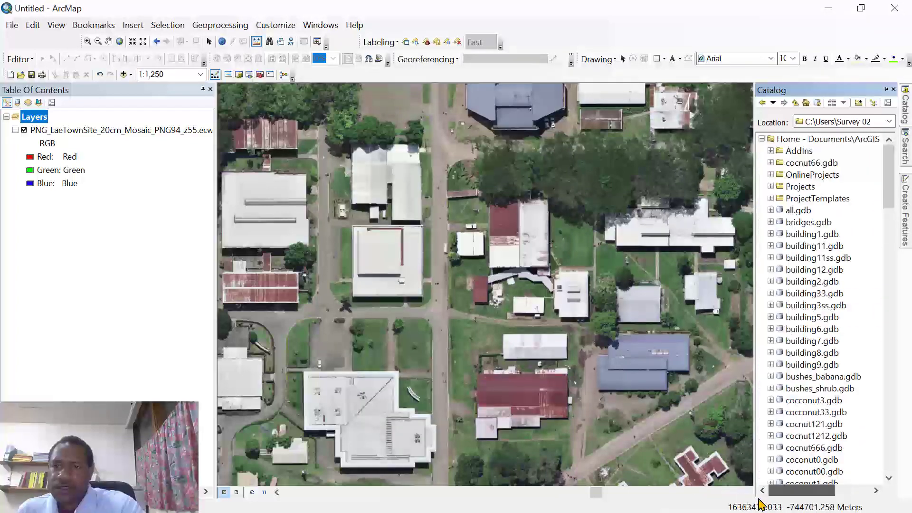
{"action": "left_click", "coordinate": [836, 139]}
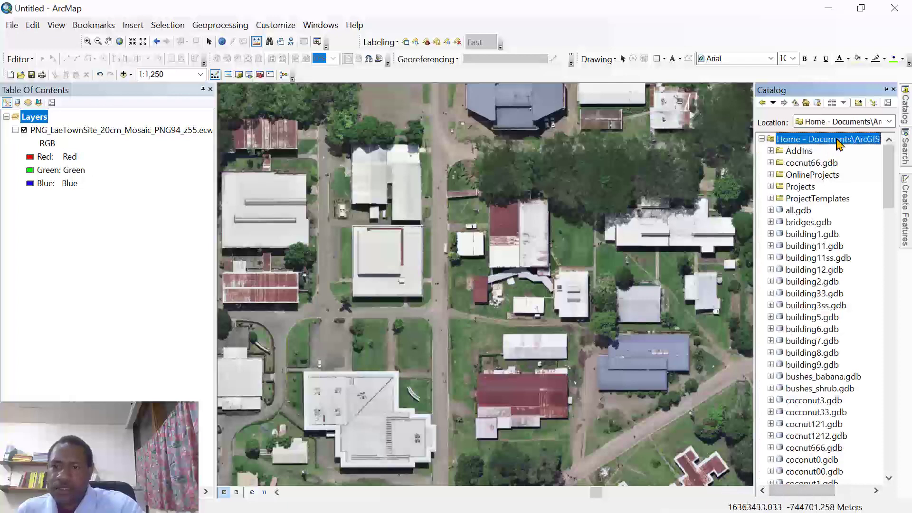
{"action": "right_click", "coordinate": [838, 144]}
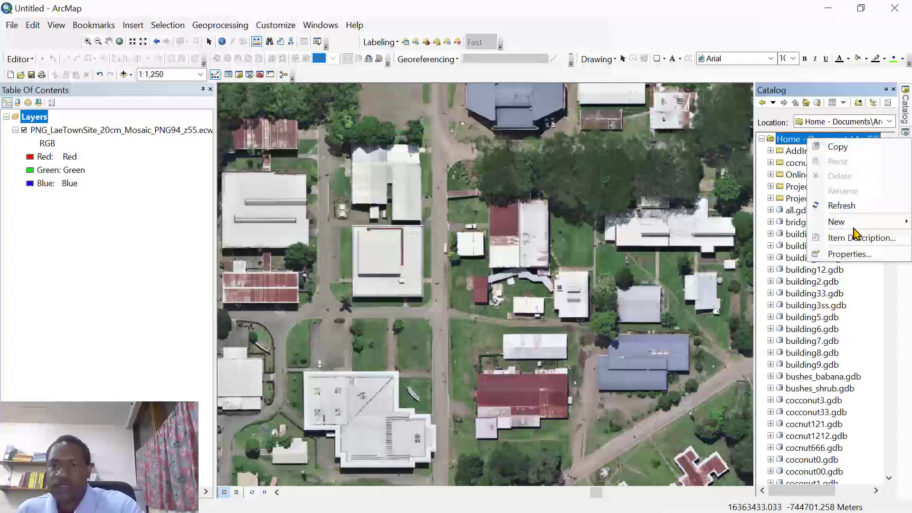
{"action": "mouse_move", "coordinate": [851, 228]}
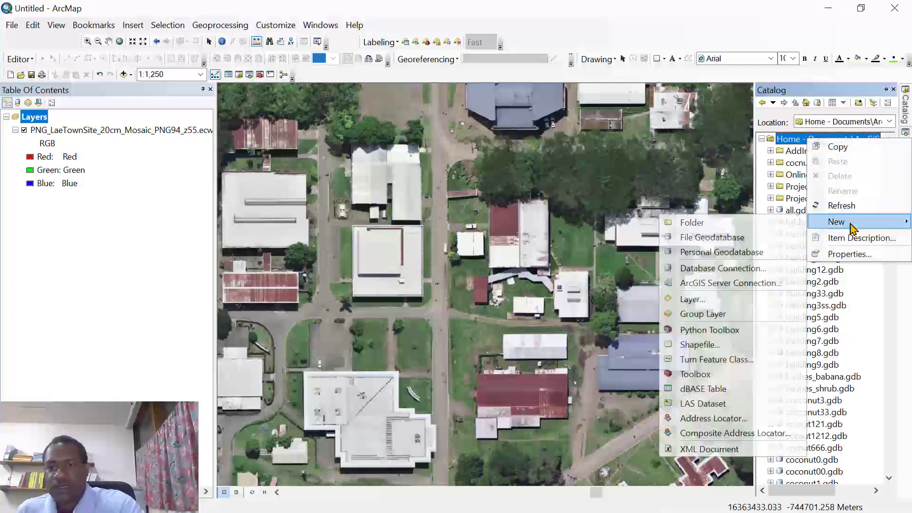
{"action": "left_click", "coordinate": [689, 253]}
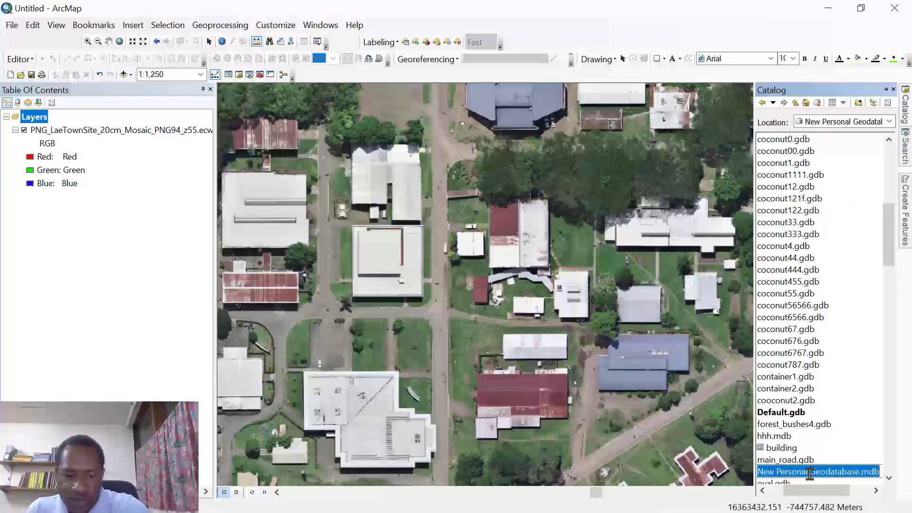
{"action": "type", "text": "tsekac"}
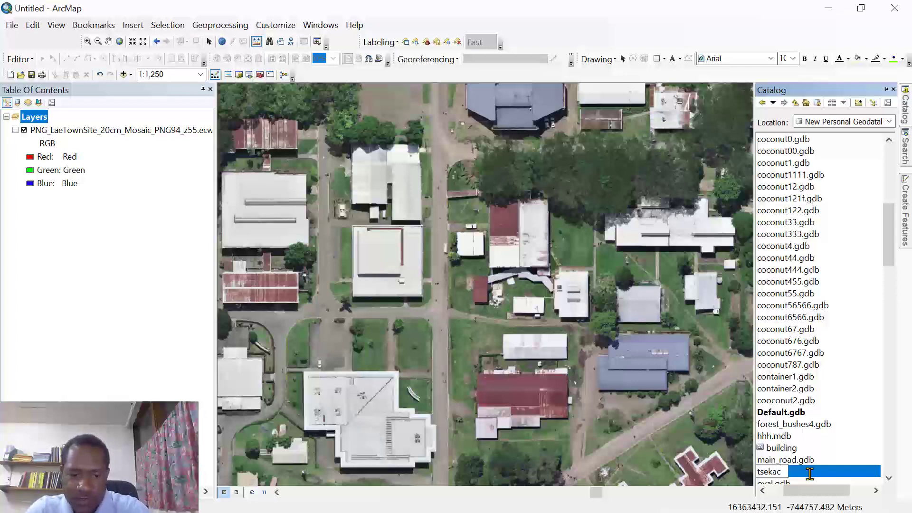
{"action": "type", "text": "_ge"}
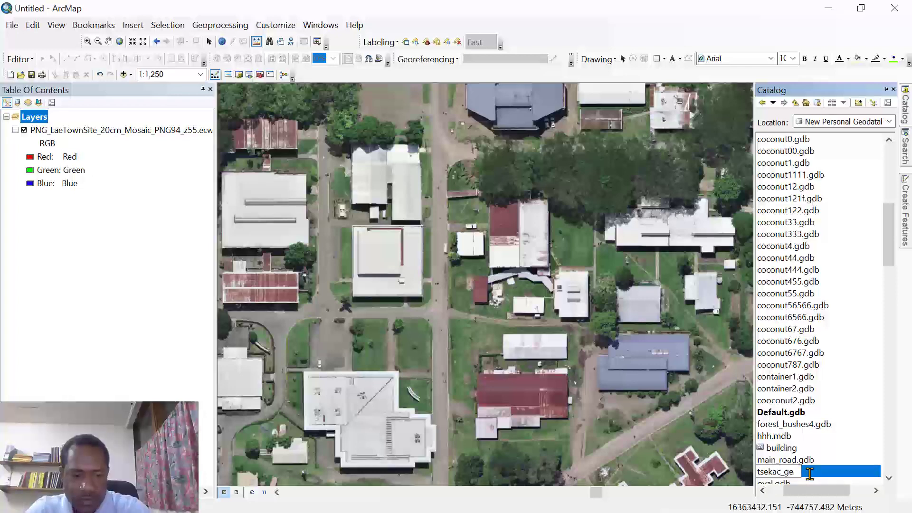
{"action": "type", "text": "db"}
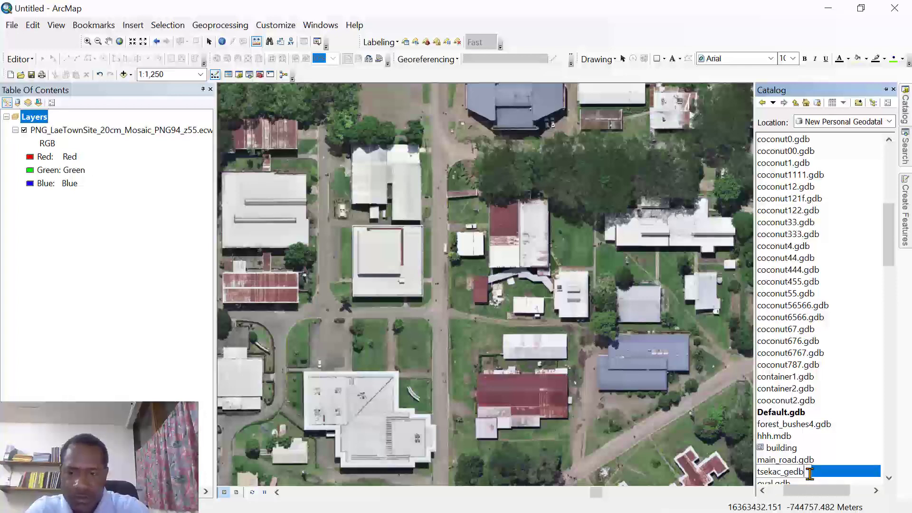
{"action": "key", "text": "Return"}
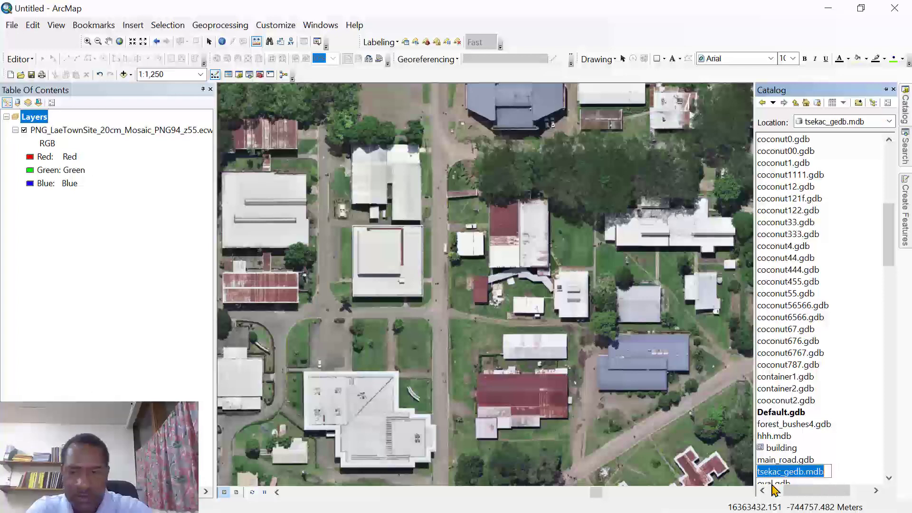
Start a new feature class inside the tsekac_gedb.mdb personal geodatabase
{"action": "left_click_drag", "start_coordinate": [897, 233], "coordinate": [864, 279]}
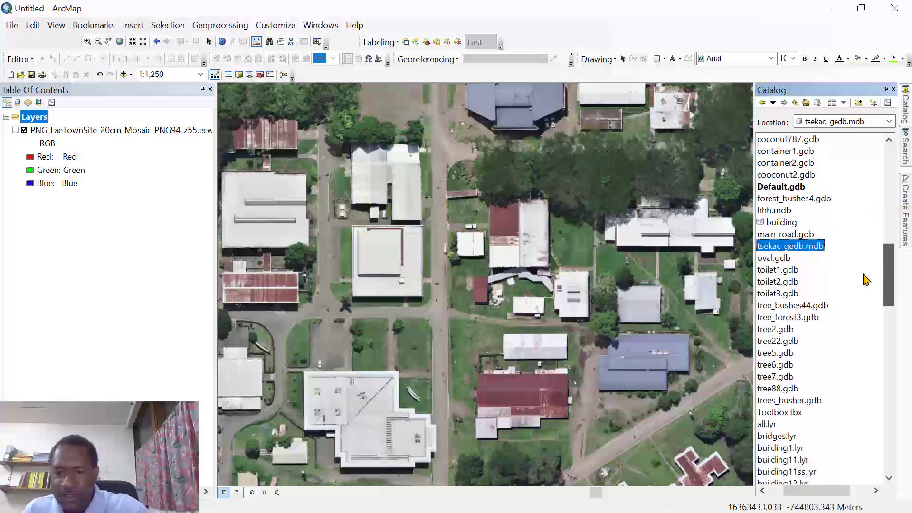
{"action": "left_click", "coordinate": [788, 282]}
{"action": "left_click", "coordinate": [779, 248]}
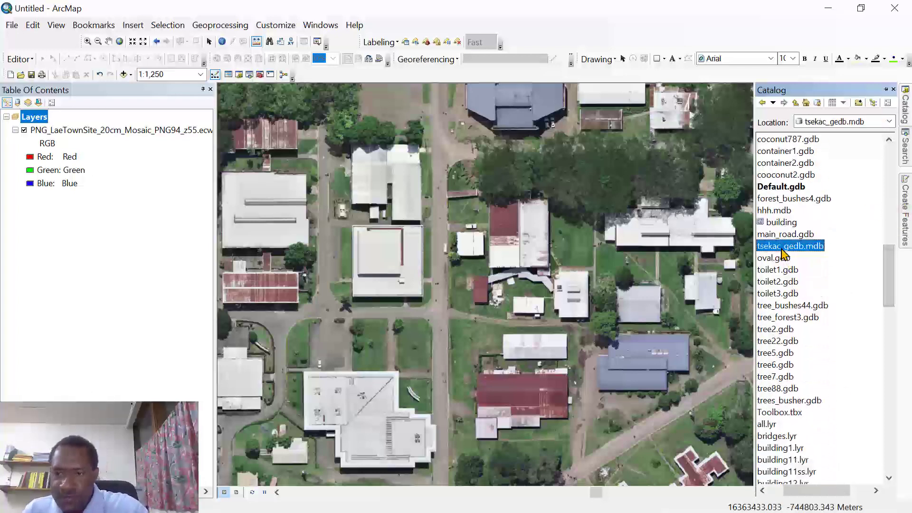
{"action": "right_click", "coordinate": [779, 249]}
{"action": "mouse_move", "coordinate": [801, 376]}
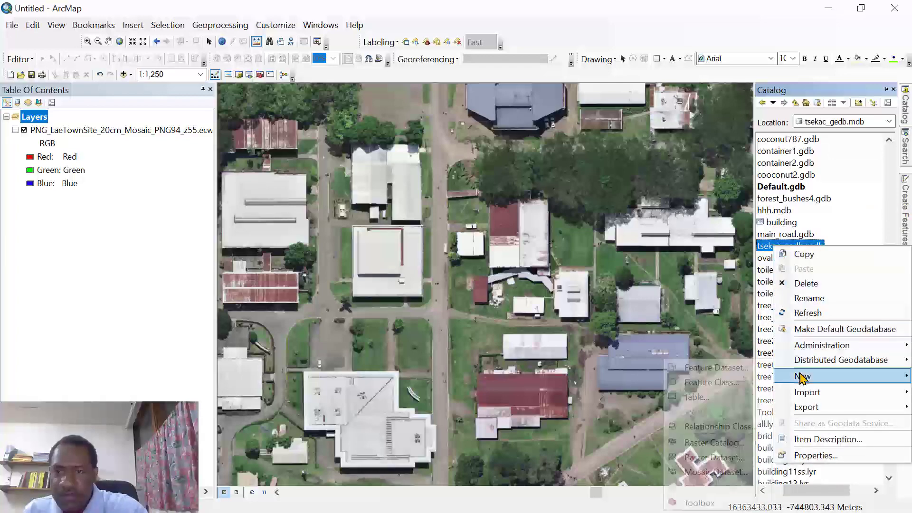
{"action": "left_click", "coordinate": [731, 386]}
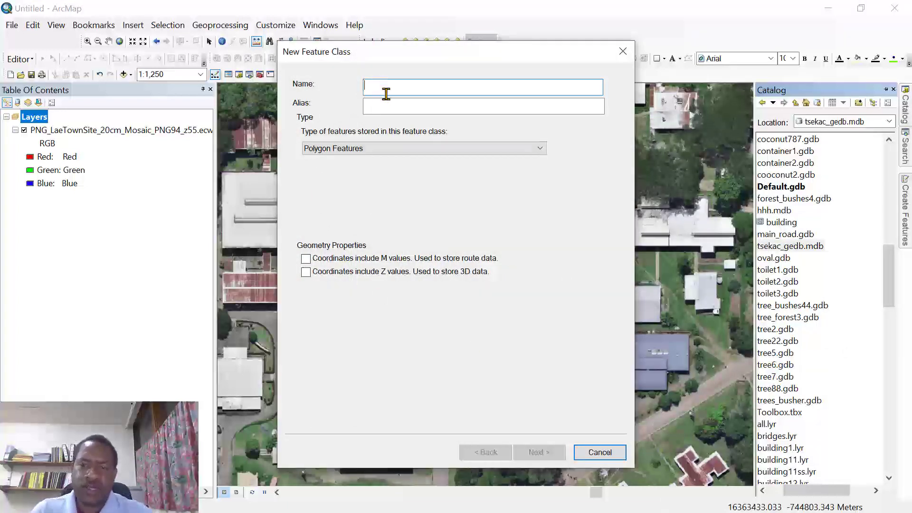
Name the feature class Accademic_building, give it the alias building_footprint, and keep its type as Polygon Features
{"action": "type", "text": "Bu"}
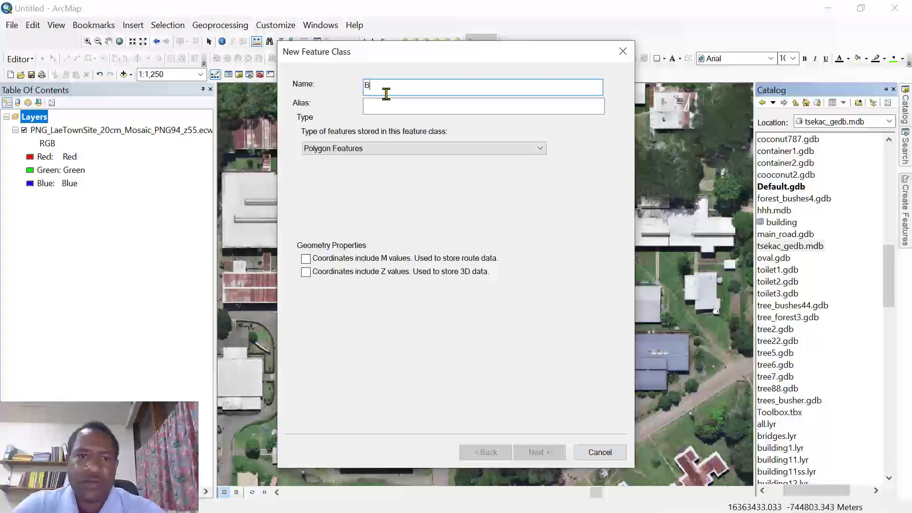
{"action": "key", "text": "BackSpace"}
{"action": "key", "text": "BackSpace"}
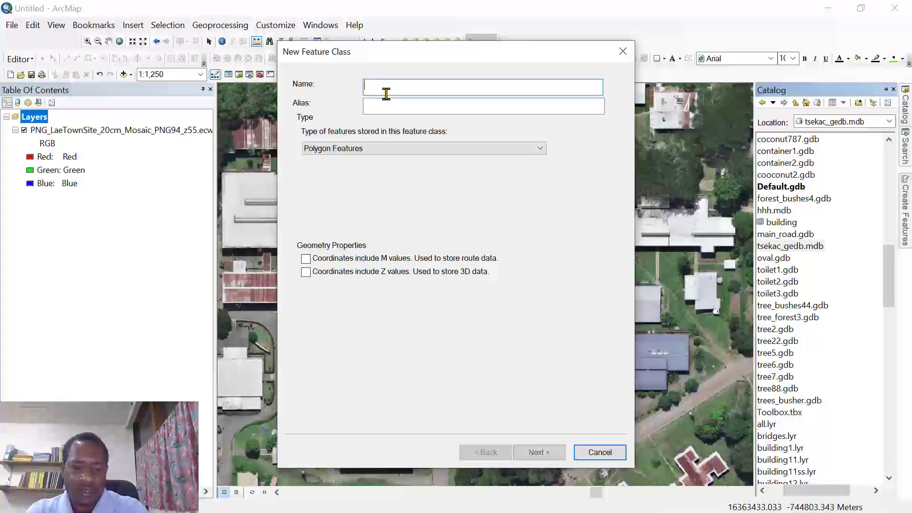
{"action": "type", "text": "Accademic_building"}
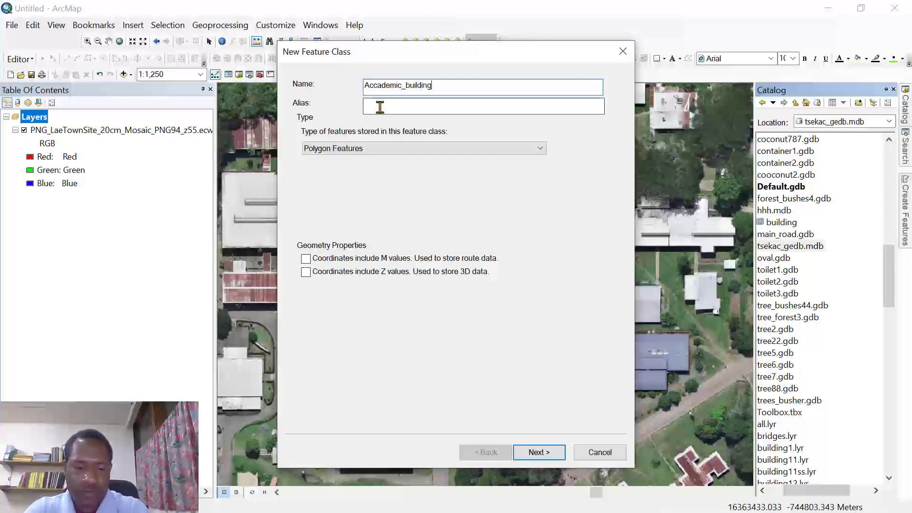
{"action": "left_click", "coordinate": [380, 107]}
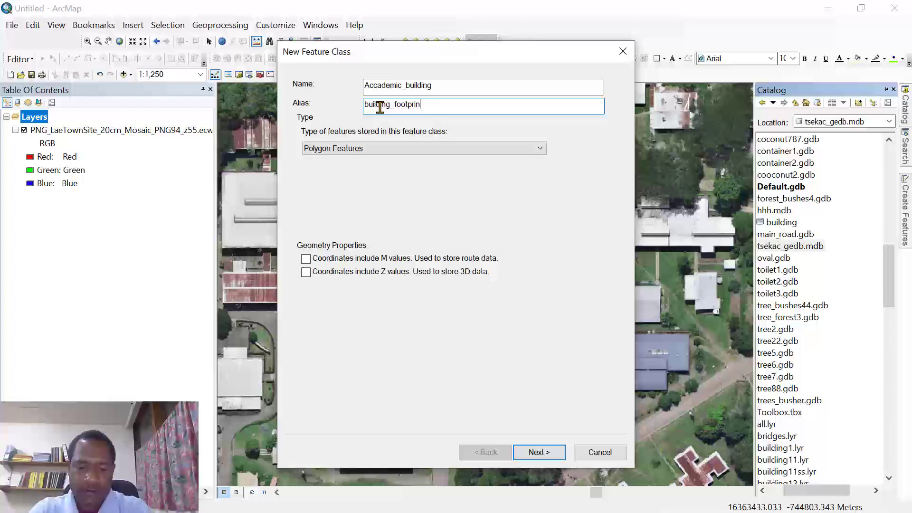
{"action": "left_click", "coordinate": [325, 151]}
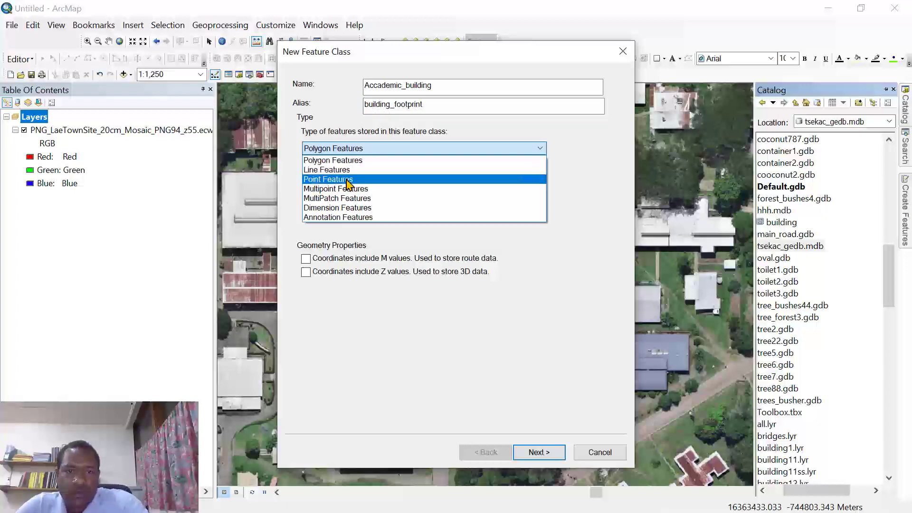
{"action": "left_click", "coordinate": [343, 160]}
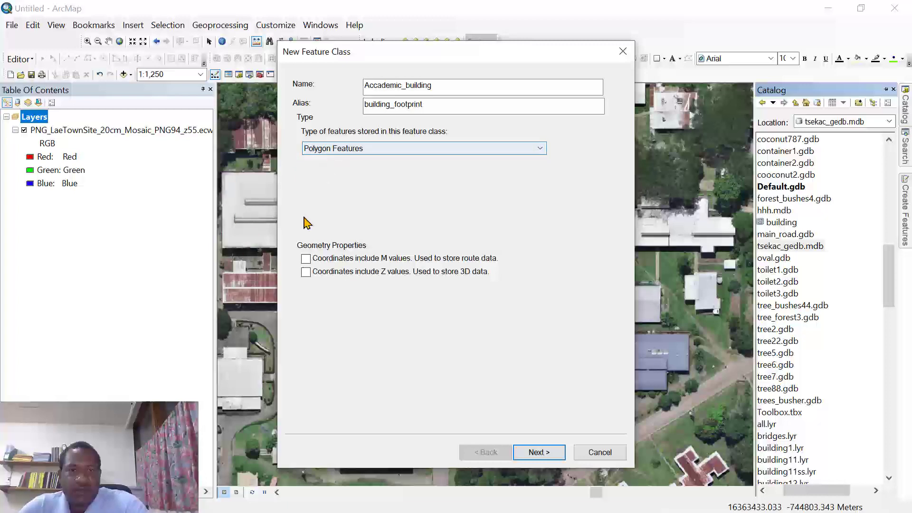
{"action": "left_click", "coordinate": [535, 452]}
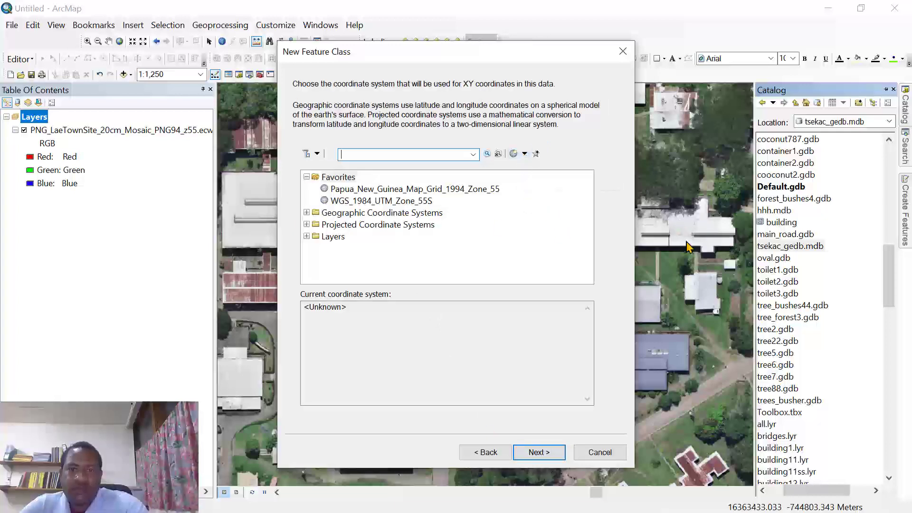
Import the feature class's coordinate system from PNG_LaeTownSite_20cm_Mosaic_PNG94_z55.ecw in C:\T_sekac_data\data\lider\01_Orthophoto
{"action": "left_click", "coordinate": [524, 154]}
{"action": "left_click", "coordinate": [536, 182]}
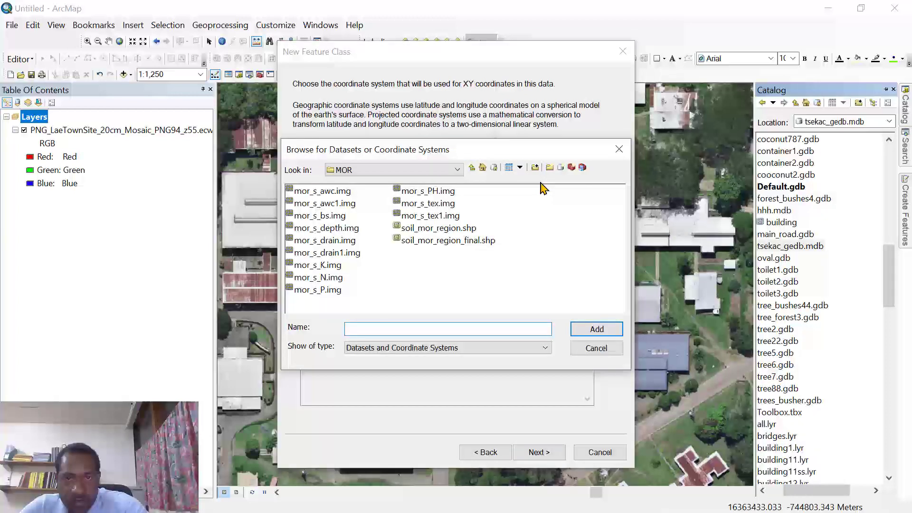
{"action": "left_click", "coordinate": [419, 172]}
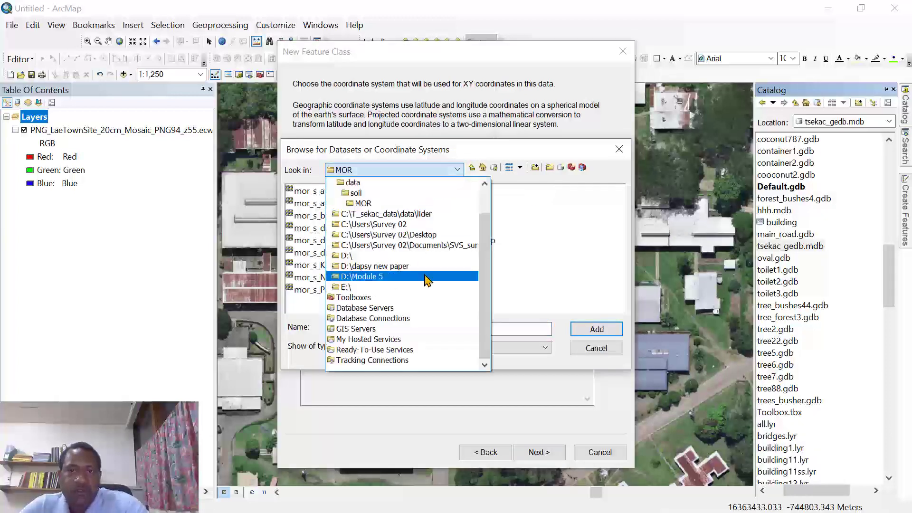
{"action": "left_click", "coordinate": [421, 245]}
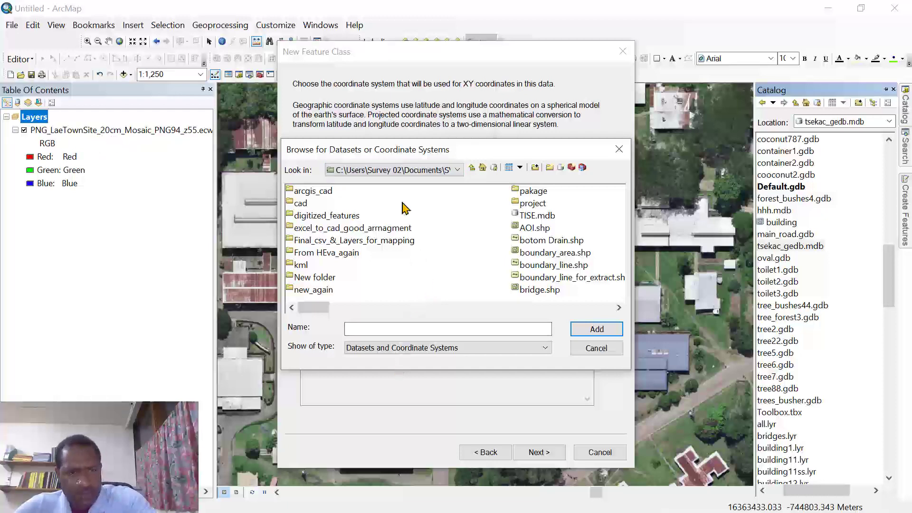
{"action": "left_click", "coordinate": [380, 170]}
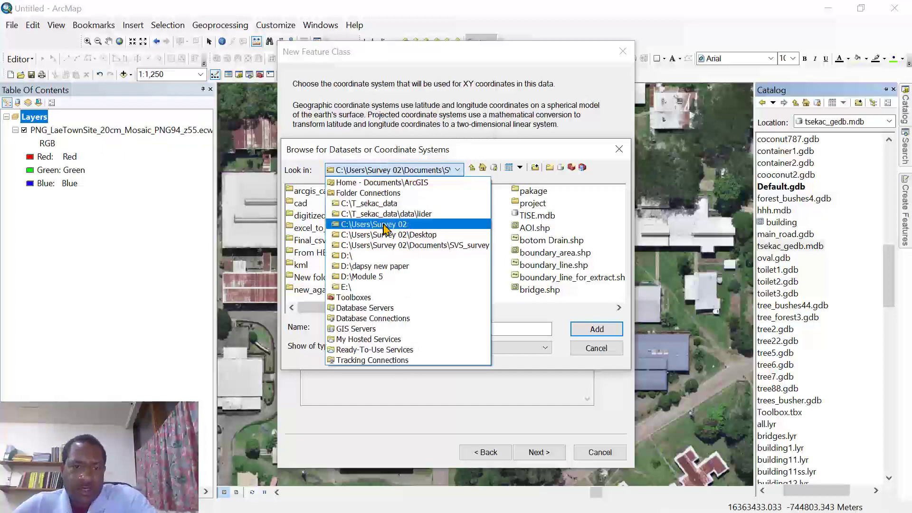
{"action": "left_click", "coordinate": [404, 203]}
{"action": "left_click", "coordinate": [302, 192]}
{"action": "double_click", "coordinate": [301, 192]}
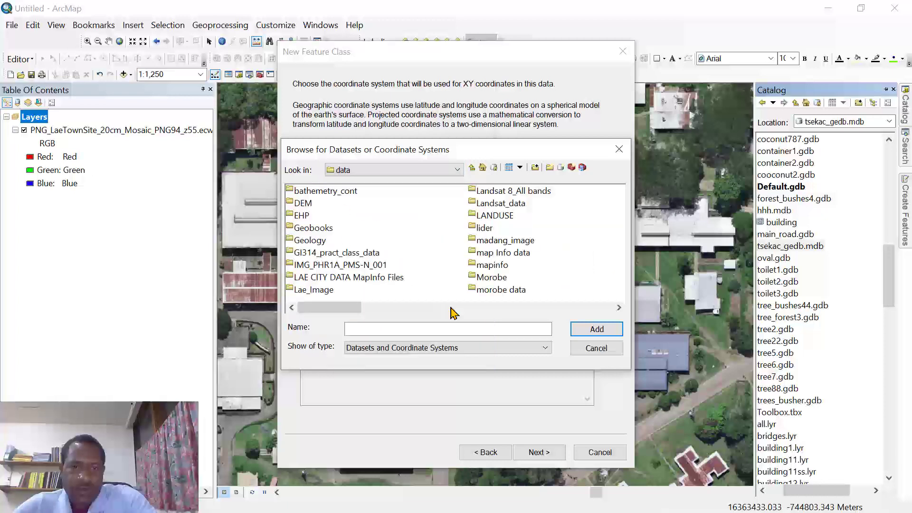
{"action": "double_click", "coordinate": [479, 229]}
{"action": "double_click", "coordinate": [321, 191]}
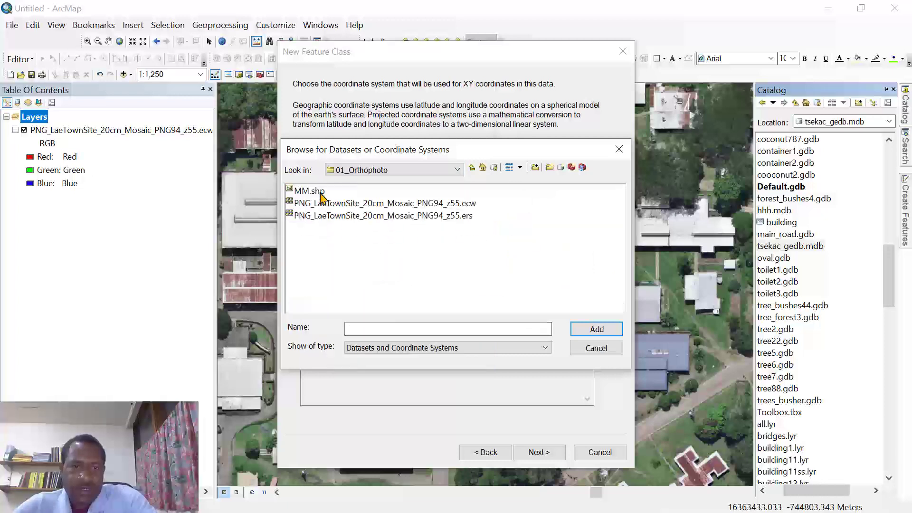
{"action": "left_click", "coordinate": [384, 203]}
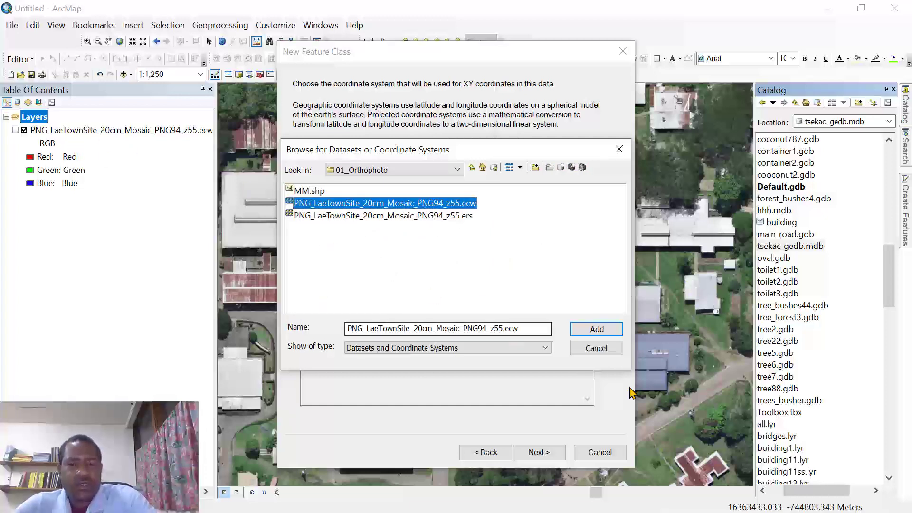
{"action": "left_click", "coordinate": [596, 332]}
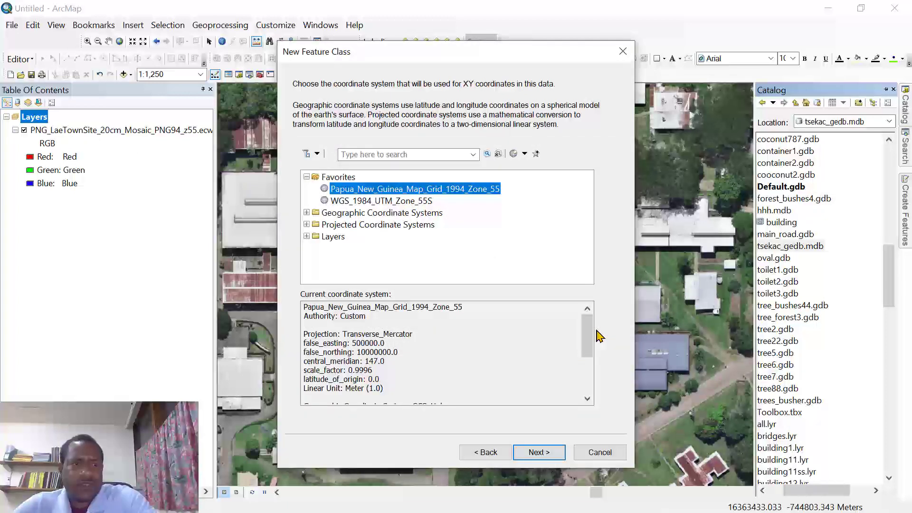
Accept the imported coordinate system and the default 0.001 m XY tolerance, and add the text fields name, area and lenght
{"action": "left_click", "coordinate": [530, 447]}
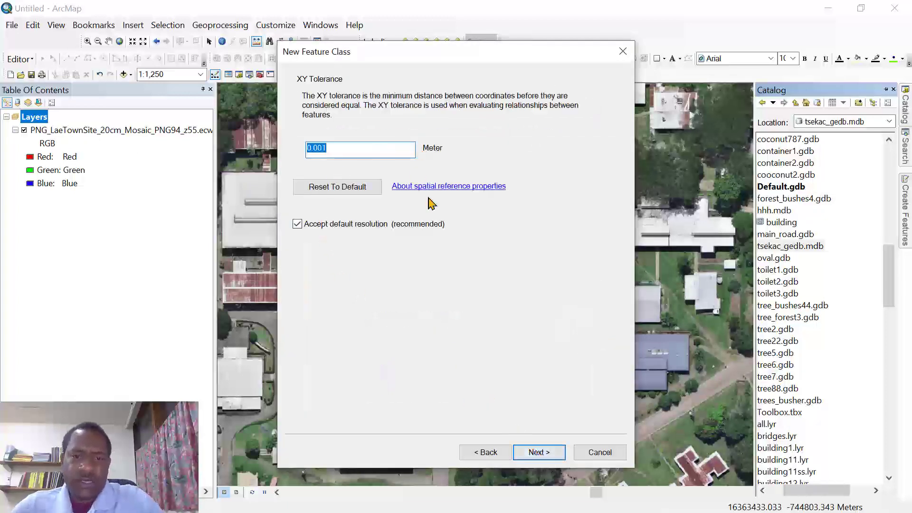
{"action": "left_click", "coordinate": [539, 452]}
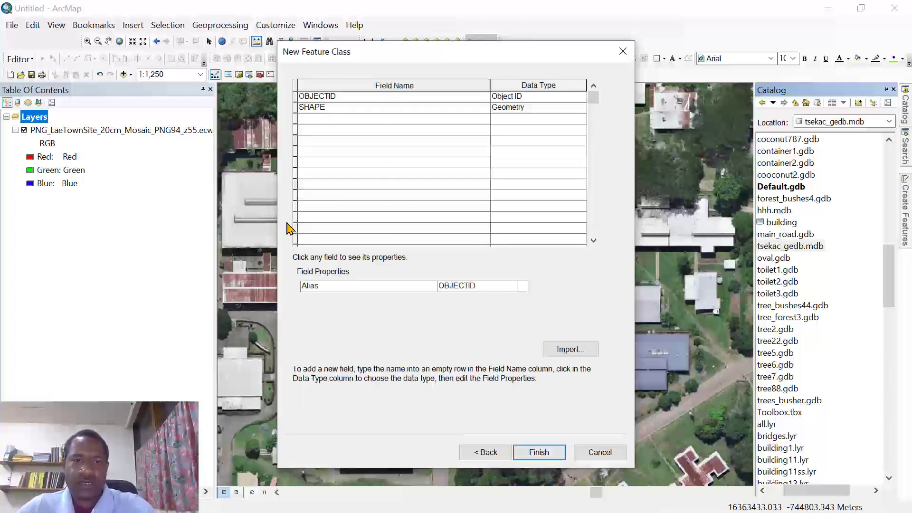
{"action": "left_click", "coordinate": [305, 119]}
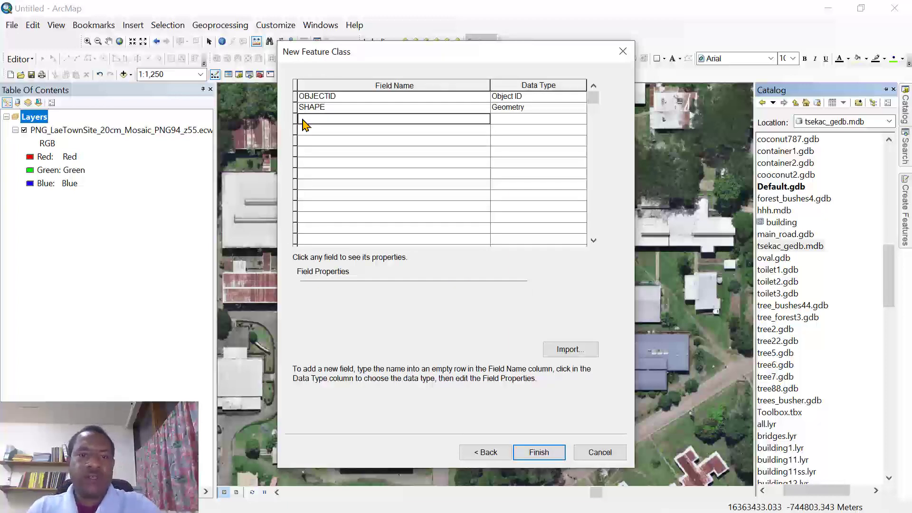
{"action": "type", "text": "name"}
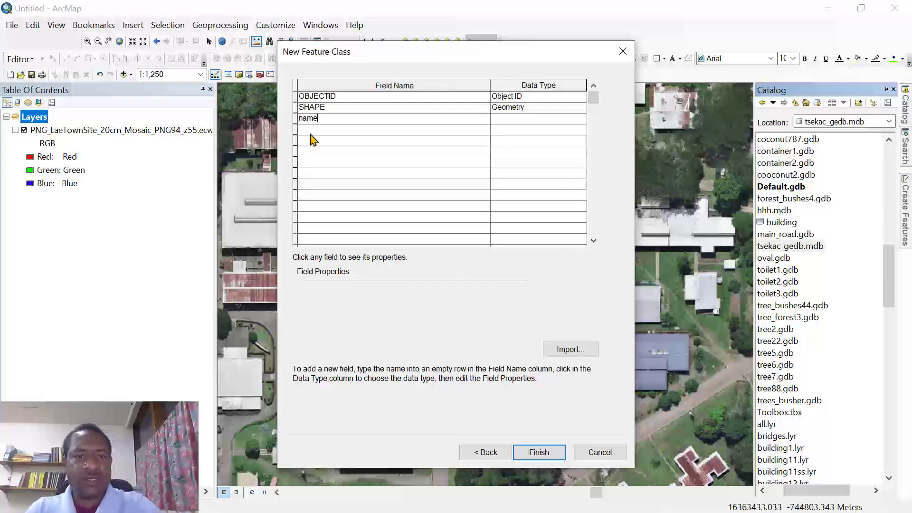
{"action": "left_click", "coordinate": [309, 133]}
{"action": "type", "text": "area"}
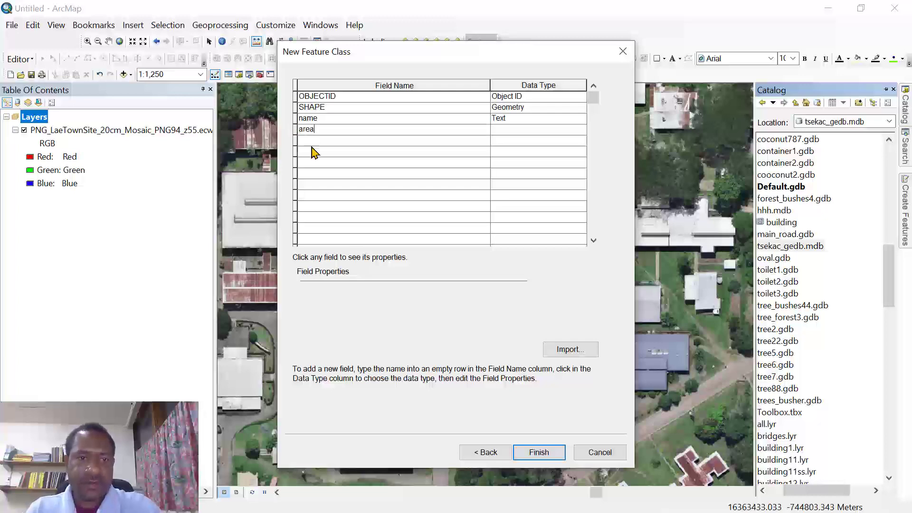
{"action": "left_click", "coordinate": [307, 141]}
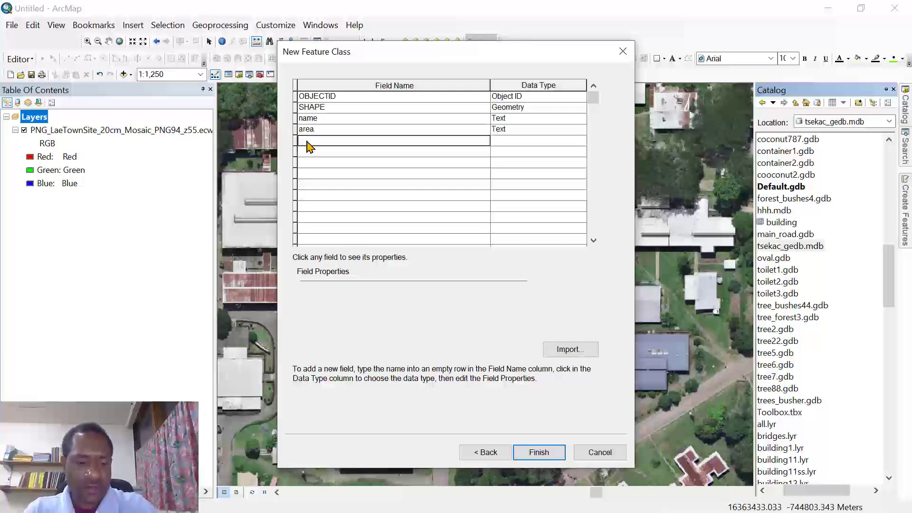
{"action": "type", "text": "lenght"}
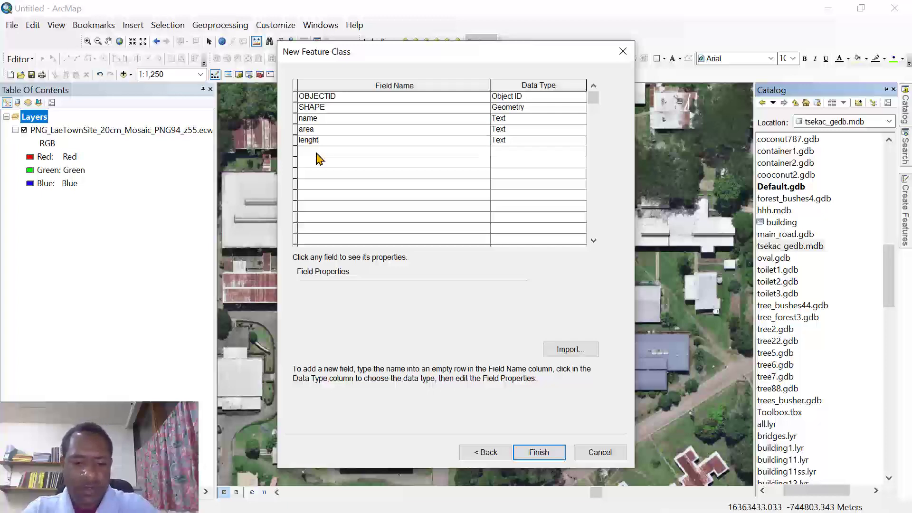
Add the fields inst, distric and pro to the new feature class
{"action": "left_click", "coordinate": [317, 154]}
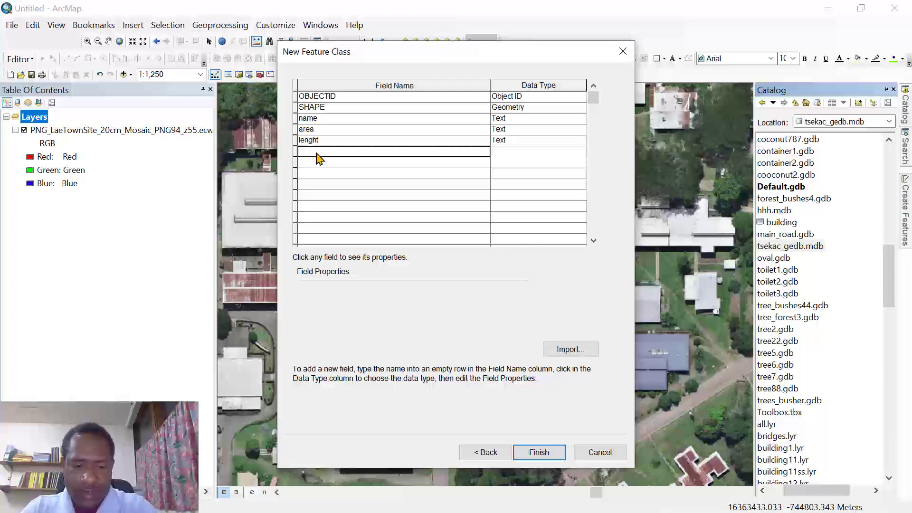
{"action": "type", "text": "ins"}
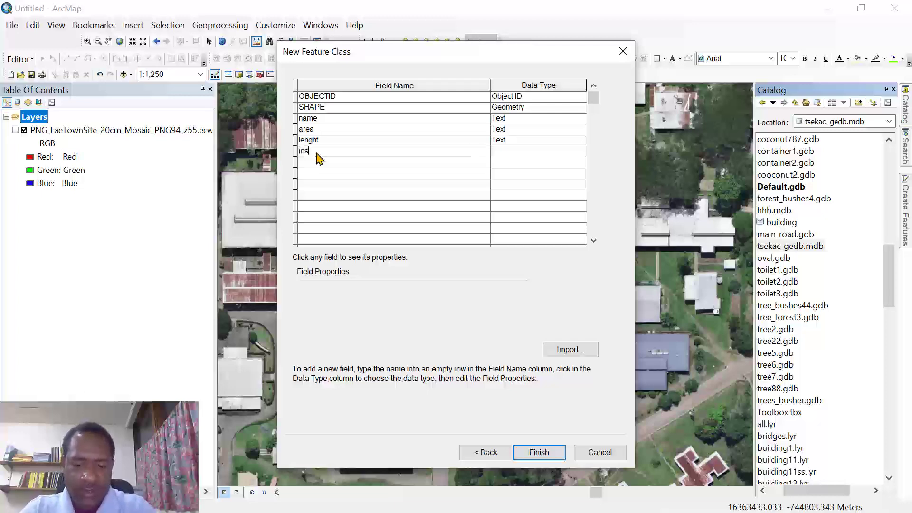
{"action": "type", "text": "t"}
{"action": "key", "text": "Return"}
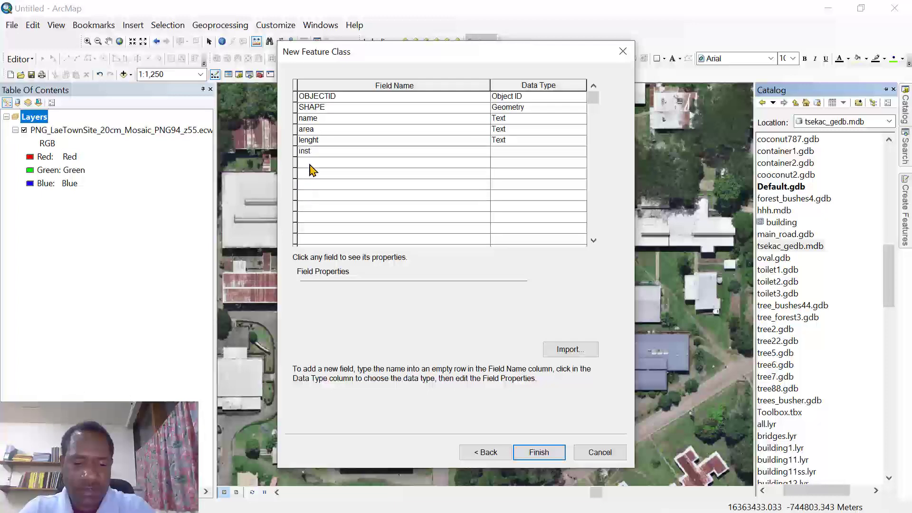
{"action": "left_click", "coordinate": [311, 163]}
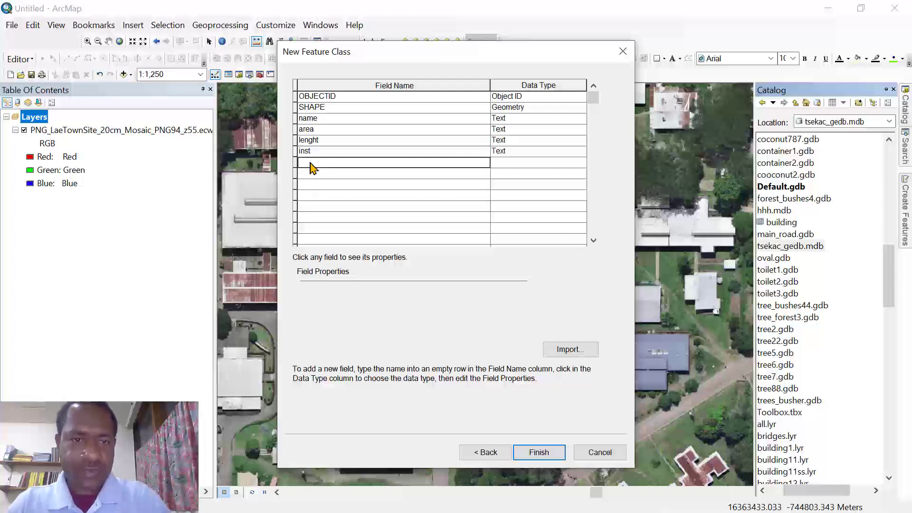
{"action": "type", "text": "distric"}
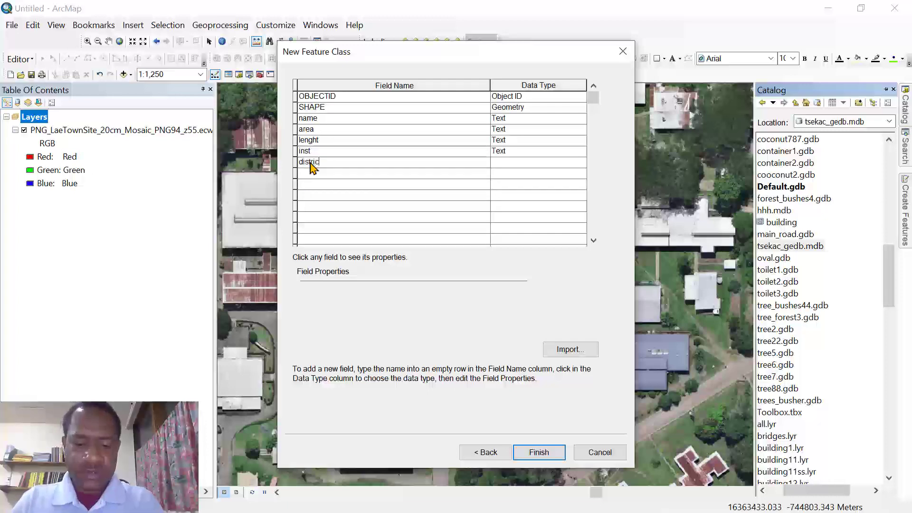
{"action": "left_click", "coordinate": [306, 180]}
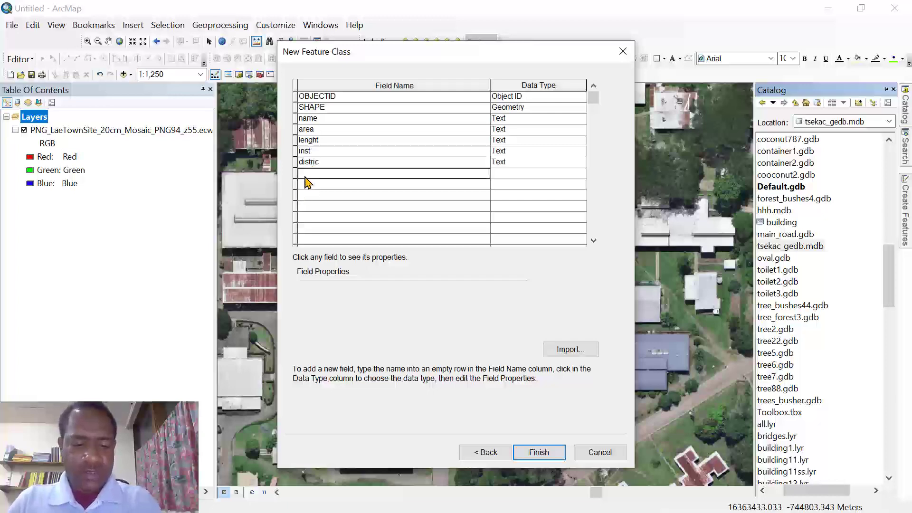
{"action": "type", "text": "pro"}
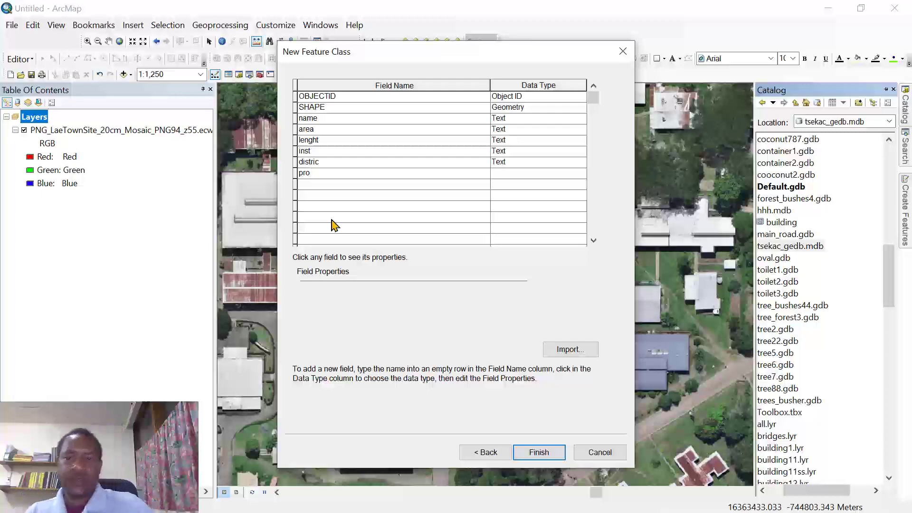
Add a number_stnd field and finish creating the feature class, dismissing the geographic coordinate systems warning
{"action": "left_click", "coordinate": [303, 186]}
{"action": "type", "text": "number_stnd"}
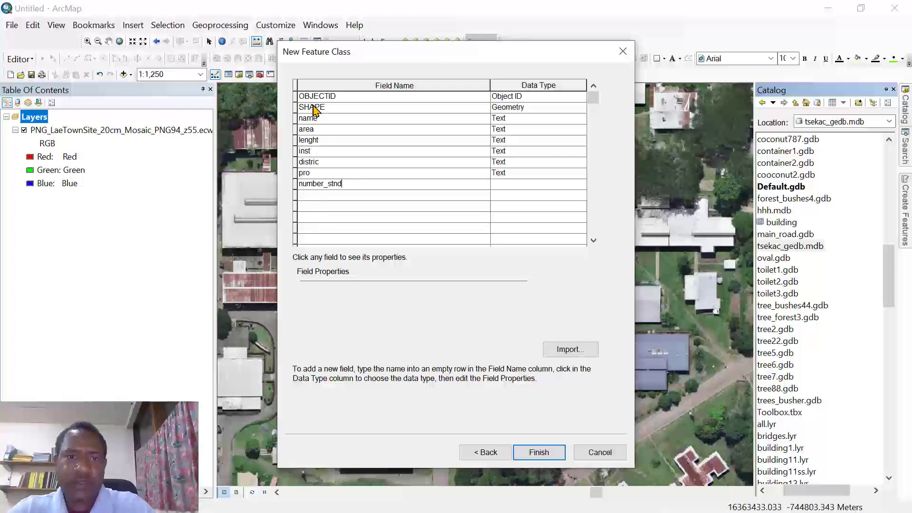
{"action": "left_click", "coordinate": [528, 453]}
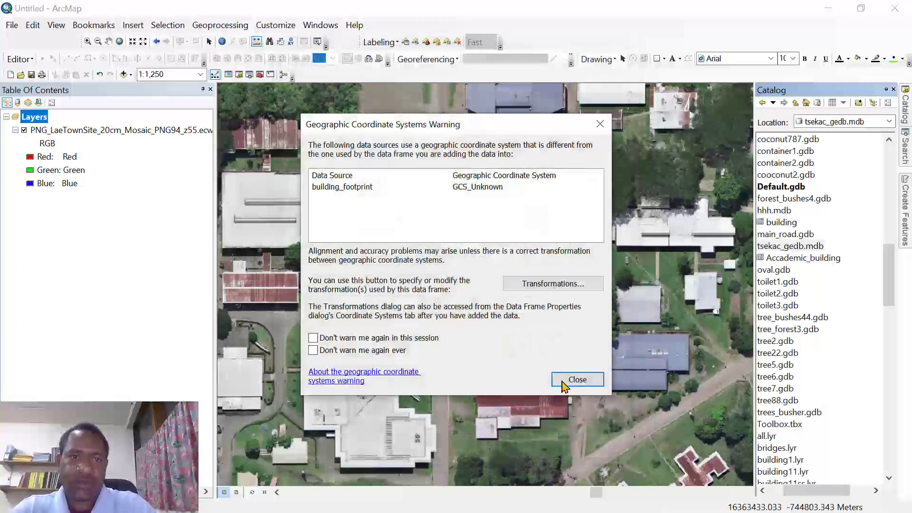
{"action": "left_click", "coordinate": [565, 382]}
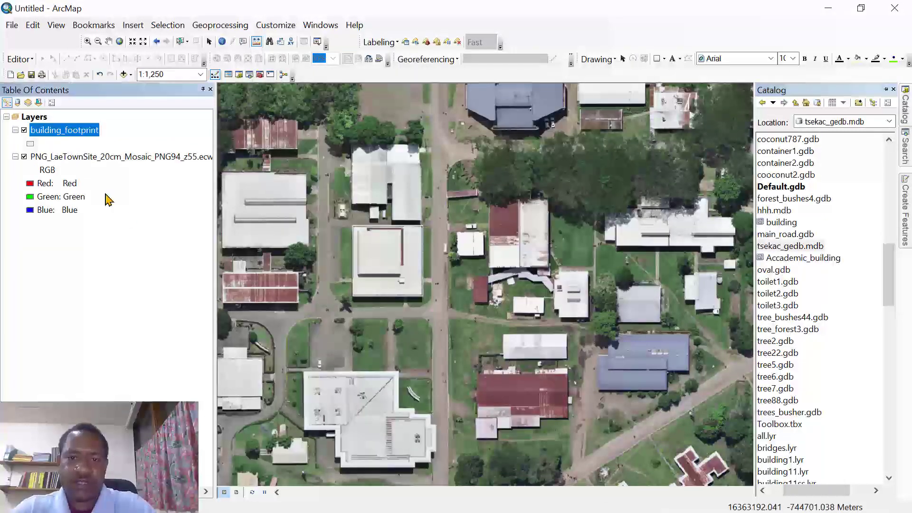
Check in the list of available toolbars whether the Editor toolbar is enabled
{"action": "left_click", "coordinate": [47, 135]}
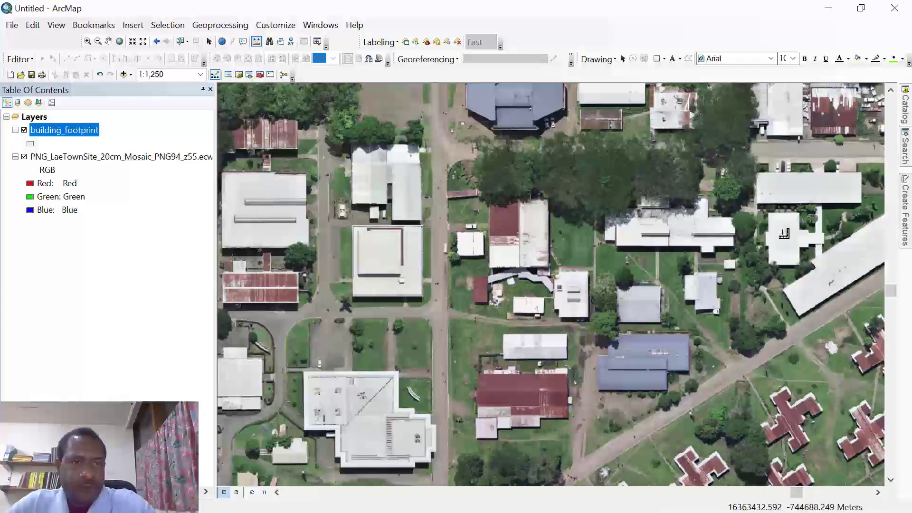
{"action": "left_click", "coordinate": [19, 59]}
{"action": "left_click", "coordinate": [21, 71]}
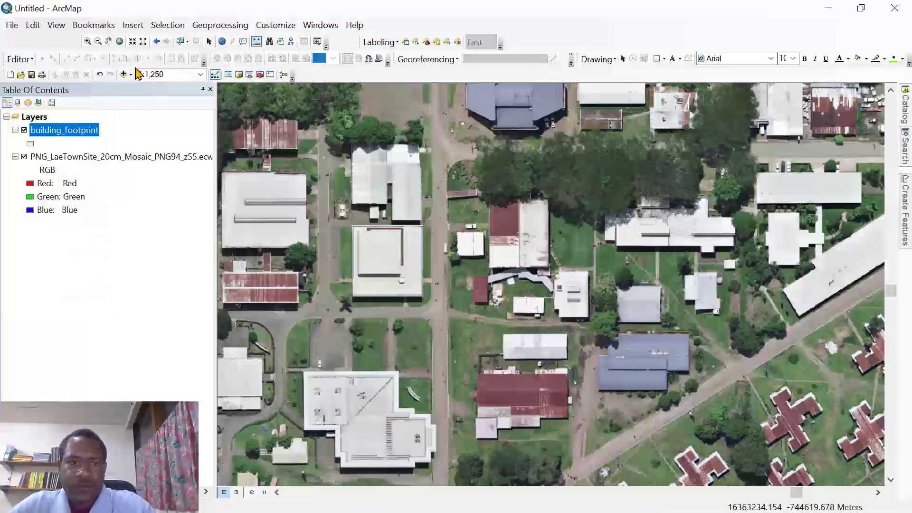
{"action": "left_click", "coordinate": [273, 25]}
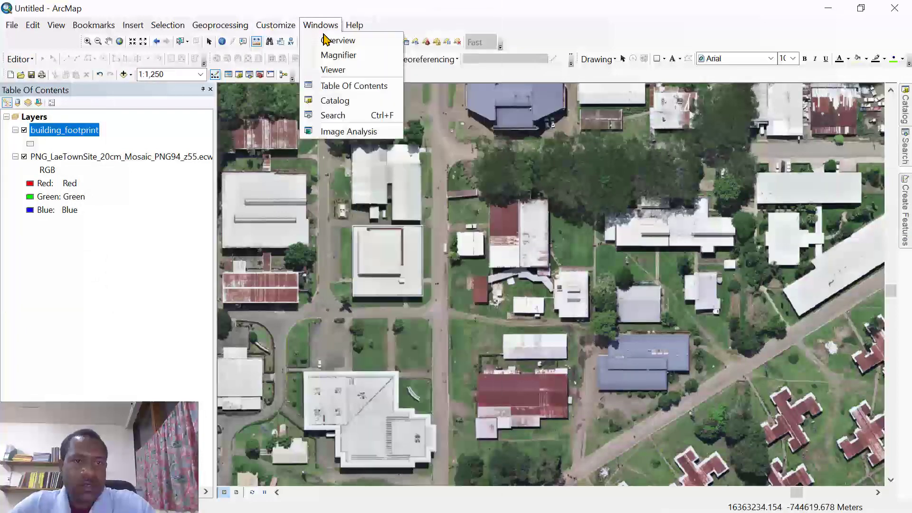
{"action": "left_click", "coordinate": [320, 25]}
{"action": "left_click", "coordinate": [275, 25]}
{"action": "mouse_move", "coordinate": [287, 41]}
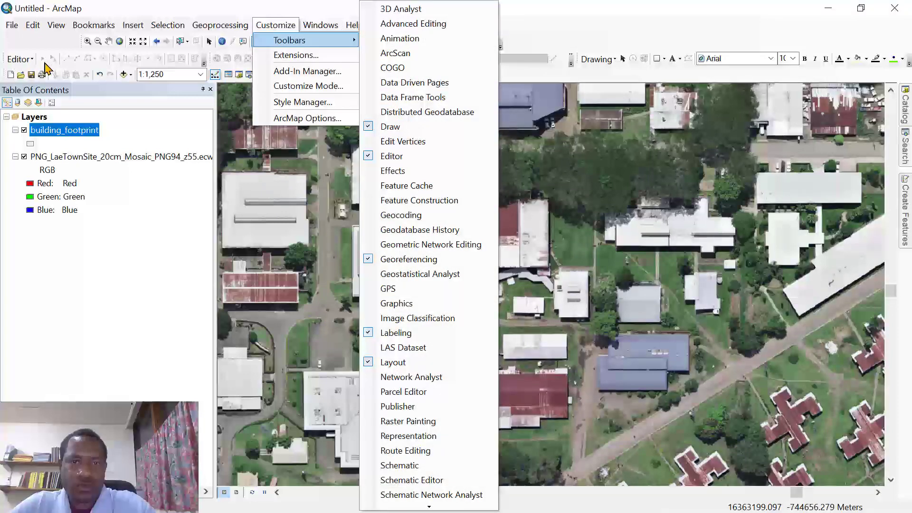
{"action": "left_click", "coordinate": [603, 30]}
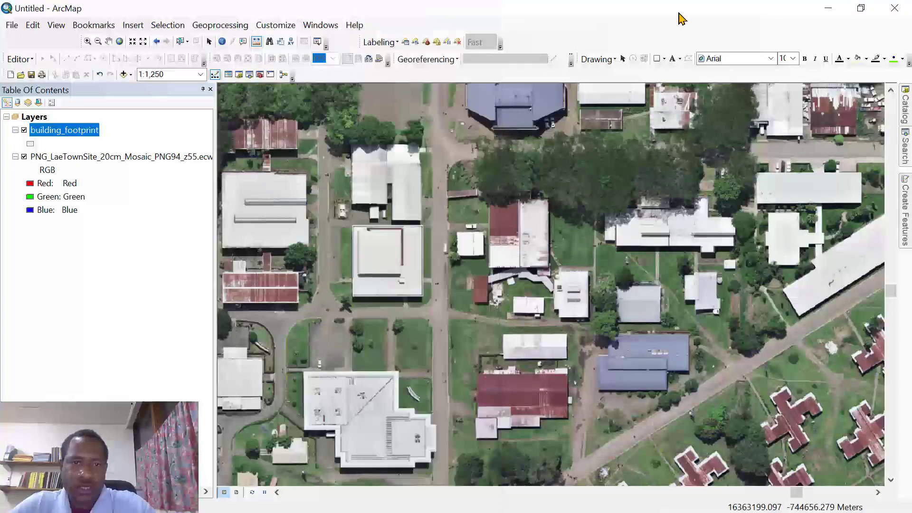
Start an edit session despite the spatial reference warning and choose the building_footprint template for creating polygons
{"action": "left_click", "coordinate": [19, 59]}
{"action": "left_click", "coordinate": [35, 75]}
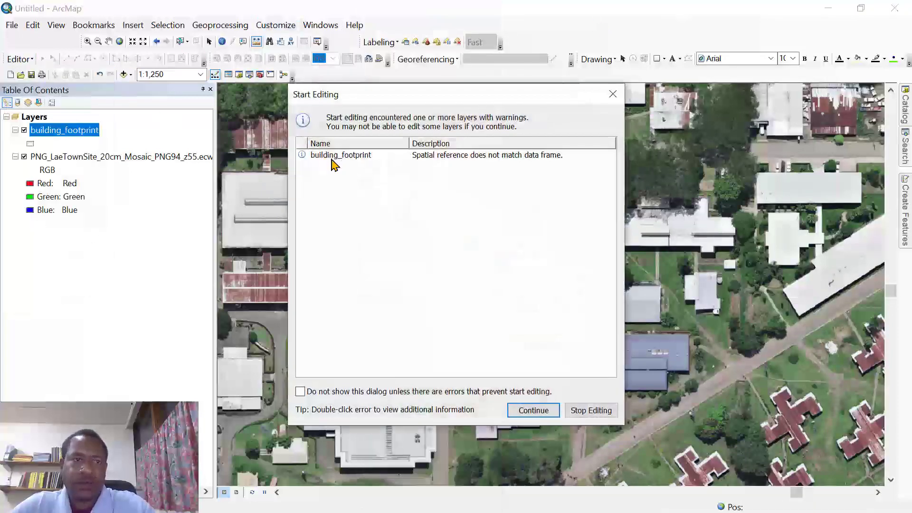
{"action": "left_click", "coordinate": [333, 157]}
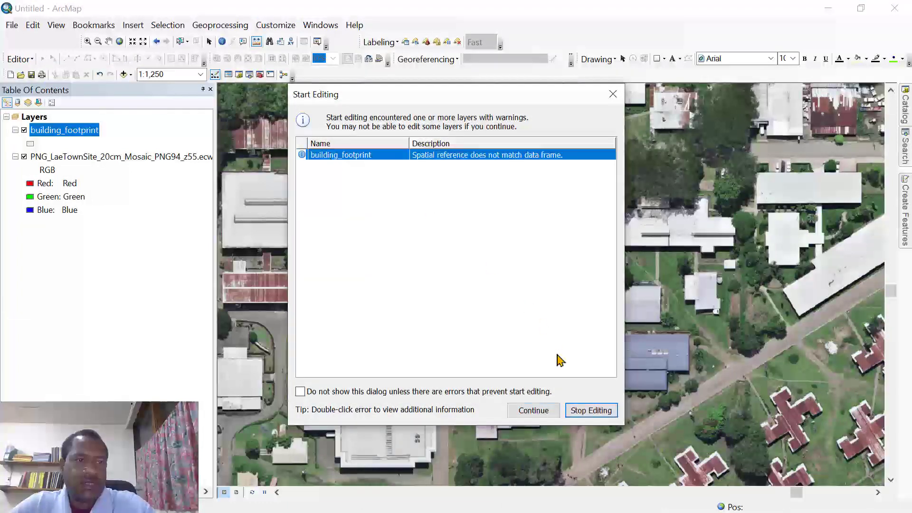
{"action": "left_click", "coordinate": [532, 410]}
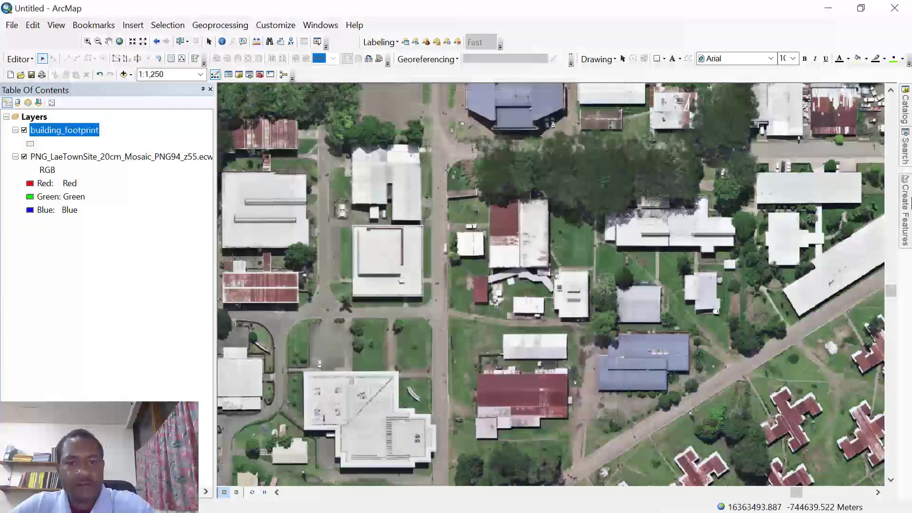
{"action": "left_click", "coordinate": [905, 209]}
{"action": "left_click", "coordinate": [810, 135]}
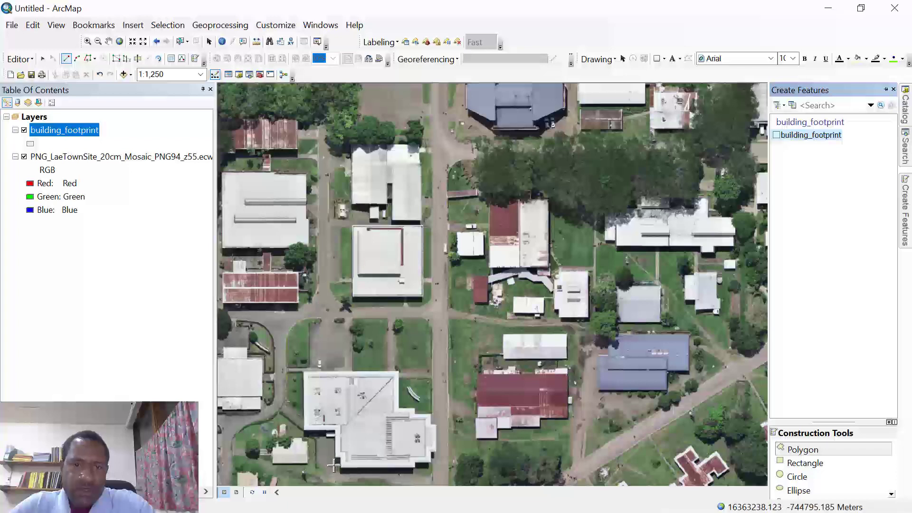
Digitize the large white stepped-outline building beside the road as a building_footprint polygon, tracing every roof corner and finishing the sketch
{"action": "scroll", "coordinate": [347, 471], "scroll_direction": "up", "scroll_amount": 2}
{"action": "scroll", "coordinate": [343, 471], "scroll_direction": "up", "scroll_amount": 3}
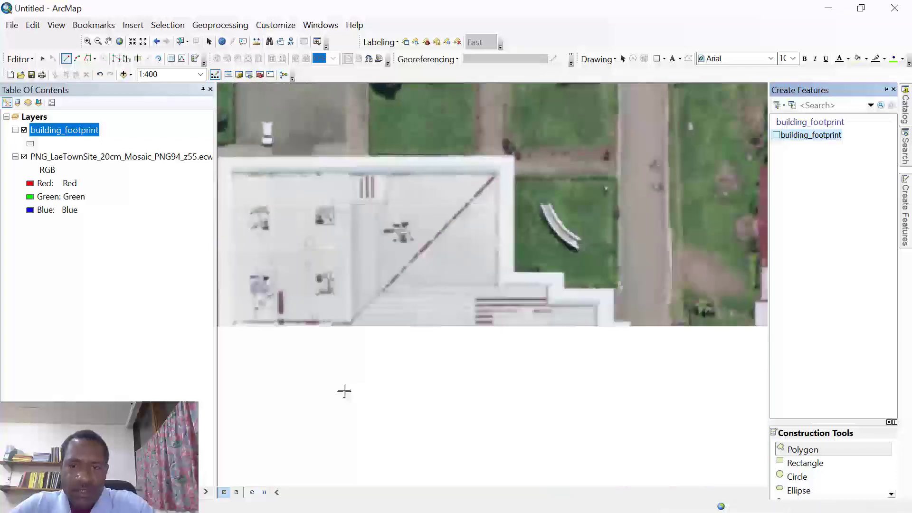
{"action": "left_click_drag", "start_coordinate": [180, 92], "coordinate": [149, 95]}
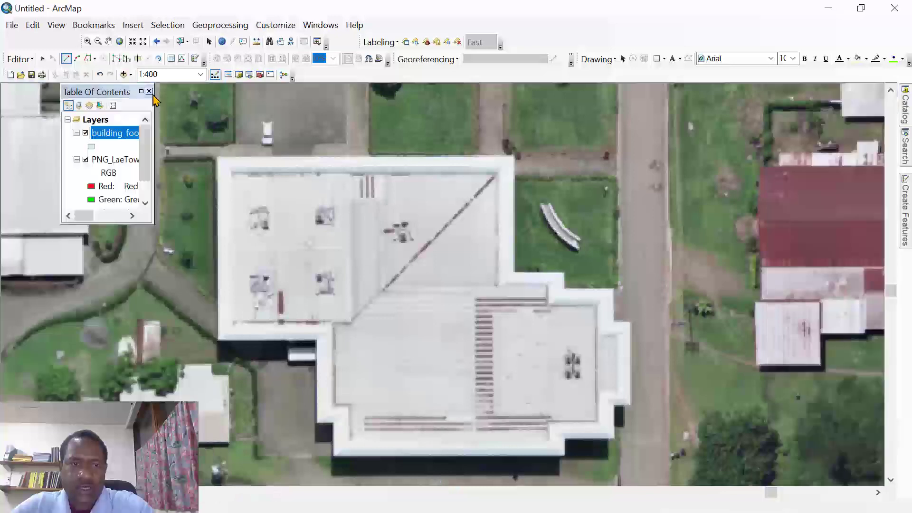
{"action": "left_click", "coordinate": [217, 158]}
{"action": "left_click", "coordinate": [217, 340]}
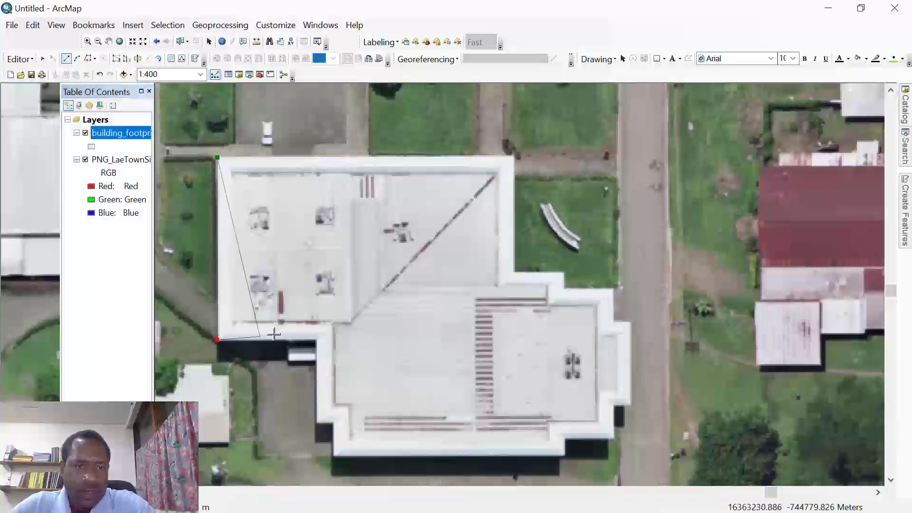
{"action": "left_click", "coordinate": [316, 340]}
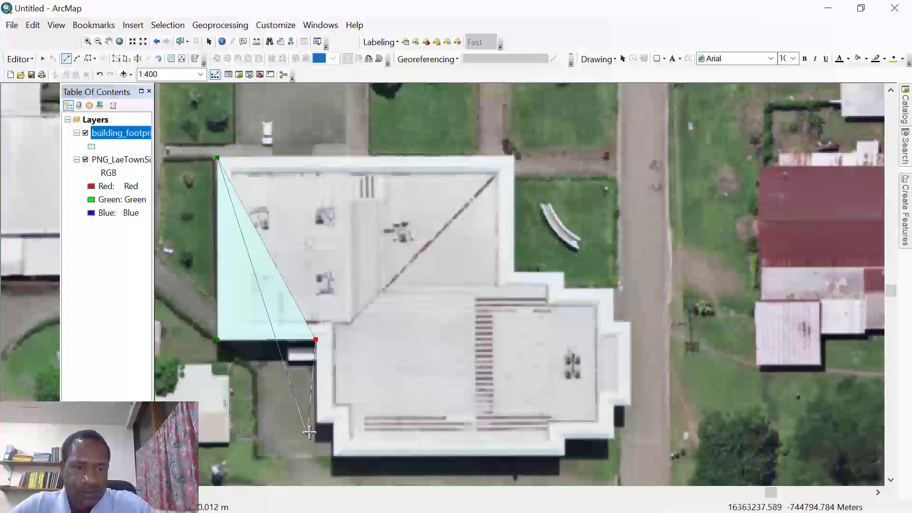
{"action": "left_click", "coordinate": [315, 421]}
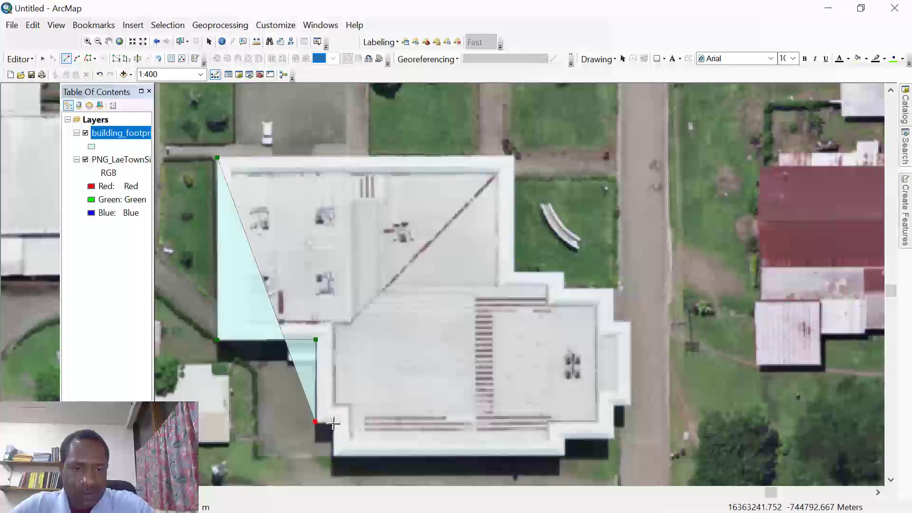
{"action": "double_click", "coordinate": [332, 456]}
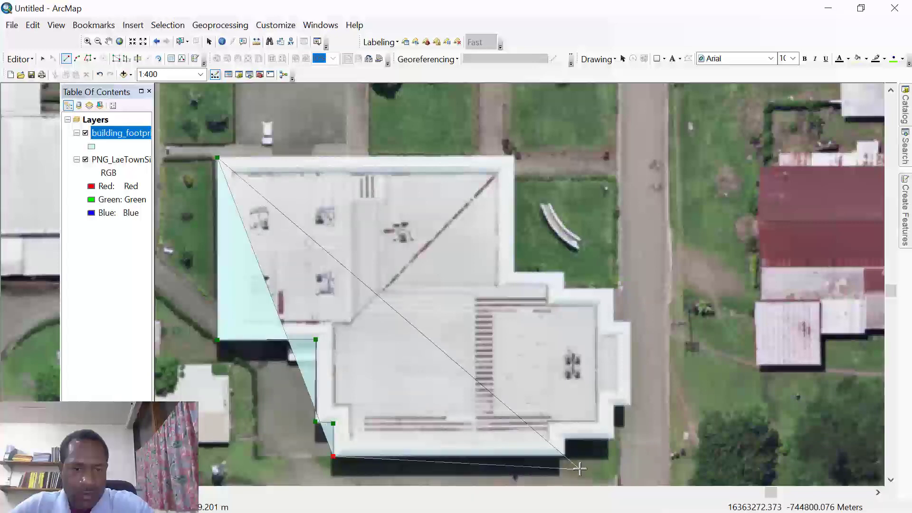
{"action": "left_click", "coordinate": [564, 455]}
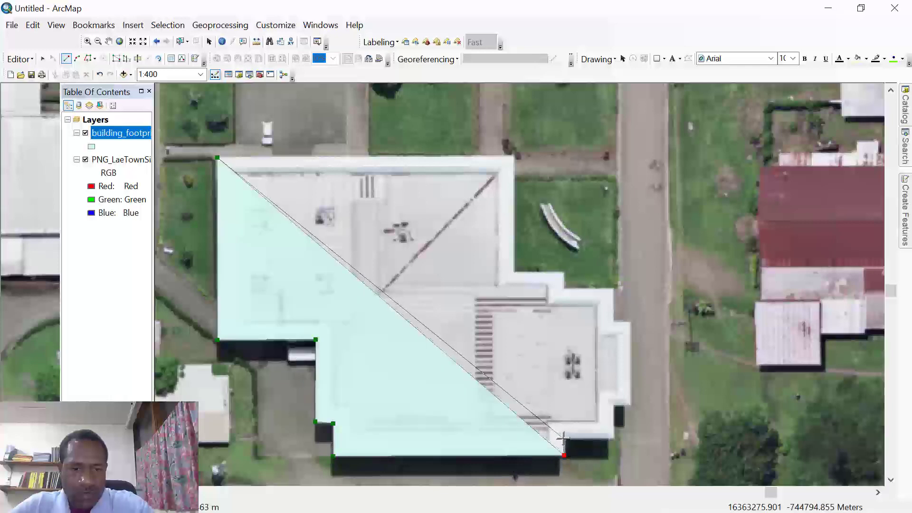
{"action": "left_click", "coordinate": [562, 437]}
{"action": "left_click", "coordinate": [612, 436]}
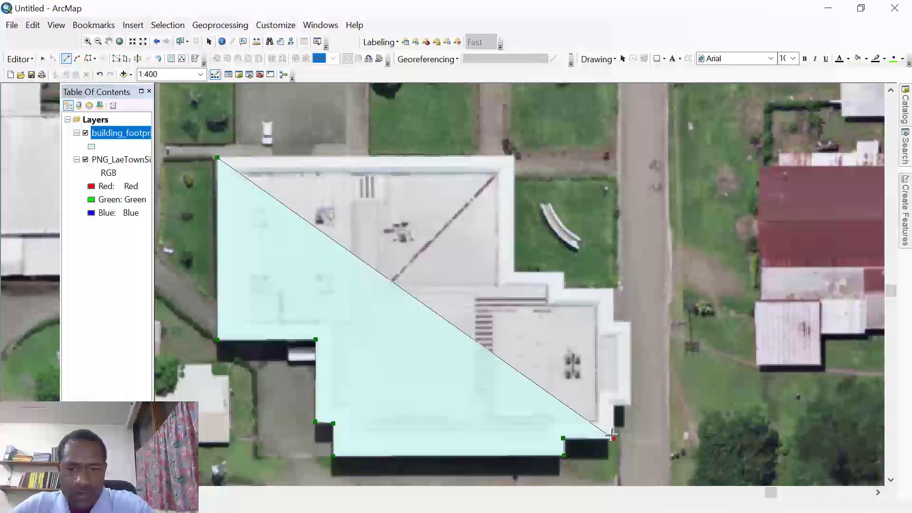
{"action": "left_click", "coordinate": [614, 406]}
{"action": "left_click", "coordinate": [630, 404]}
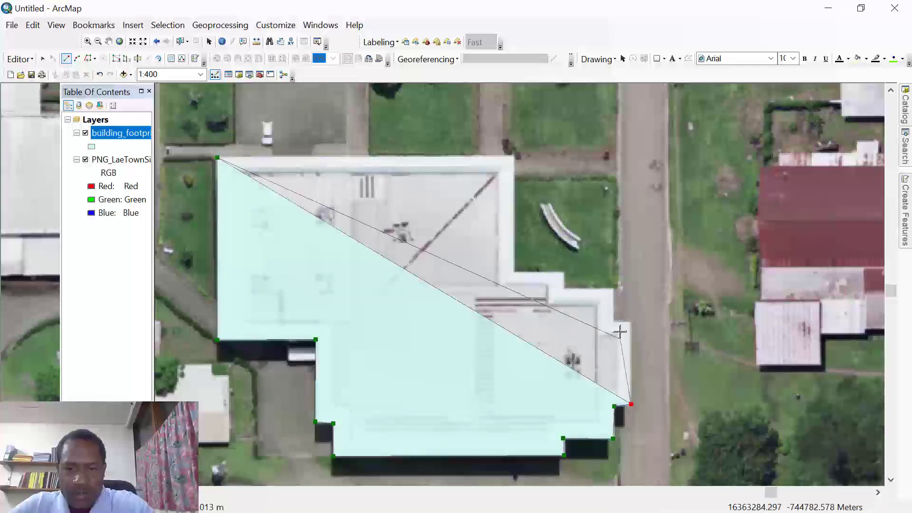
{"action": "left_click", "coordinate": [630, 323]}
{"action": "left_click", "coordinate": [613, 322]}
{"action": "left_click", "coordinate": [612, 290]}
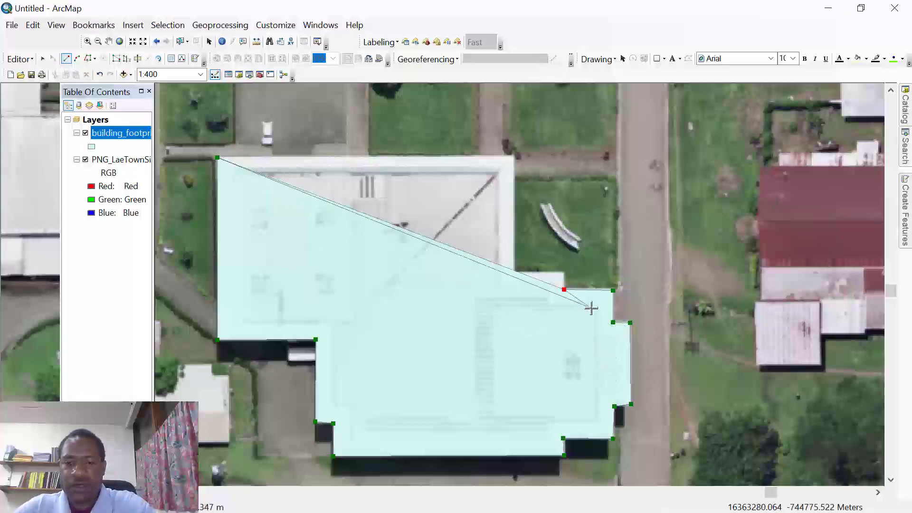
{"action": "left_click", "coordinate": [562, 273]}
{"action": "left_click", "coordinate": [512, 272]}
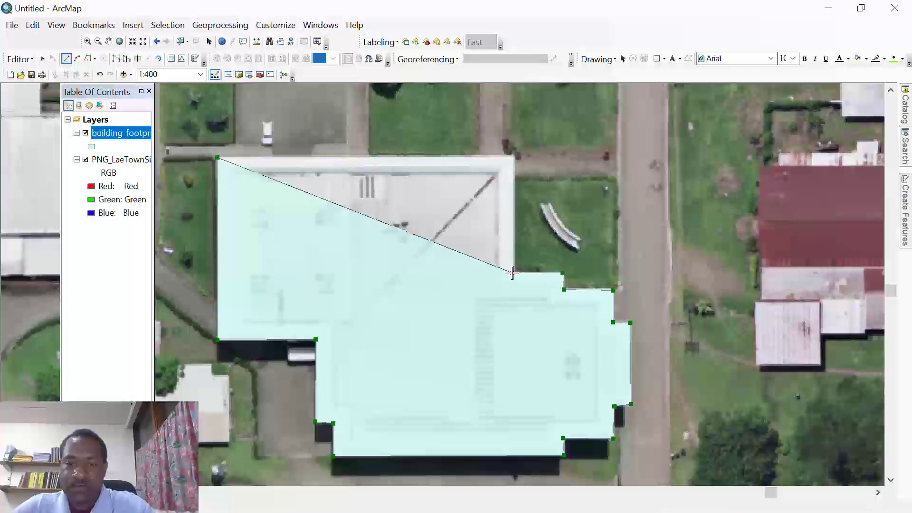
{"action": "double_click", "coordinate": [512, 156]}
Open the building_footprint attribute table and enter D_minning as the name of the new polygon
{"action": "scroll", "coordinate": [535, 279], "scroll_direction": "up", "scroll_amount": 2}
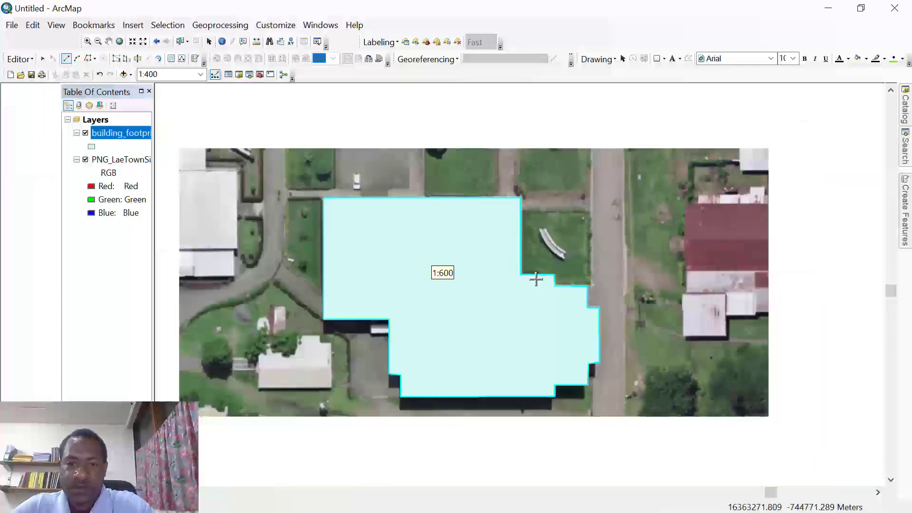
{"action": "scroll", "coordinate": [536, 279], "scroll_direction": "up", "scroll_amount": 3}
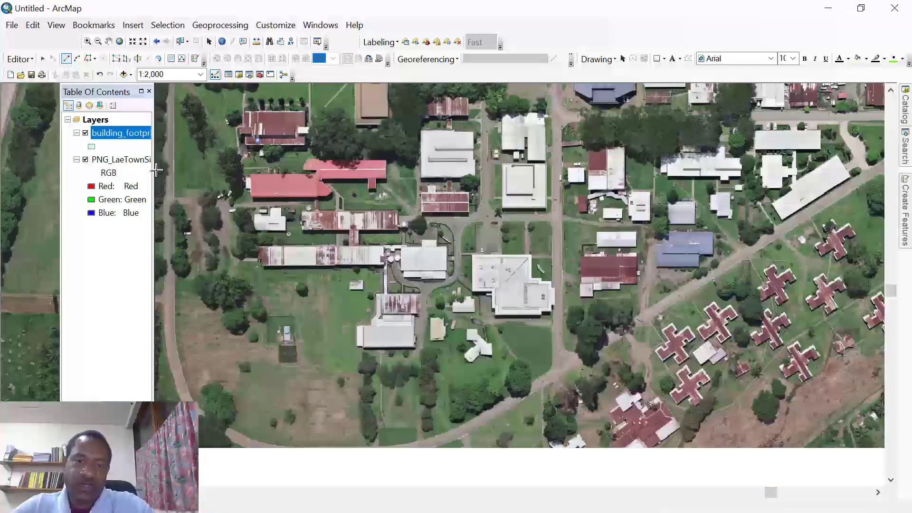
{"action": "right_click", "coordinate": [122, 136]}
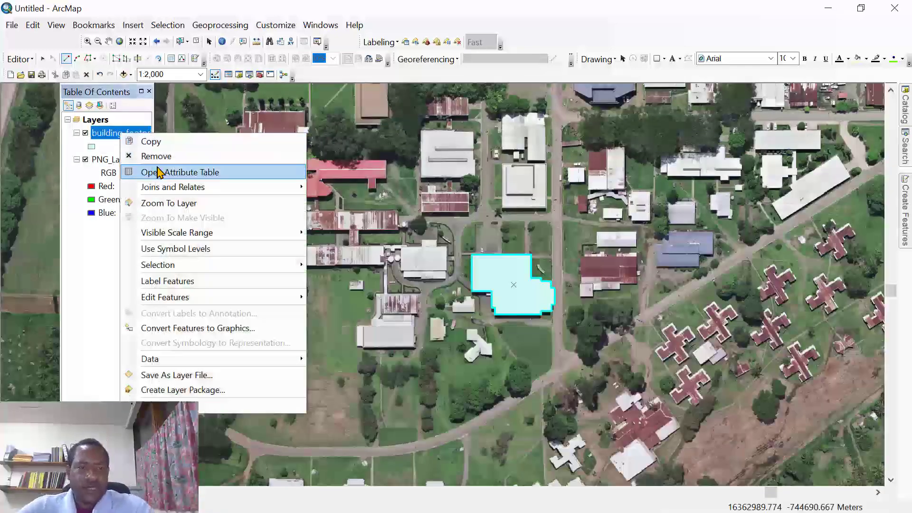
{"action": "left_click", "coordinate": [159, 173]}
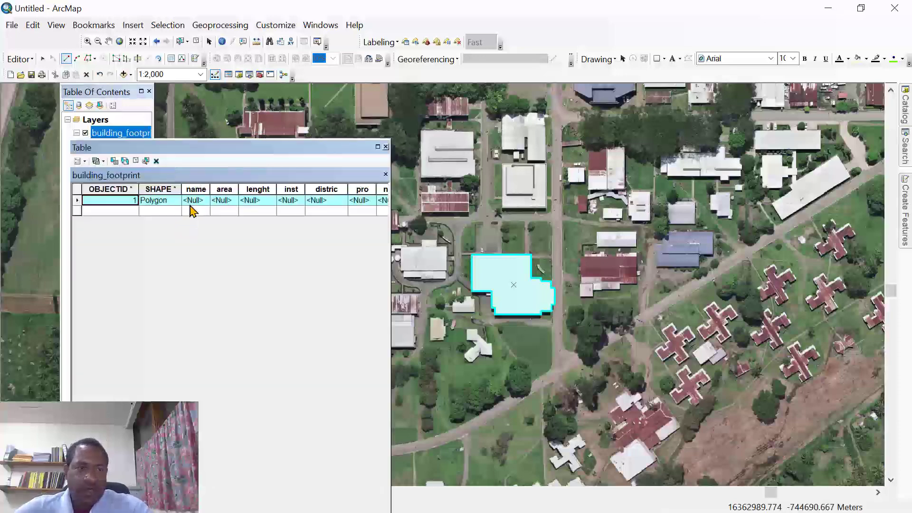
{"action": "left_click", "coordinate": [191, 200]}
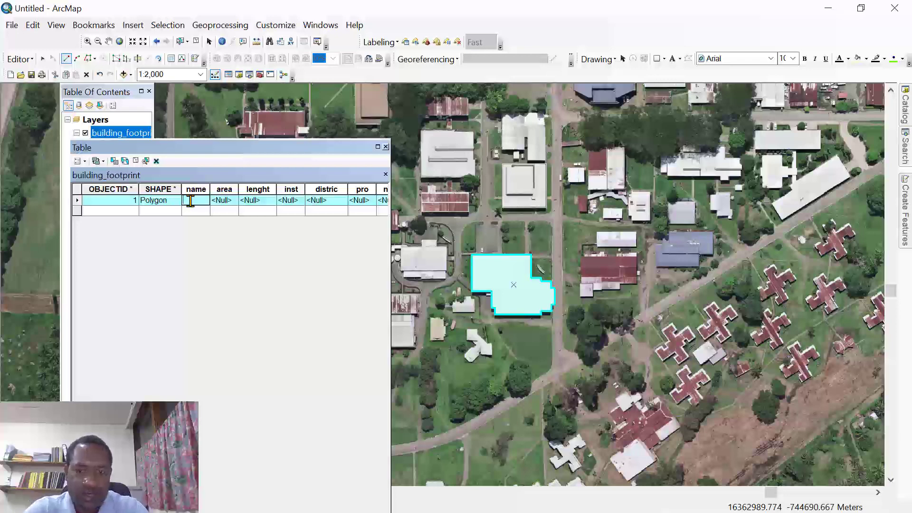
{"action": "type", "text": "M"}
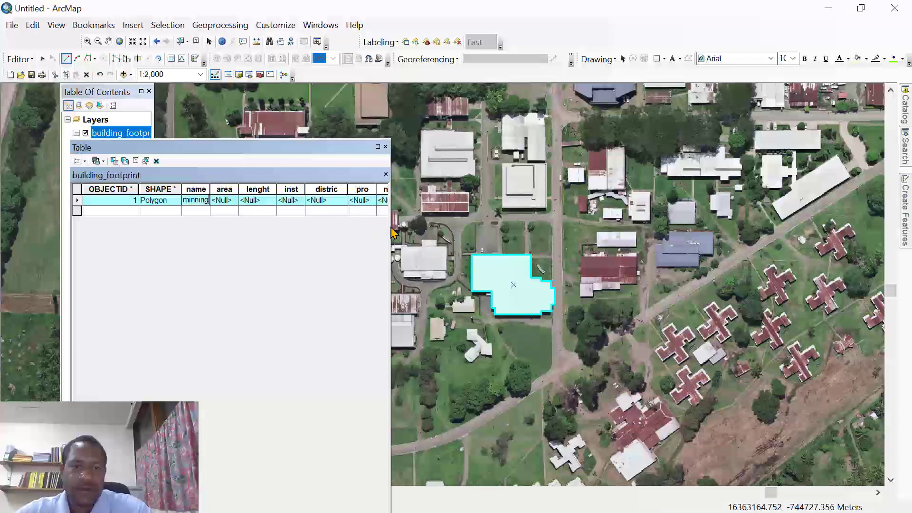
Calculate the selected polygon's area into the area field in square meters, using the data source's coordinate system
{"action": "left_click_drag", "start_coordinate": [390, 226], "coordinate": [493, 226]}
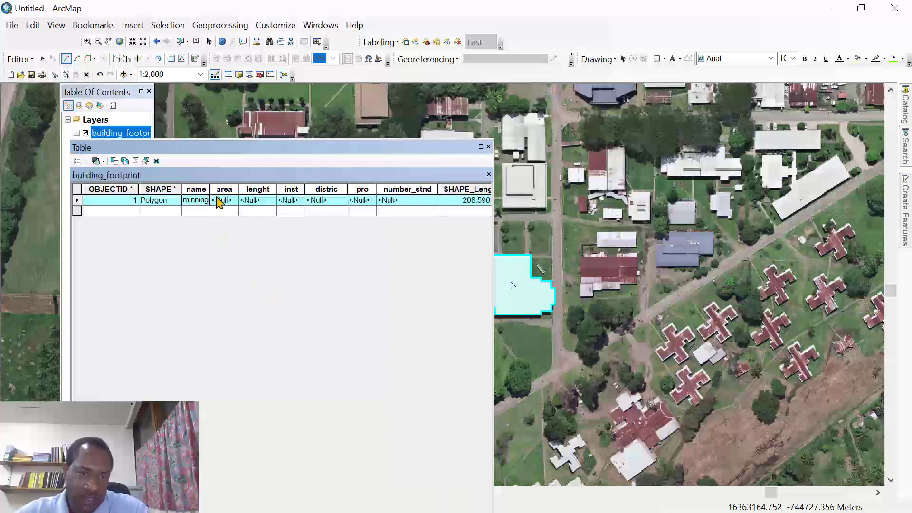
{"action": "left_click", "coordinate": [218, 200]}
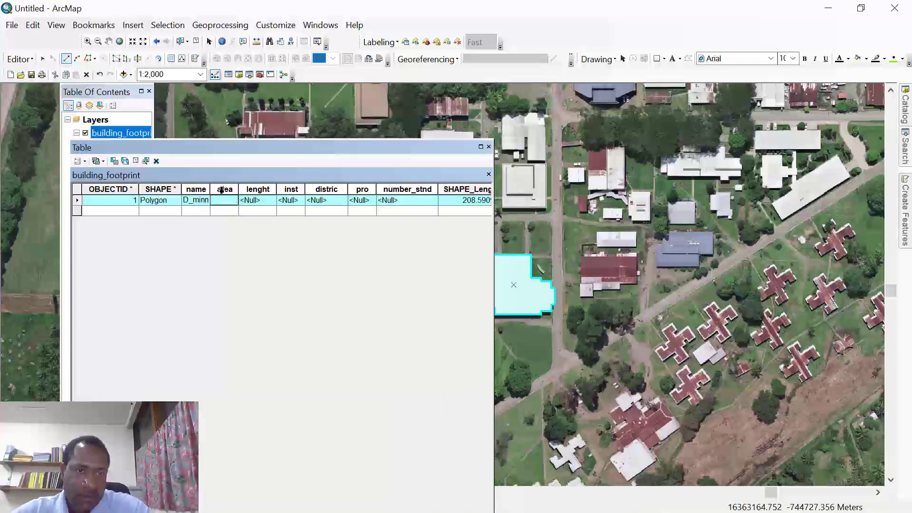
{"action": "left_click", "coordinate": [220, 189]}
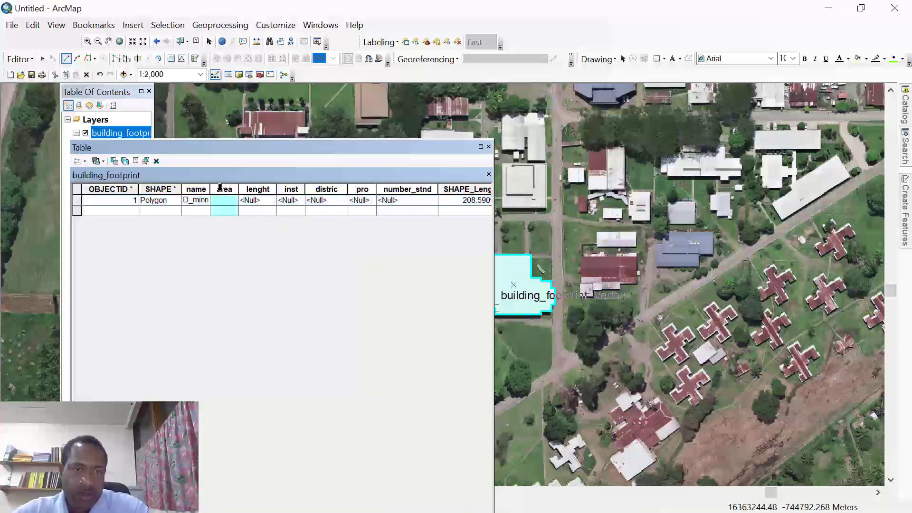
{"action": "right_click", "coordinate": [220, 189]}
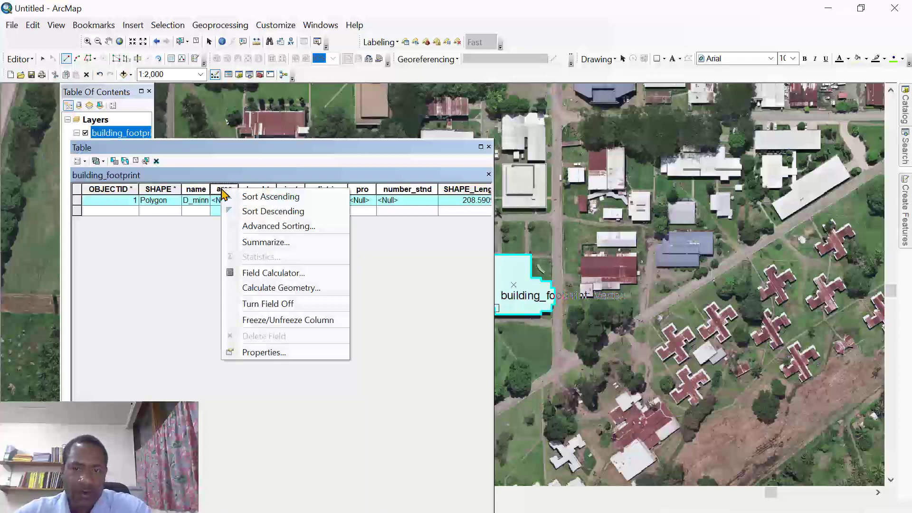
{"action": "left_click", "coordinate": [265, 288]}
{"action": "left_click", "coordinate": [392, 187]}
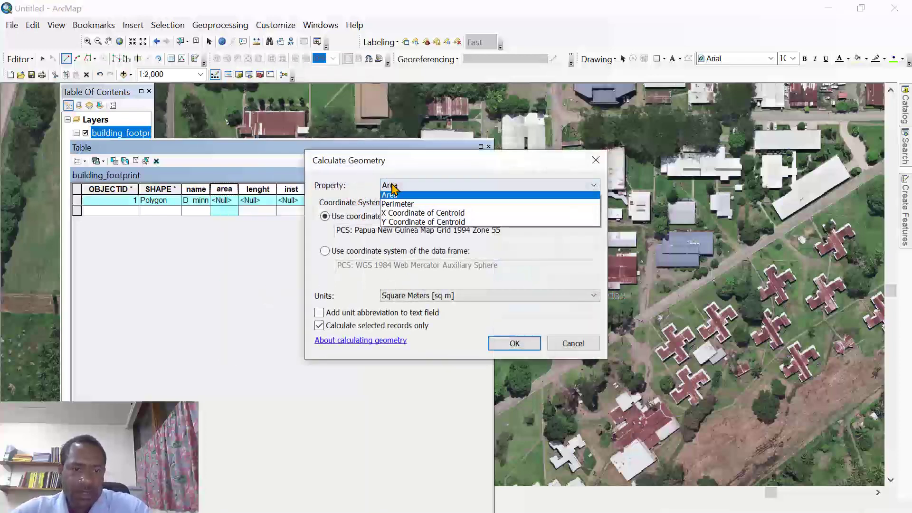
{"action": "left_click", "coordinate": [392, 189]}
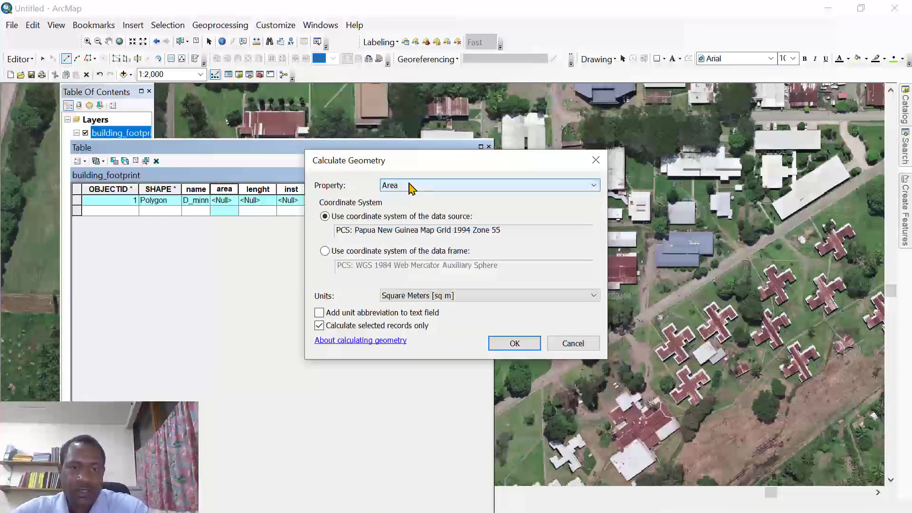
{"action": "left_click", "coordinate": [411, 186]}
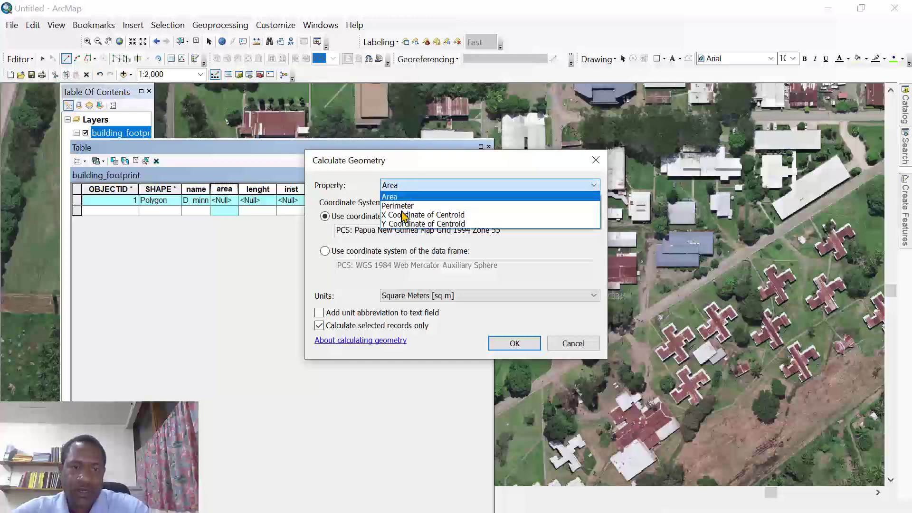
{"action": "left_click", "coordinate": [394, 188]}
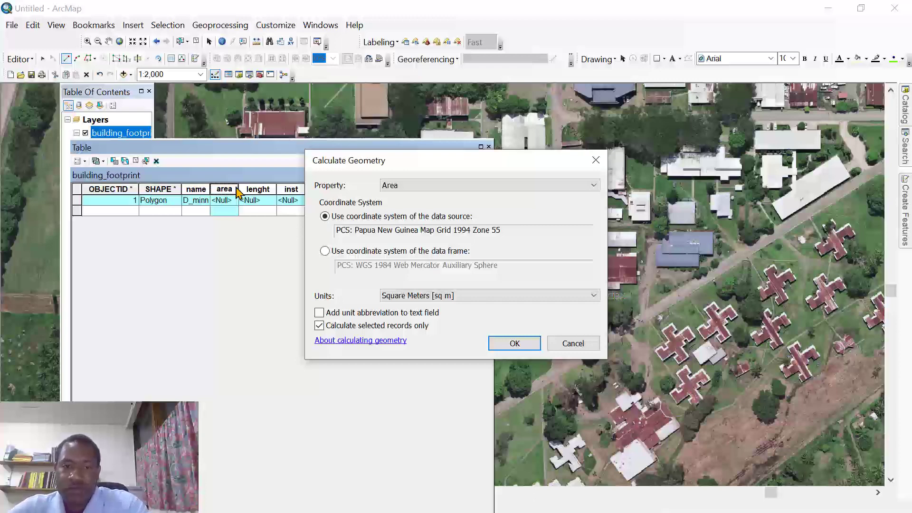
{"action": "left_click_drag", "start_coordinate": [470, 167], "coordinate": [651, 202]}
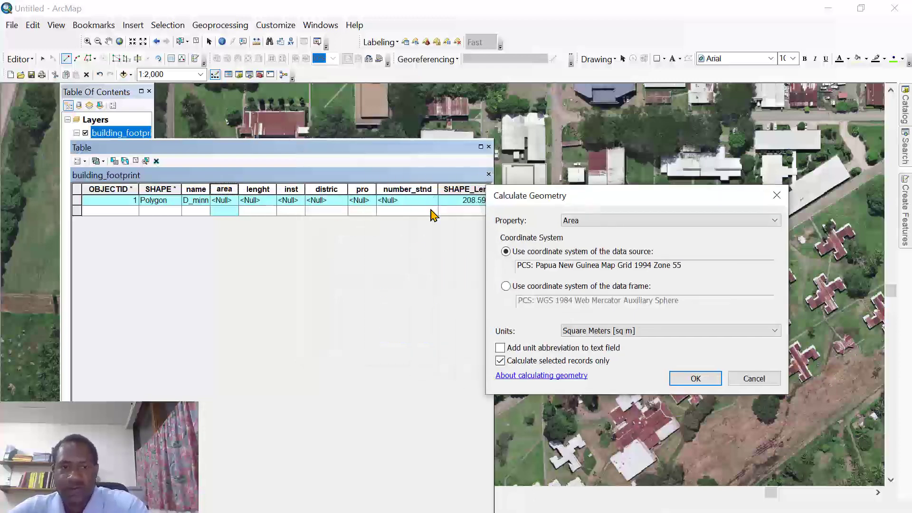
{"action": "left_click_drag", "start_coordinate": [555, 200], "coordinate": [334, 144]}
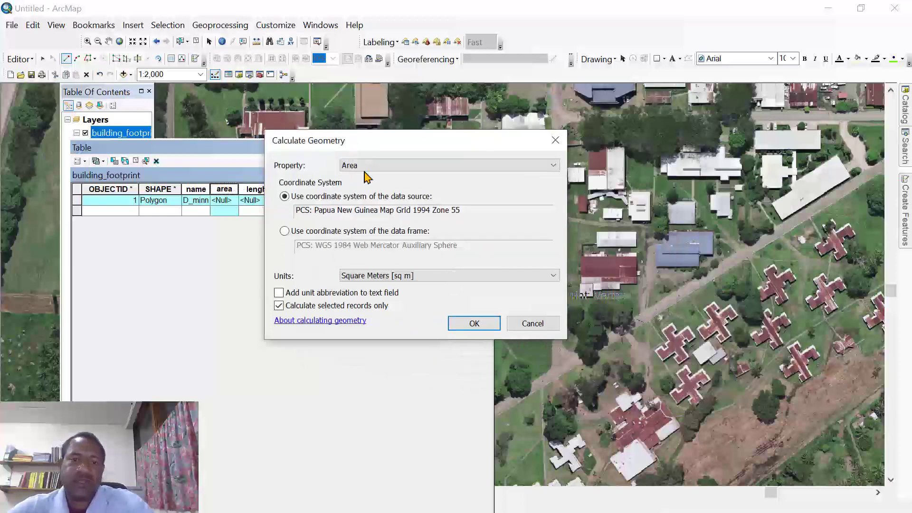
{"action": "left_click", "coordinate": [472, 324]}
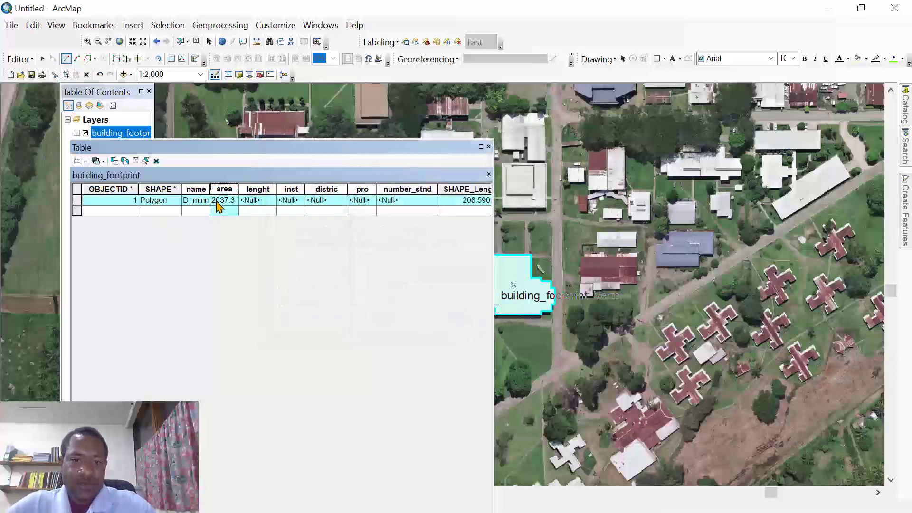
Calculate the selected polygon's perimeter into the lenght field in meters, using the data source's coordinate system
{"action": "left_click", "coordinate": [254, 190]}
{"action": "right_click", "coordinate": [256, 196]}
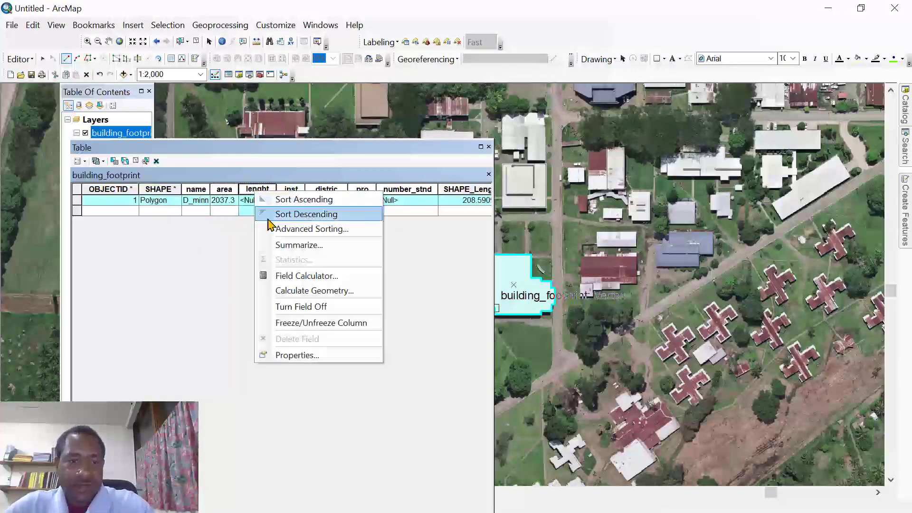
{"action": "left_click", "coordinate": [297, 291]}
{"action": "left_click", "coordinate": [398, 187]}
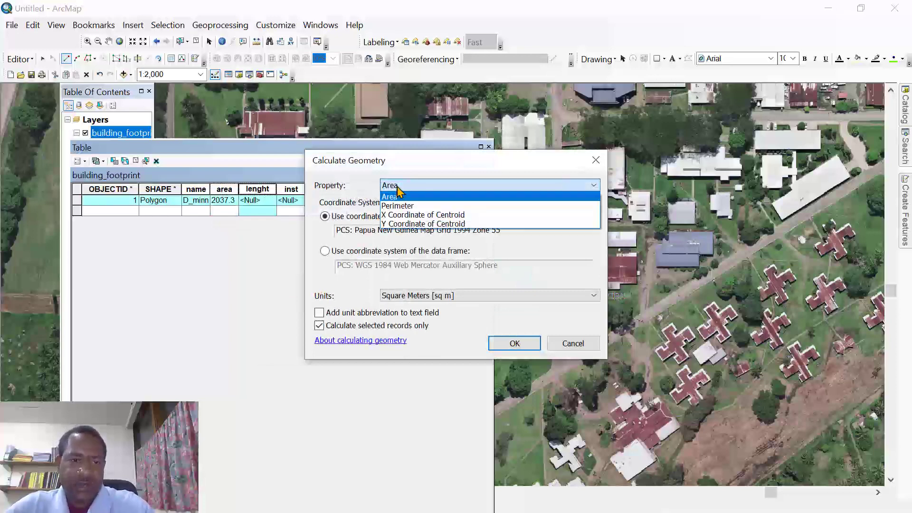
{"action": "left_click", "coordinate": [398, 205]}
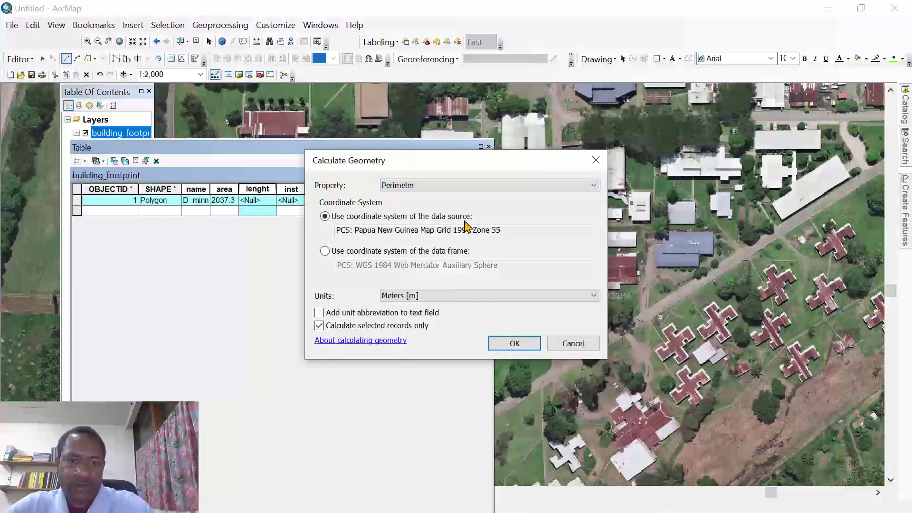
{"action": "left_click", "coordinate": [509, 342]}
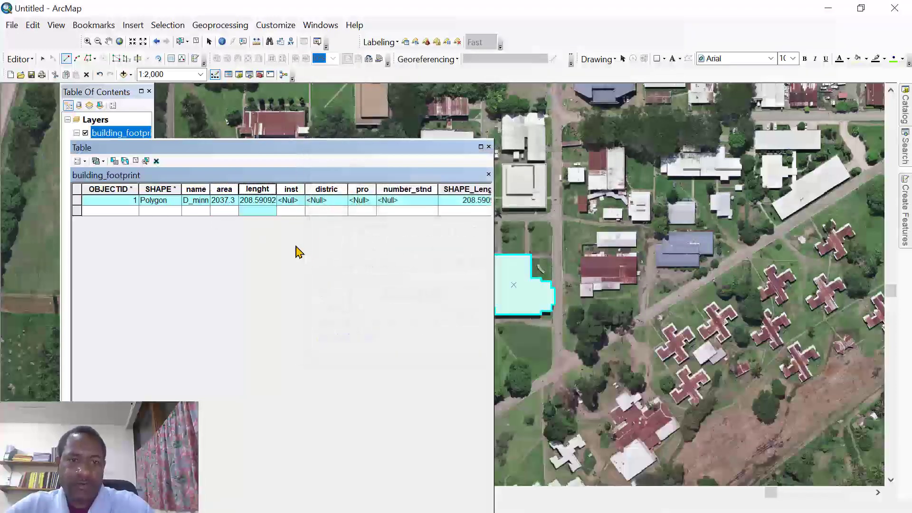
Enter PNG_Unitech in the inst field of the building's record
{"action": "left_click", "coordinate": [290, 202]}
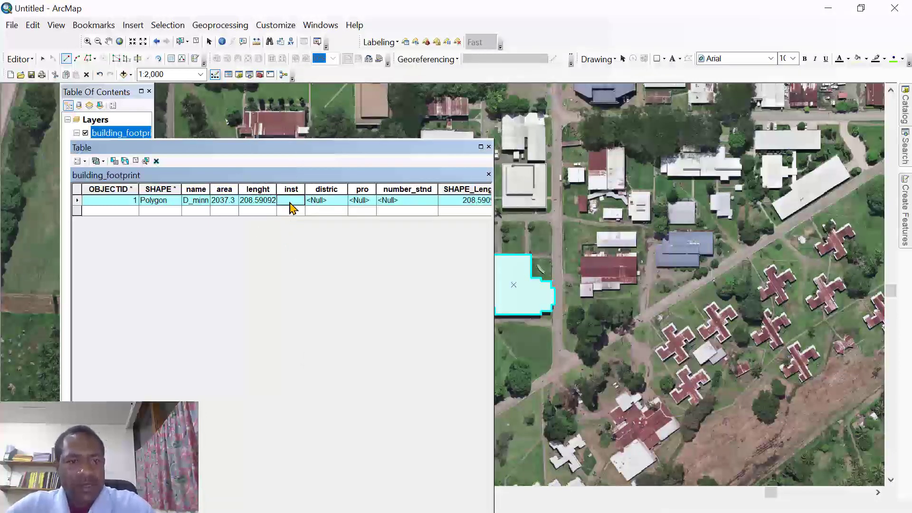
{"action": "type", "text": "PNG"}
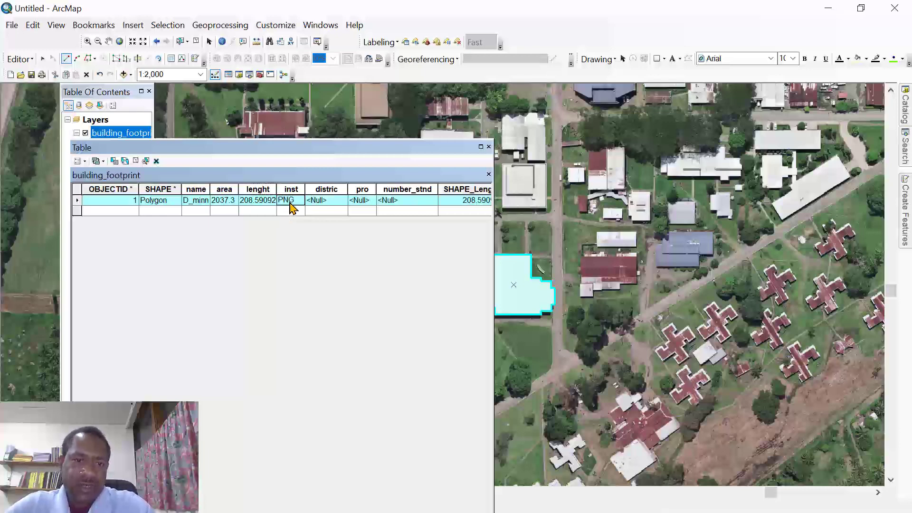
{"action": "type", "text": "_"}
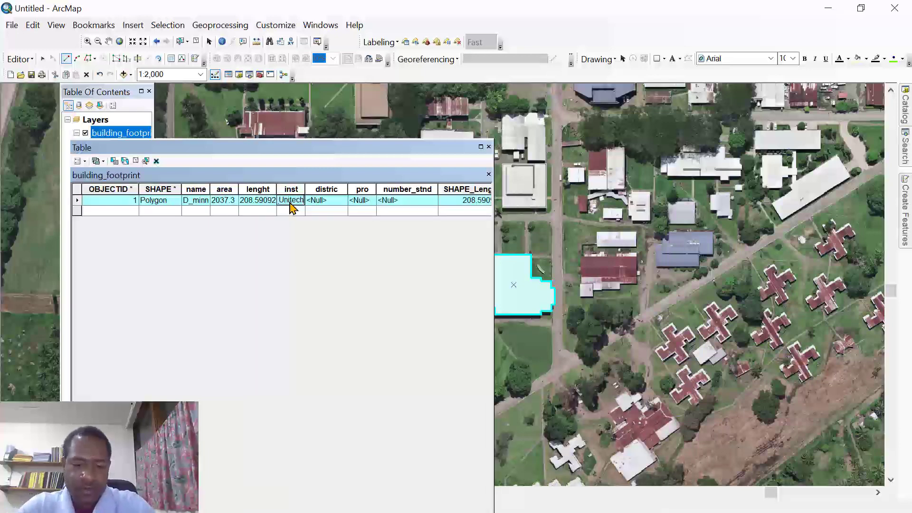
Complete the building's record with Lae in distric, Mo in pro and 500 in number_stnd, and widen the attribute table
{"action": "left_click", "coordinate": [320, 205]}
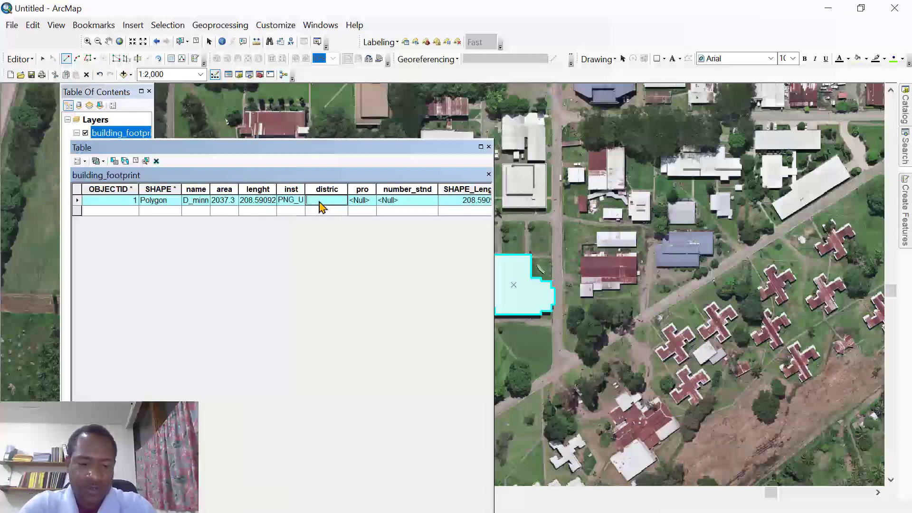
{"action": "type", "text": "Lae"}
{"action": "key", "text": "Return"}
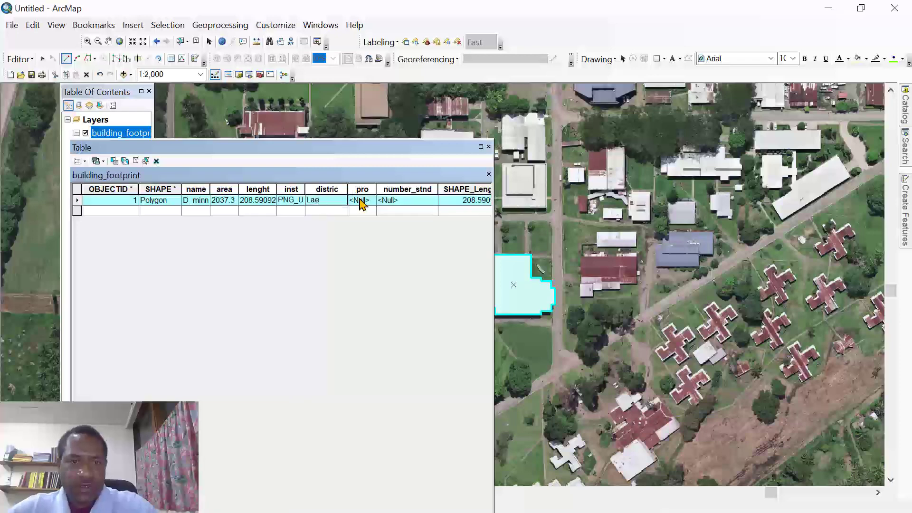
{"action": "left_click", "coordinate": [368, 203]}
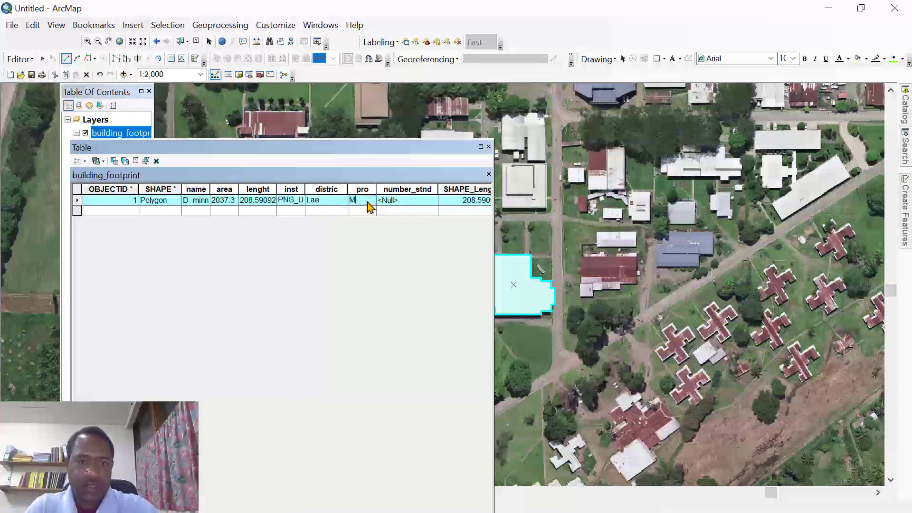
{"action": "left_click", "coordinate": [391, 202]}
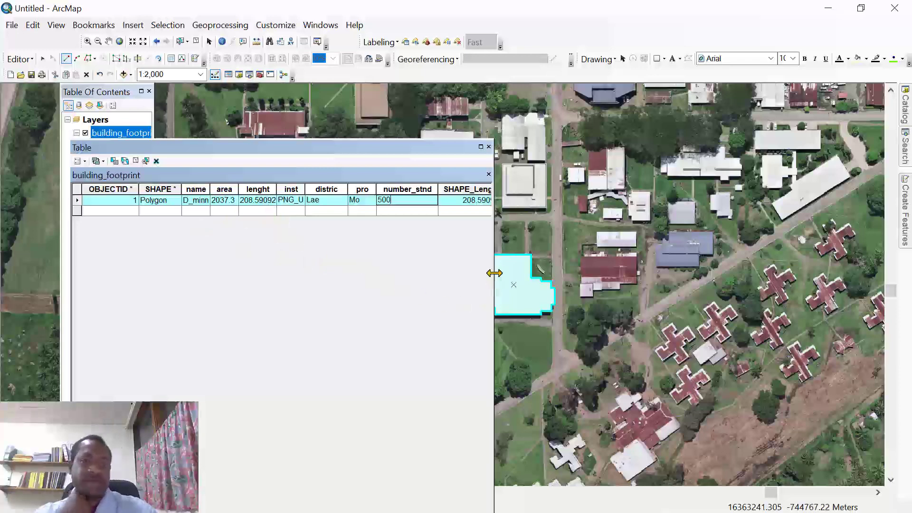
{"action": "left_click_drag", "start_coordinate": [494, 273], "coordinate": [673, 285]}
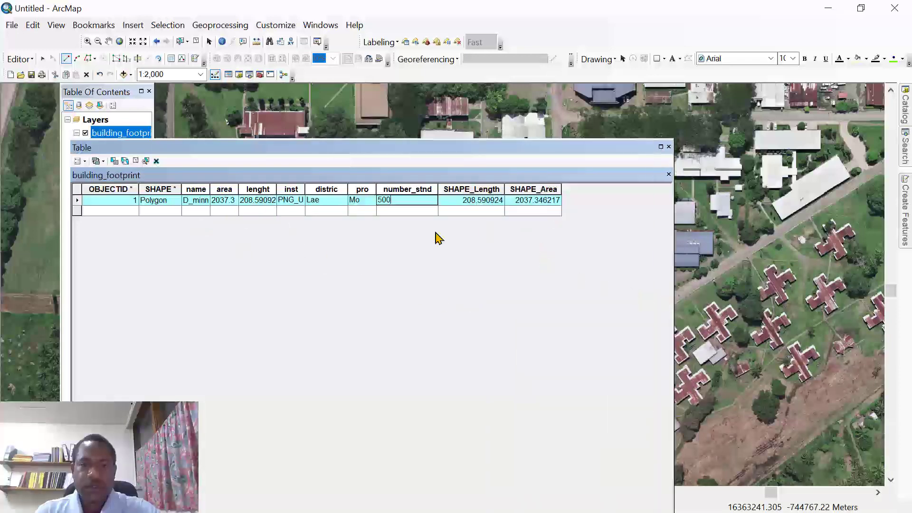
Stop the edit session on the building_footprint layer
{"action": "left_click", "coordinate": [78, 161]}
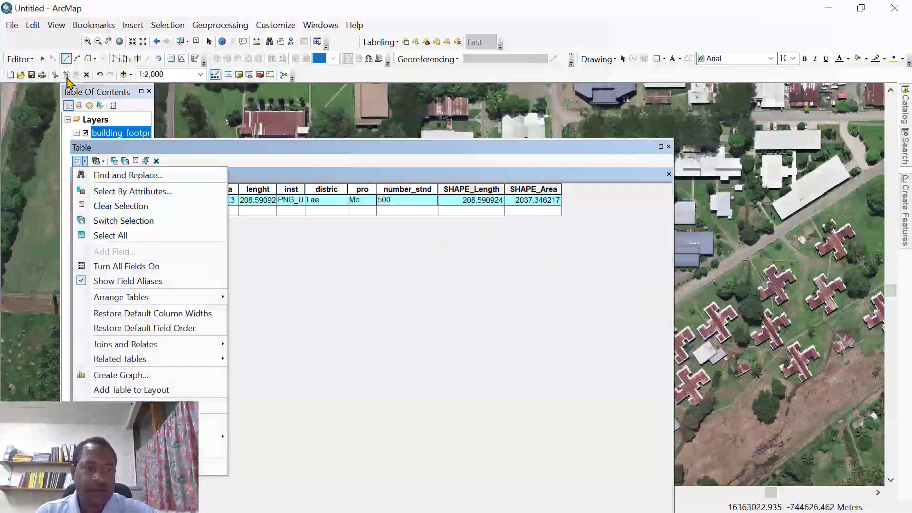
{"action": "left_click", "coordinate": [17, 60]}
{"action": "left_click", "coordinate": [48, 89]}
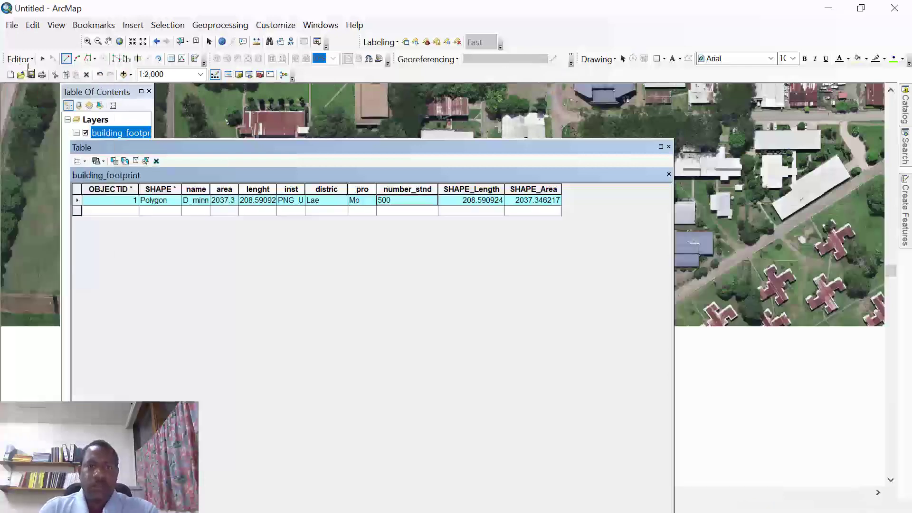
{"action": "left_click", "coordinate": [26, 61]}
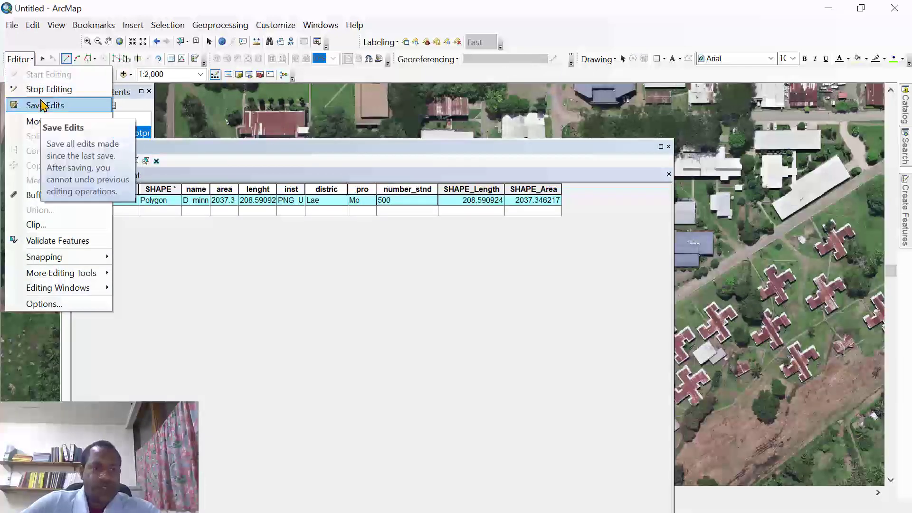
{"action": "left_click", "coordinate": [39, 91]}
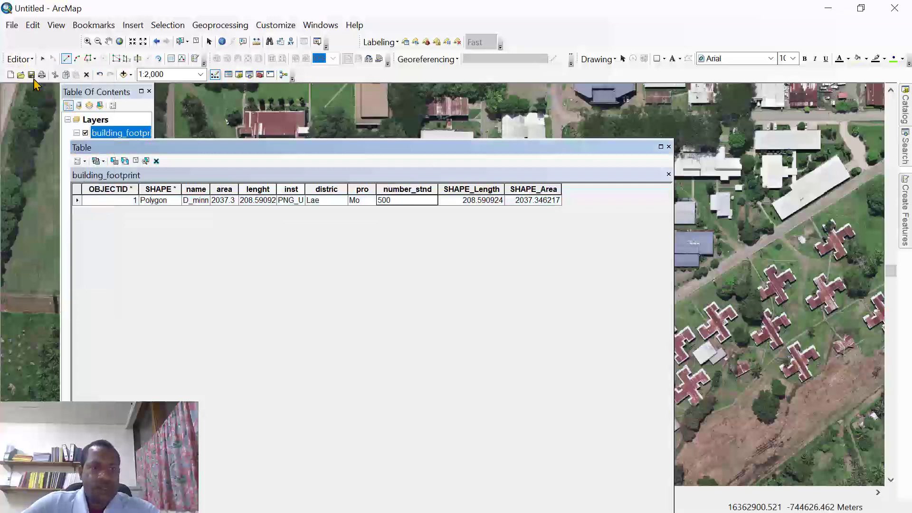
Add a Text field named eastings with length 50 to the building_footprint attribute table
{"action": "left_click", "coordinate": [85, 162]}
{"action": "left_click", "coordinate": [114, 251]}
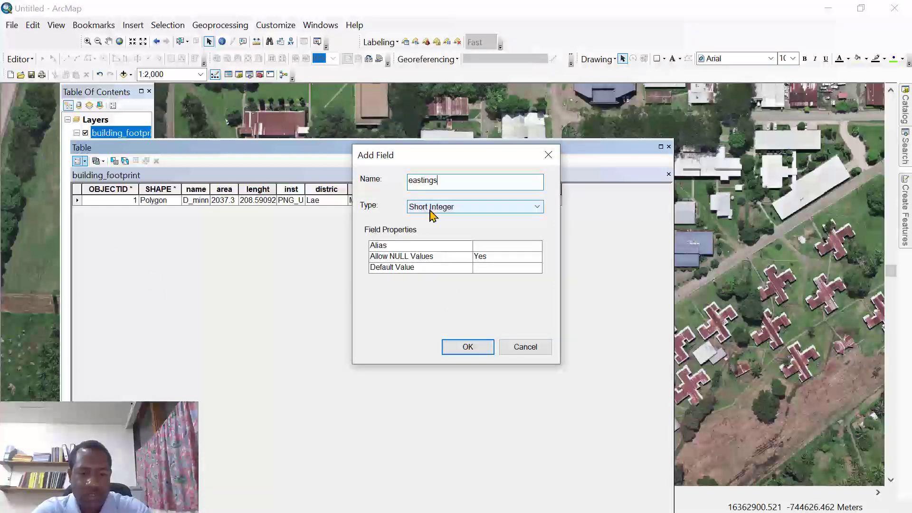
{"action": "left_click", "coordinate": [424, 209]}
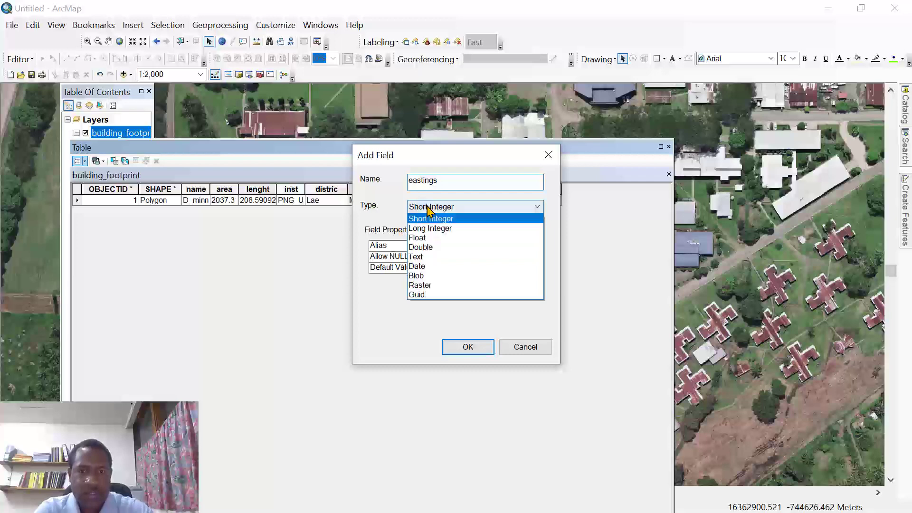
{"action": "left_click", "coordinate": [420, 256]}
{"action": "left_click", "coordinate": [461, 346]}
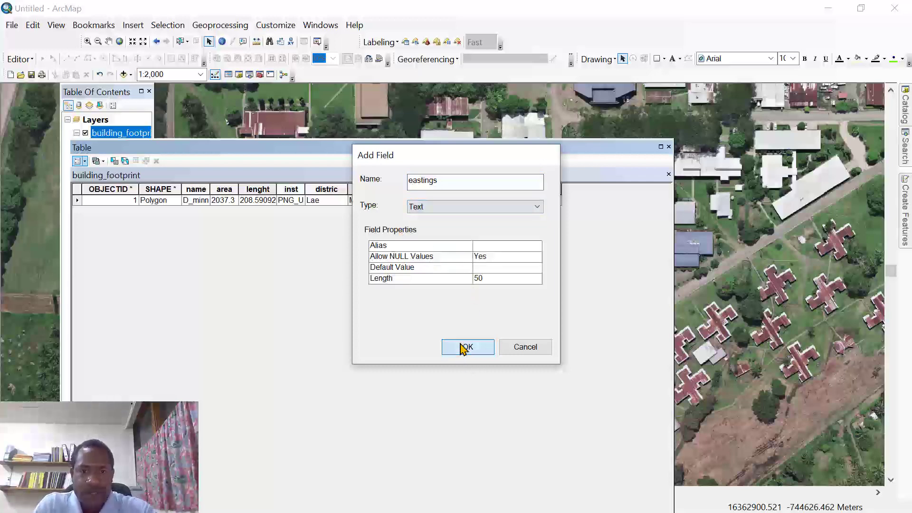
Add a Text field named northings with length 50 to the building_footprint attribute table
{"action": "left_click", "coordinate": [79, 161]}
{"action": "left_click", "coordinate": [122, 253]}
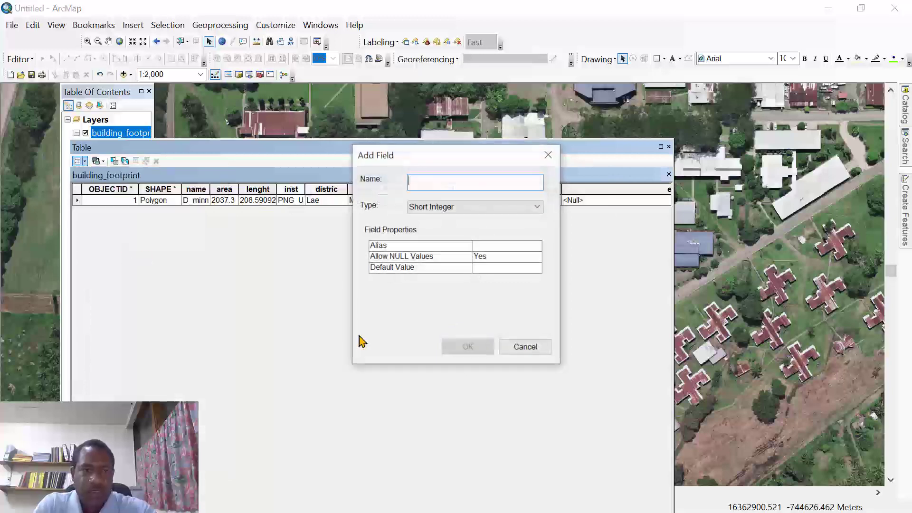
{"action": "type", "text": "northings"}
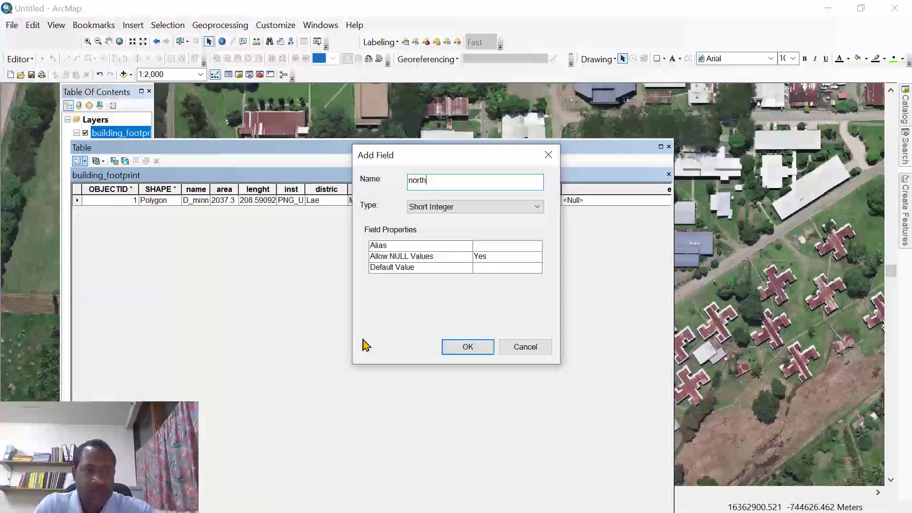
{"action": "left_click", "coordinate": [427, 207]}
{"action": "left_click", "coordinate": [416, 257]}
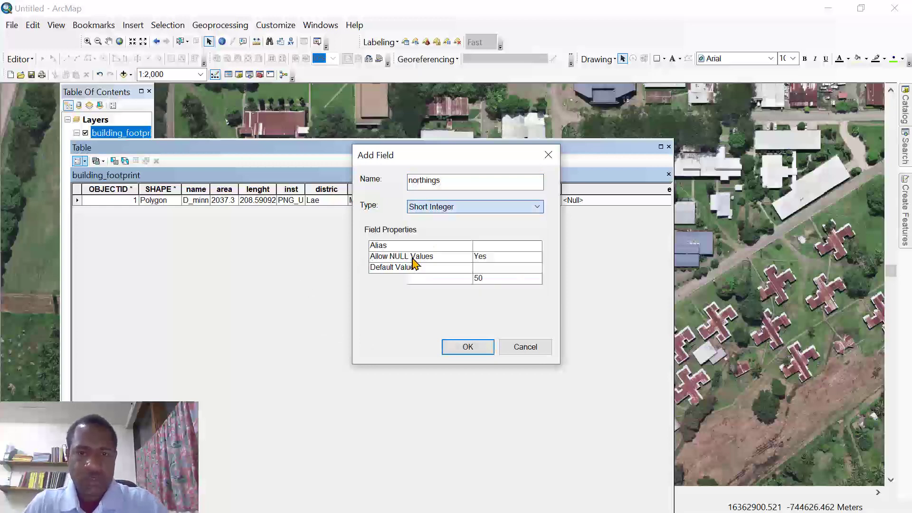
{"action": "left_click", "coordinate": [465, 346]}
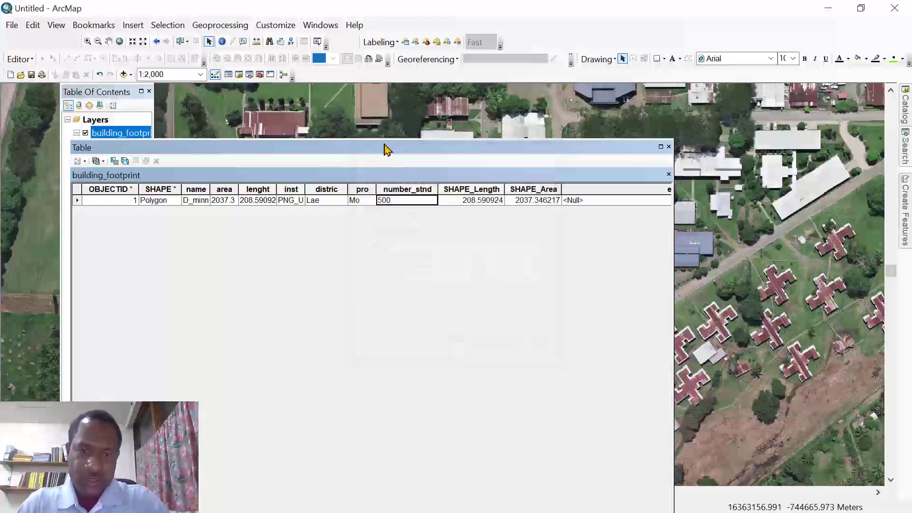
Calculate the X Coordinate of Centroid into the eastings field in meters, using the data source's coordinate system
{"action": "left_click_drag", "start_coordinate": [389, 76], "coordinate": [388, 77]}
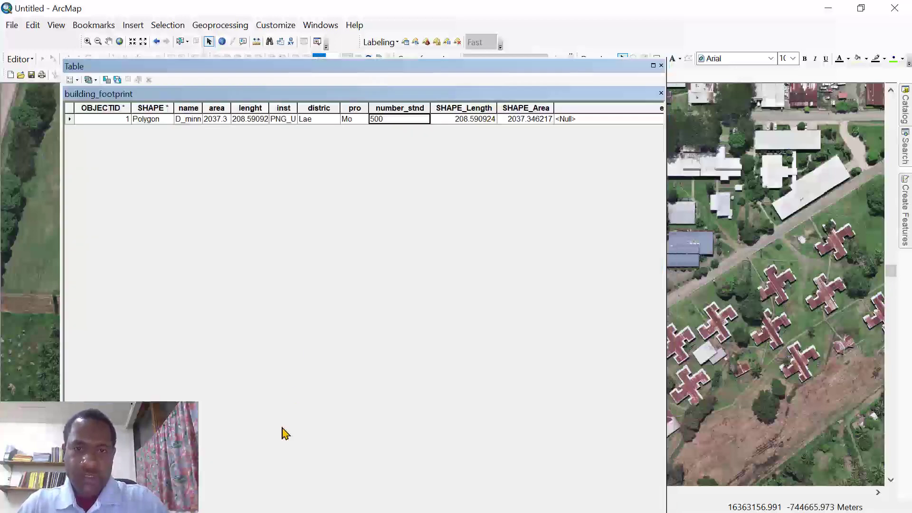
{"action": "left_click_drag", "start_coordinate": [291, 66], "coordinate": [268, 12]}
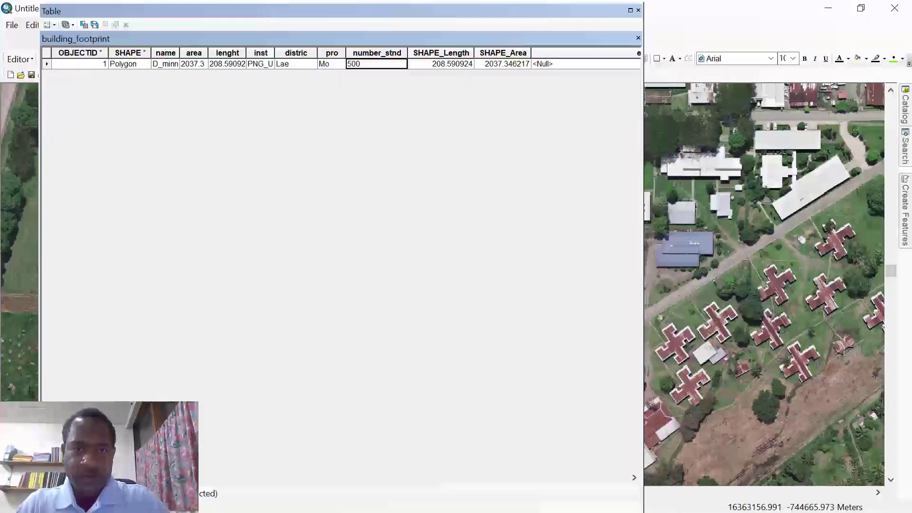
{"action": "left_click_drag", "start_coordinate": [427, 478], "coordinate": [546, 477]}
{"action": "left_click", "coordinate": [248, 47]}
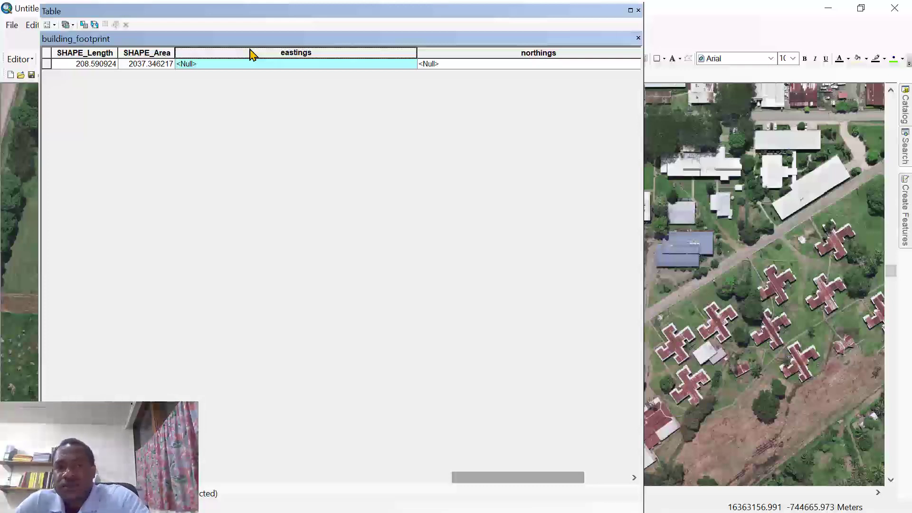
{"action": "right_click", "coordinate": [251, 54]}
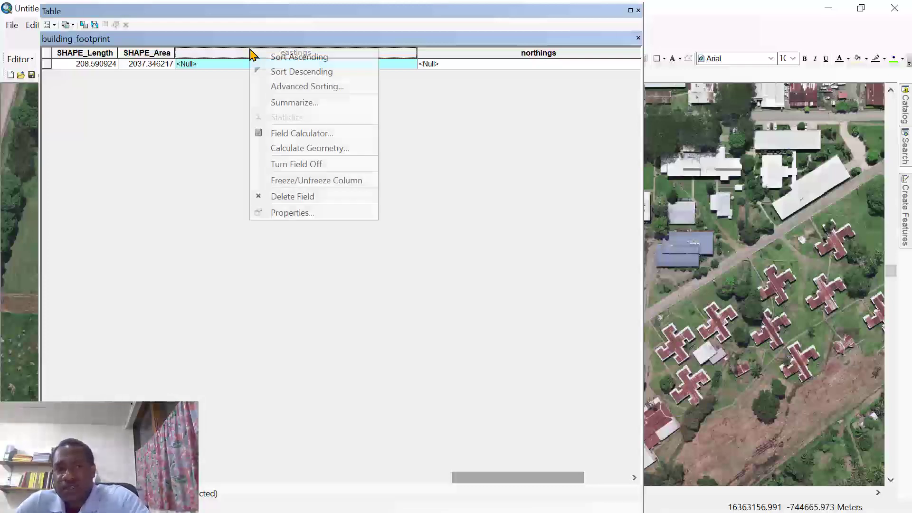
{"action": "left_click", "coordinate": [301, 156]}
{"action": "left_click", "coordinate": [411, 297]}
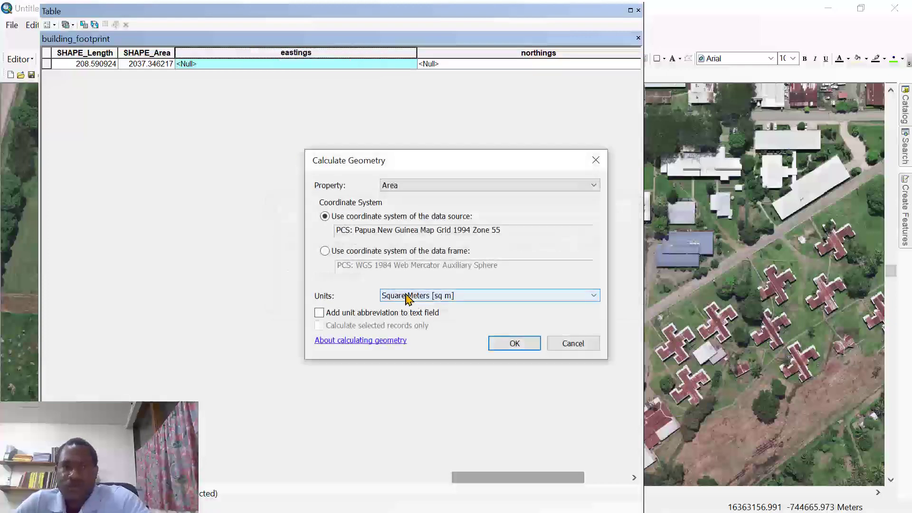
{"action": "left_click", "coordinate": [400, 186]}
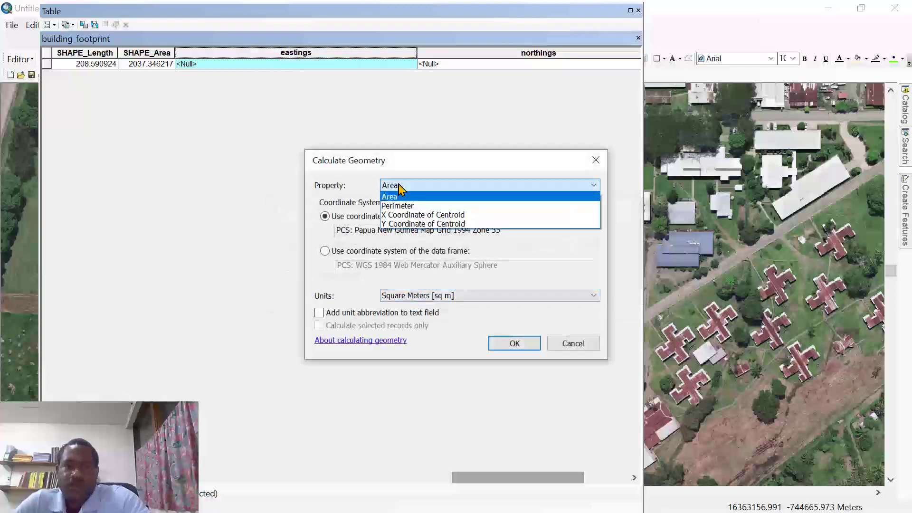
{"action": "left_click", "coordinate": [401, 217]}
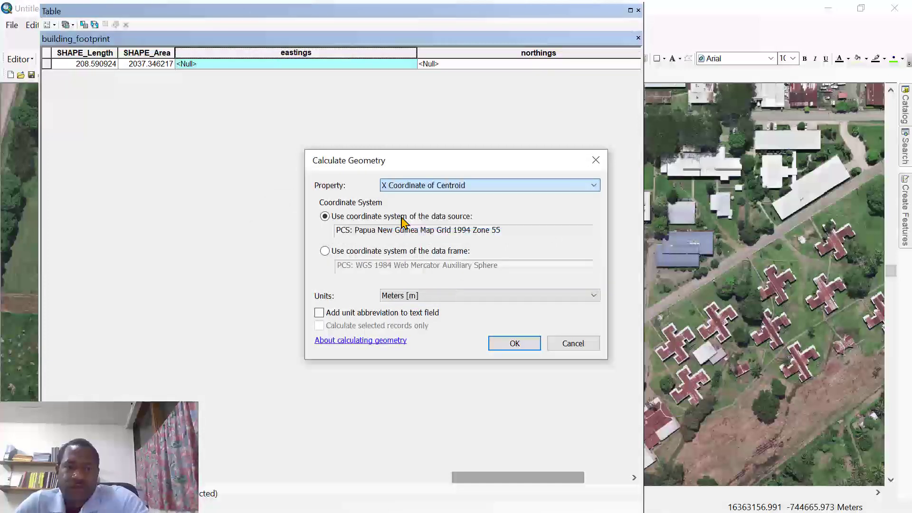
{"action": "left_click", "coordinate": [512, 345]}
{"action": "left_click", "coordinate": [421, 297]}
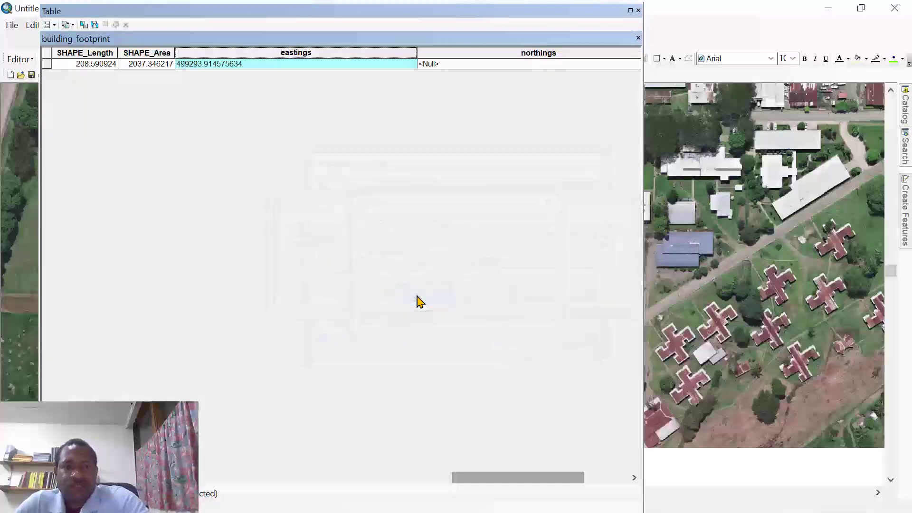
Calculate the Y Coordinate of Centroid into the northings field in meters, using the data source's coordinate system
{"action": "left_click", "coordinate": [438, 68]}
{"action": "left_click", "coordinate": [432, 55]}
{"action": "right_click", "coordinate": [433, 57]}
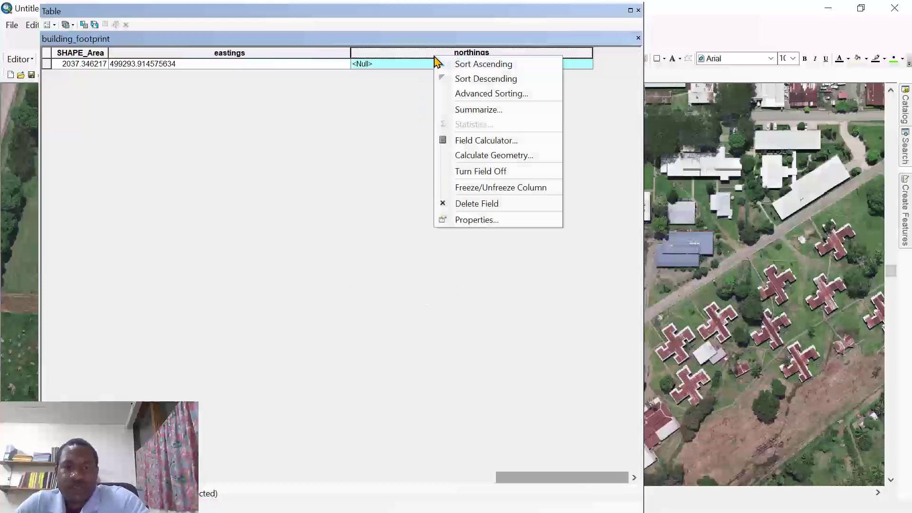
{"action": "left_click", "coordinate": [477, 158]}
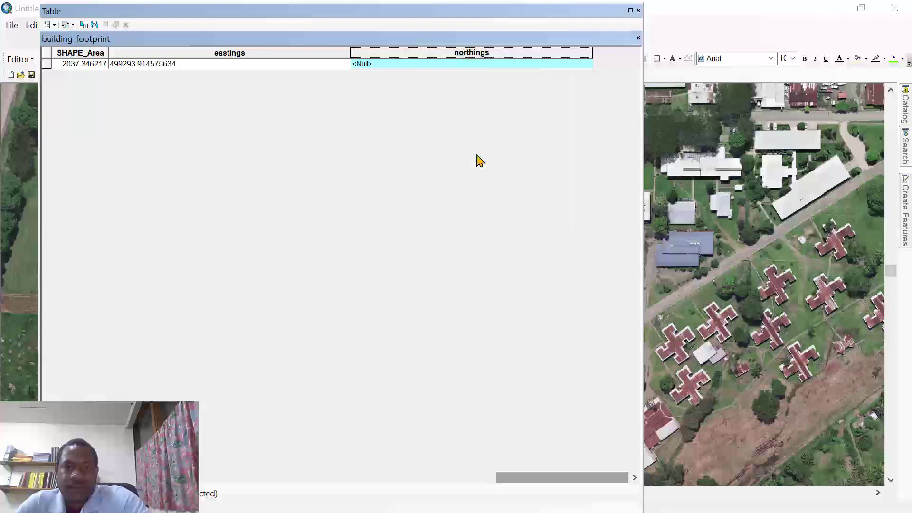
{"action": "left_click", "coordinate": [416, 300]}
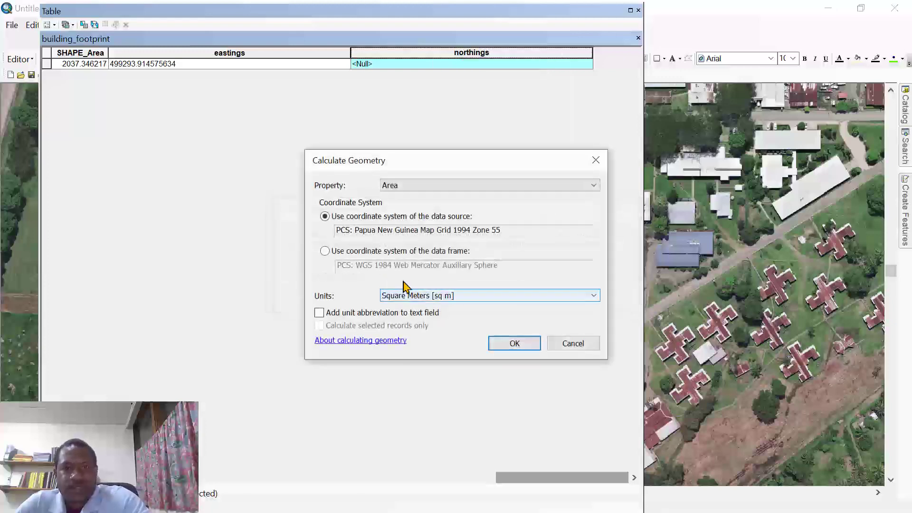
{"action": "left_click", "coordinate": [411, 187]}
{"action": "left_click", "coordinate": [422, 222]}
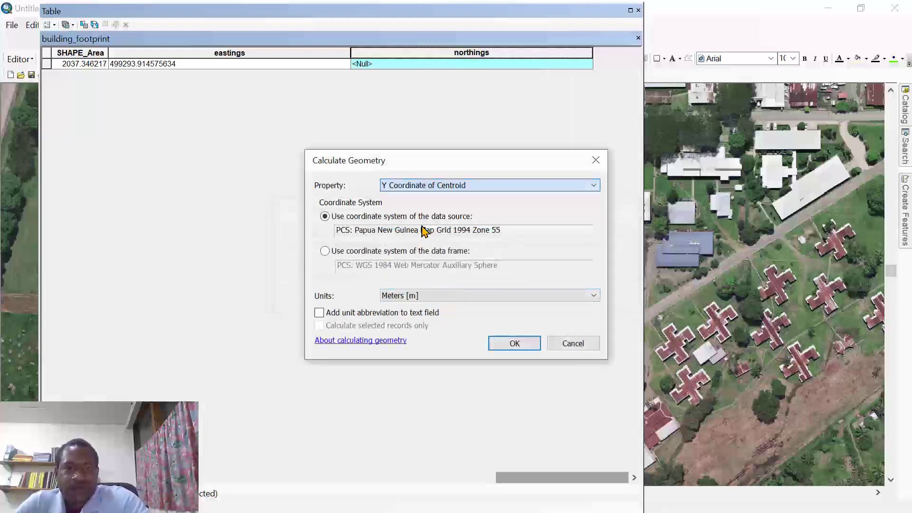
{"action": "left_click", "coordinate": [515, 343]}
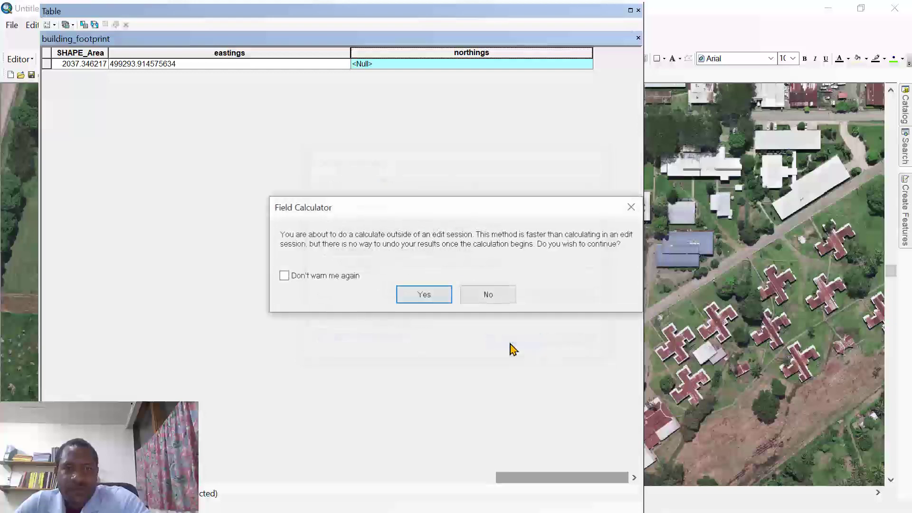
{"action": "left_click", "coordinate": [423, 292]}
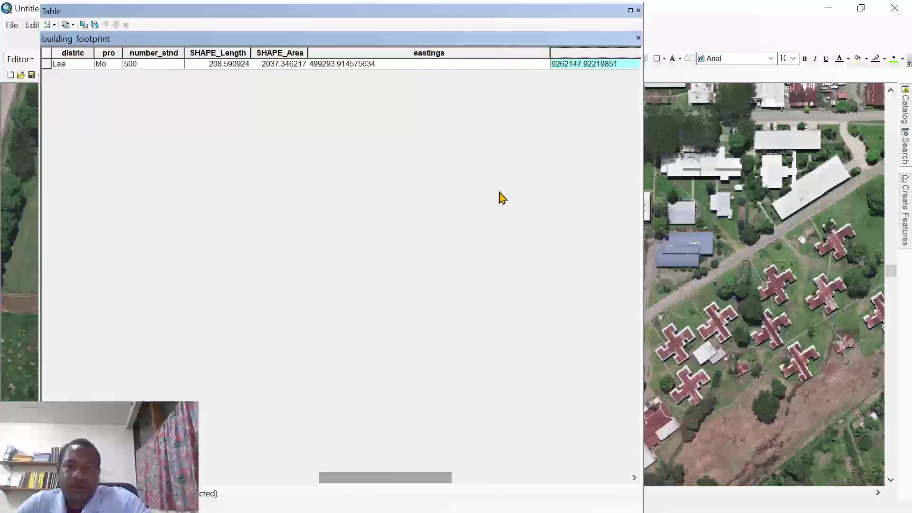
Close the attribute table to view the building polygon, and reopen it to review the completed building_footprint record
{"action": "left_click", "coordinate": [639, 10]}
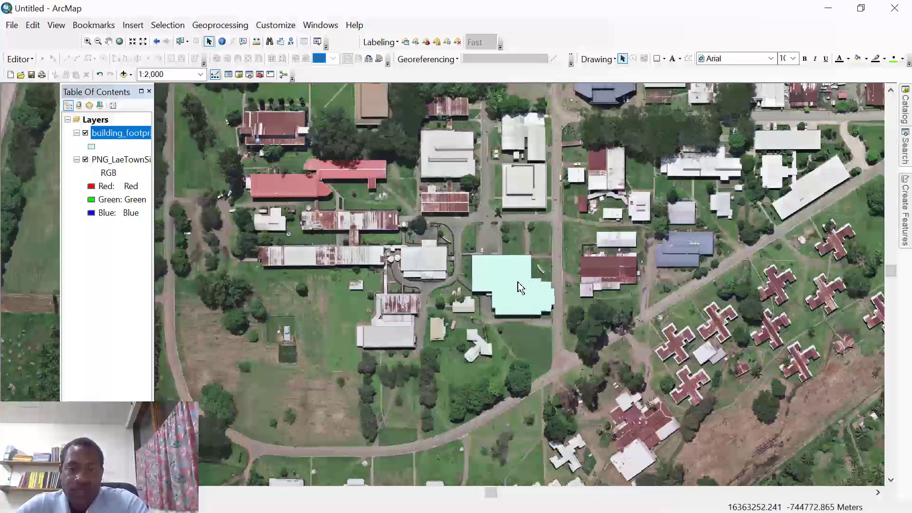
{"action": "right_click", "coordinate": [136, 136]}
{"action": "left_click", "coordinate": [163, 171]}
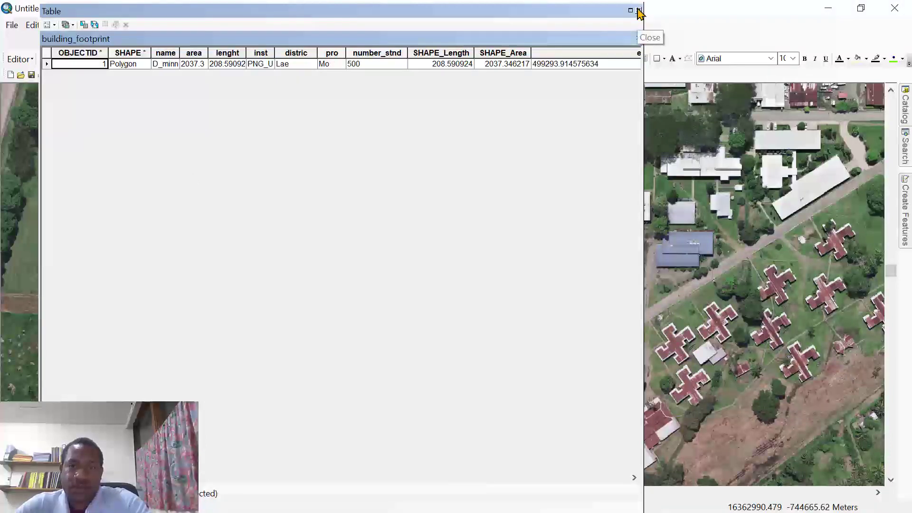
{"action": "left_click_drag", "start_coordinate": [550, 14], "coordinate": [333, 33]}
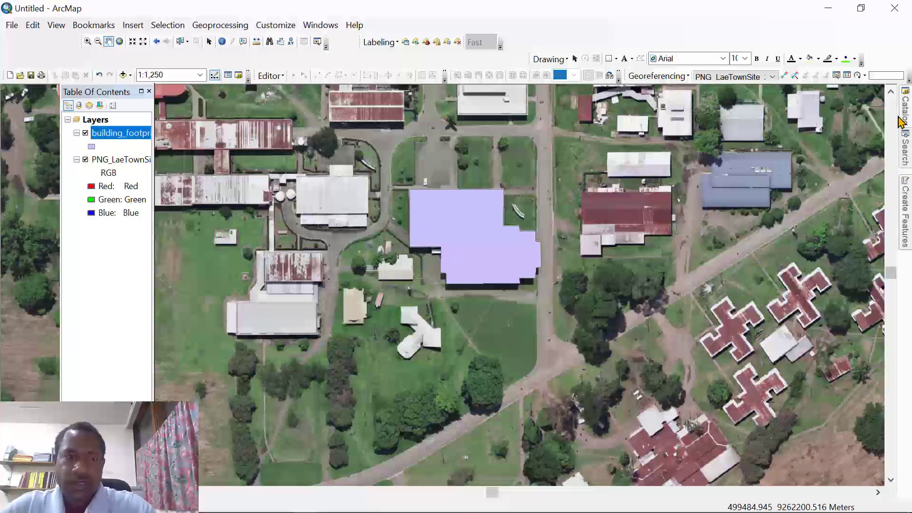
{"action": "mouse_move", "coordinate": [905, 121]}
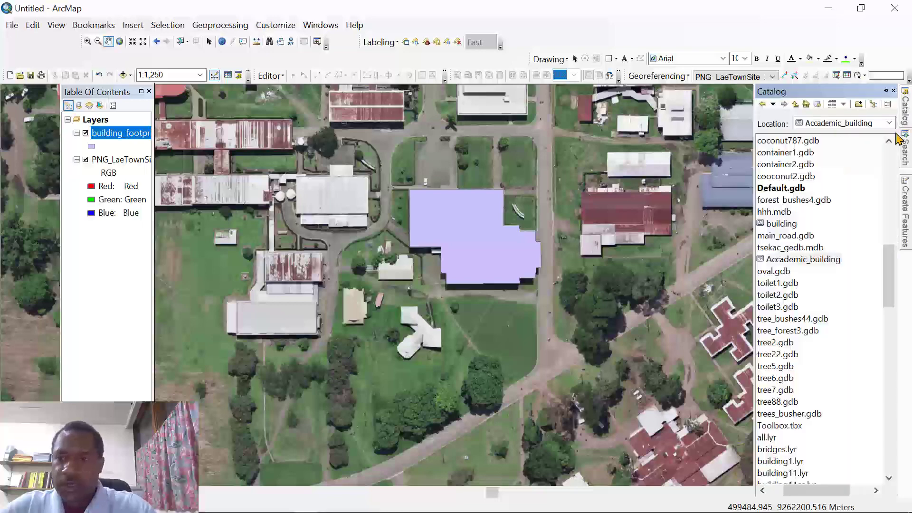
{"action": "right_click", "coordinate": [785, 248]}
{"action": "right_click", "coordinate": [761, 245]}
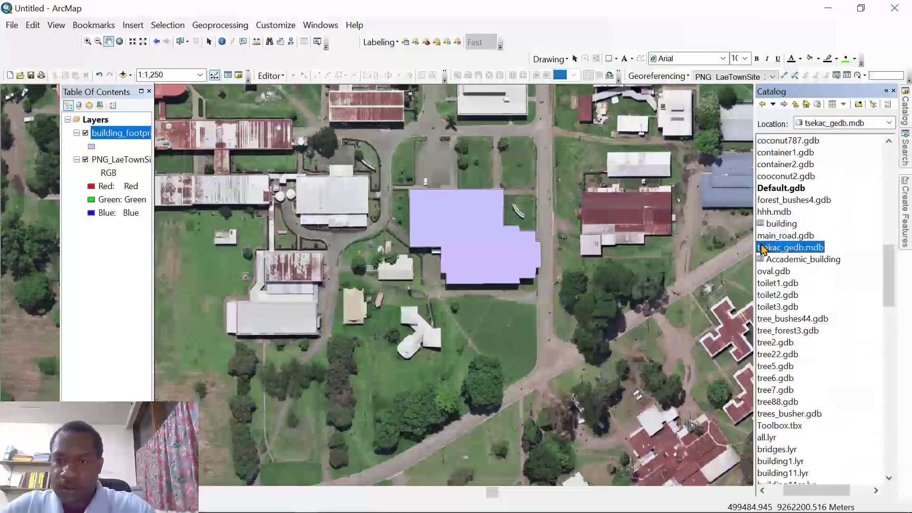
{"action": "mouse_move", "coordinate": [792, 380]}
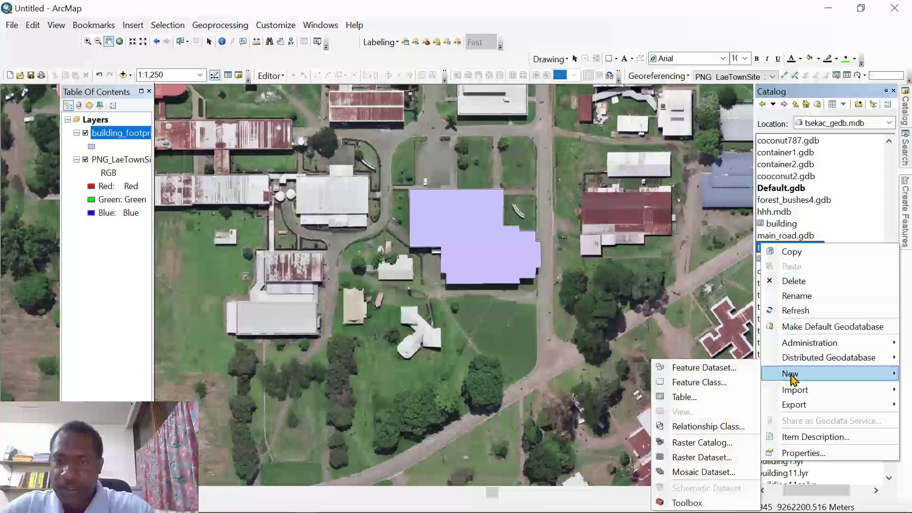
{"action": "left_click", "coordinate": [707, 382]}
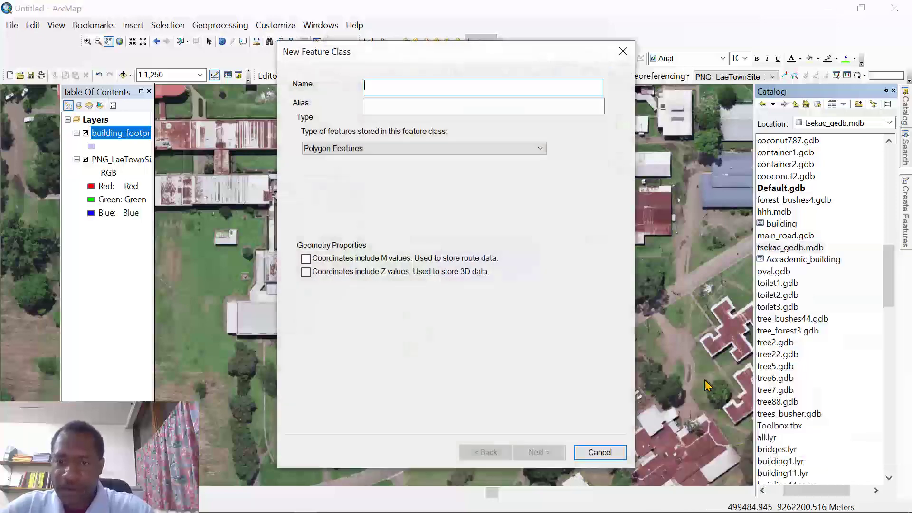
{"action": "left_click", "coordinate": [599, 452]}
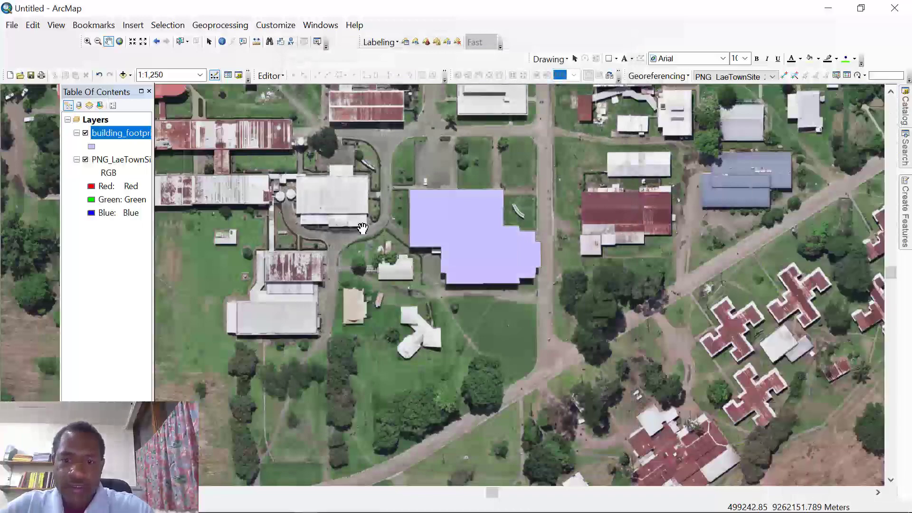
Start an edit session and activate the building_footprint template with the Polygon construction tool
{"action": "scroll", "coordinate": [488, 287], "scroll_direction": "down", "scroll_amount": 2}
{"action": "scroll", "coordinate": [488, 286], "scroll_direction": "down", "scroll_amount": 1}
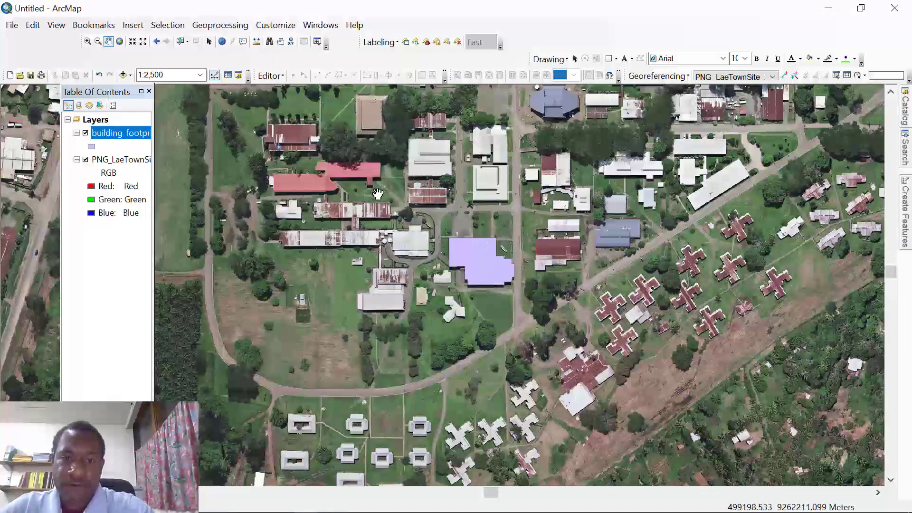
{"action": "left_click", "coordinate": [905, 205]}
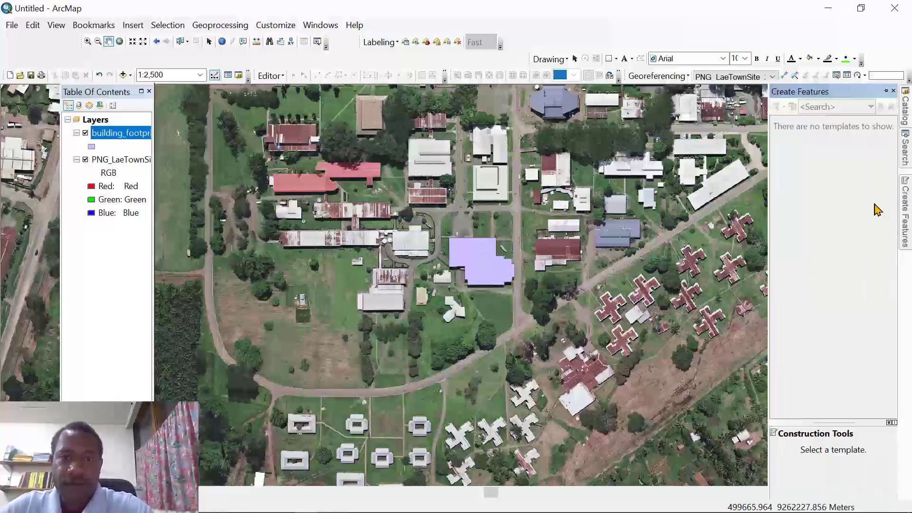
{"action": "left_click", "coordinate": [271, 75]}
{"action": "left_click", "coordinate": [281, 83]}
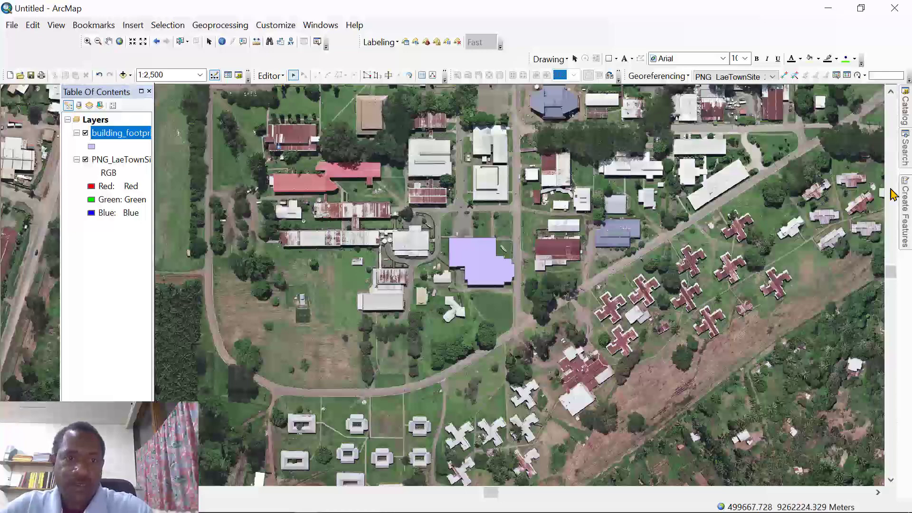
{"action": "left_click", "coordinate": [905, 205]}
{"action": "left_click", "coordinate": [810, 136]}
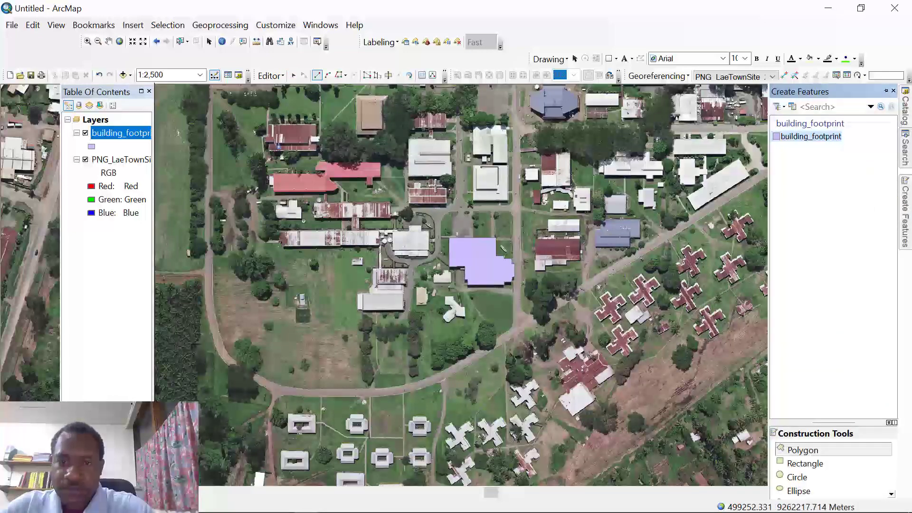
Digitize the long white-roofed building south of the palm-lined road as a four-corner polygon of about 1,097 square meters
{"action": "scroll", "coordinate": [411, 218], "scroll_direction": "up", "scroll_amount": 2}
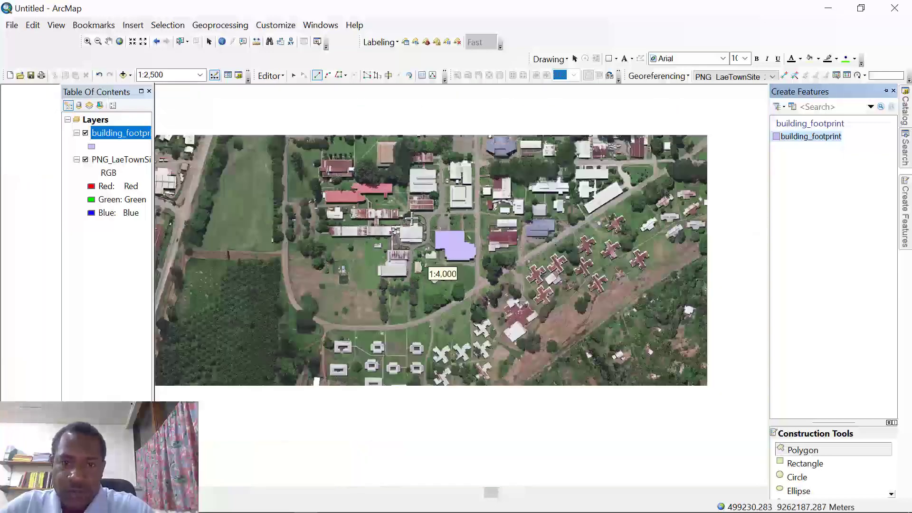
{"action": "scroll", "coordinate": [423, 106], "scroll_direction": "down", "scroll_amount": 5}
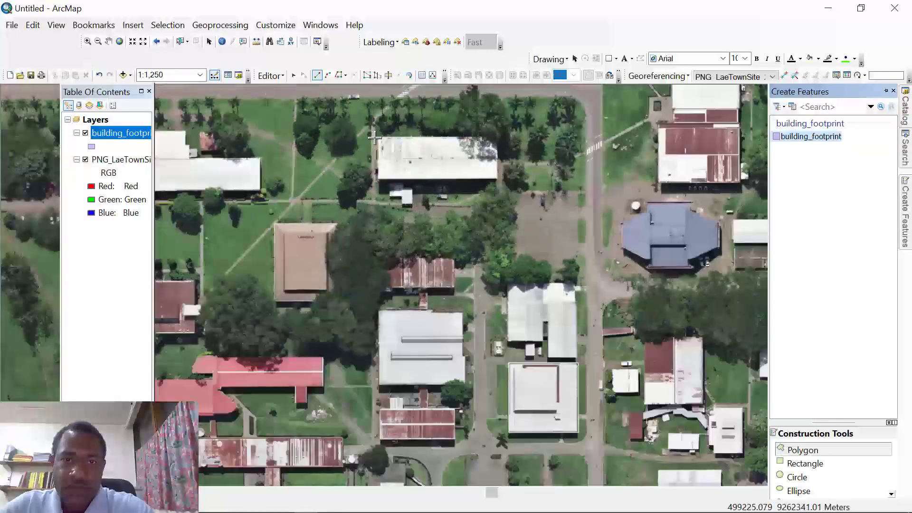
{"action": "scroll", "coordinate": [375, 138], "scroll_direction": "down", "scroll_amount": 2}
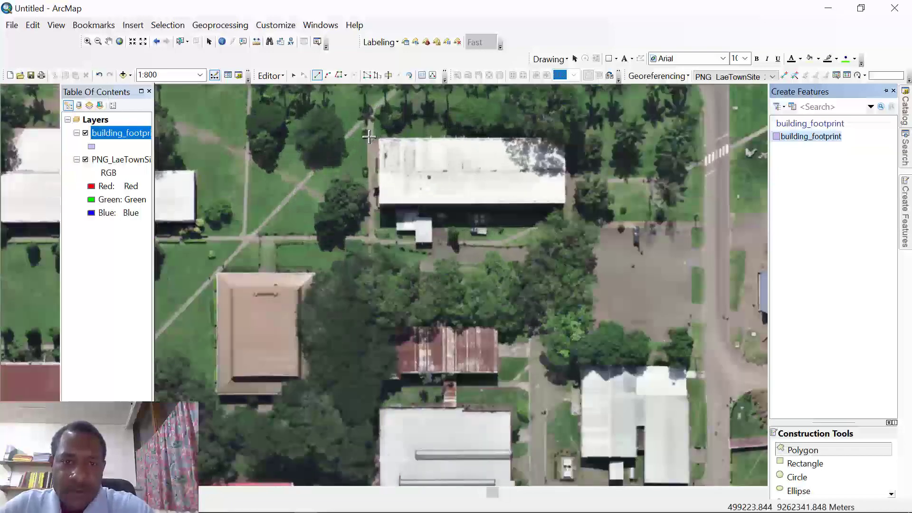
{"action": "left_click", "coordinate": [377, 138]}
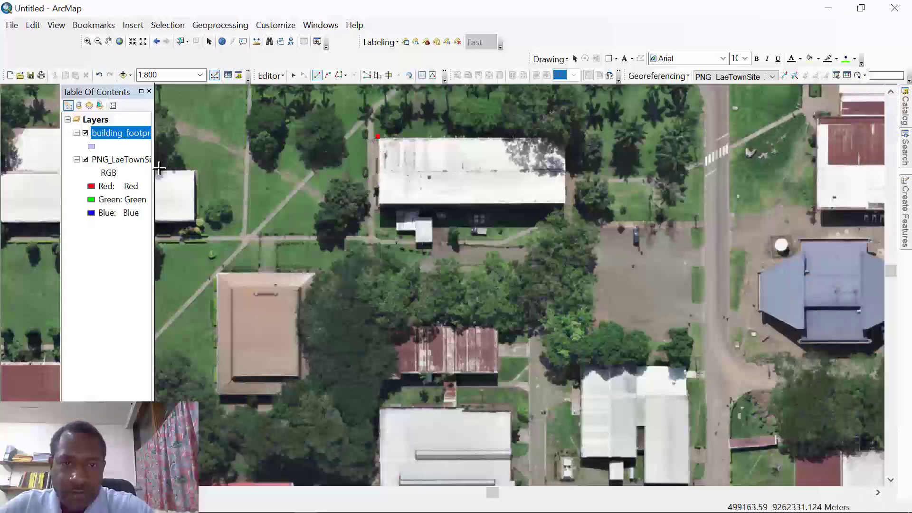
{"action": "left_click", "coordinate": [378, 205]}
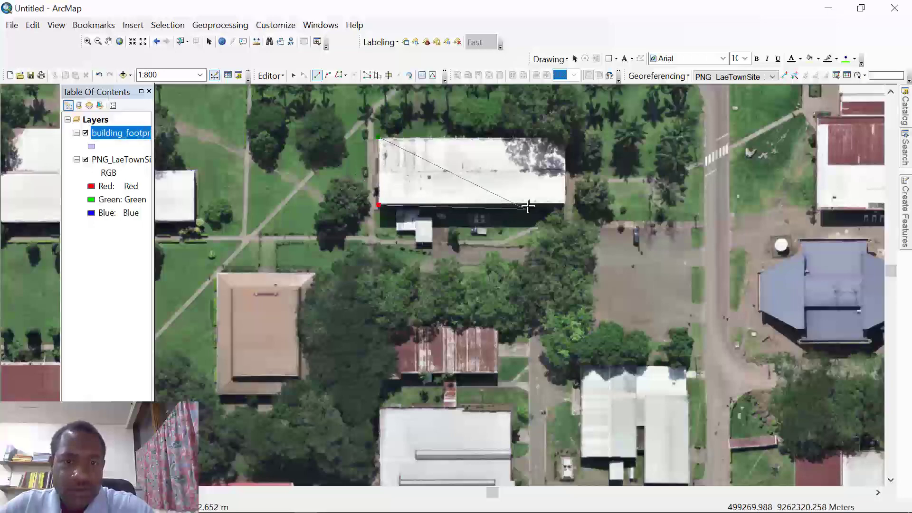
{"action": "left_click", "coordinate": [564, 204]}
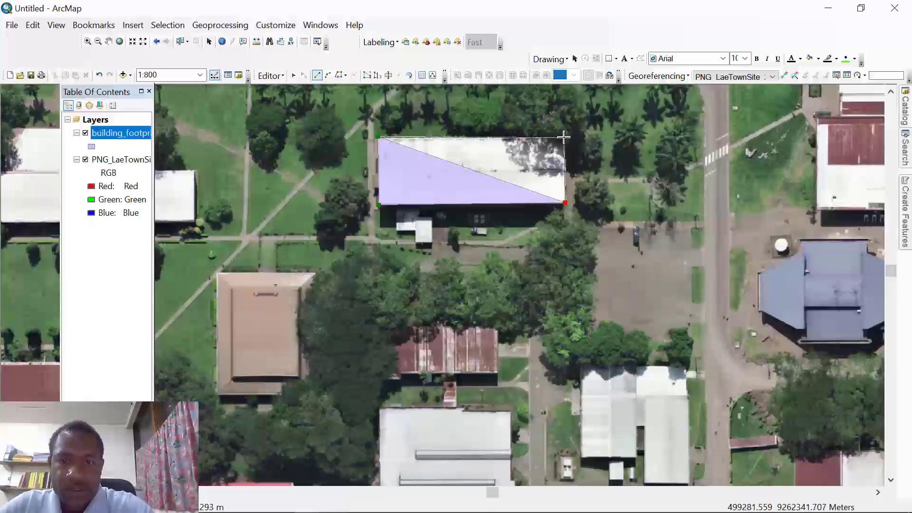
{"action": "double_click", "coordinate": [563, 137]}
Open the building_footprint attribute table and set the new polygon's name to d_surveying
{"action": "scroll", "coordinate": [440, 241], "scroll_direction": "up", "scroll_amount": 2}
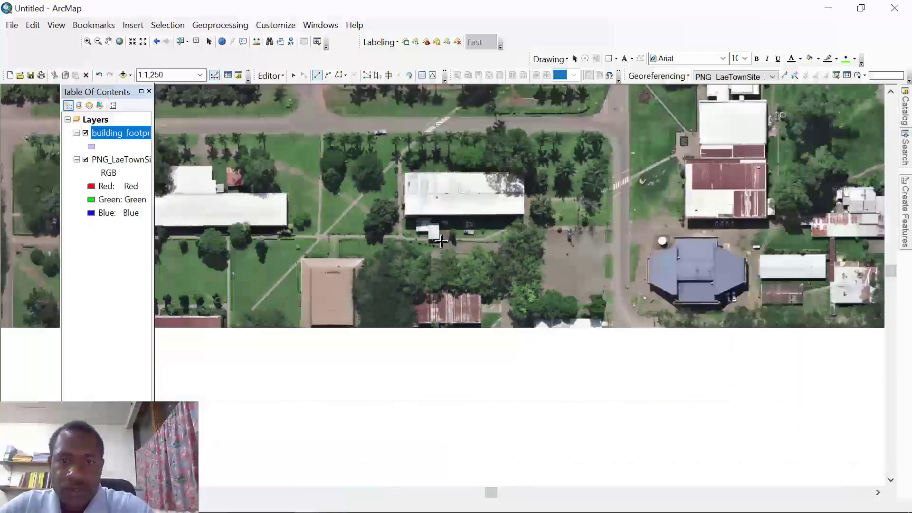
{"action": "scroll", "coordinate": [440, 241], "scroll_direction": "up", "scroll_amount": 2}
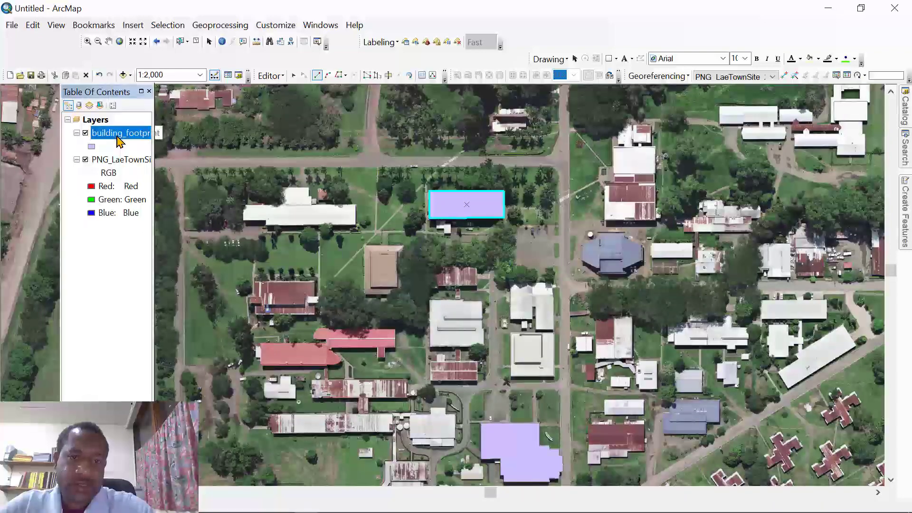
{"action": "right_click", "coordinate": [119, 142]}
{"action": "left_click", "coordinate": [157, 175]}
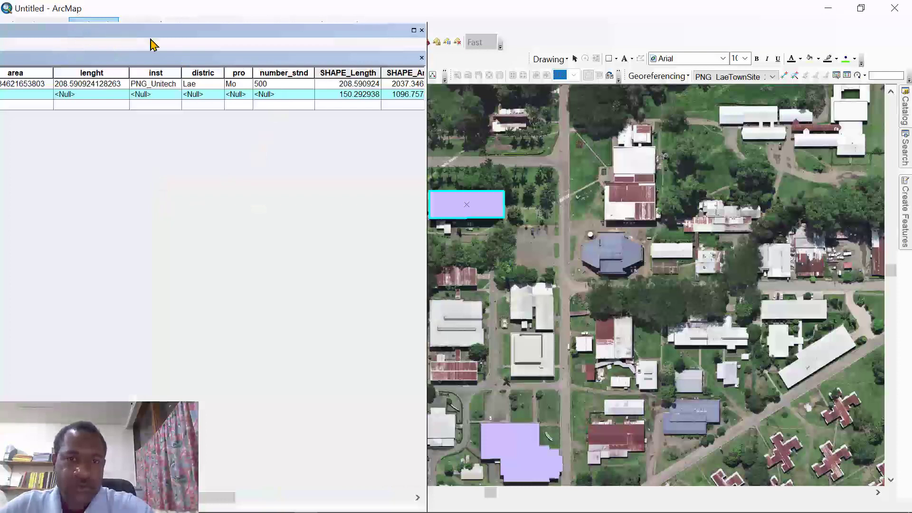
{"action": "left_click_drag", "start_coordinate": [153, 45], "coordinate": [482, 84]}
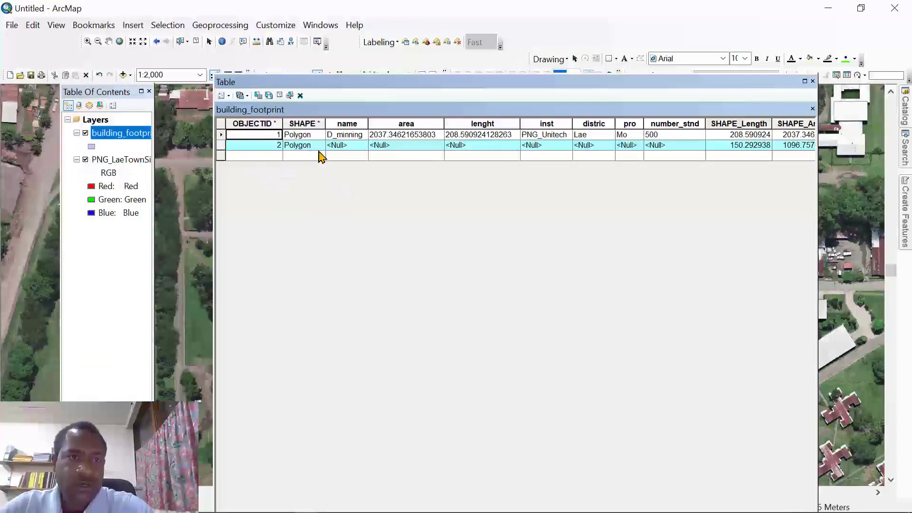
{"action": "left_click", "coordinate": [342, 146]}
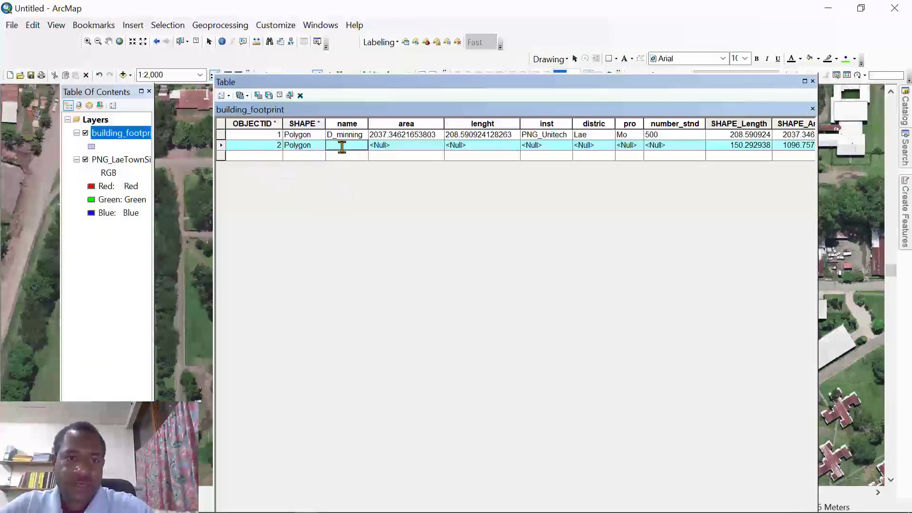
{"action": "type", "text": "d_surveying"}
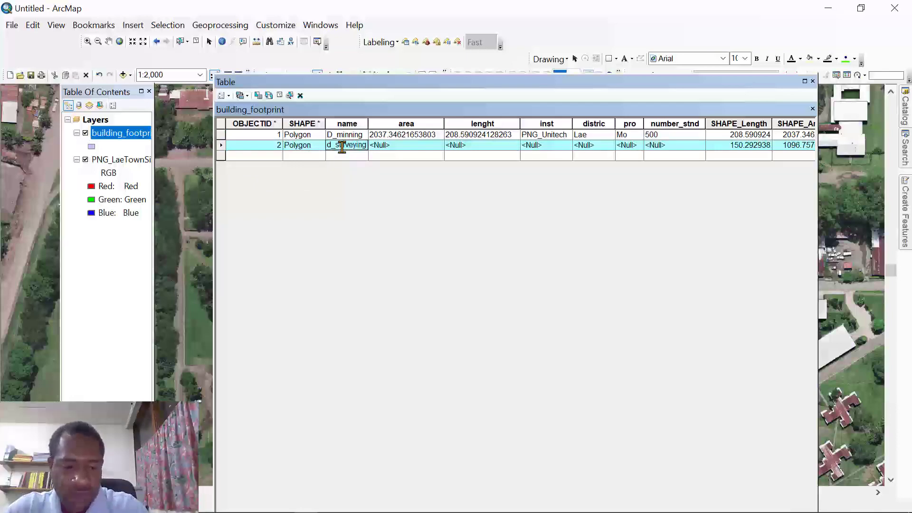
Calculate the selected d_surveying polygon's Area into the area field in square meters, using the data source's coordinate system
{"action": "left_click", "coordinate": [399, 125]}
{"action": "right_click", "coordinate": [395, 124]}
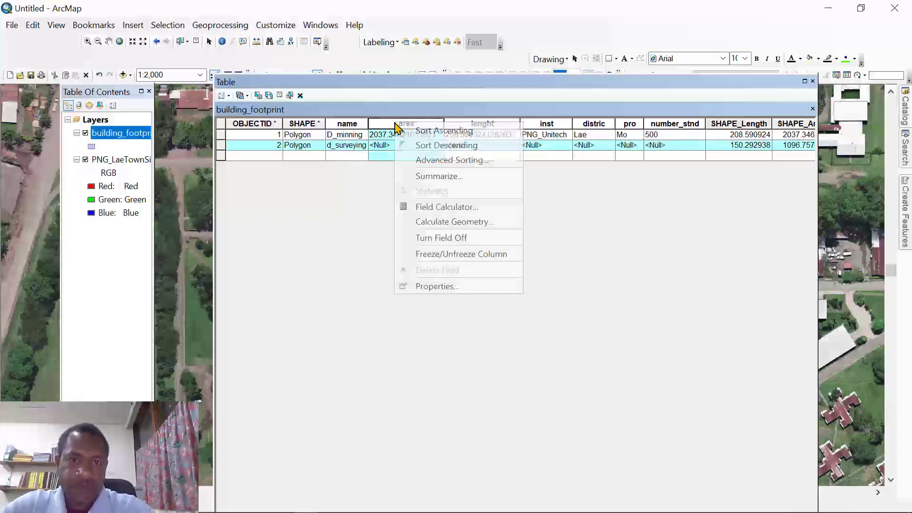
{"action": "left_click", "coordinate": [425, 227]}
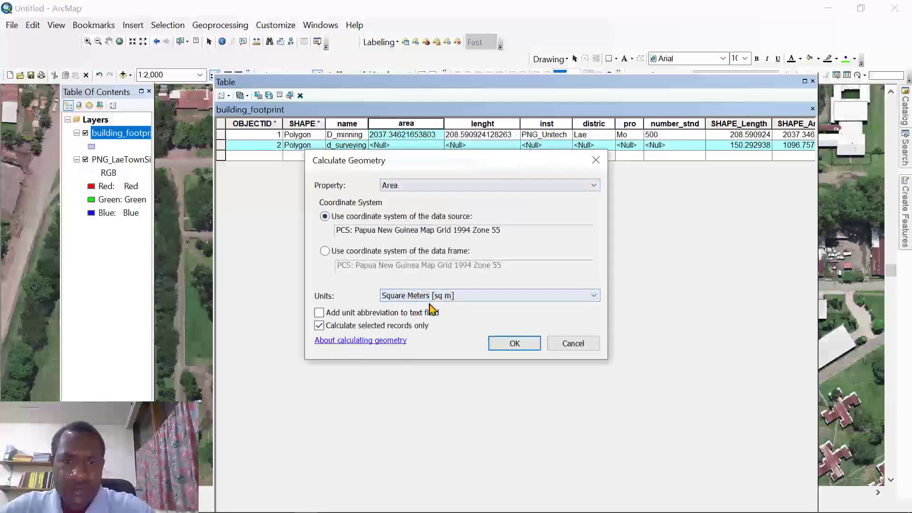
{"action": "left_click", "coordinate": [514, 343]}
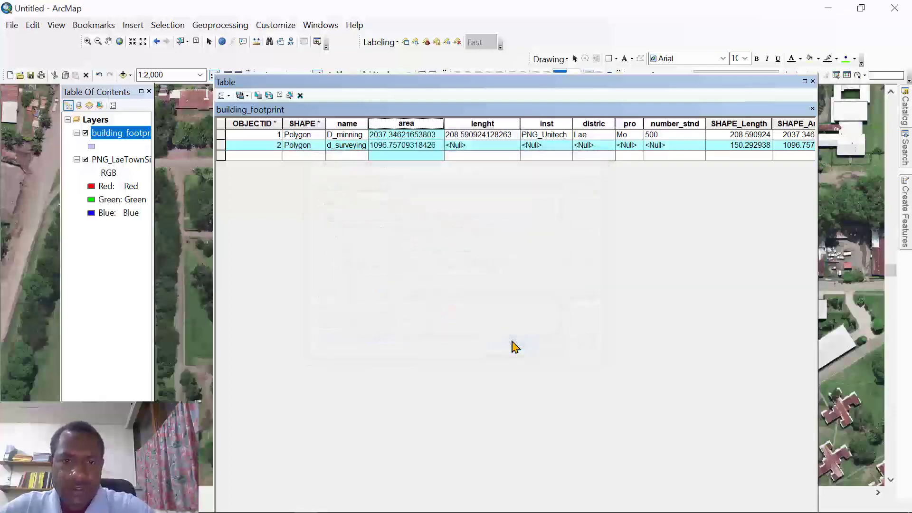
Calculate the selected d_surveying polygon's Perimeter into the lenght field in meters, using the data source's coordinate system
{"action": "left_click", "coordinate": [468, 124]}
{"action": "right_click", "coordinate": [468, 128]}
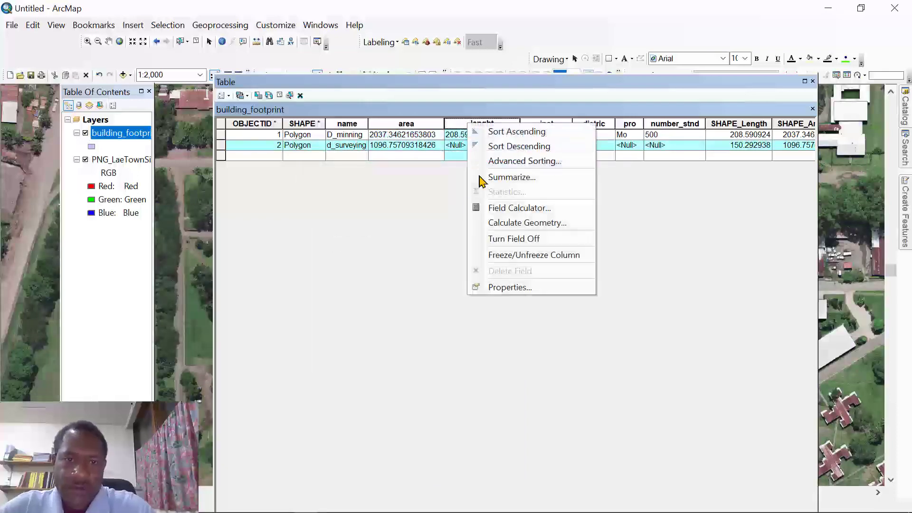
{"action": "left_click", "coordinate": [495, 220]}
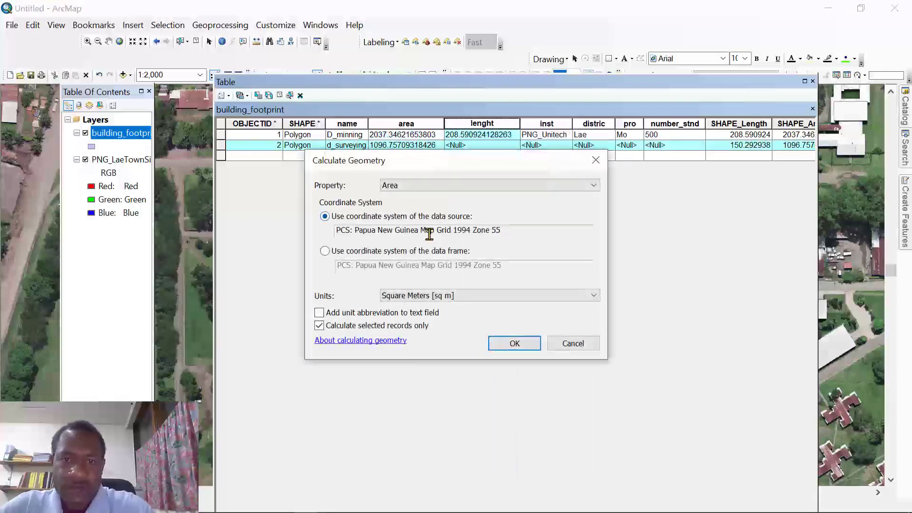
{"action": "left_click", "coordinate": [413, 186]}
{"action": "left_click", "coordinate": [409, 195]}
{"action": "key", "text": "Down"}
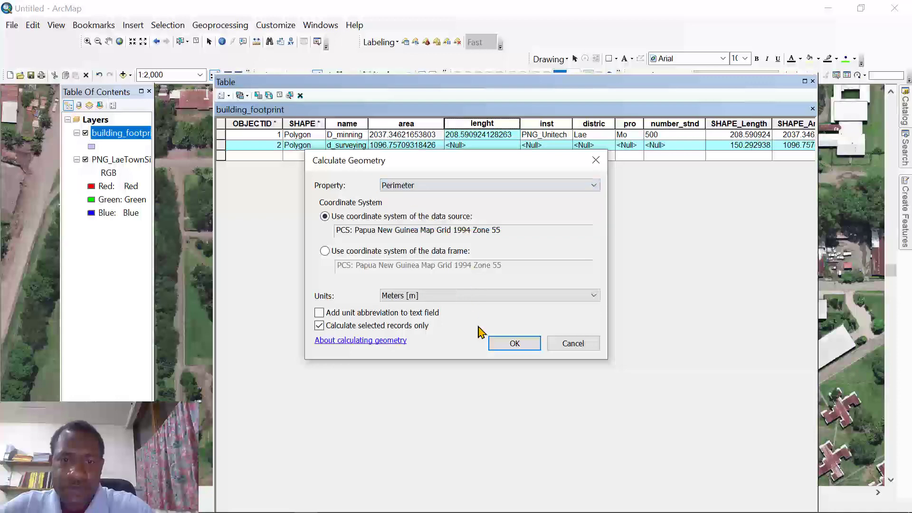
{"action": "left_click", "coordinate": [512, 344]}
Fill in the d_surveying record with inst PNG_Unitech, distric Lae, pro Morobe and number_stnd 400
{"action": "left_click", "coordinate": [530, 149]}
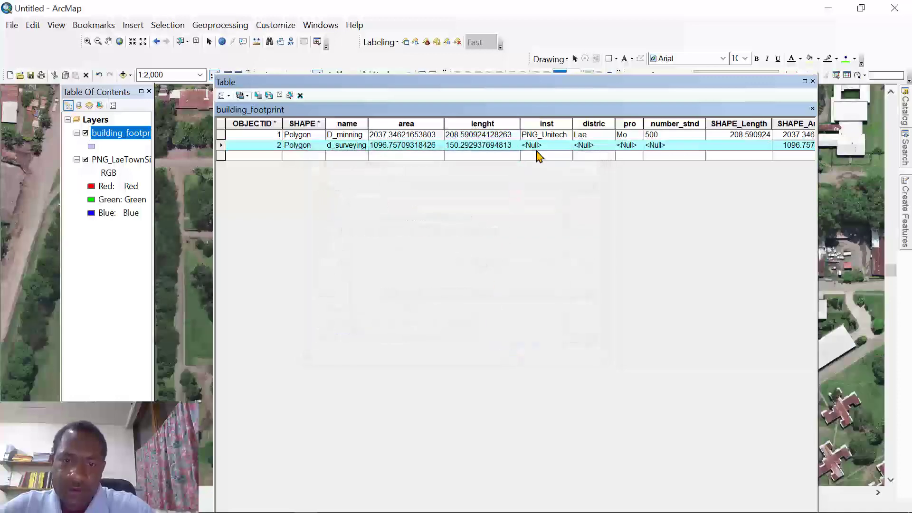
{"action": "left_click", "coordinate": [539, 148]}
{"action": "type", "text": "PNG_Unitech"}
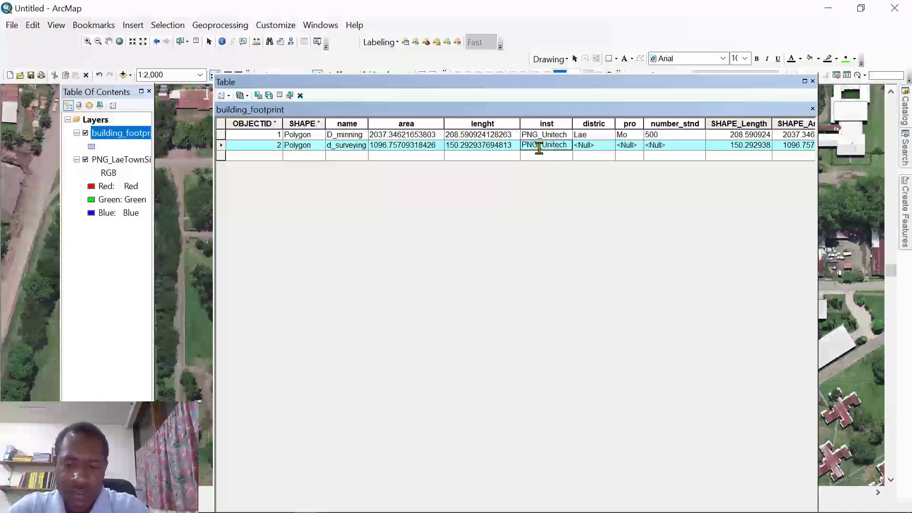
{"action": "left_click", "coordinate": [584, 147]}
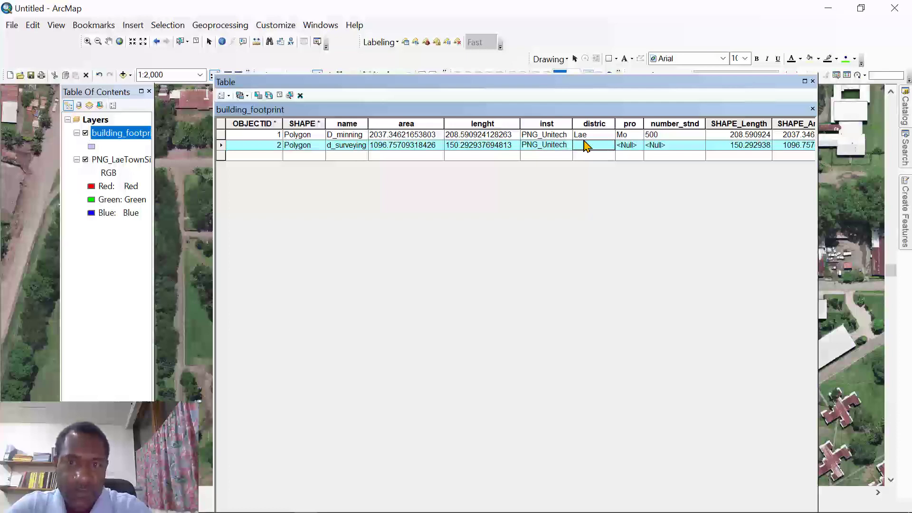
{"action": "left_click", "coordinate": [630, 144]}
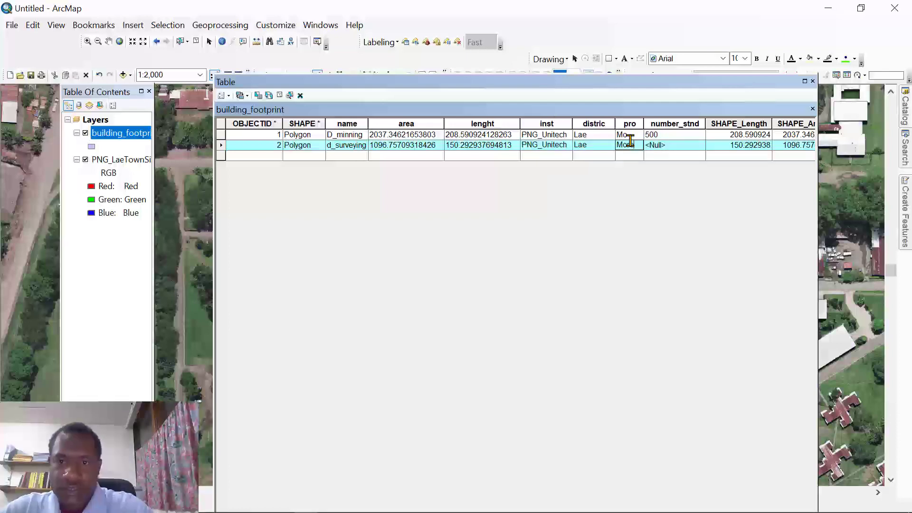
{"action": "left_click", "coordinate": [655, 147]}
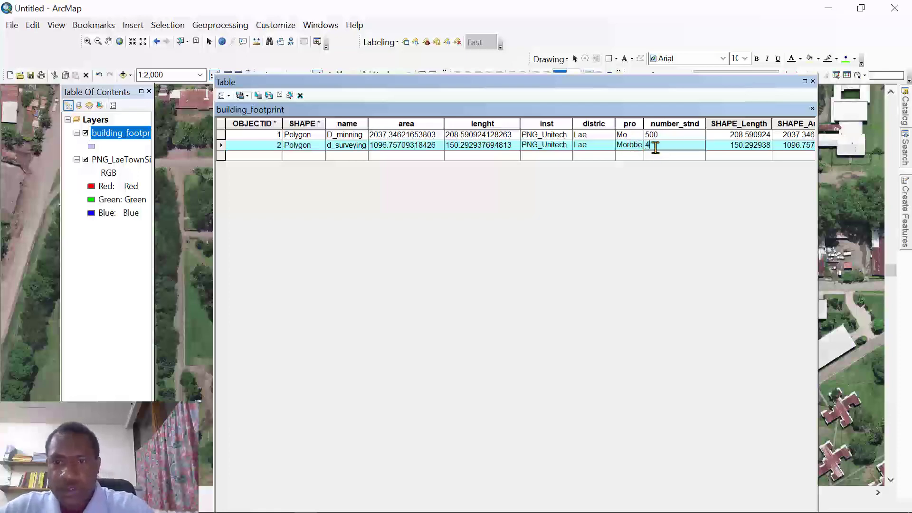
{"action": "type", "text": "400"}
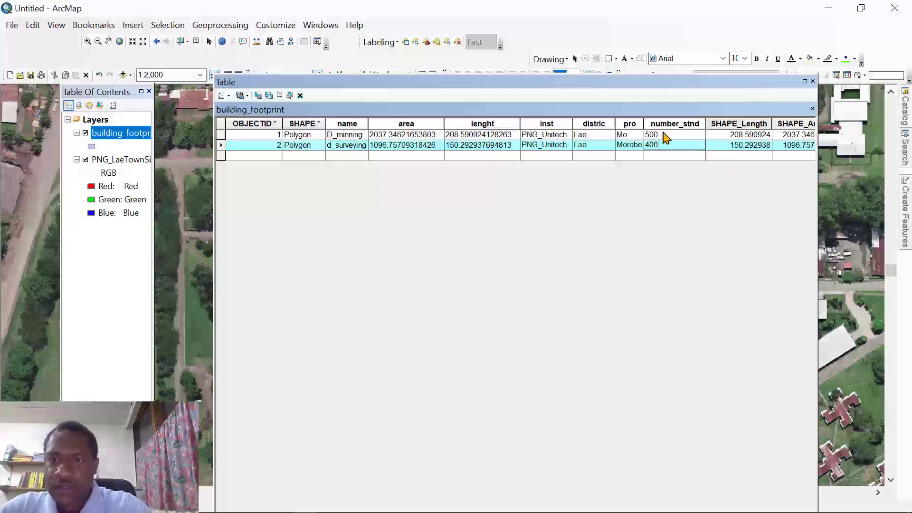
Calculate the selected d_surveying polygon's X Coordinate of Centroid into the eastings field in meters, using the data source's coordinate system
{"action": "left_click_drag", "start_coordinate": [590, 81], "coordinate": [514, 29]}
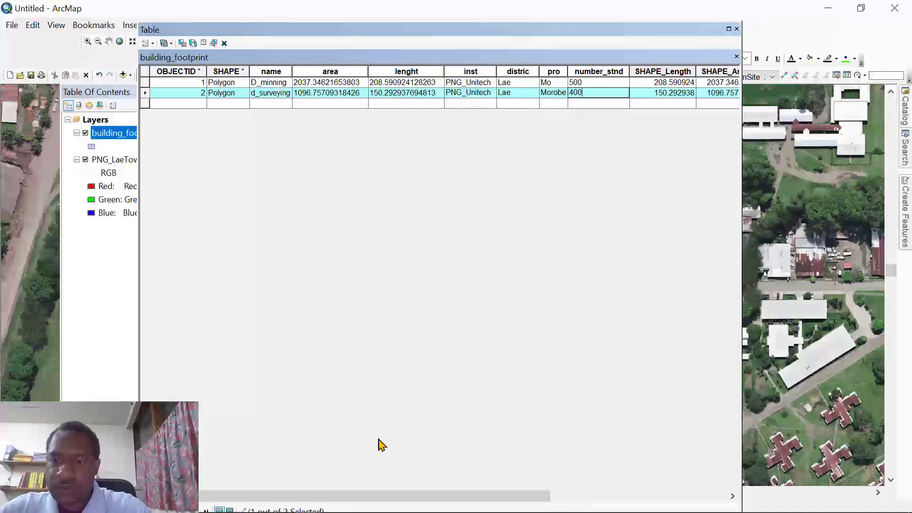
{"action": "left_click_drag", "start_coordinate": [393, 496], "coordinate": [615, 483]}
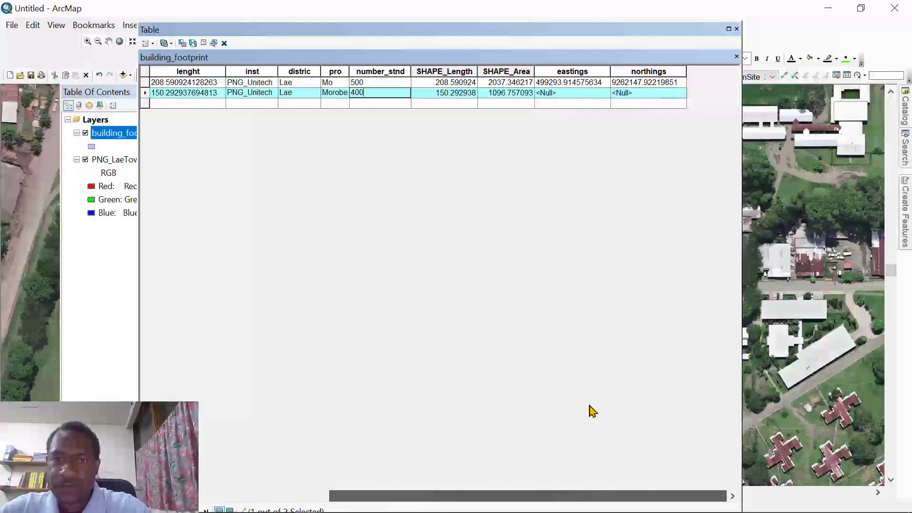
{"action": "left_click", "coordinate": [559, 74]}
{"action": "right_click", "coordinate": [560, 76]}
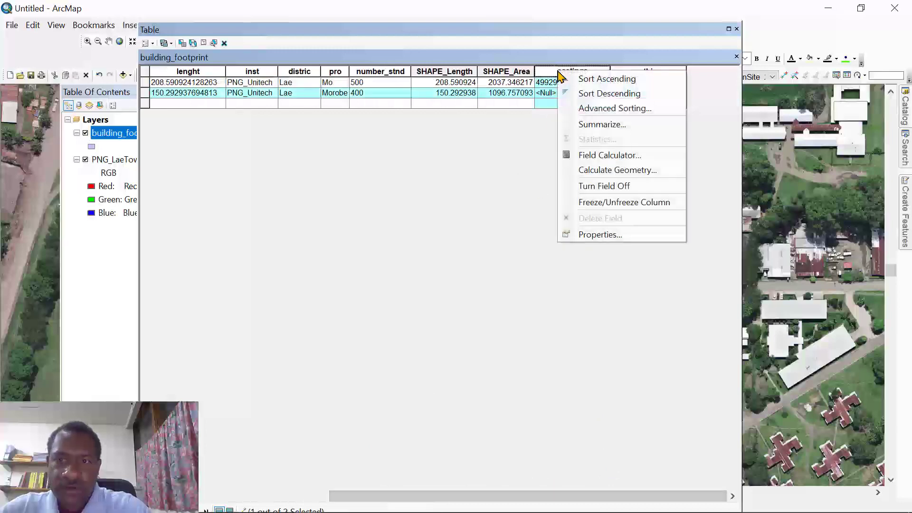
{"action": "left_click", "coordinate": [592, 170]}
{"action": "left_click", "coordinate": [387, 183]}
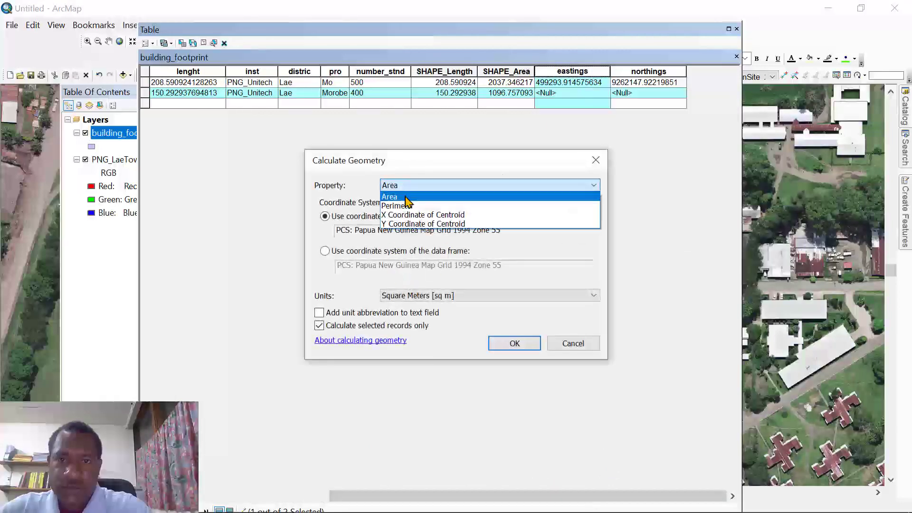
{"action": "left_click", "coordinate": [422, 212]}
{"action": "left_click", "coordinate": [525, 355]}
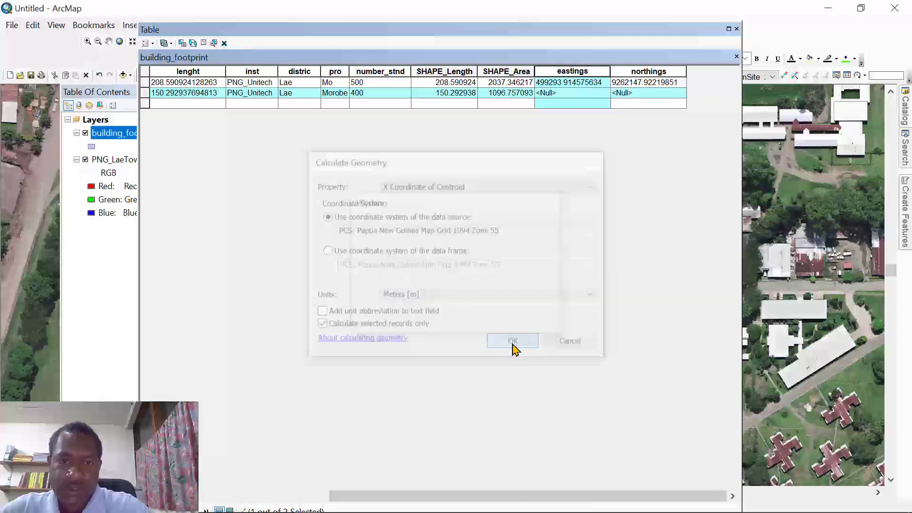
Calculate the selected d_surveying polygon's Y Coordinate of Centroid into the northings field in meters, using the data source's coordinate system
{"action": "right_click", "coordinate": [633, 72]}
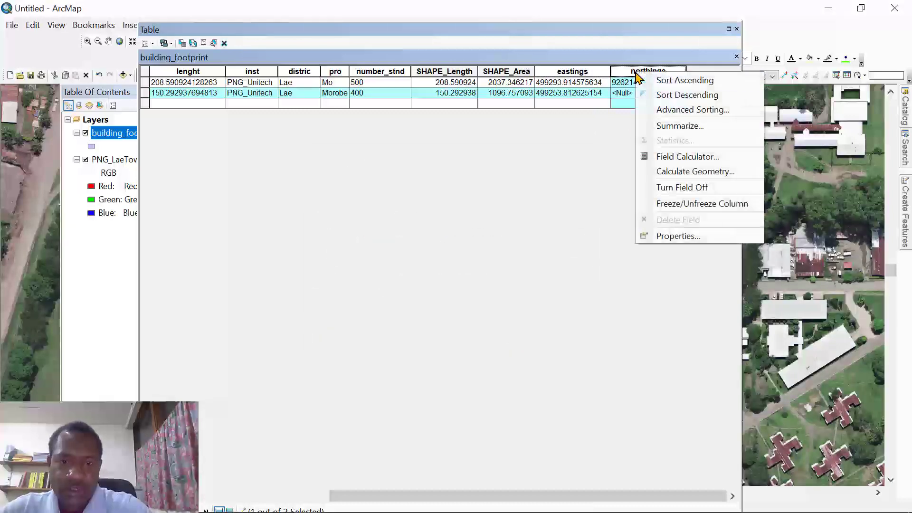
{"action": "left_click", "coordinate": [671, 169]}
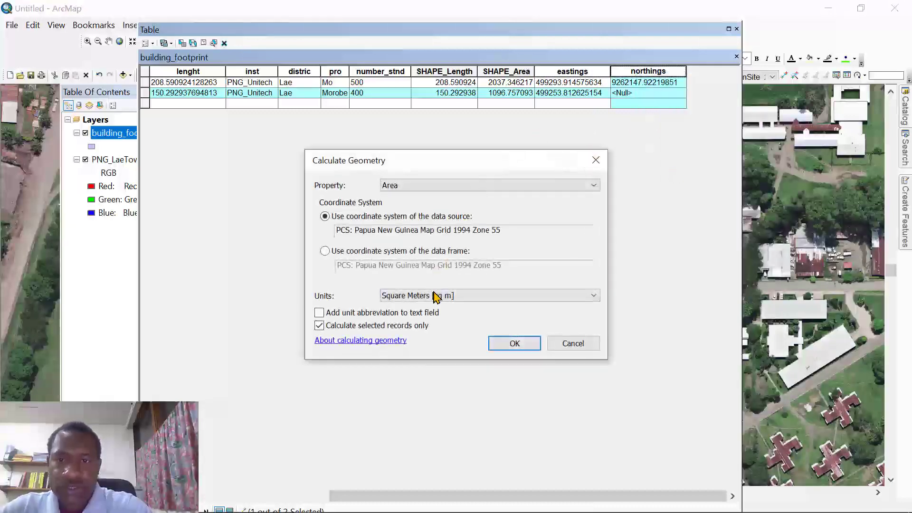
{"action": "left_click", "coordinate": [434, 296]}
{"action": "left_click", "coordinate": [418, 185]}
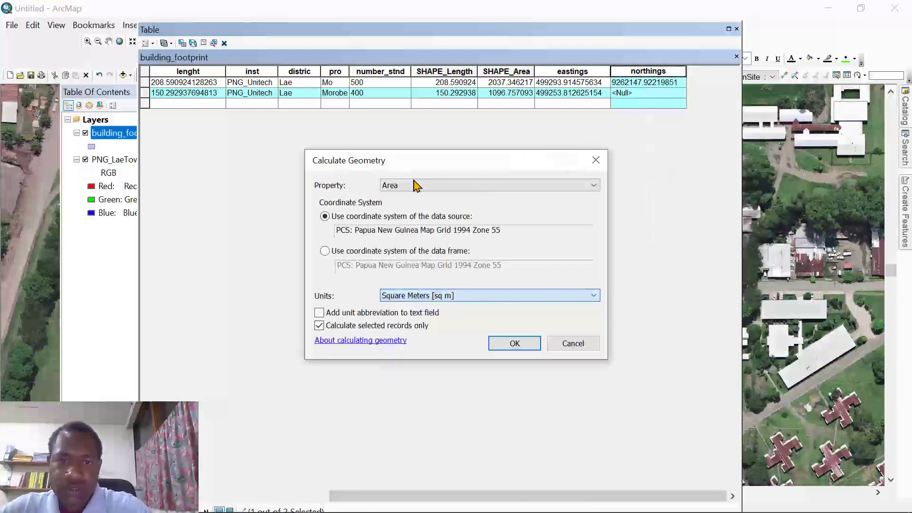
{"action": "left_click", "coordinate": [417, 185]}
{"action": "left_click", "coordinate": [418, 223]}
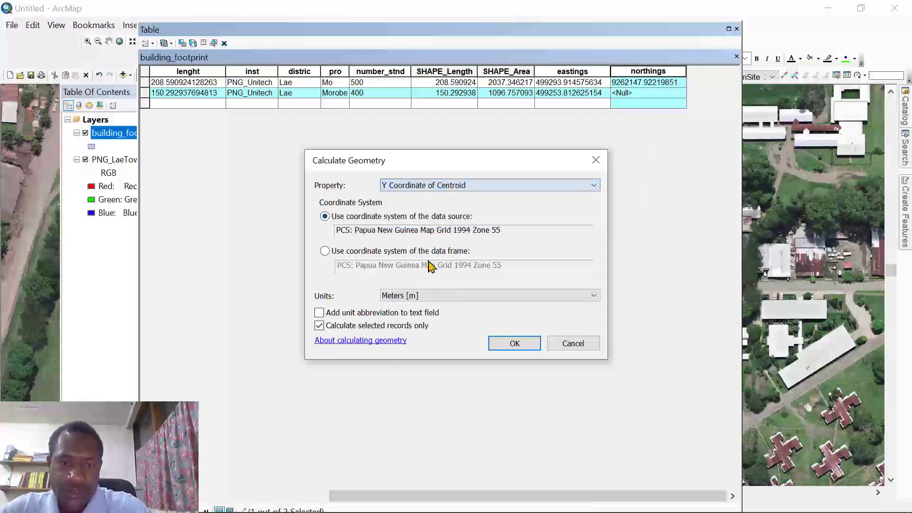
{"action": "left_click", "coordinate": [515, 344]}
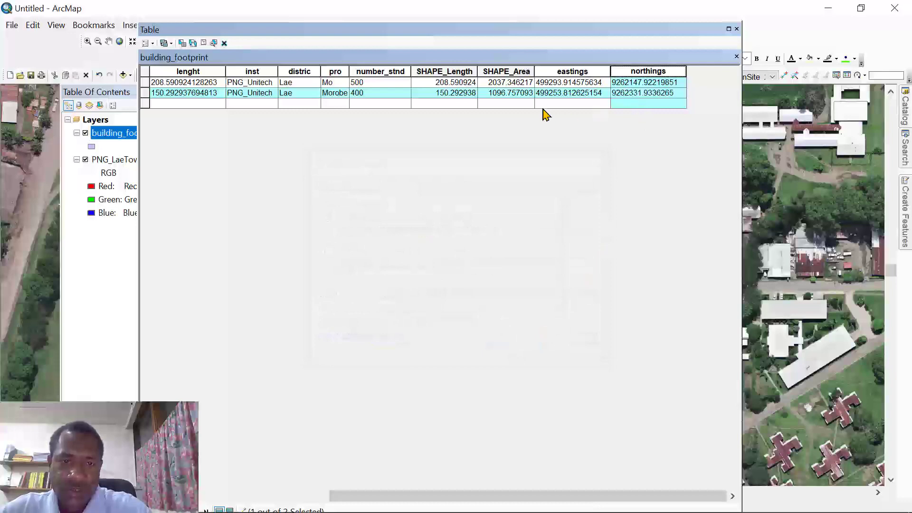
Compare the d_surveying polygon's centroid on the map with its eastings and northings values, and close the attribute table
{"action": "left_click_drag", "start_coordinate": [742, 137], "coordinate": [258, 212]}
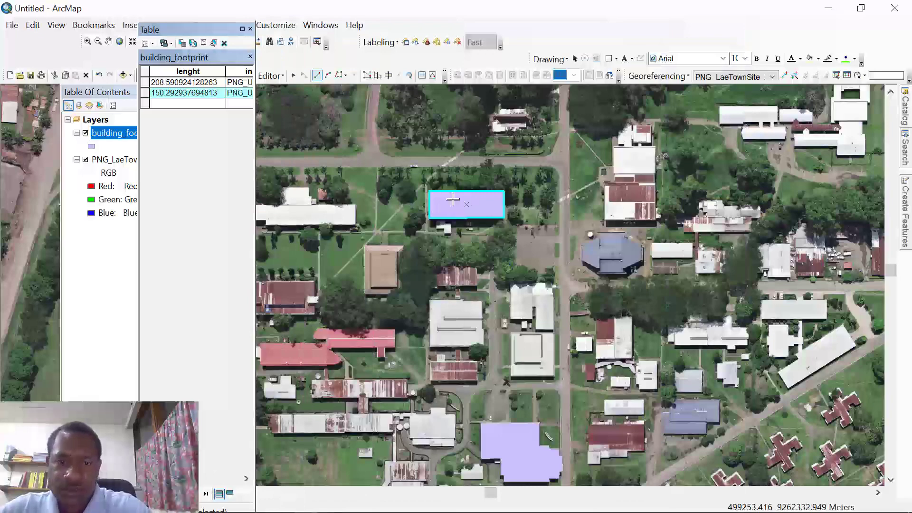
{"action": "left_click_drag", "start_coordinate": [366, 180], "coordinate": [458, 228]}
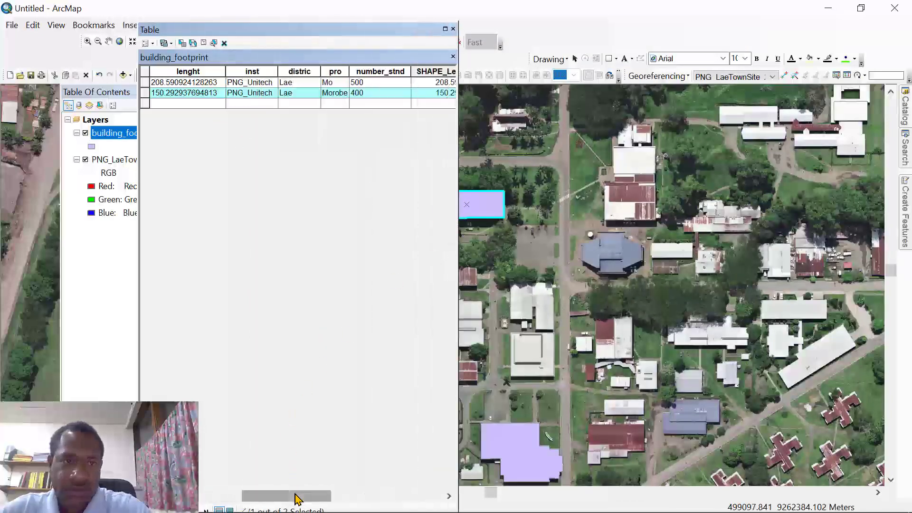
{"action": "left_click_drag", "start_coordinate": [295, 496], "coordinate": [406, 496]}
{"action": "left_click_drag", "start_coordinate": [314, 36], "coordinate": [395, 101]}
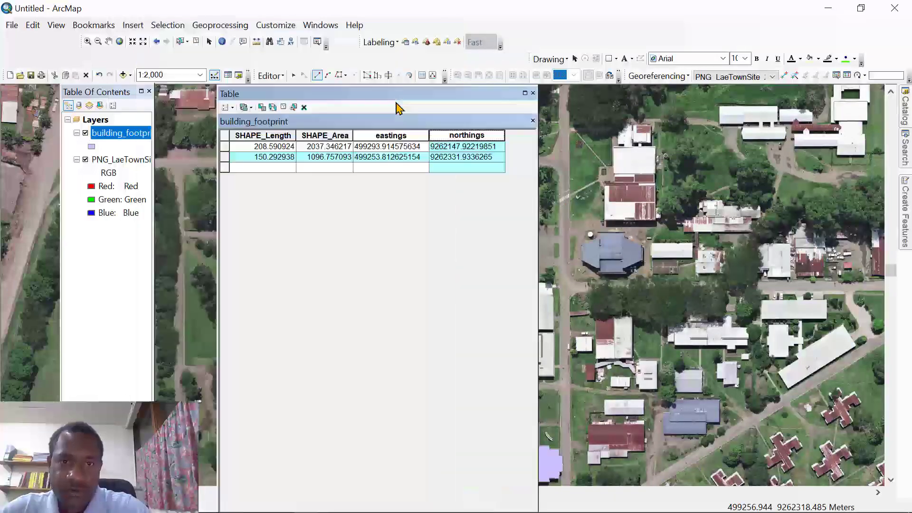
{"action": "left_click", "coordinate": [533, 93]}
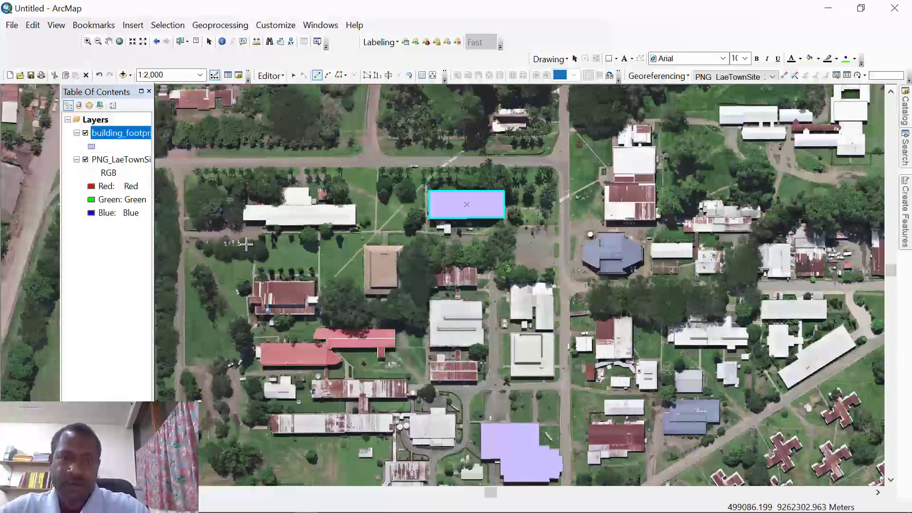
Digitize the white-roofed building just west of the D_minning polygon as a new footprint, including its small projection on the north side
{"action": "scroll", "coordinate": [401, 414], "scroll_direction": "down", "scroll_amount": 2}
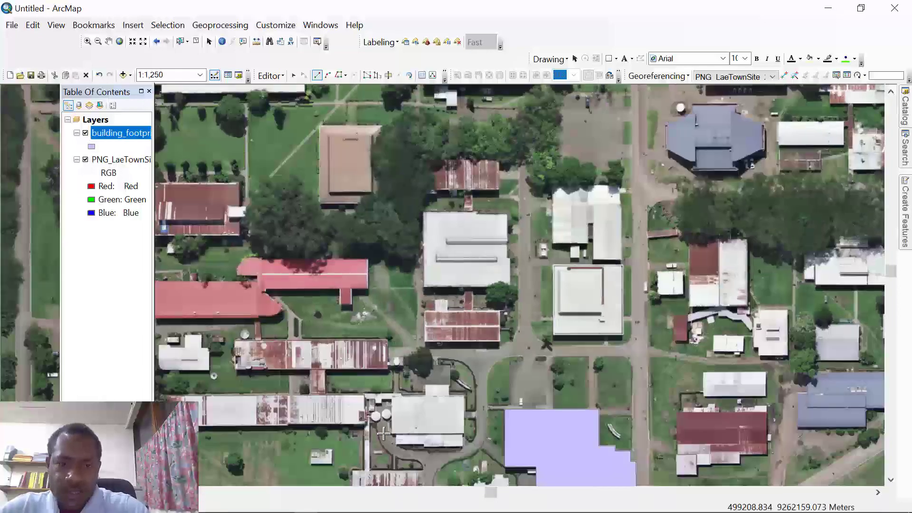
{"action": "left_click", "coordinate": [391, 396]}
{"action": "left_click", "coordinate": [393, 433]}
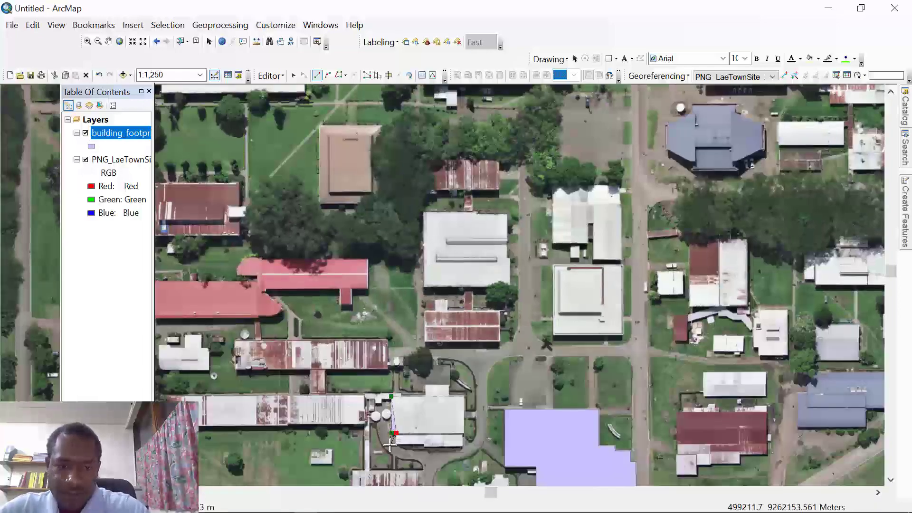
{"action": "left_click", "coordinate": [397, 443]}
{"action": "left_click", "coordinate": [460, 446]}
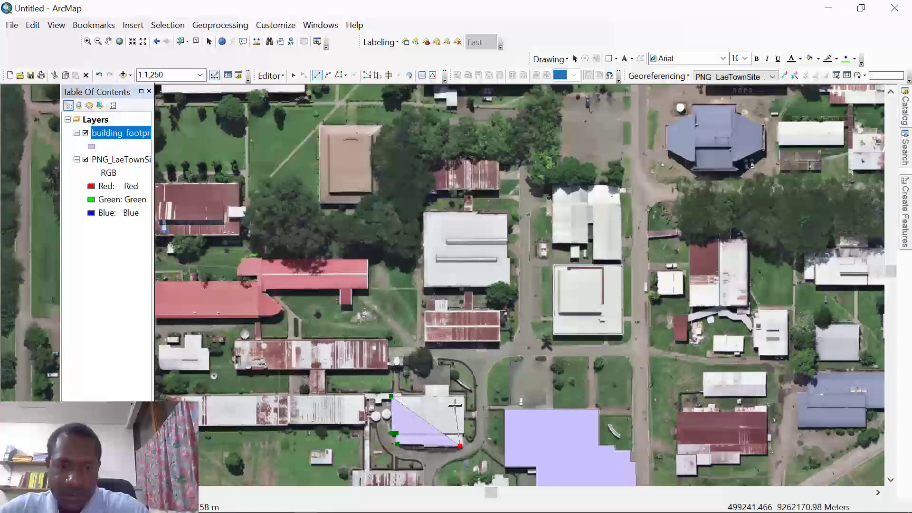
{"action": "left_click", "coordinate": [462, 398]}
{"action": "left_click", "coordinate": [442, 396]}
{"action": "left_click", "coordinate": [444, 385]}
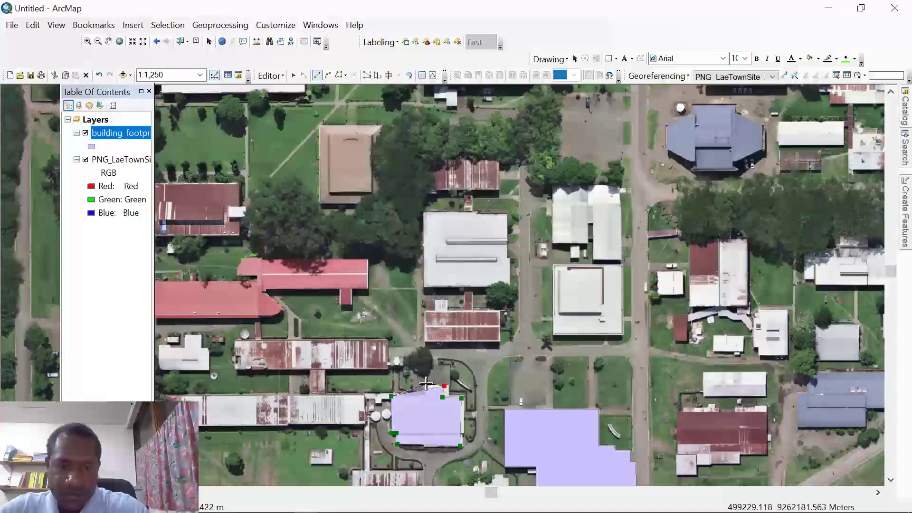
{"action": "left_click", "coordinate": [425, 383]}
{"action": "double_click", "coordinate": [425, 383]}
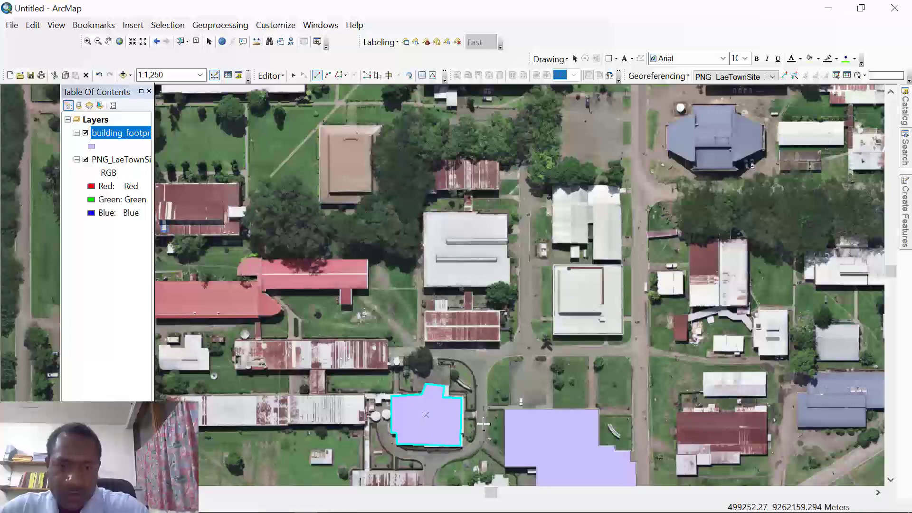
Open the building_footprint attribute table and set the new polygon's name to mining_department
{"action": "right_click", "coordinate": [108, 137]}
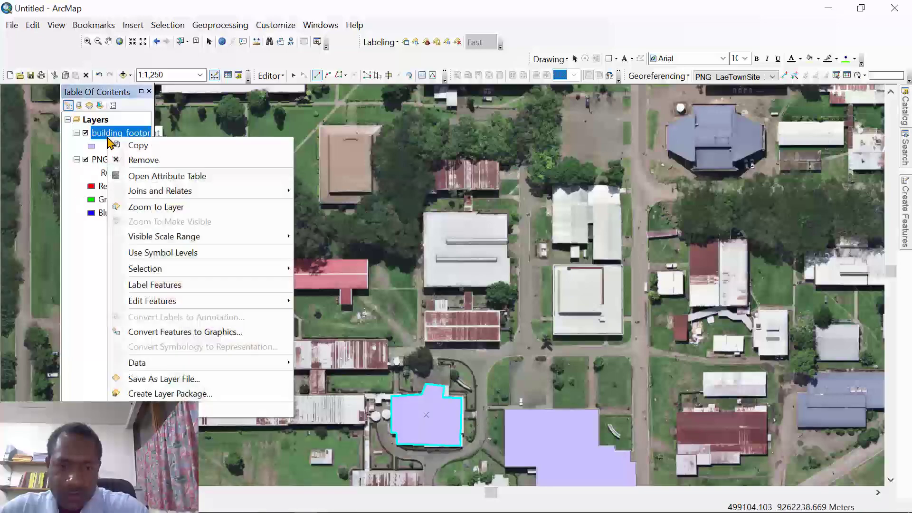
{"action": "left_click", "coordinate": [135, 175]}
{"action": "left_click", "coordinate": [346, 168]}
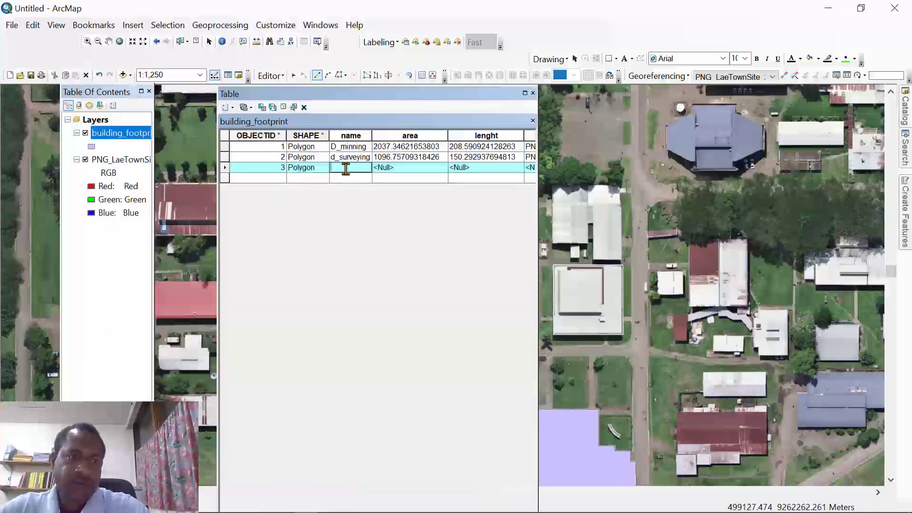
{"action": "type", "text": "mini"}
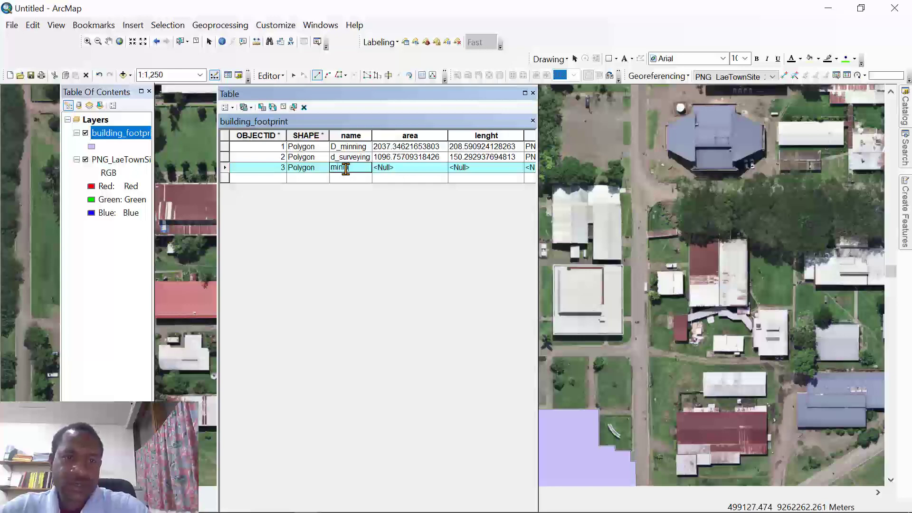
{"action": "type", "text": "ng_dep"}
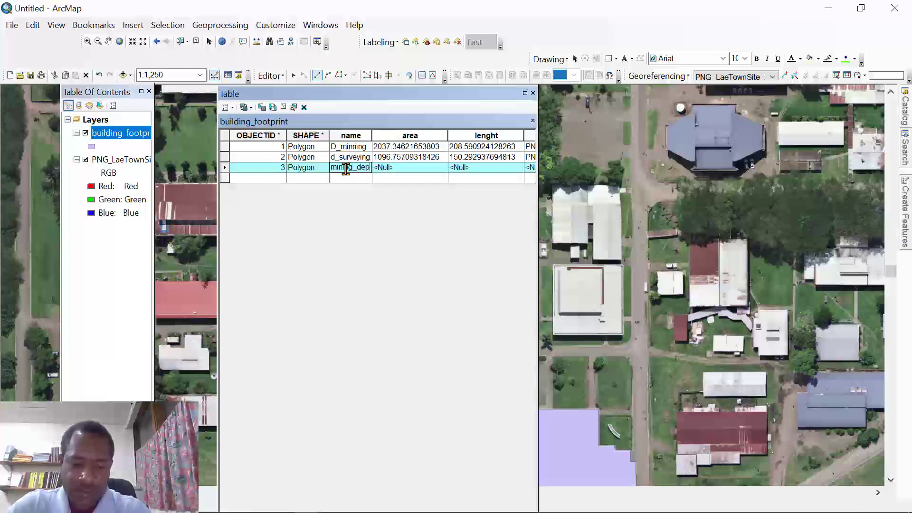
{"action": "type", "text": "artment"}
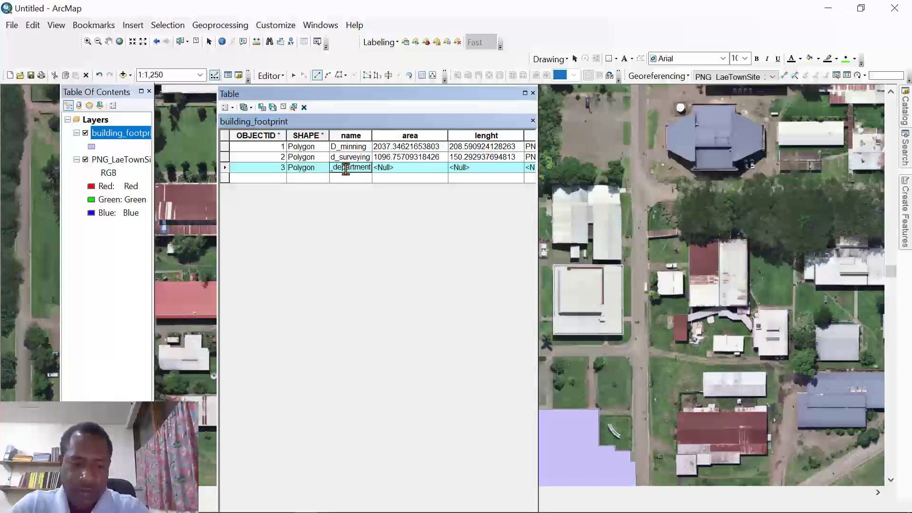
Calculate the new mining department polygon's Area into the area field in square meters, using the data source's coordinate system
{"action": "left_click", "coordinate": [412, 137]}
{"action": "right_click", "coordinate": [414, 139]}
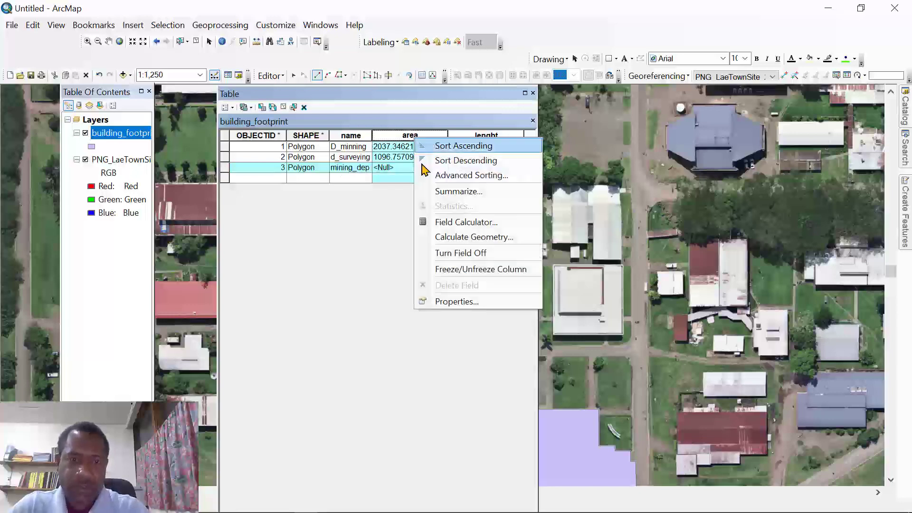
{"action": "left_click", "coordinate": [463, 238]}
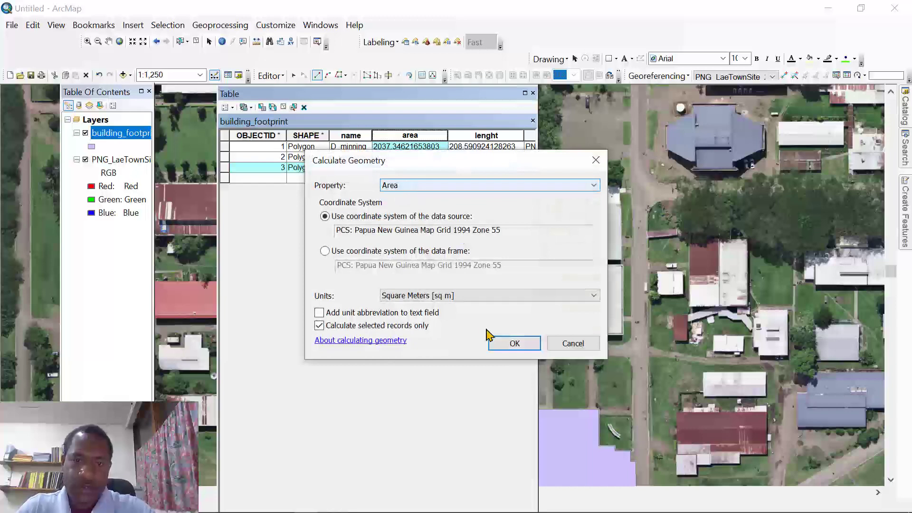
{"action": "left_click", "coordinate": [514, 343]}
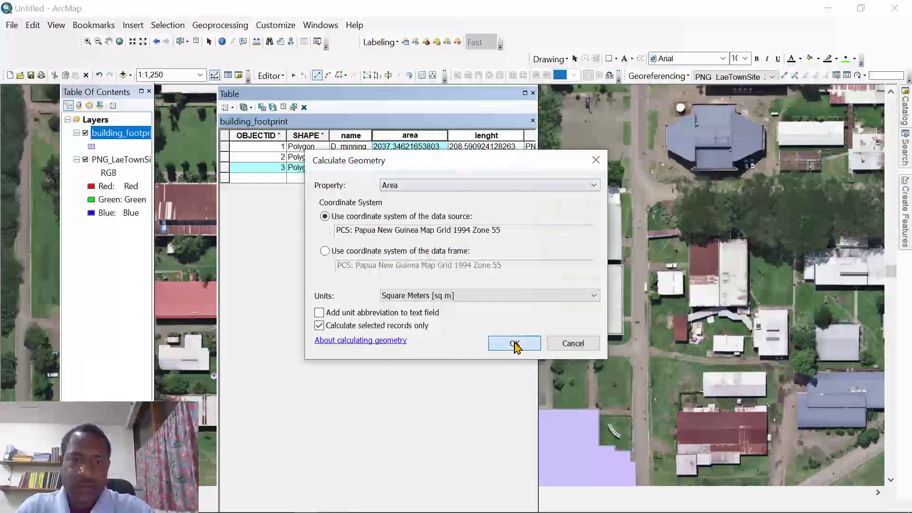
Calculate the new mining department polygon's Perimeter into the lenght field for the selected record only
{"action": "left_click", "coordinate": [472, 136]}
{"action": "right_click", "coordinate": [473, 135]}
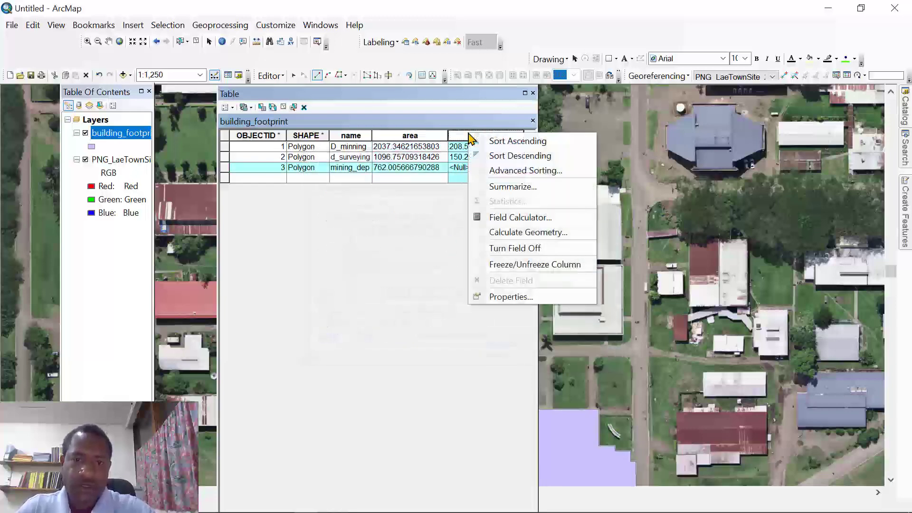
{"action": "left_click", "coordinate": [498, 232]}
{"action": "left_click", "coordinate": [407, 185]}
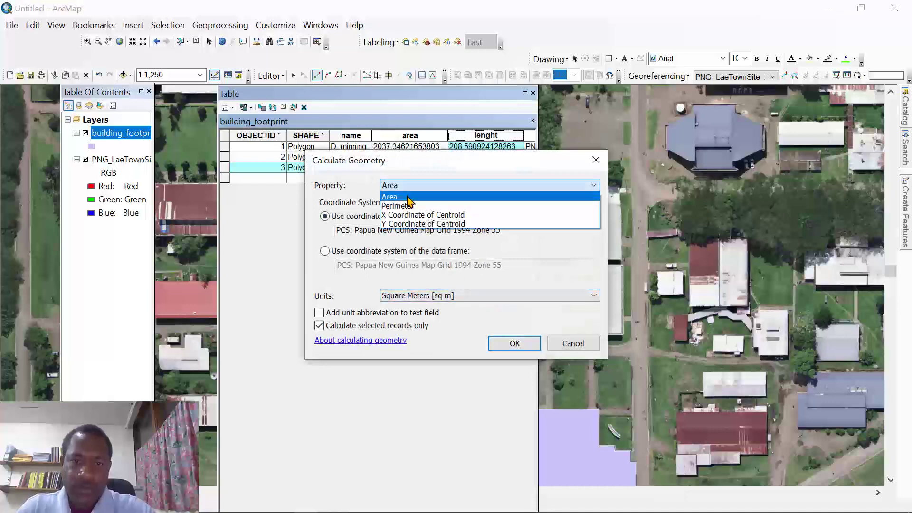
{"action": "left_click", "coordinate": [407, 206]}
{"action": "left_click", "coordinate": [522, 343]}
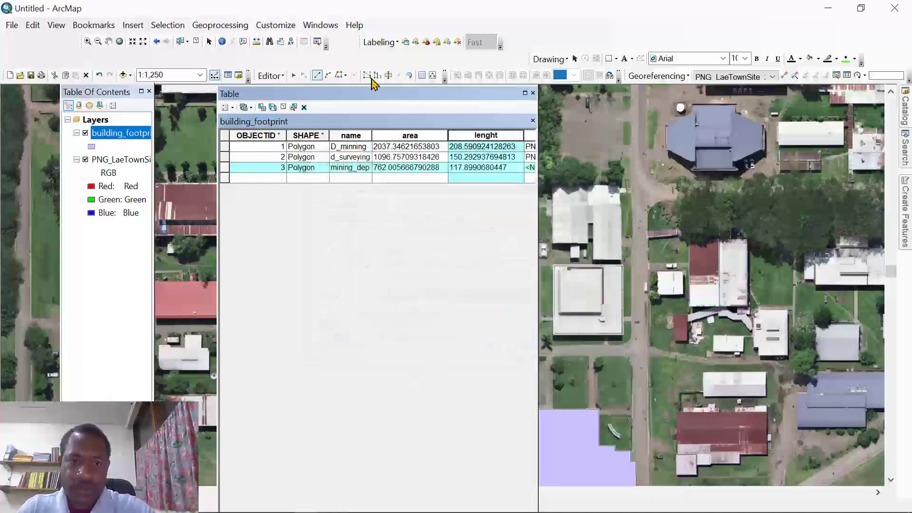
Fill in the mining department record with inst PNG_unitech, distric Lae, pro Mo and number_stnd 700
{"action": "left_click_drag", "start_coordinate": [375, 94], "coordinate": [343, 30]}
{"action": "left_click_drag", "start_coordinate": [274, 497], "coordinate": [350, 485]}
{"action": "left_click", "coordinate": [303, 103]}
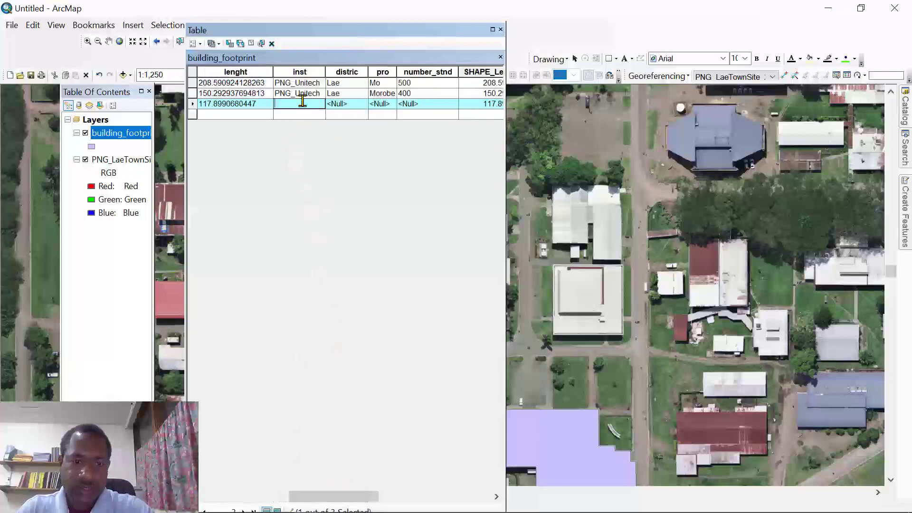
{"action": "type", "text": "PNG_unitech"}
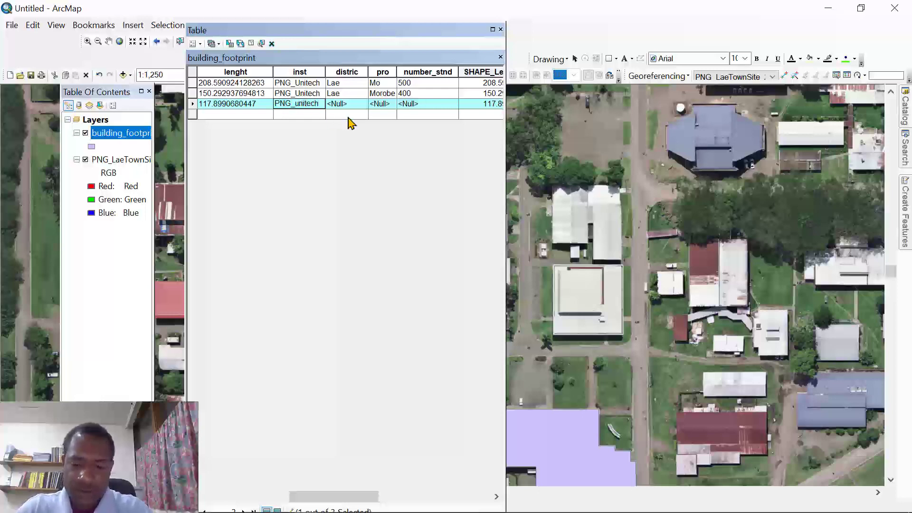
{"action": "left_click", "coordinate": [341, 104]}
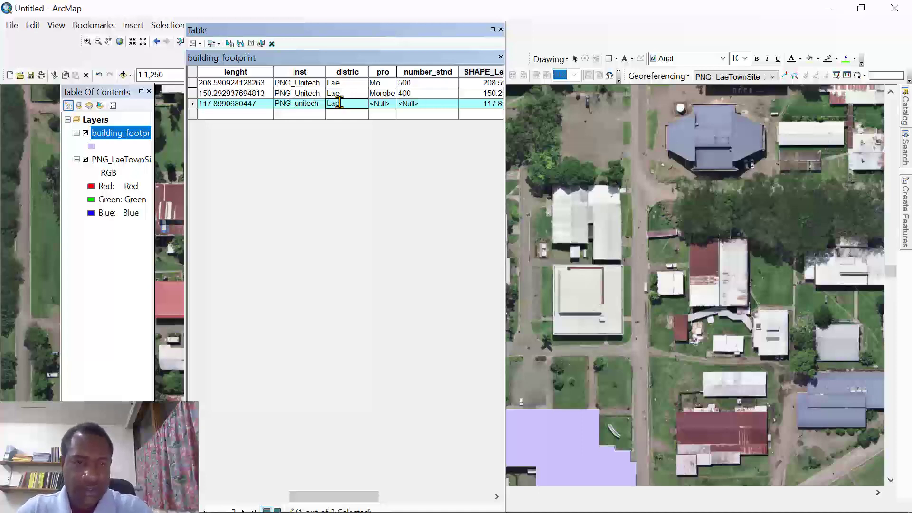
{"action": "left_click", "coordinate": [382, 104]}
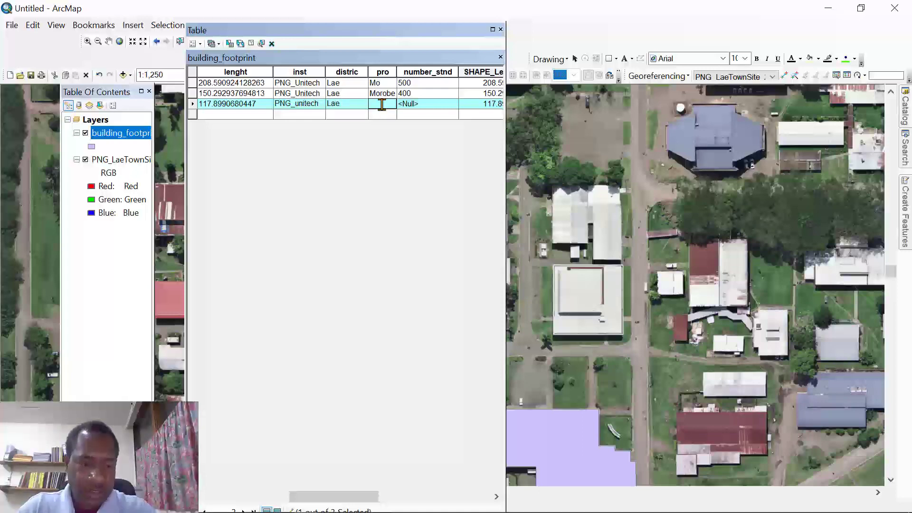
{"action": "left_click", "coordinate": [405, 105]}
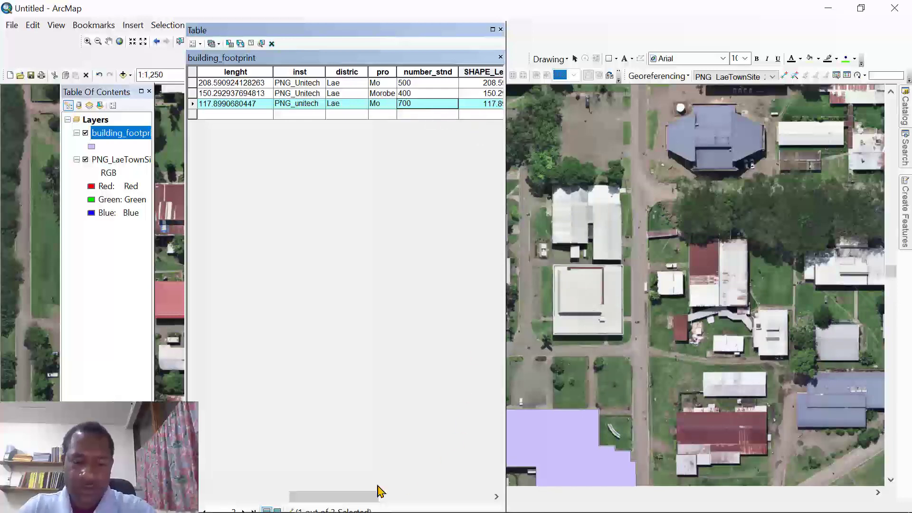
Calculate the X Coordinate of Centroid into the eastings field for the selected mining department record, using the data source's coordinate system
{"action": "left_click_drag", "start_coordinate": [377, 494], "coordinate": [470, 496]}
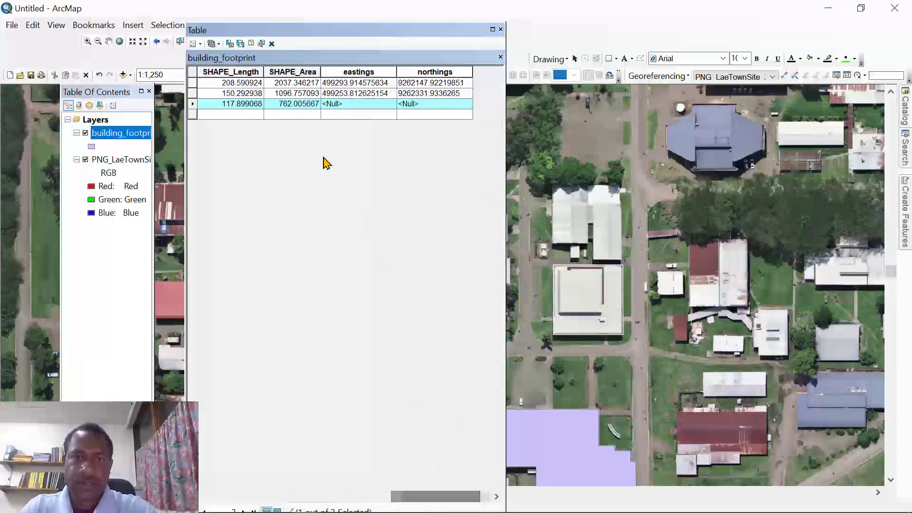
{"action": "left_click", "coordinate": [346, 72]}
{"action": "right_click", "coordinate": [347, 70]}
{"action": "left_click", "coordinate": [385, 167]}
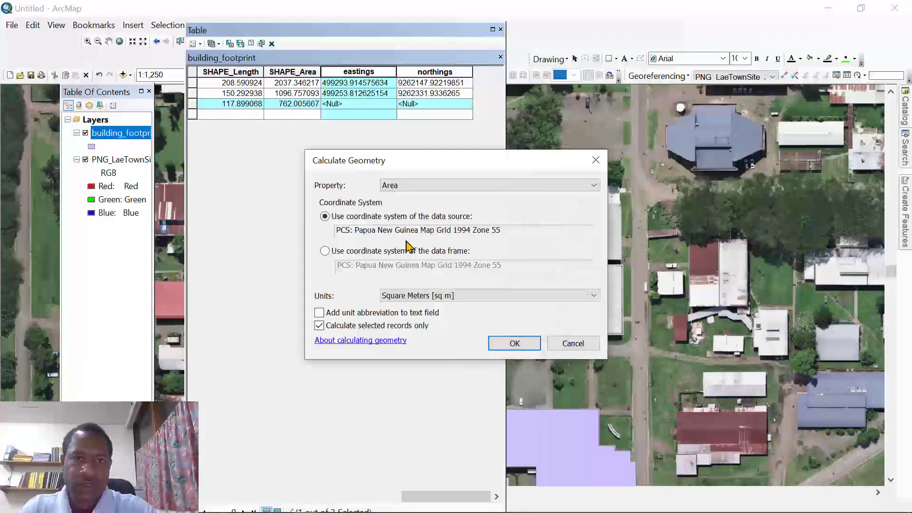
{"action": "left_click", "coordinate": [417, 185]}
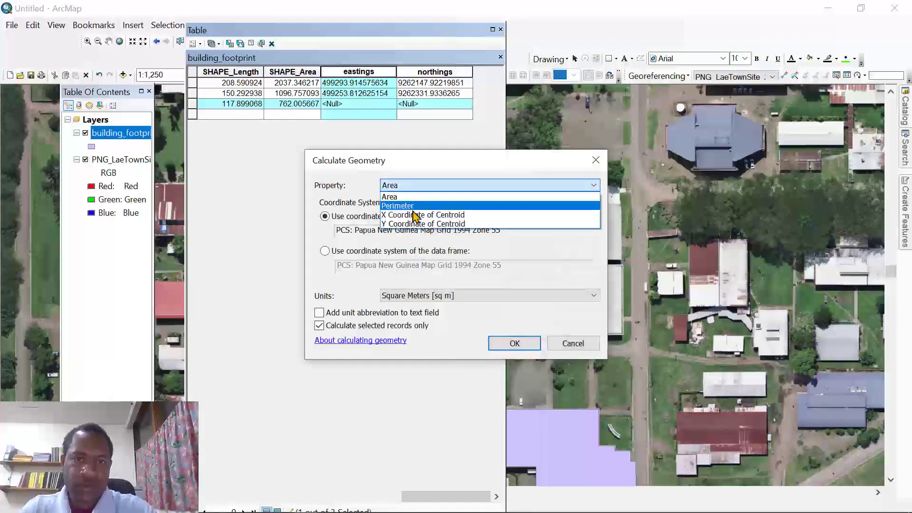
{"action": "left_click", "coordinate": [415, 209]}
{"action": "left_click", "coordinate": [512, 341]}
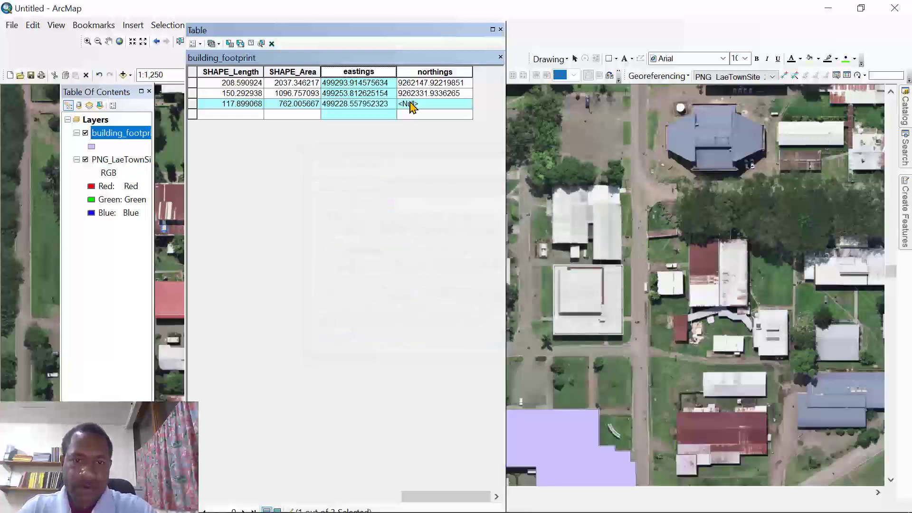
Calculate the Y Coordinate of Centroid in meters into the northings field for the selected record only, and close the attribute table
{"action": "right_click", "coordinate": [414, 76]}
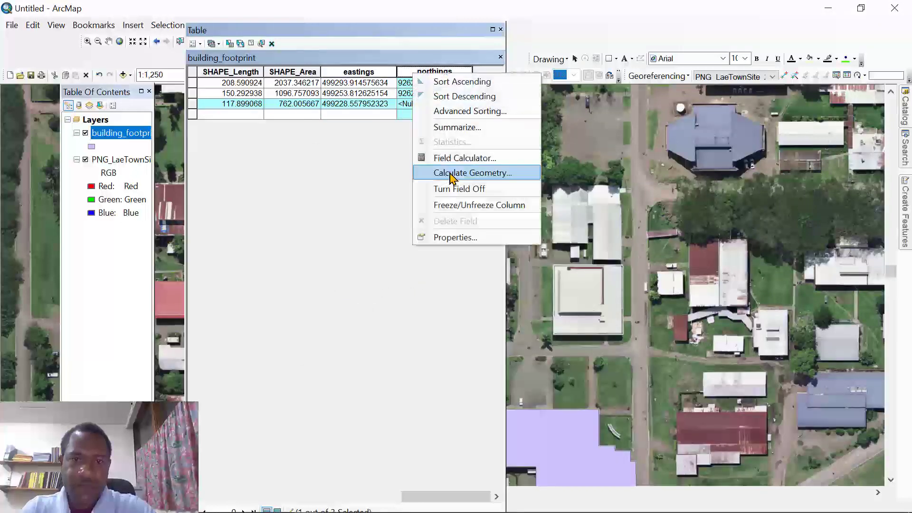
{"action": "left_click", "coordinate": [454, 170]}
{"action": "left_click", "coordinate": [423, 295]}
{"action": "left_click", "coordinate": [401, 202]}
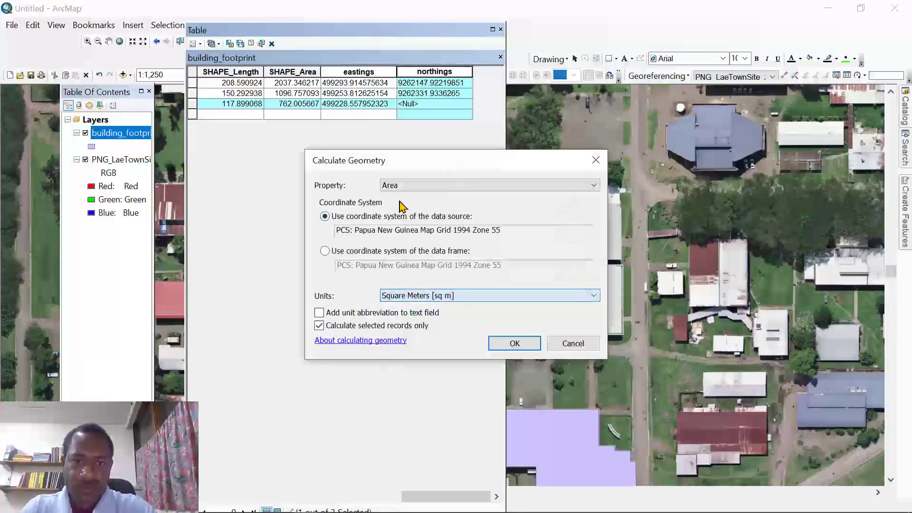
{"action": "left_click", "coordinate": [404, 186]}
{"action": "left_click", "coordinate": [408, 223]}
{"action": "left_click", "coordinate": [516, 342]}
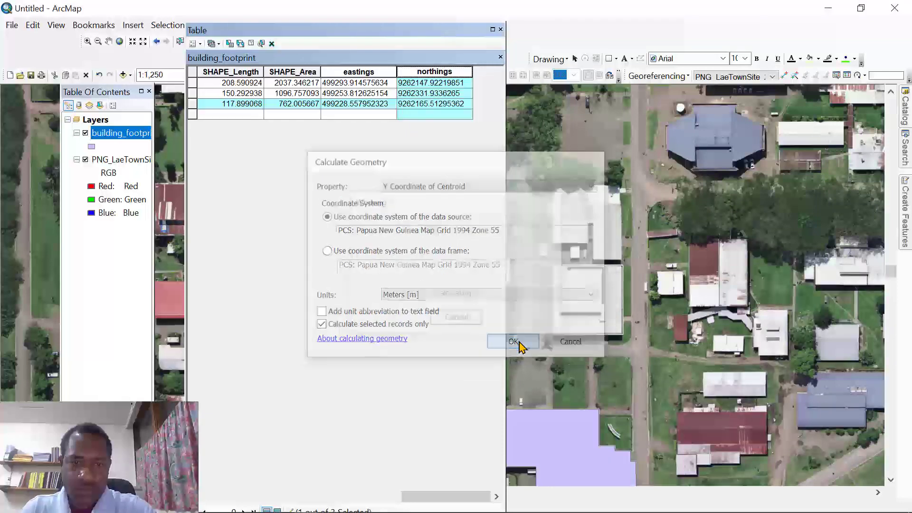
{"action": "left_click", "coordinate": [500, 29]}
Digitize the large white-roofed building north of the mining department as a four-corner building_footprint polygon
{"action": "scroll", "coordinate": [556, 281], "scroll_direction": "down", "scroll_amount": 3}
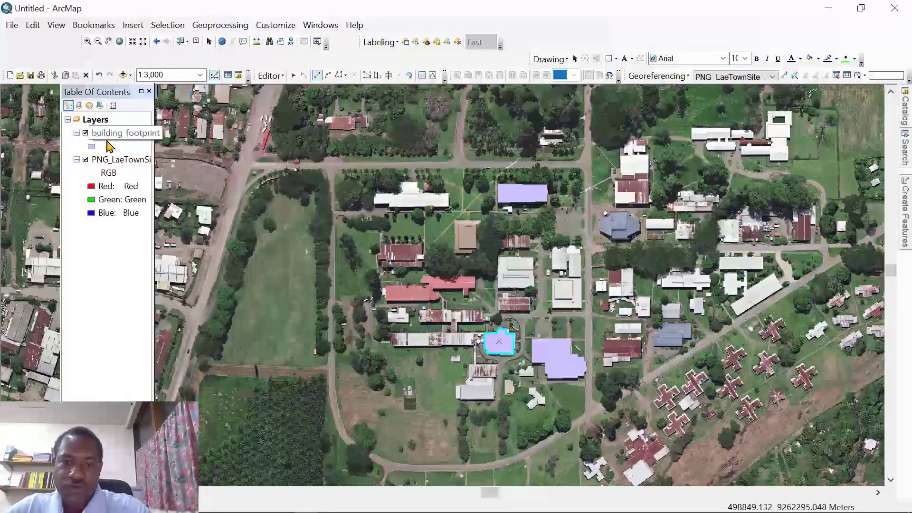
{"action": "left_click", "coordinate": [126, 133]}
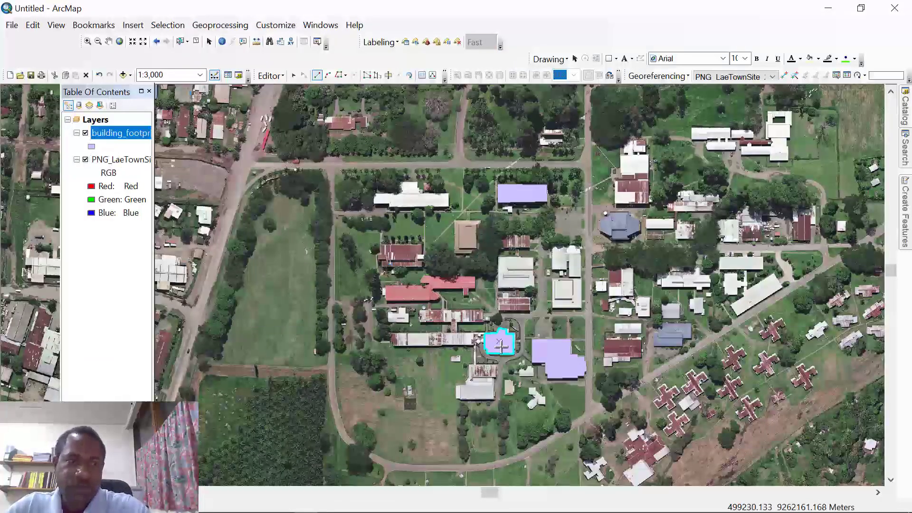
{"action": "scroll", "coordinate": [514, 287], "scroll_direction": "up", "scroll_amount": 2}
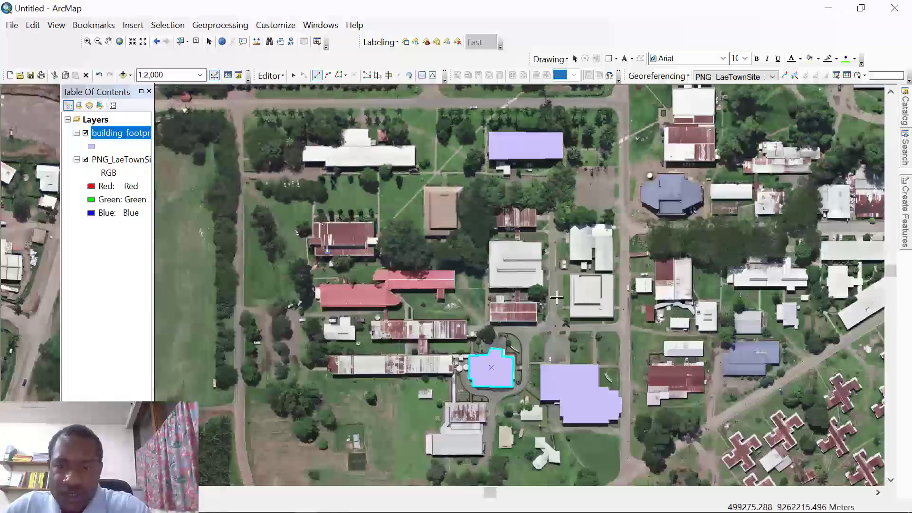
{"action": "scroll", "coordinate": [539, 261], "scroll_direction": "up", "scroll_amount": 1}
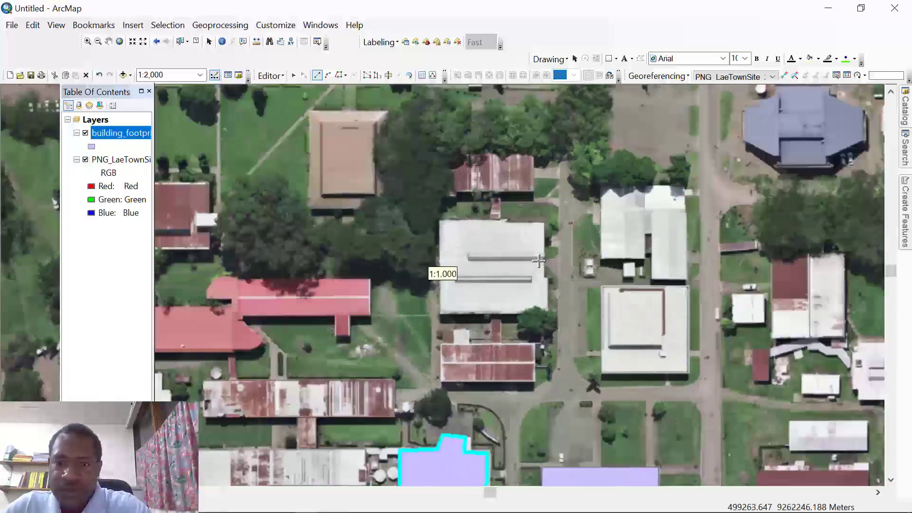
{"action": "left_click", "coordinate": [438, 219]}
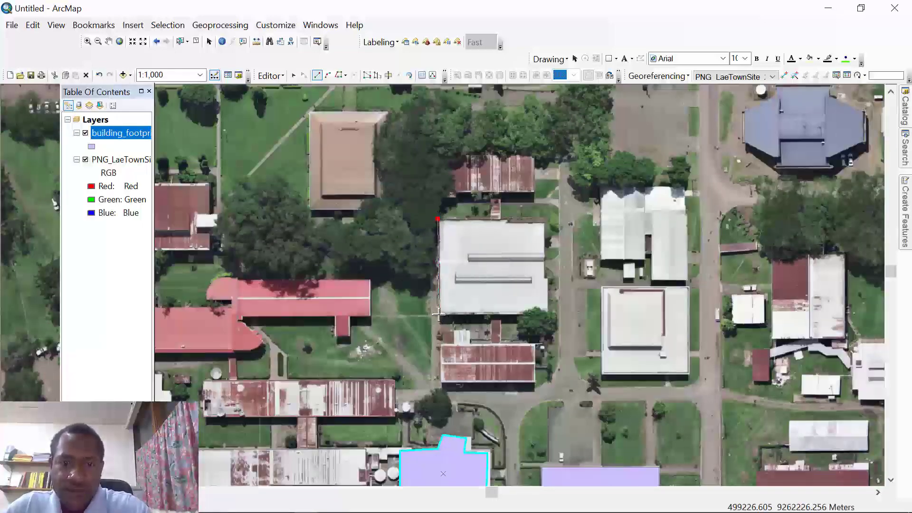
{"action": "left_click", "coordinate": [438, 315]}
{"action": "left_click", "coordinate": [547, 310]}
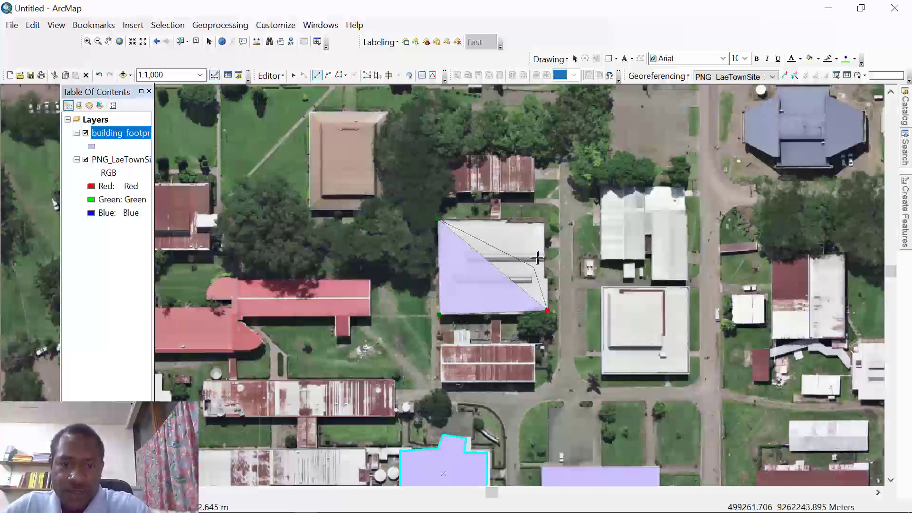
{"action": "double_click", "coordinate": [544, 223]}
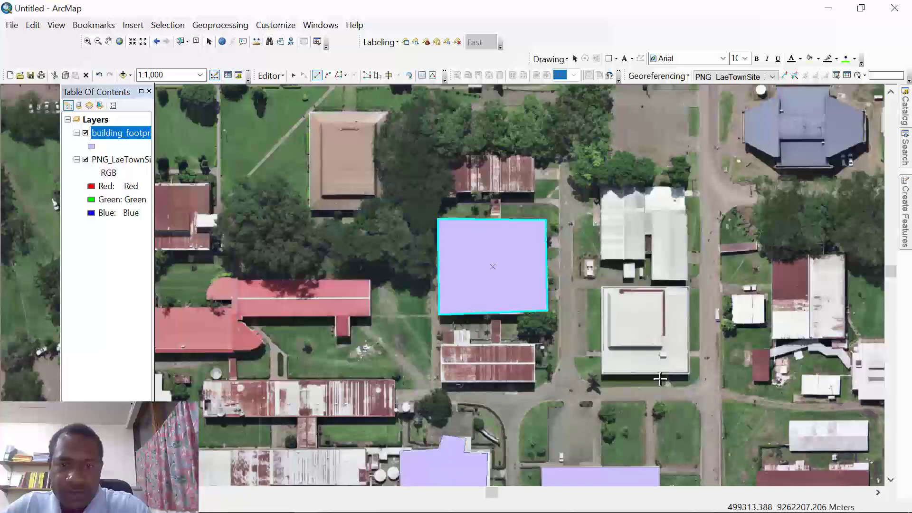
Digitize the rust-roofed building between the new large polygon and the mining department as a four-corner footprint
{"action": "left_click", "coordinate": [440, 342]}
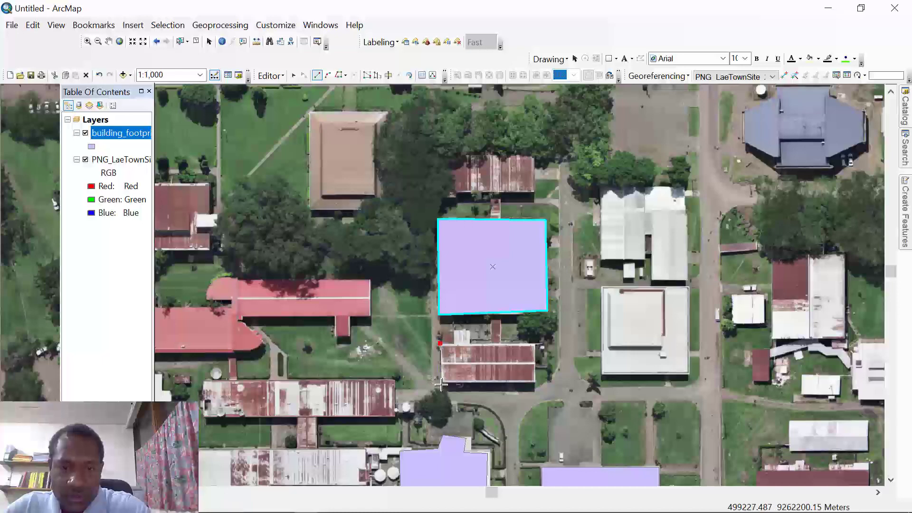
{"action": "left_click", "coordinate": [441, 385]}
{"action": "left_click", "coordinate": [533, 382]}
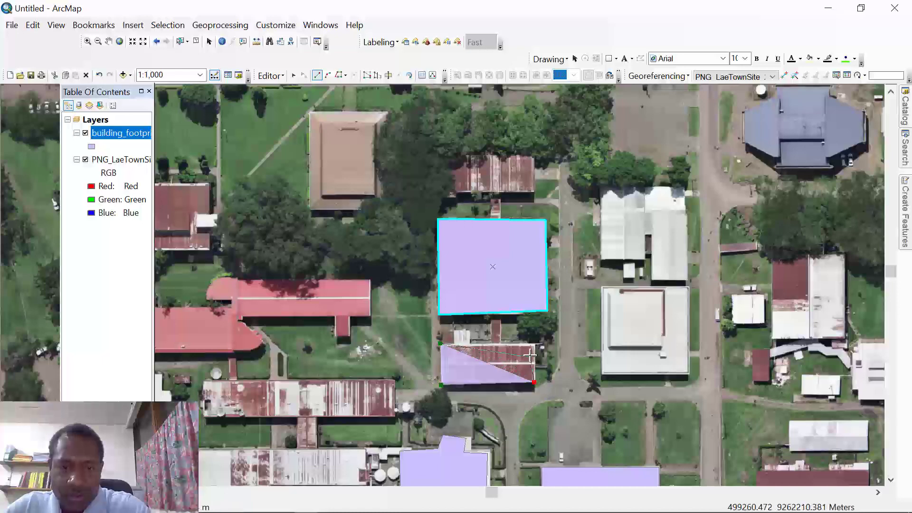
{"action": "double_click", "coordinate": [533, 344]}
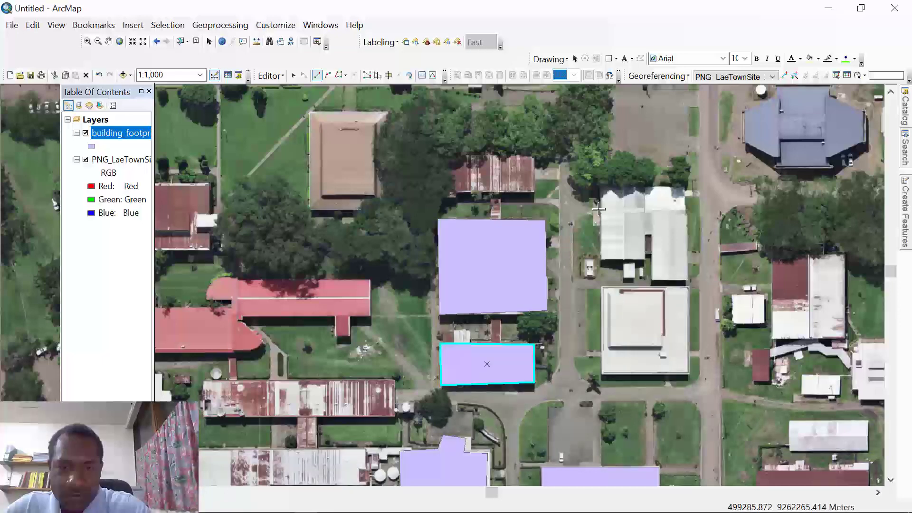
Trace the white-roofed building northeast across the road as one footprint polygon, following the narrow notch in its southern side
{"action": "left_click", "coordinate": [600, 183]}
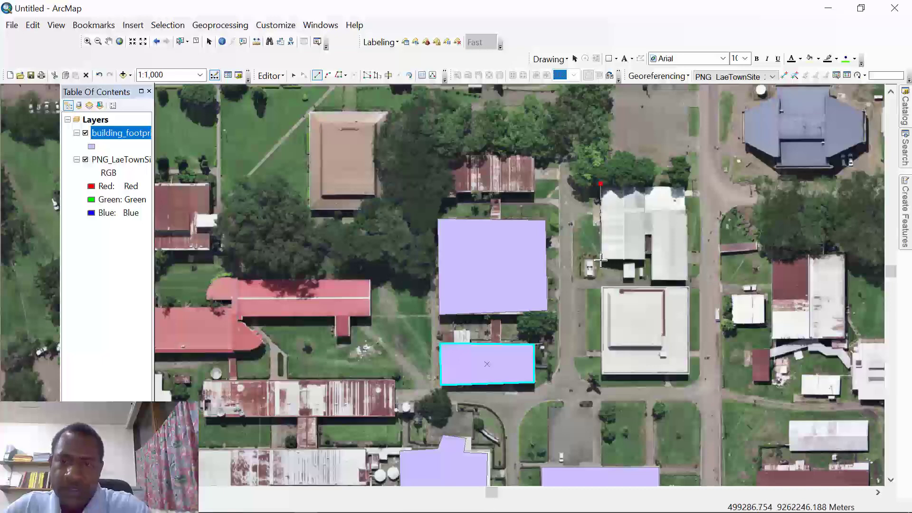
{"action": "left_click", "coordinate": [602, 260]}
{"action": "left_click", "coordinate": [645, 260]}
{"action": "left_click", "coordinate": [647, 235]}
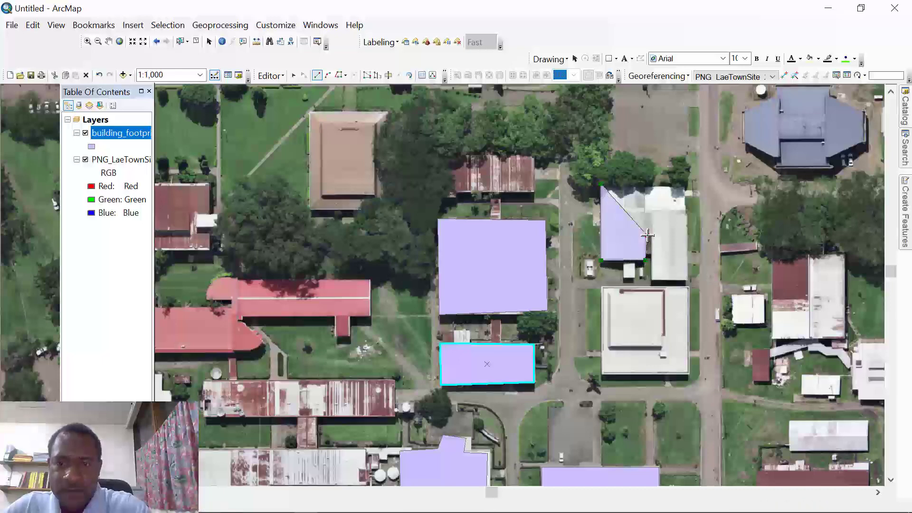
{"action": "left_click", "coordinate": [652, 234]}
{"action": "left_click", "coordinate": [653, 282]}
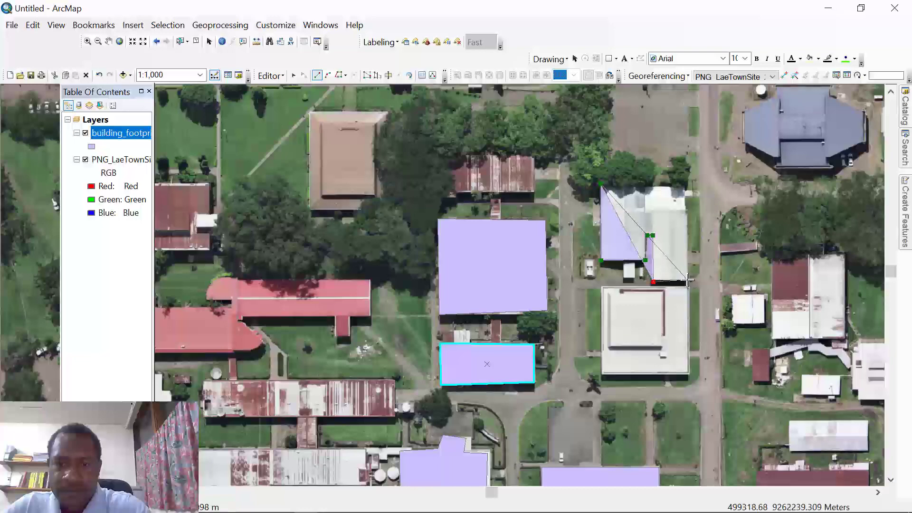
{"action": "left_click", "coordinate": [689, 281]}
{"action": "double_click", "coordinate": [682, 187]}
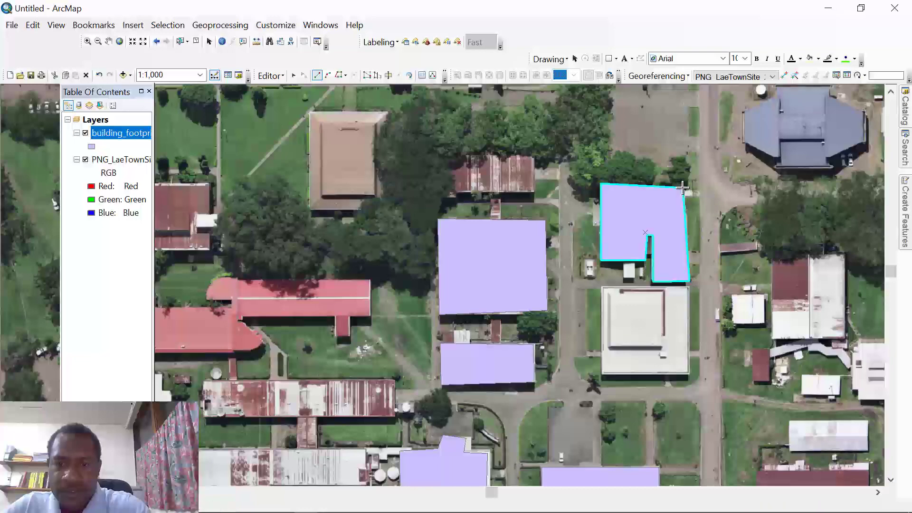
Digitize the partly tree-covered rust-roofed building just north of the large four-corner polygon as a rectangular footprint
{"action": "scroll", "coordinate": [653, 309], "scroll_direction": "up", "scroll_amount": 2}
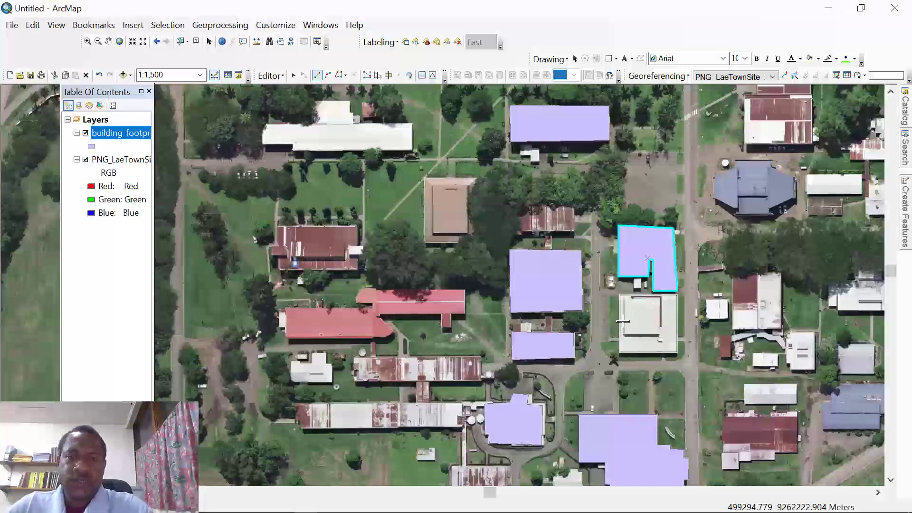
{"action": "scroll", "coordinate": [508, 207], "scroll_direction": "down", "scroll_amount": 2}
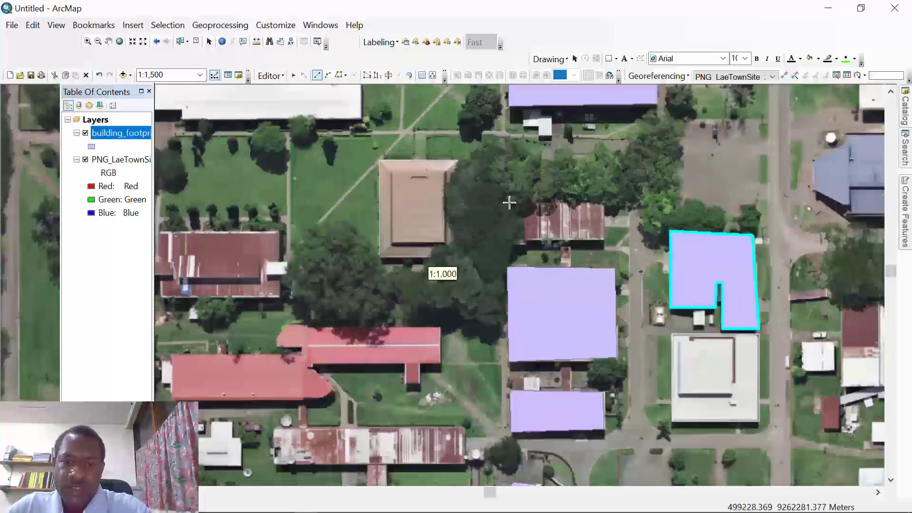
{"action": "left_click", "coordinate": [601, 198]}
{"action": "left_click", "coordinate": [603, 241]}
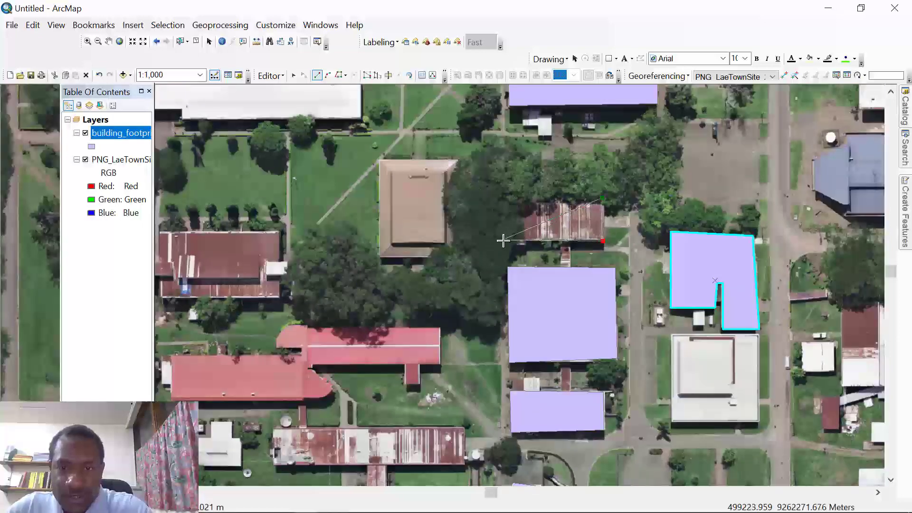
{"action": "left_click", "coordinate": [505, 240]}
{"action": "double_click", "coordinate": [505, 201]}
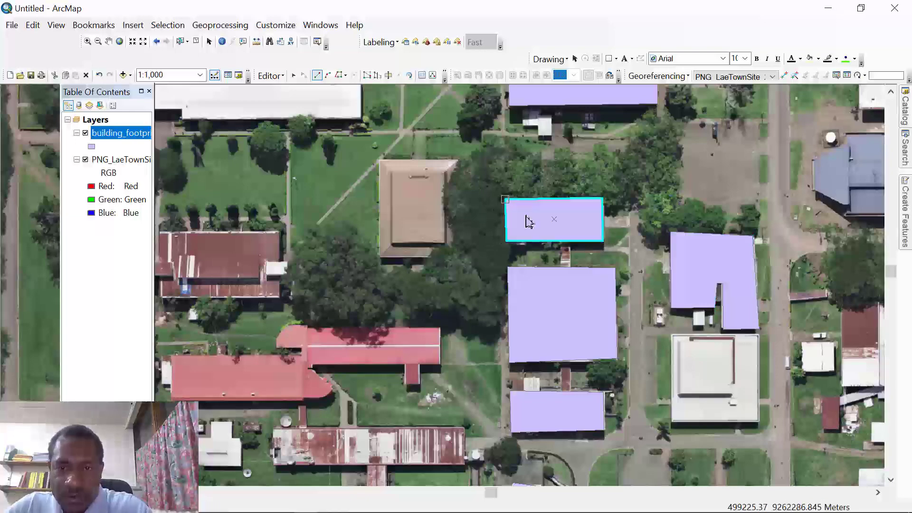
Open the building_footprint attribute table and select the four new records with empty attributes, OBJECTID 4 to 7
{"action": "scroll", "coordinate": [580, 277], "scroll_direction": "up", "scroll_amount": 1}
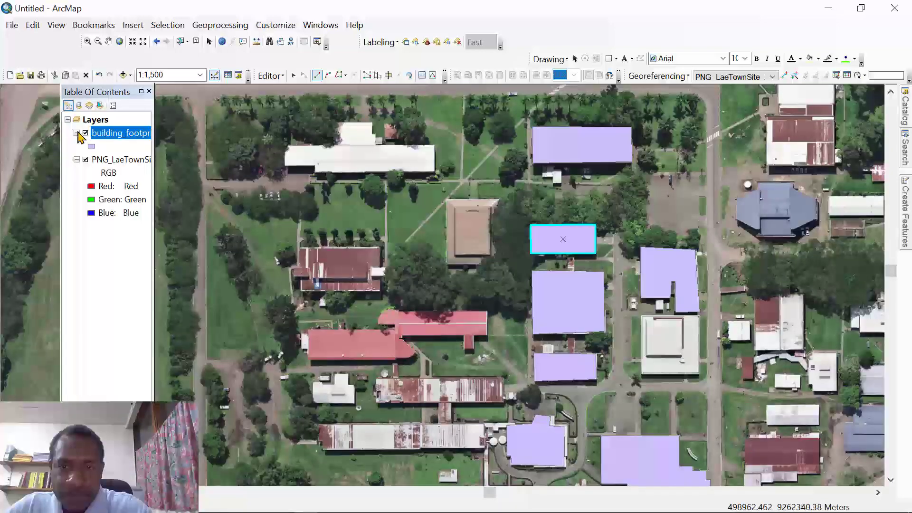
{"action": "right_click", "coordinate": [115, 139]}
{"action": "left_click", "coordinate": [145, 176]}
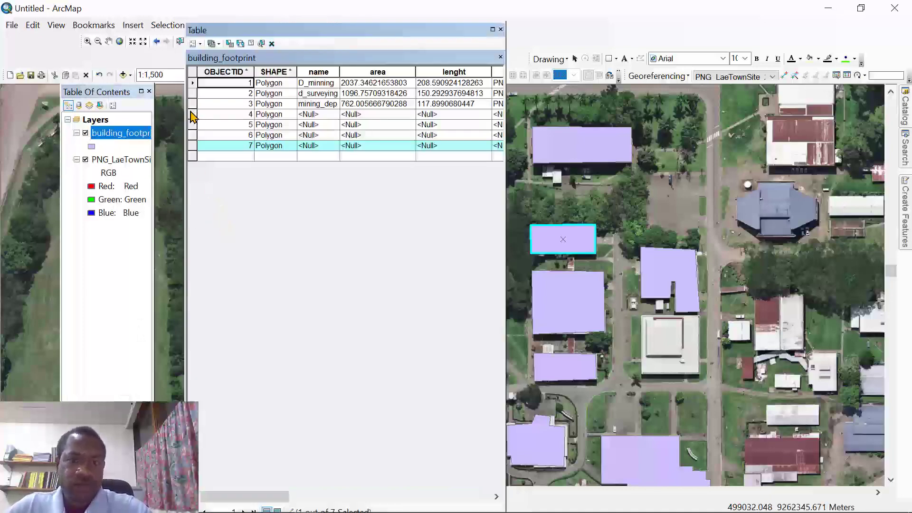
{"action": "left_click_drag", "start_coordinate": [193, 116], "coordinate": [194, 151]}
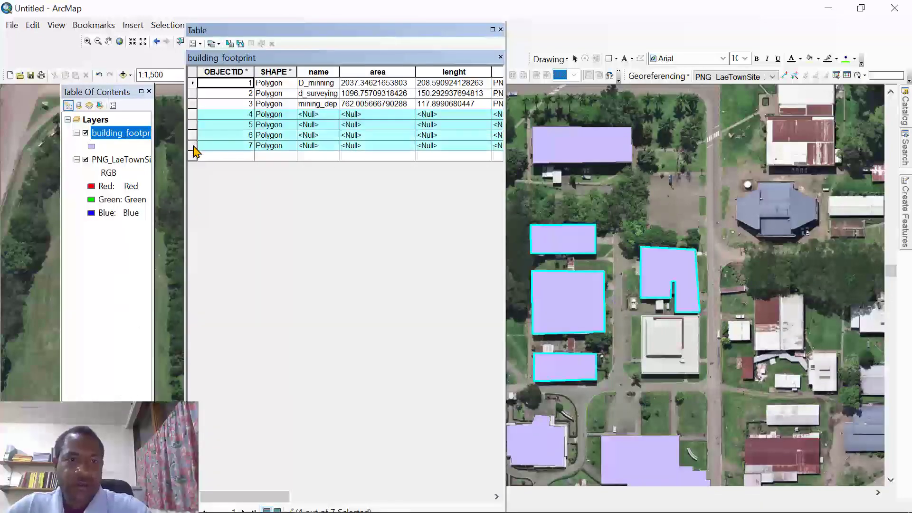
Move the attribute table clear of the editing tools and merge the four selected footprints into one feature
{"action": "left_click_drag", "start_coordinate": [283, 33], "coordinate": [265, 133]}
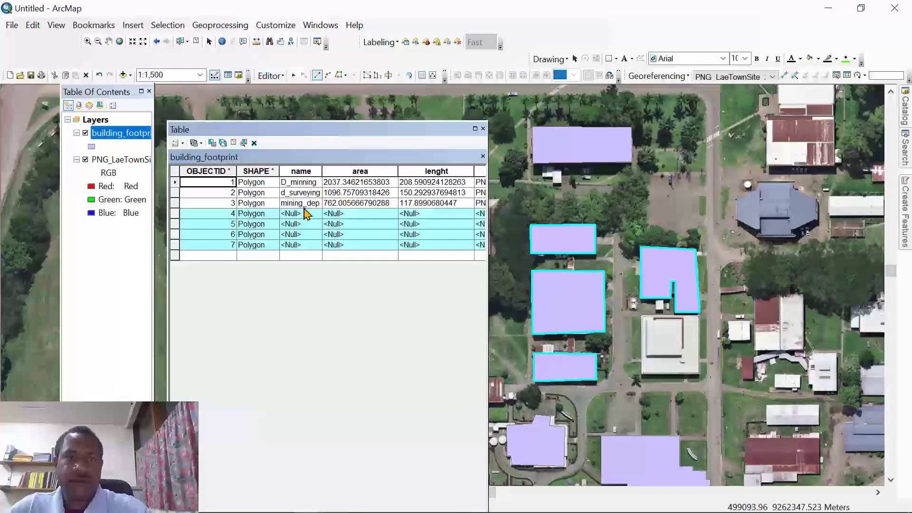
{"action": "left_click", "coordinate": [269, 76]}
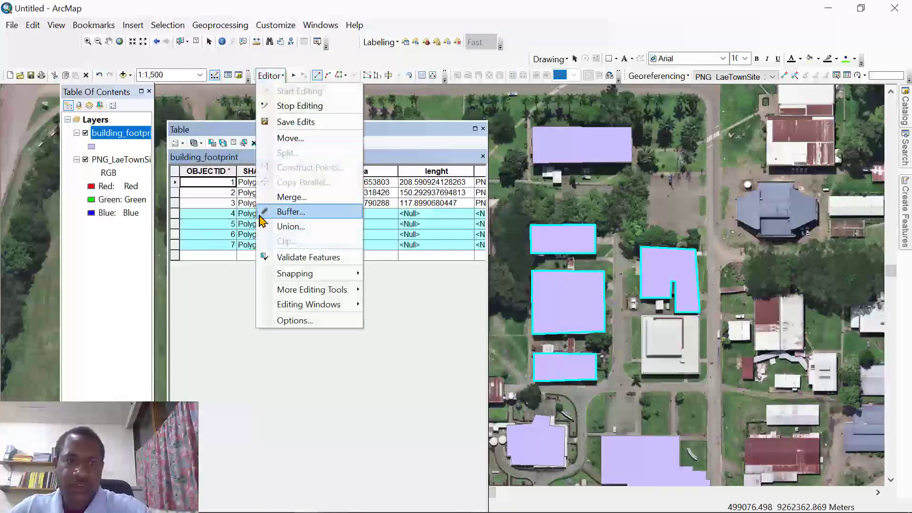
{"action": "left_click", "coordinate": [298, 197]}
{"action": "left_click", "coordinate": [558, 219]}
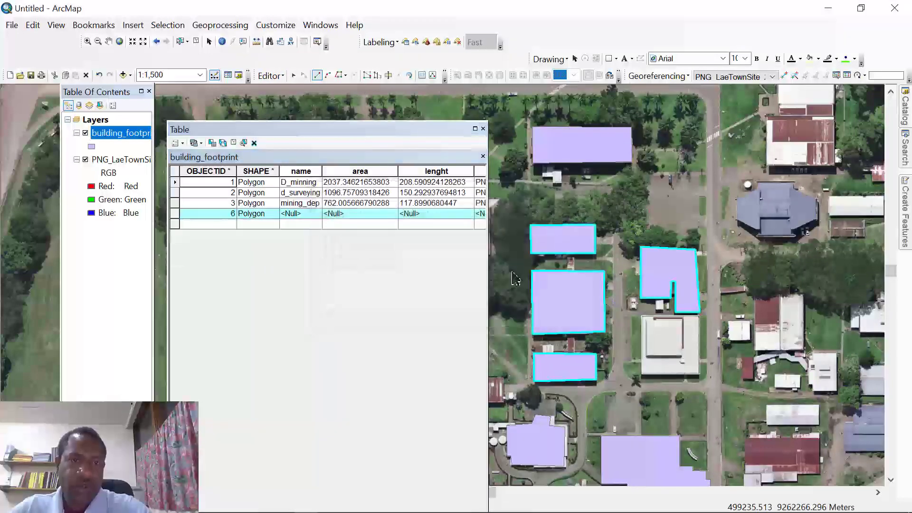
Select the merged record and the mining_dep record in turn to compare which buildings each one highlights on the map
{"action": "left_click", "coordinate": [175, 203]}
{"action": "left_click", "coordinate": [174, 213]}
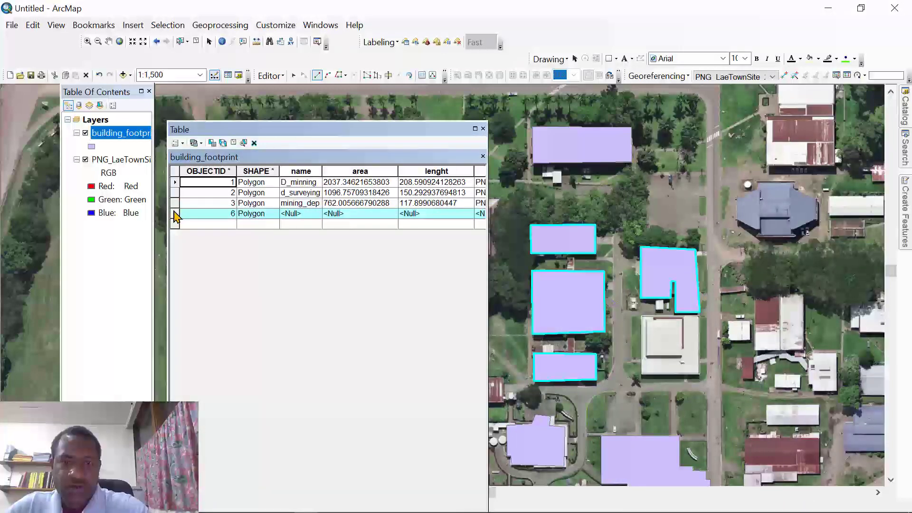
{"action": "left_click", "coordinate": [175, 203]}
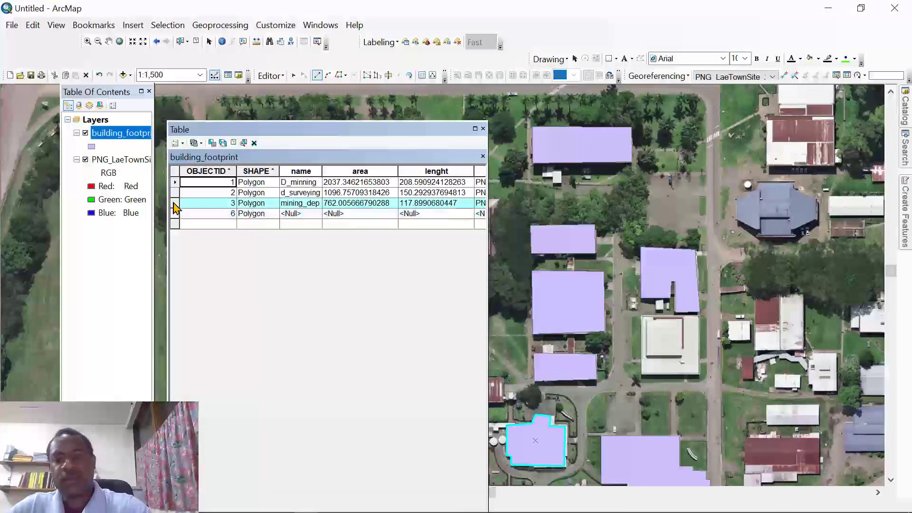
Name record 3 of the building_footprint table mechanical_dept and record 6 civil_dept
{"action": "left_click", "coordinate": [174, 193]}
{"action": "left_click", "coordinate": [175, 183]}
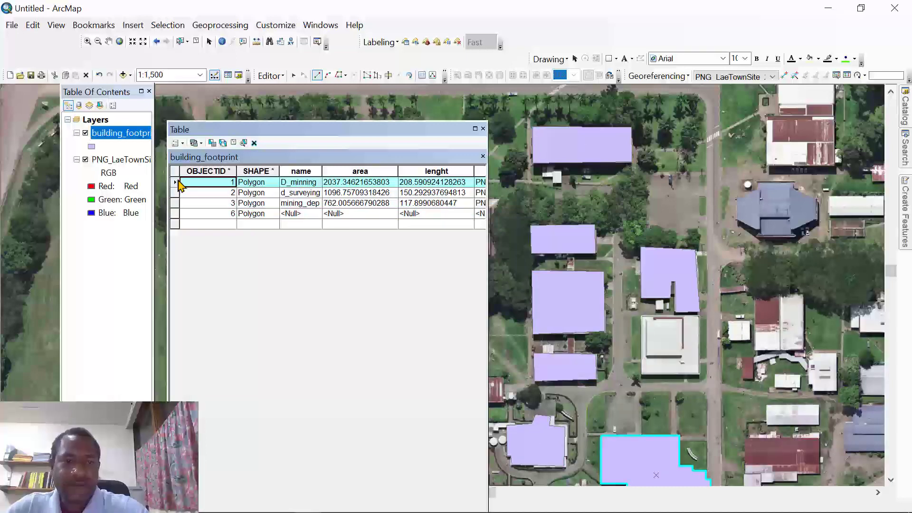
{"action": "left_click", "coordinate": [294, 205]}
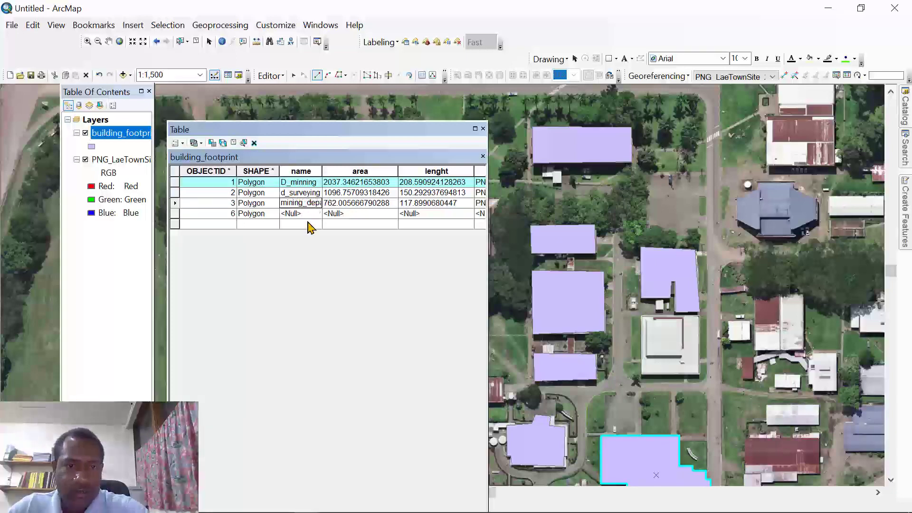
{"action": "left_click", "coordinate": [174, 203]}
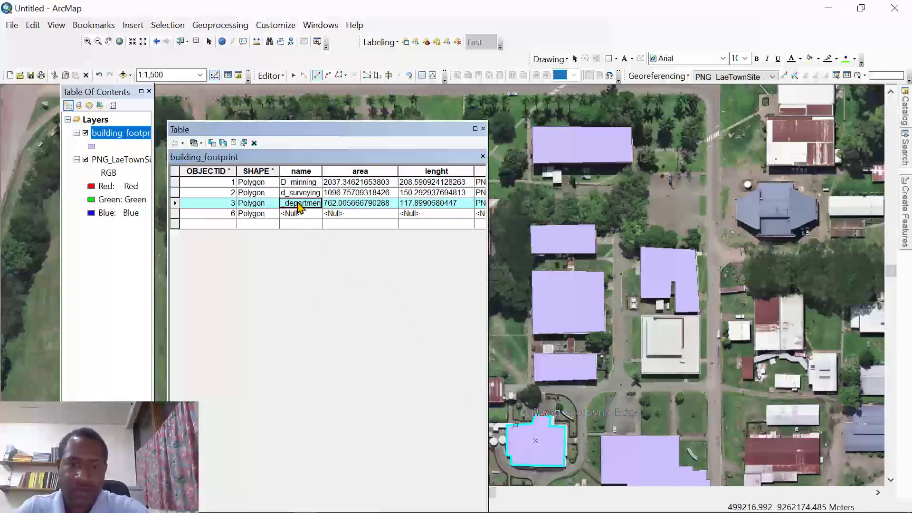
{"action": "type", "text": "mecha"}
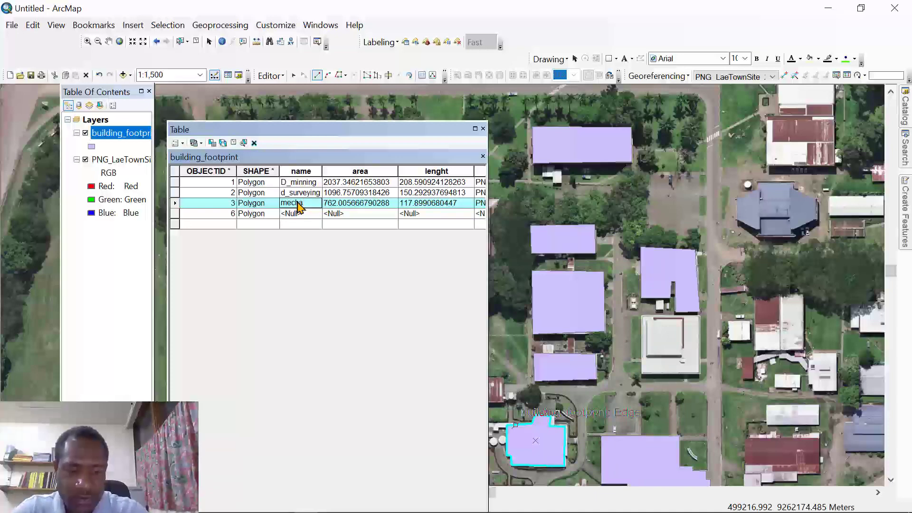
{"action": "type", "text": "_dept"}
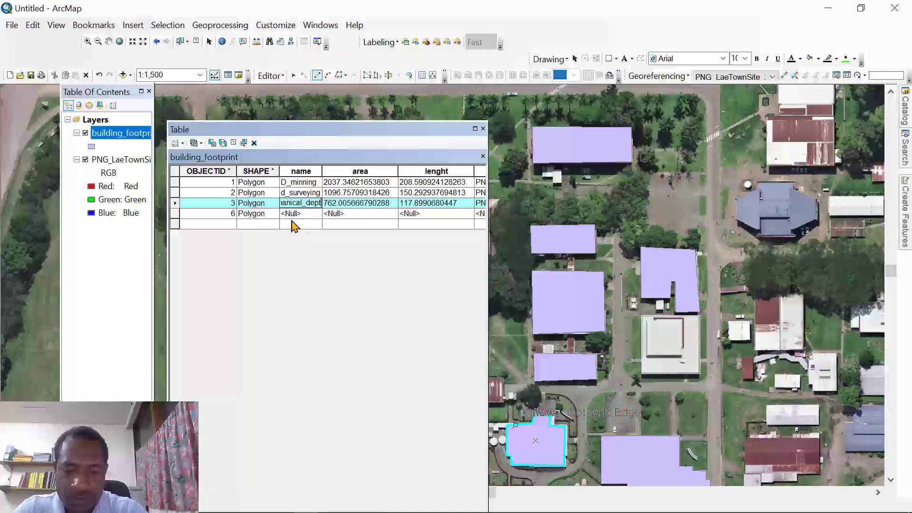
{"action": "left_click", "coordinate": [285, 213]}
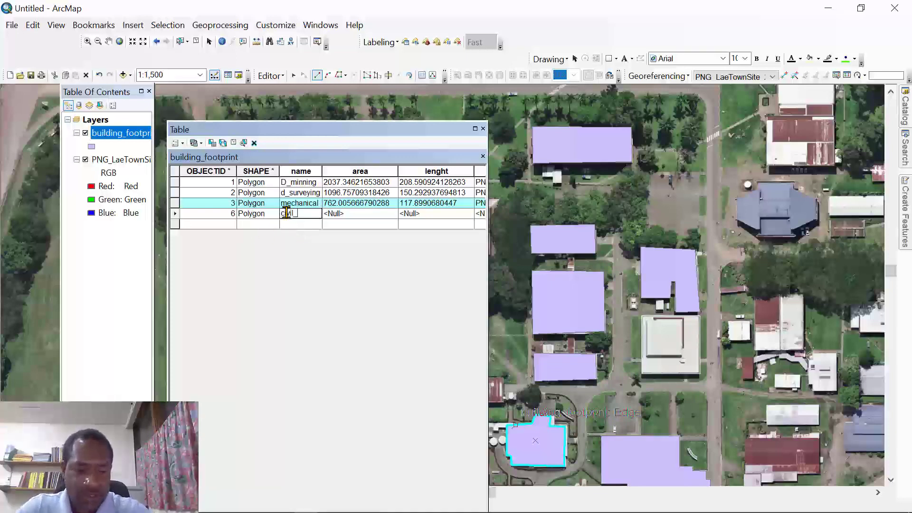
{"action": "type", "text": "civil_dept"}
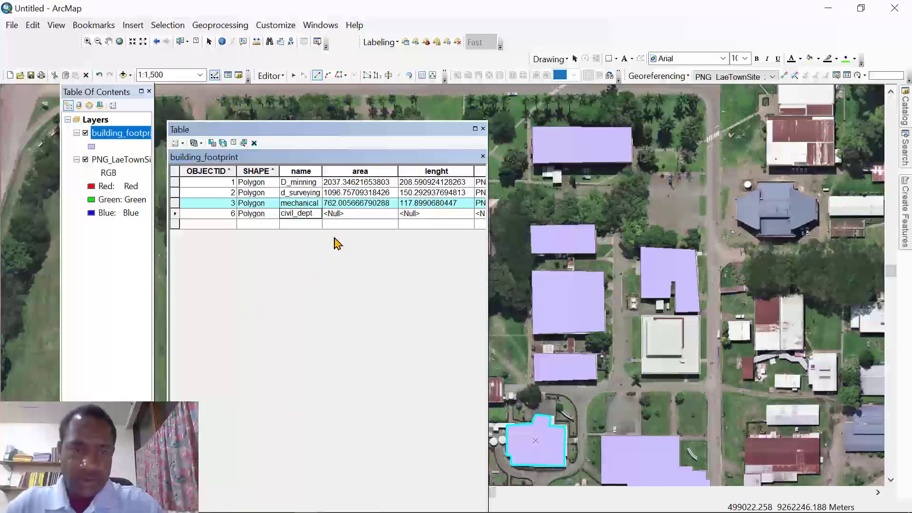
Calculate the civil_dept record's area in square meters from its geometry, for the selected record only
{"action": "left_click", "coordinate": [361, 170]}
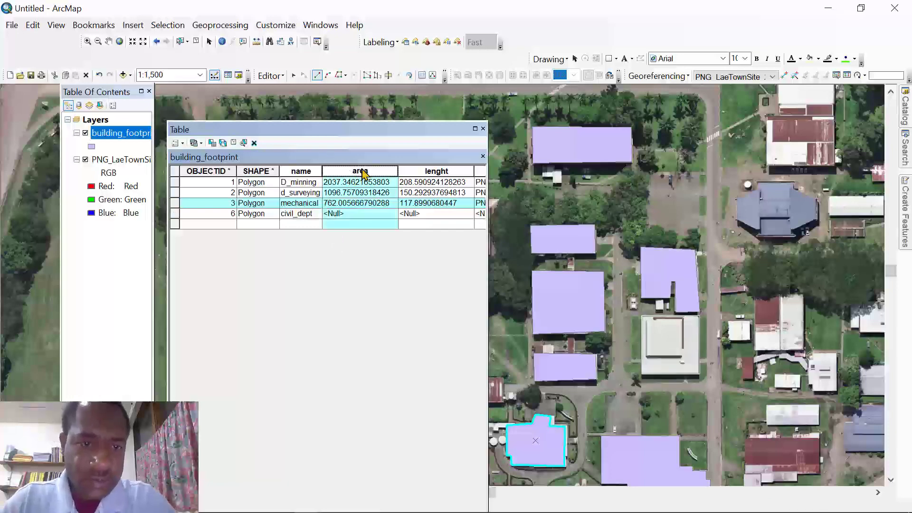
{"action": "right_click", "coordinate": [361, 171]}
{"action": "left_click", "coordinate": [179, 224]}
{"action": "left_click", "coordinate": [175, 213]}
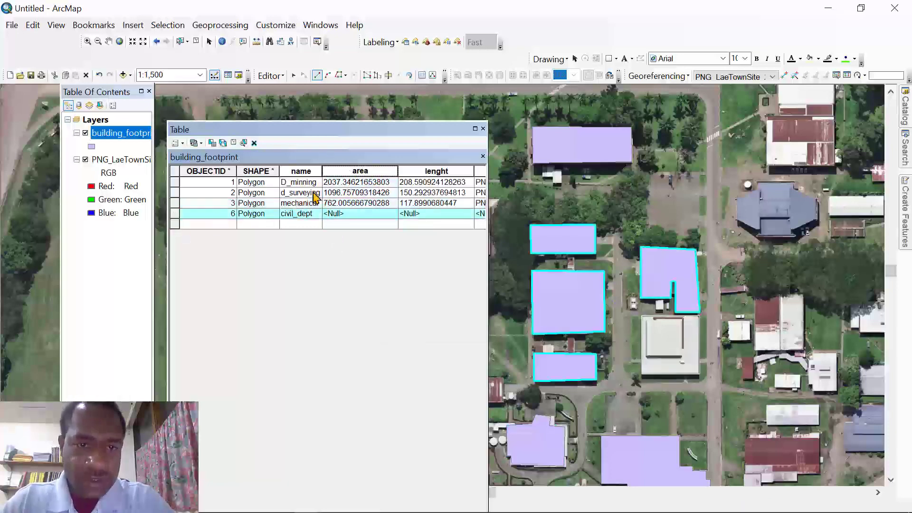
{"action": "right_click", "coordinate": [336, 172]}
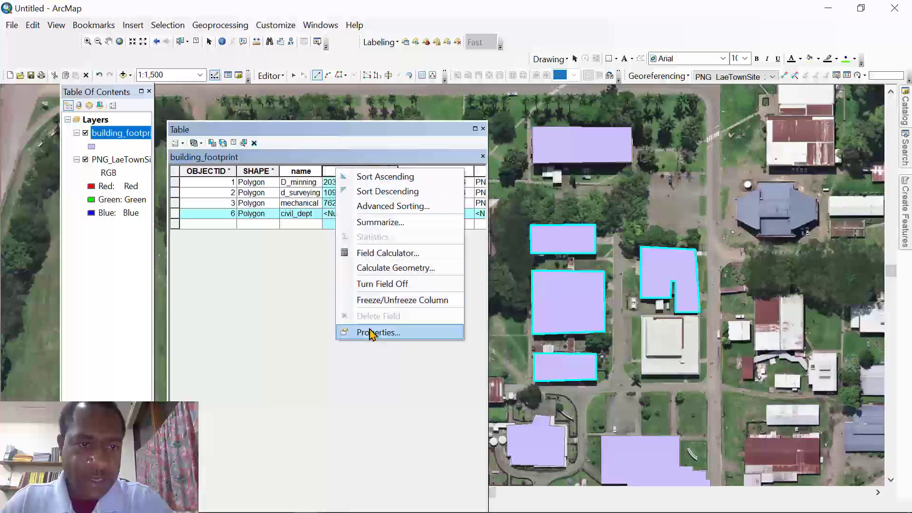
{"action": "left_click", "coordinate": [375, 267]}
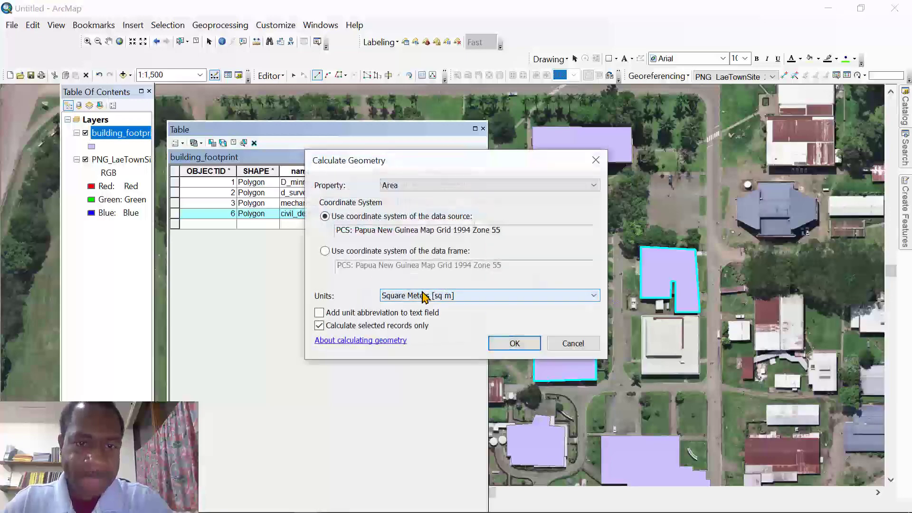
{"action": "left_click", "coordinate": [505, 345]}
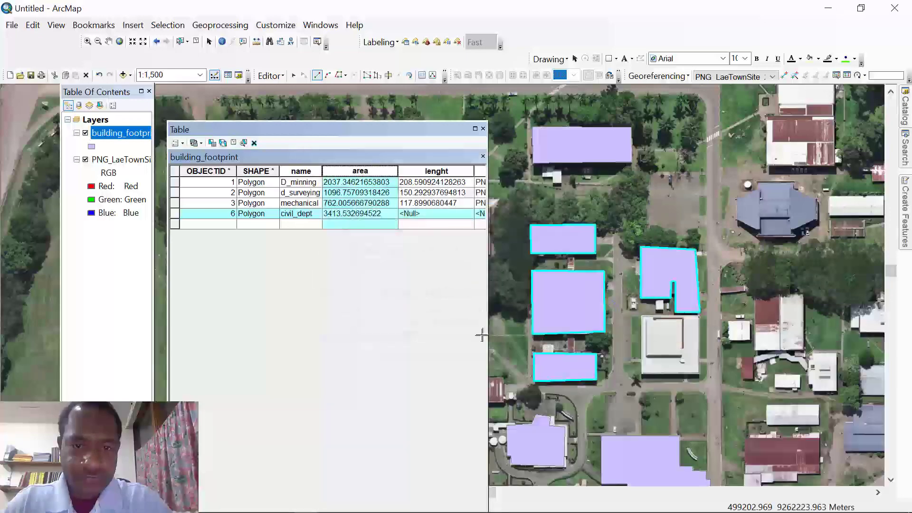
Calculate the civil_dept record's perimeter into the lenght field, for the selected record only
{"action": "right_click", "coordinate": [412, 172]}
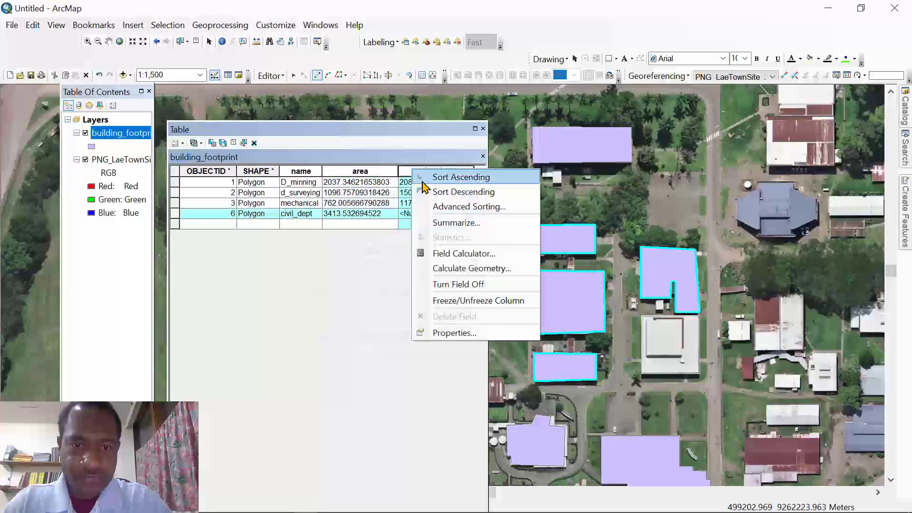
{"action": "left_click", "coordinate": [448, 268]}
{"action": "left_click", "coordinate": [389, 185]}
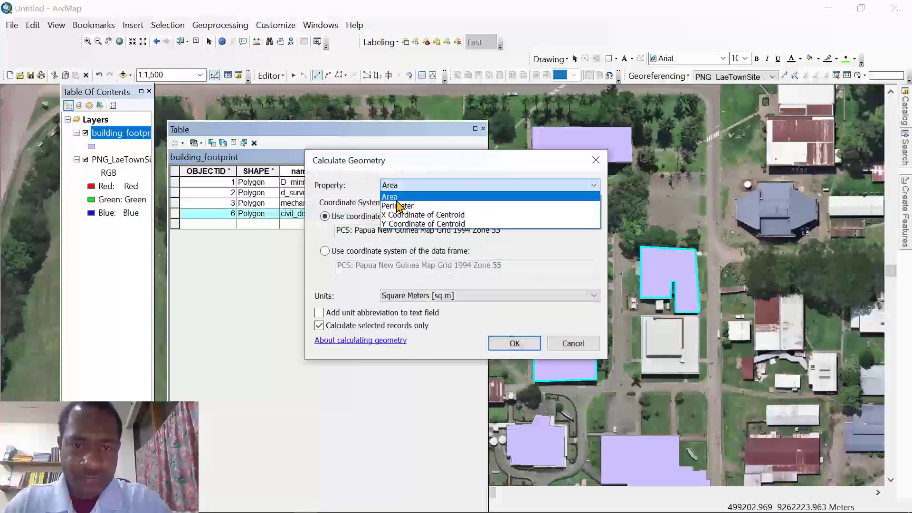
{"action": "left_click", "coordinate": [399, 205]}
{"action": "left_click", "coordinate": [522, 345]}
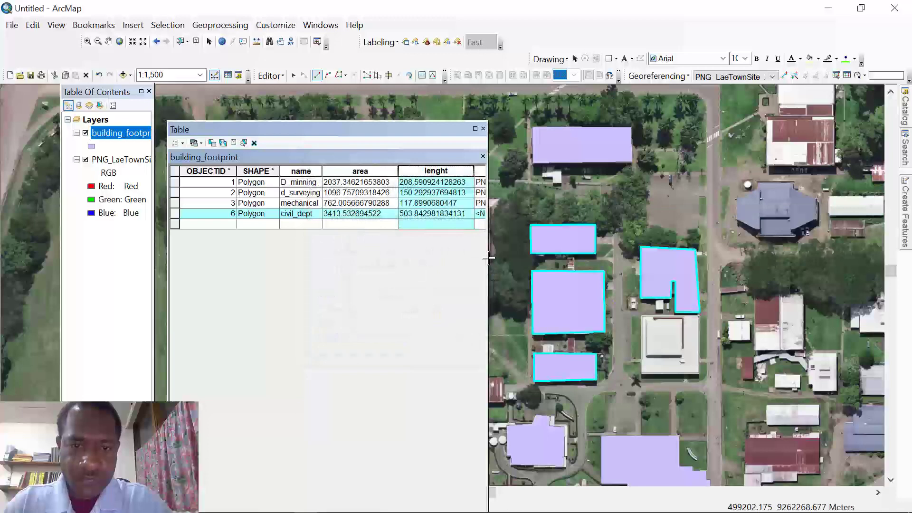
Fill in the civil_dept record with inst PNG_Unitech, distric Lae, pro Mo and number_stnd 600
{"action": "left_click_drag", "start_coordinate": [489, 265], "coordinate": [903, 297]}
{"action": "left_click", "coordinate": [493, 212]}
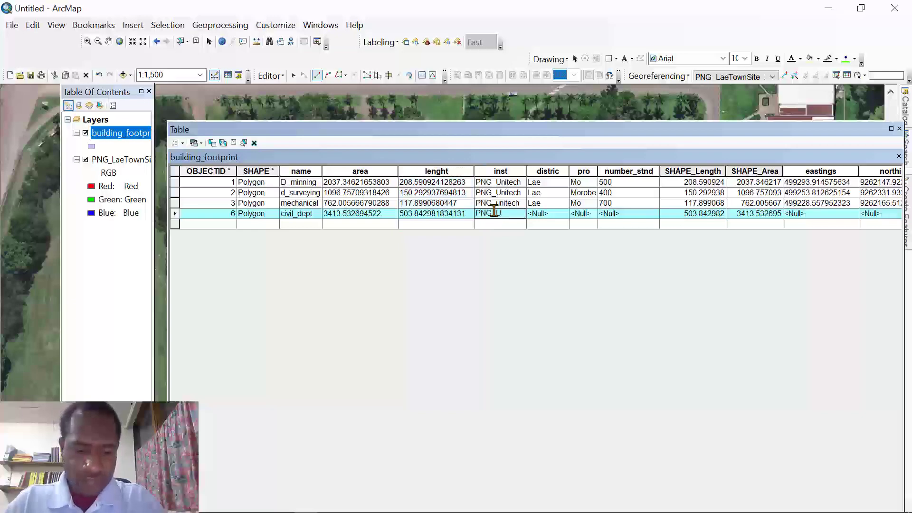
{"action": "type", "text": "PNG_Unitech"}
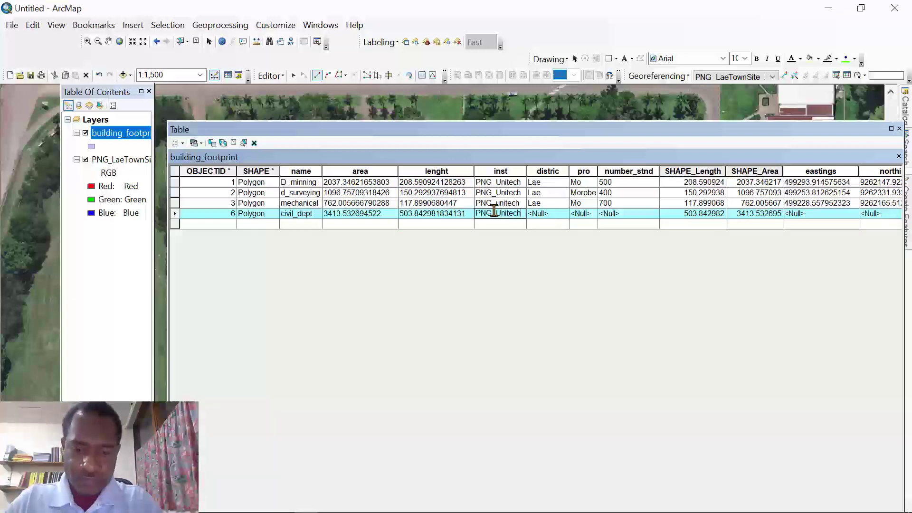
{"action": "left_click", "coordinate": [544, 213]}
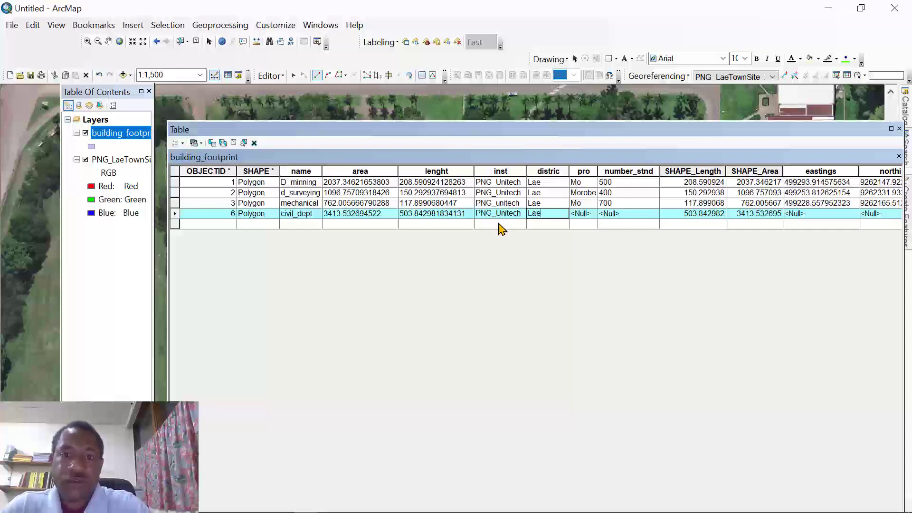
{"action": "left_click", "coordinate": [581, 214]}
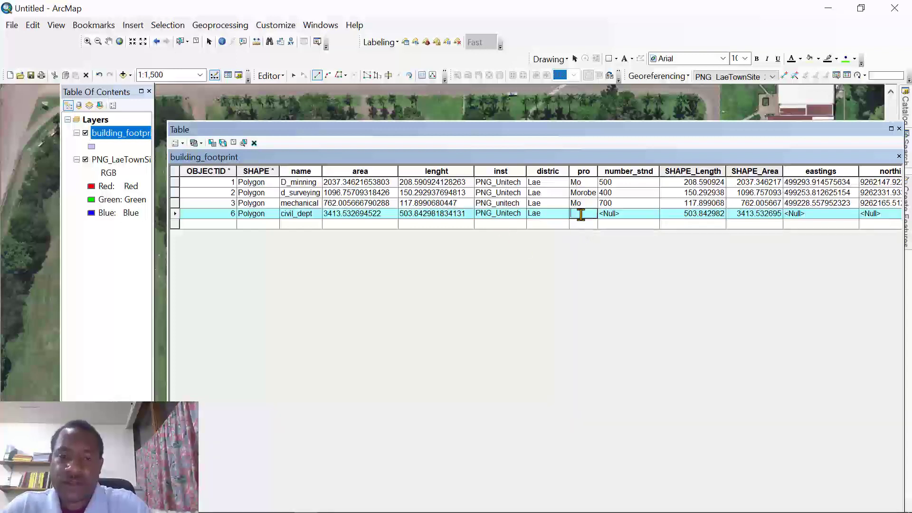
{"action": "left_click", "coordinate": [614, 216]}
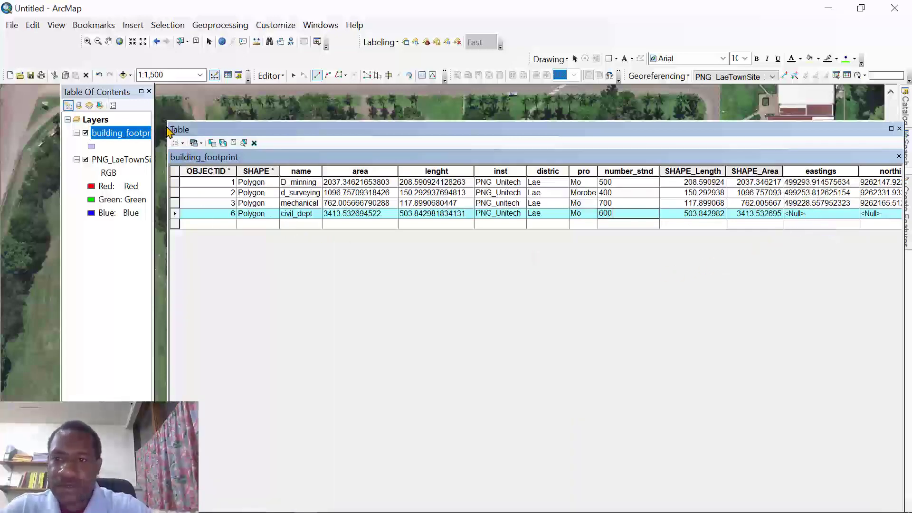
Save the edits to the building footprints and stop the editing session
{"action": "left_click", "coordinate": [271, 75]}
{"action": "left_click", "coordinate": [285, 122]}
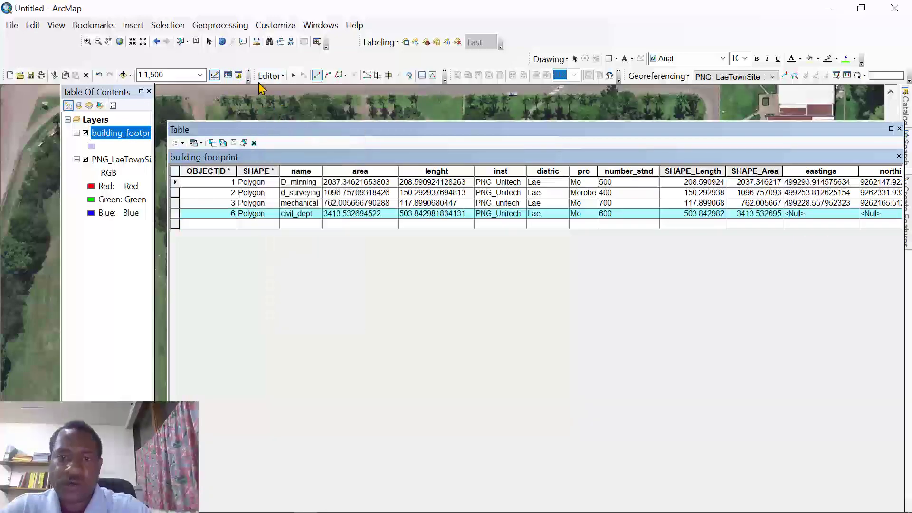
{"action": "left_click", "coordinate": [271, 76]}
{"action": "left_click", "coordinate": [285, 106]}
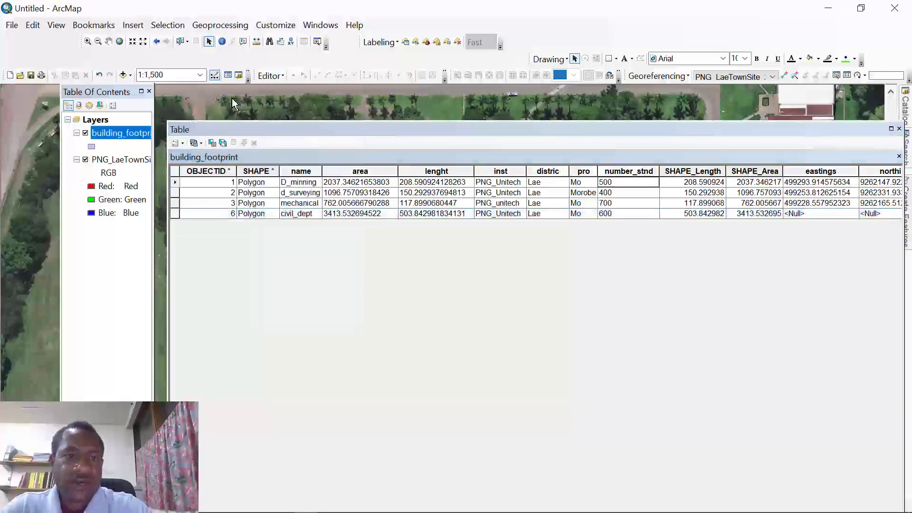
Add a text field named Staff to the building_footprint attribute table
{"action": "left_click", "coordinate": [177, 142]}
{"action": "left_click", "coordinate": [203, 238]}
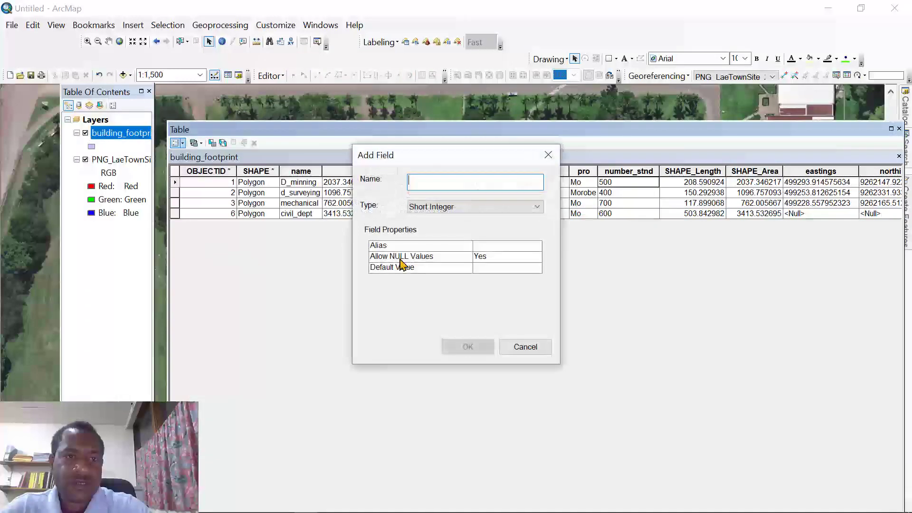
{"action": "type", "text": "Staff"}
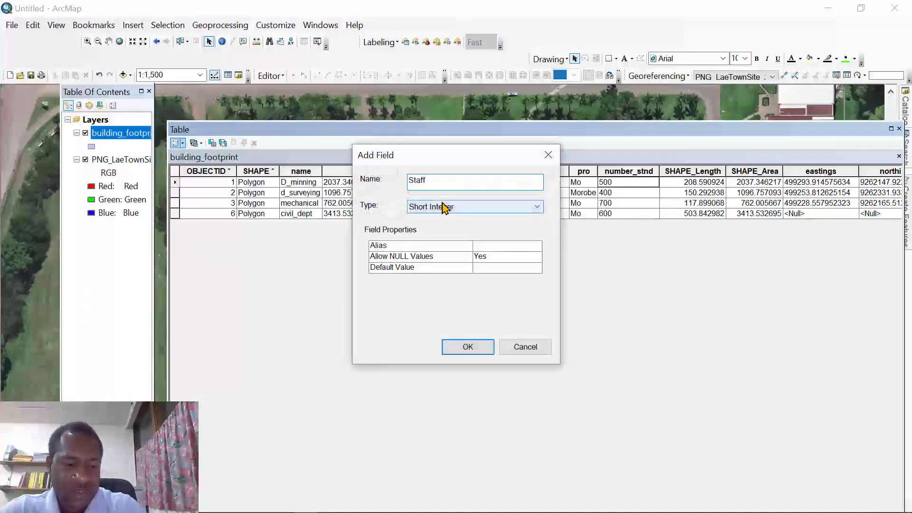
{"action": "left_click", "coordinate": [444, 208]}
{"action": "left_click", "coordinate": [433, 256]}
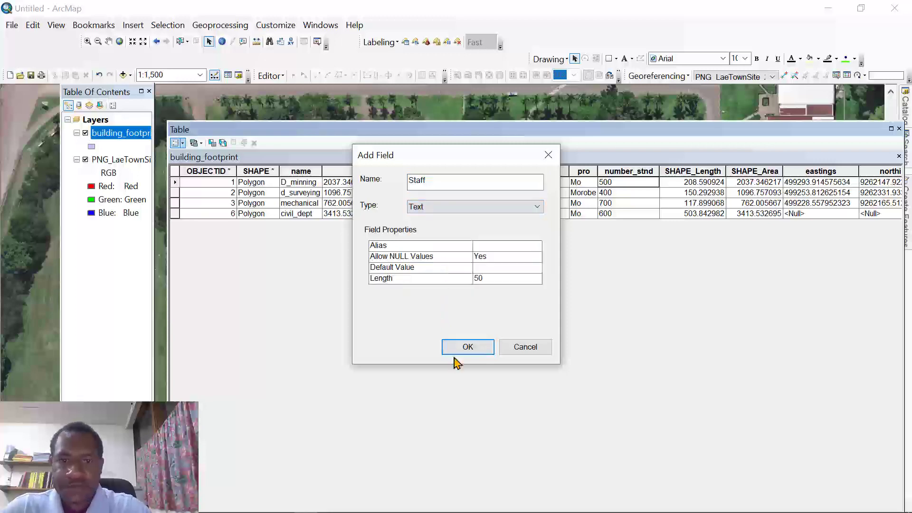
{"action": "left_click", "coordinate": [459, 349]}
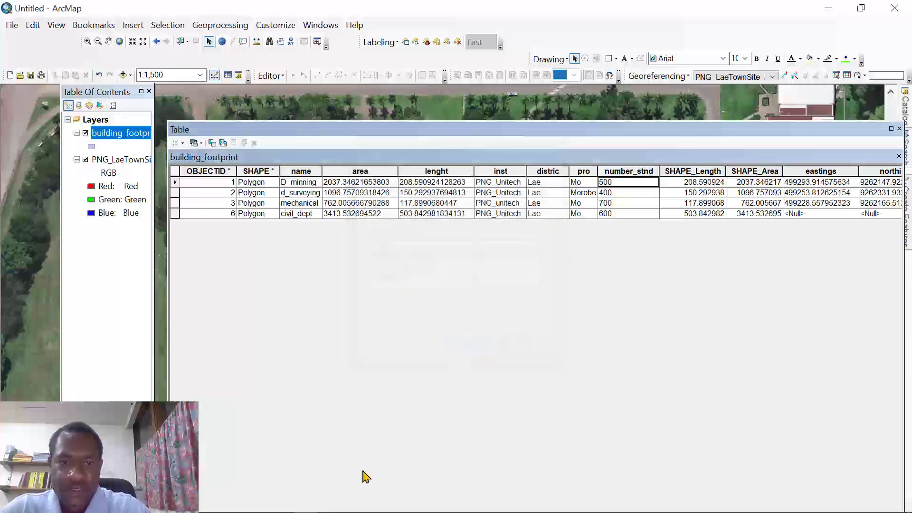
Move the Staff column so that it directly follows number_stnd in the attribute table
{"action": "left_click_drag", "start_coordinate": [316, 131], "coordinate": [216, 20]}
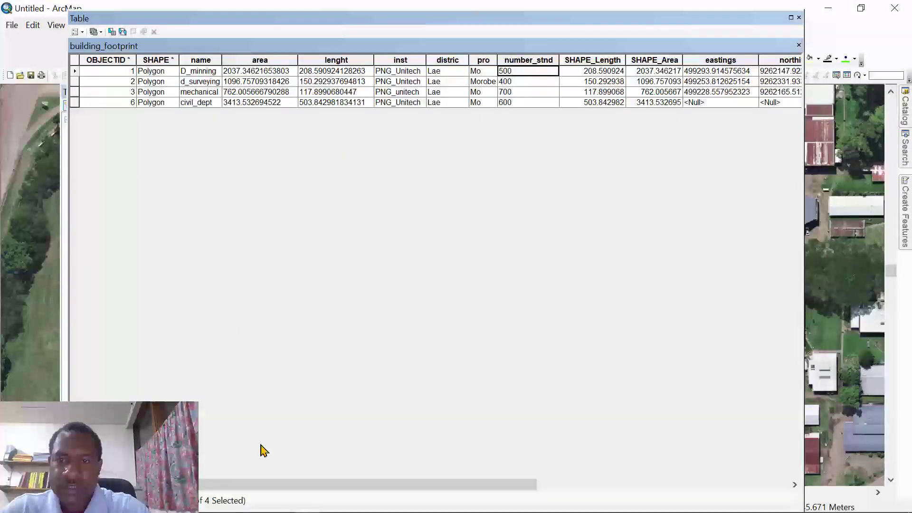
{"action": "left_click_drag", "start_coordinate": [277, 493], "coordinate": [674, 496]}
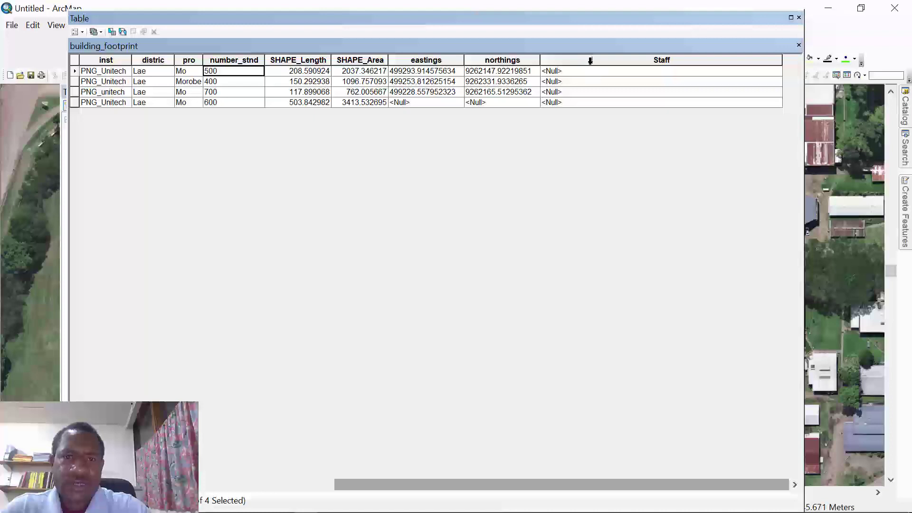
{"action": "left_click", "coordinate": [646, 58]}
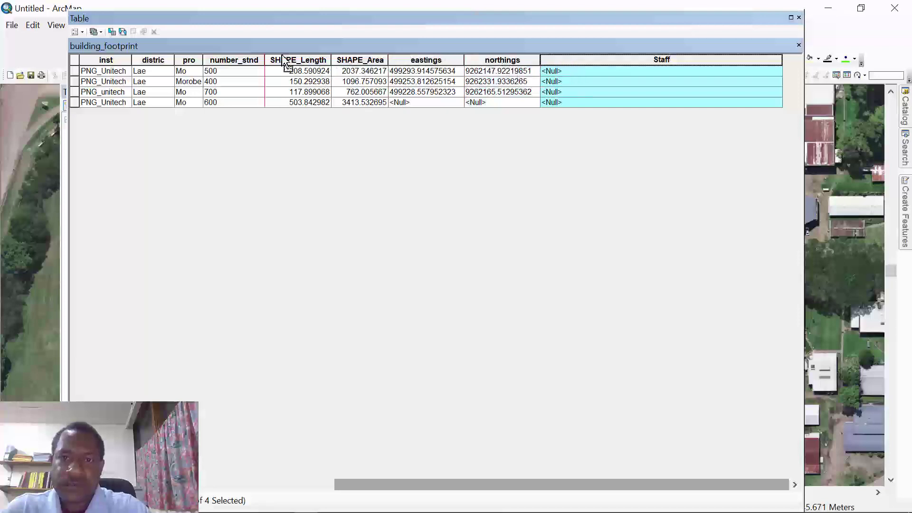
{"action": "scroll", "coordinate": [138, 72], "scroll_direction": "left", "scroll_amount": 5}
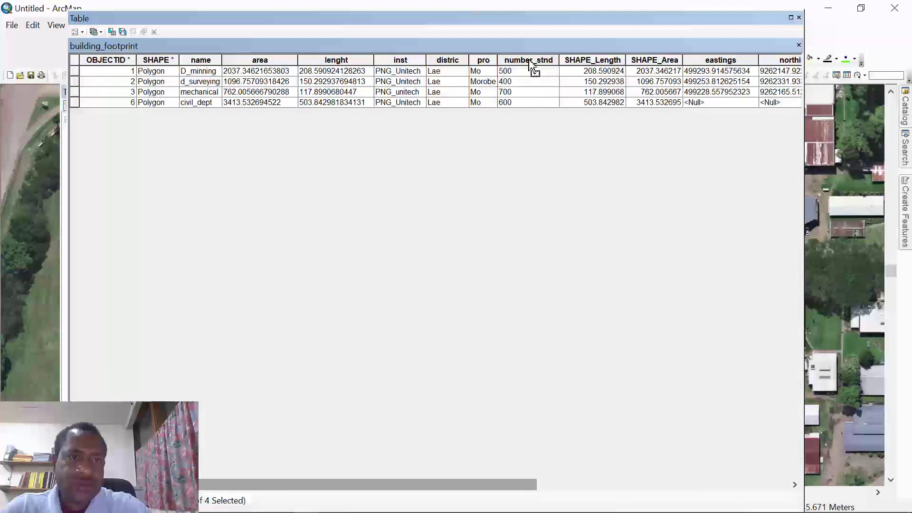
{"action": "left_click", "coordinate": [580, 60]}
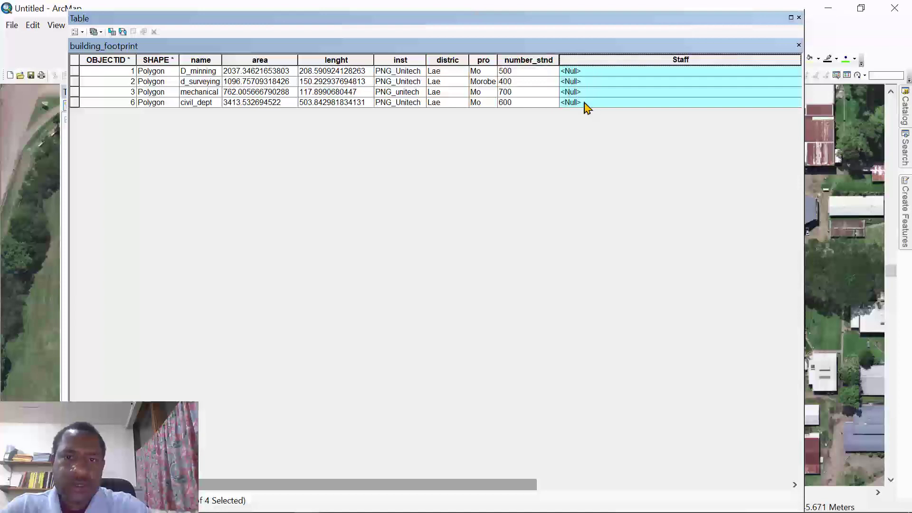
Start an editing session for the building footprints, moving the attribute table clear of the editing tools
{"action": "left_click", "coordinate": [573, 72]}
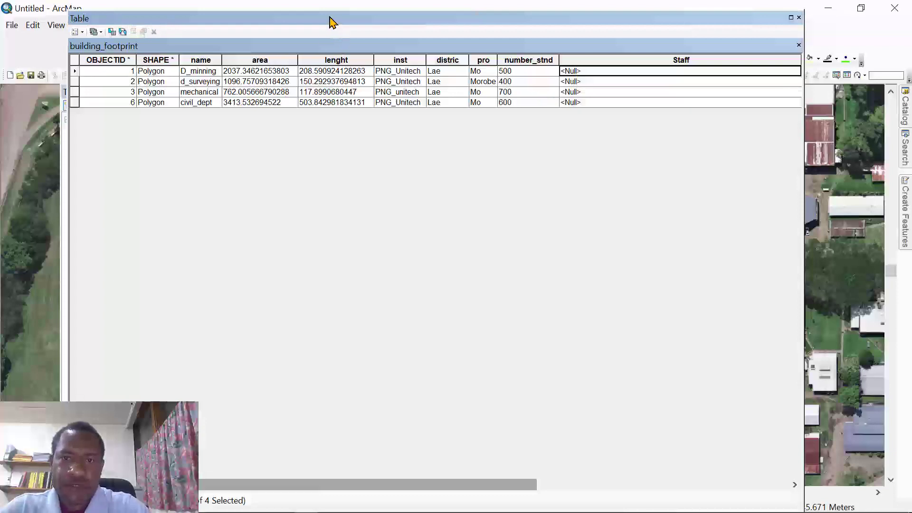
{"action": "left_click_drag", "start_coordinate": [332, 21], "coordinate": [345, 123]}
{"action": "left_click", "coordinate": [271, 76]}
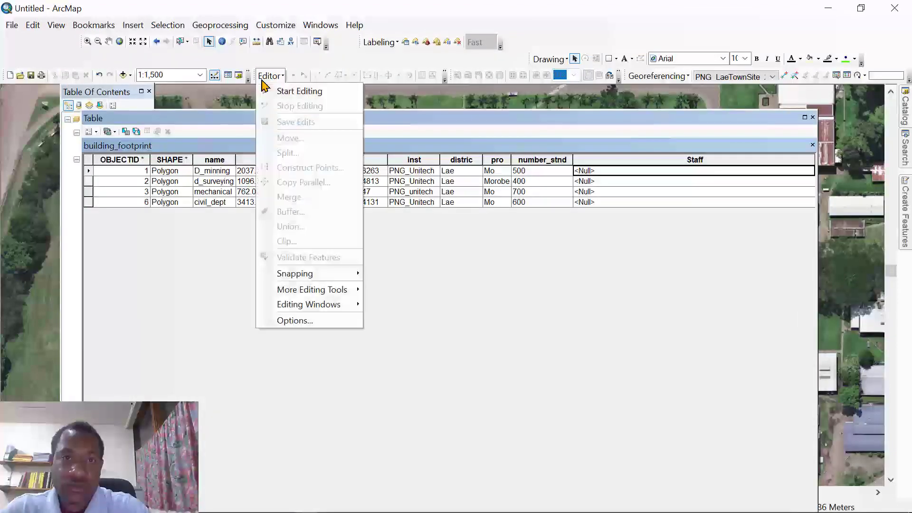
{"action": "left_click", "coordinate": [294, 92]}
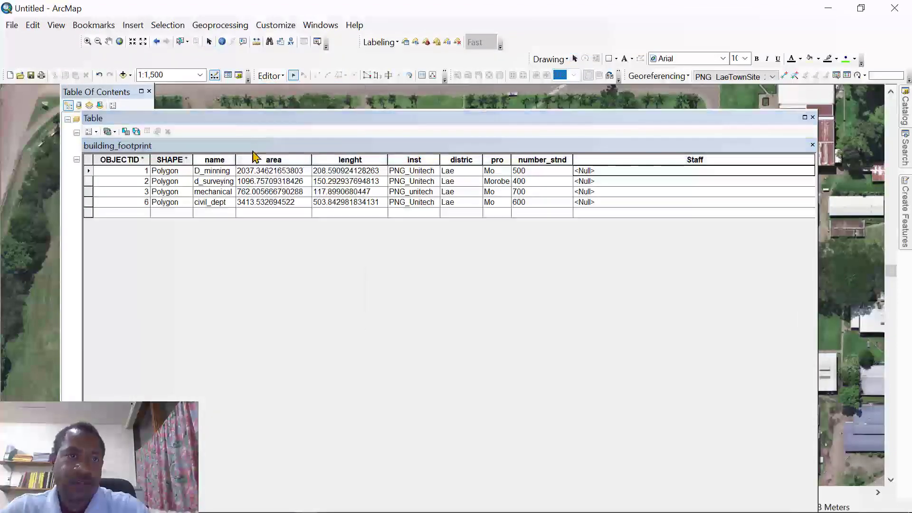
Enter Staff values 13 for D_minning, 23 for d_surveying, 34 for mechanical and 30 for civil_dept, and save the edits
{"action": "left_click", "coordinate": [588, 170]}
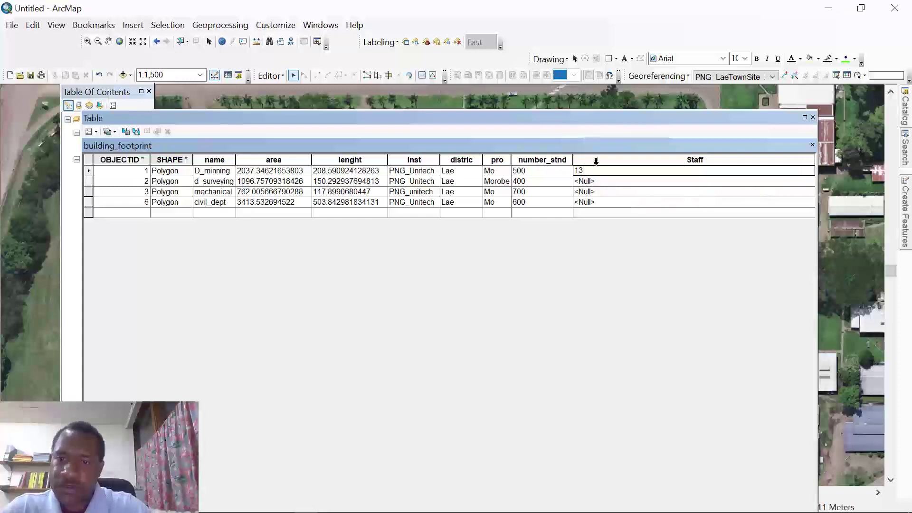
{"action": "left_click", "coordinate": [589, 181]}
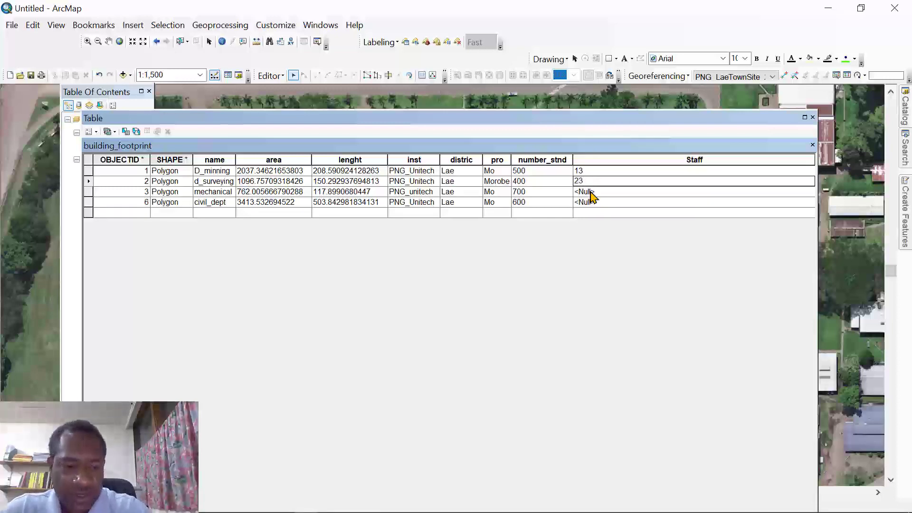
{"action": "left_click", "coordinate": [590, 192]}
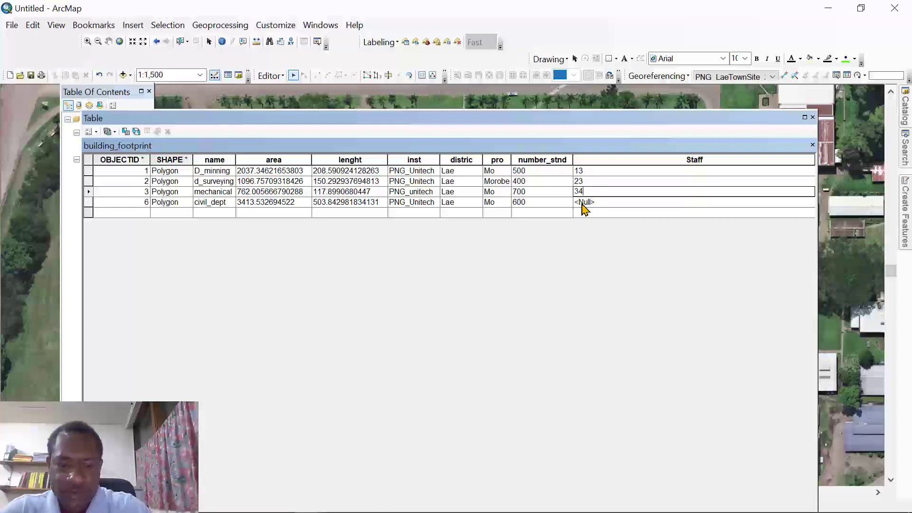
{"action": "left_click", "coordinate": [585, 203]}
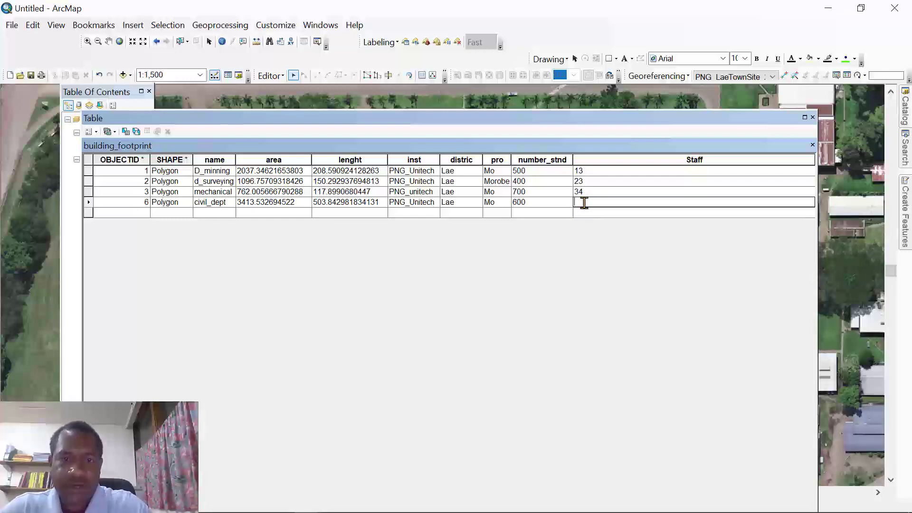
{"action": "type", "text": "30"}
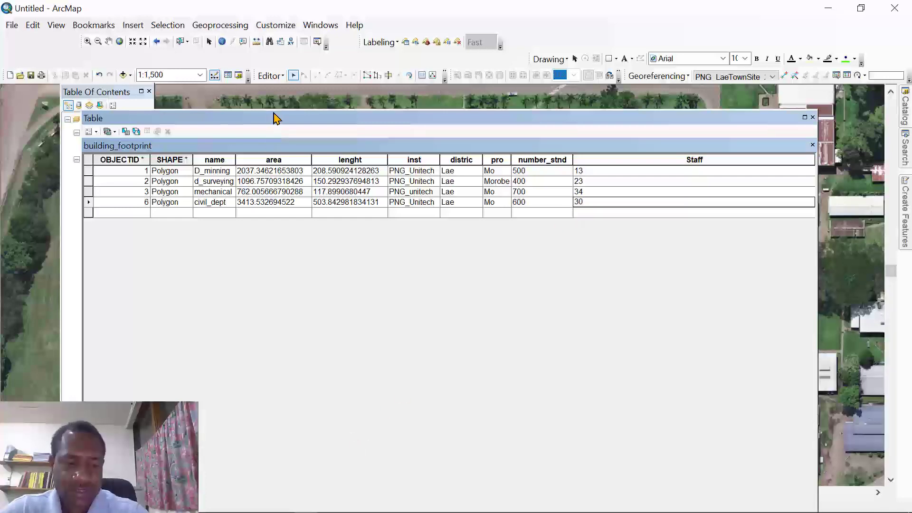
{"action": "left_click", "coordinate": [270, 76]}
{"action": "left_click", "coordinate": [285, 120]}
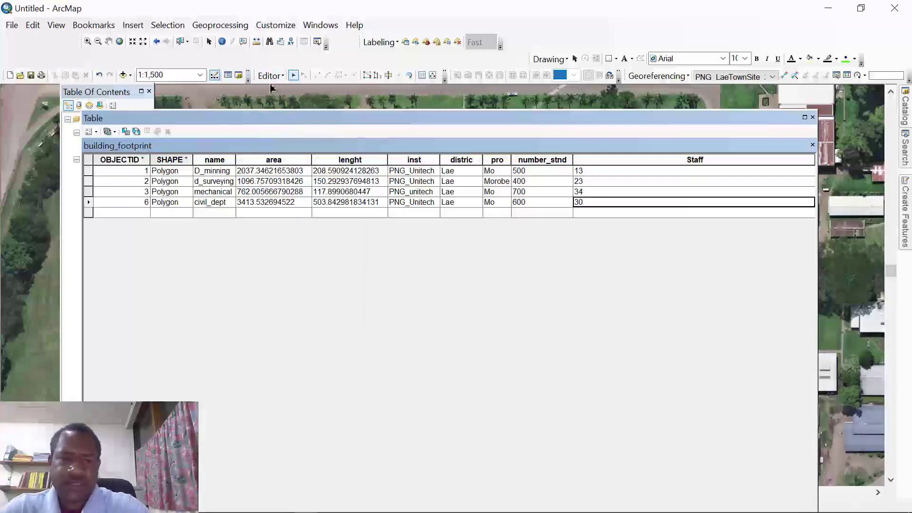
Narrow the Staff column so the remaining fields fit in view, and close the attribute table
{"action": "left_click_drag", "start_coordinate": [295, 119], "coordinate": [275, 34]}
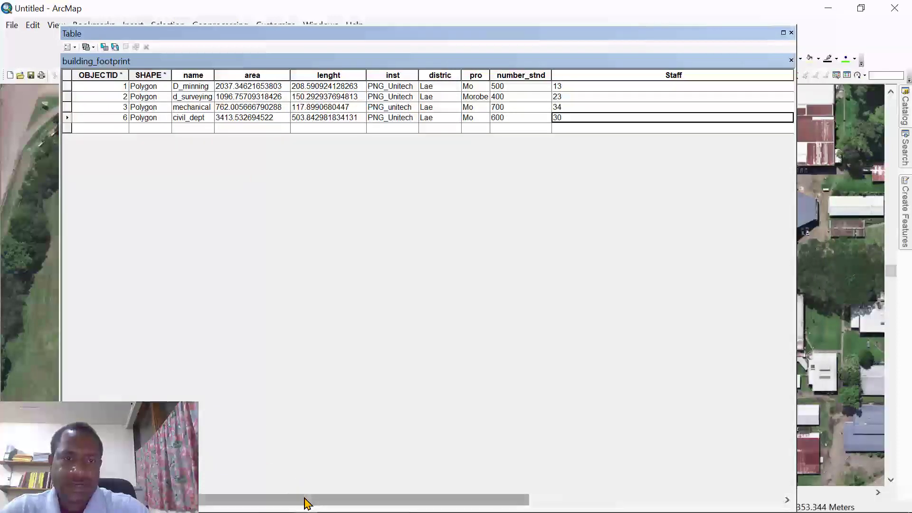
{"action": "left_click_drag", "start_coordinate": [305, 499], "coordinate": [429, 500]}
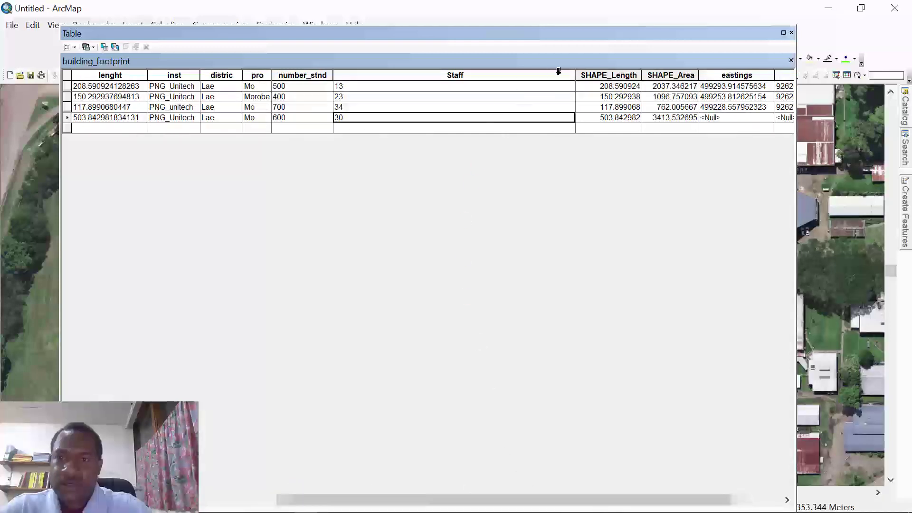
{"action": "left_click_drag", "start_coordinate": [577, 76], "coordinate": [395, 67]}
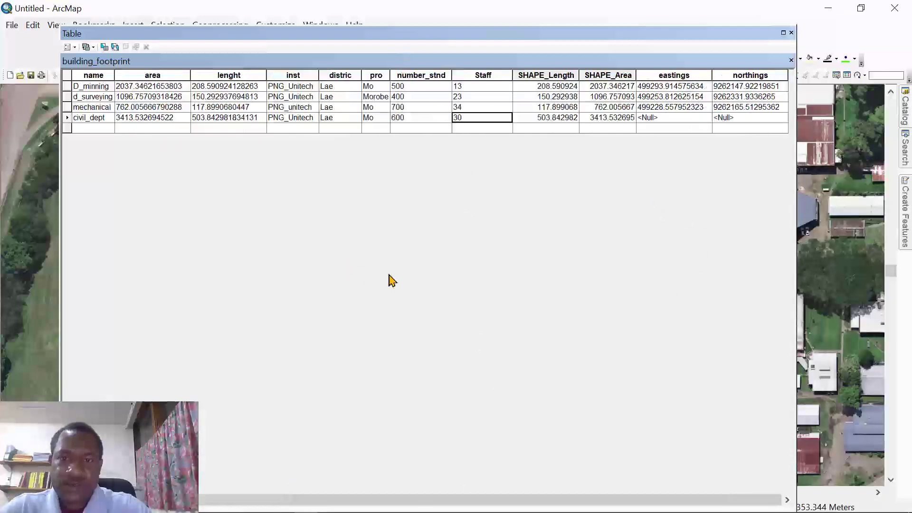
{"action": "left_click", "coordinate": [790, 33]}
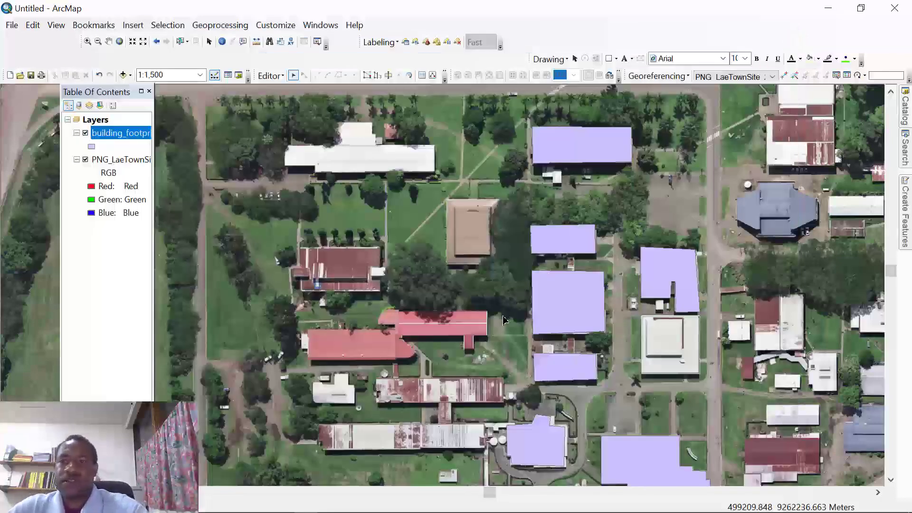
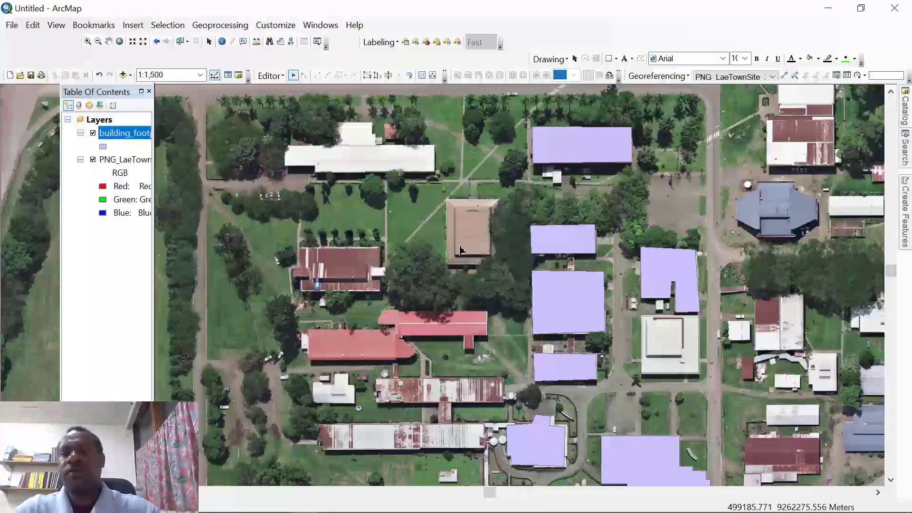
Widen the table of contents to show full layer names and start a new feature class in tsekac_gedb.mdb
{"action": "left_click_drag", "start_coordinate": [152, 231], "coordinate": [247, 230]}
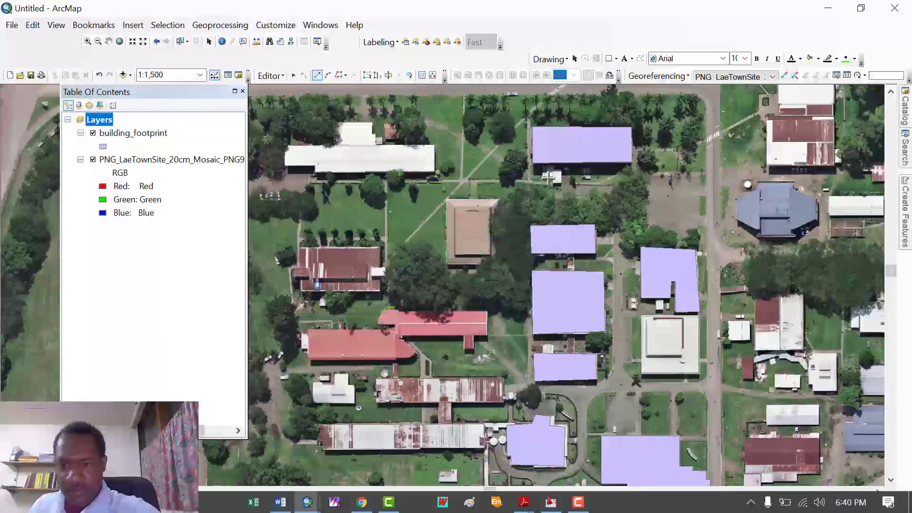
{"action": "left_click", "coordinate": [317, 75]}
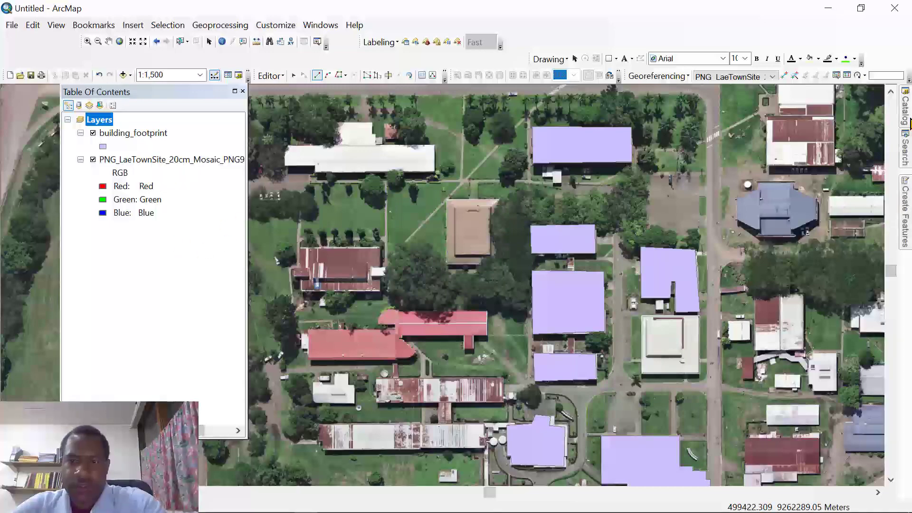
{"action": "left_click", "coordinate": [905, 121]}
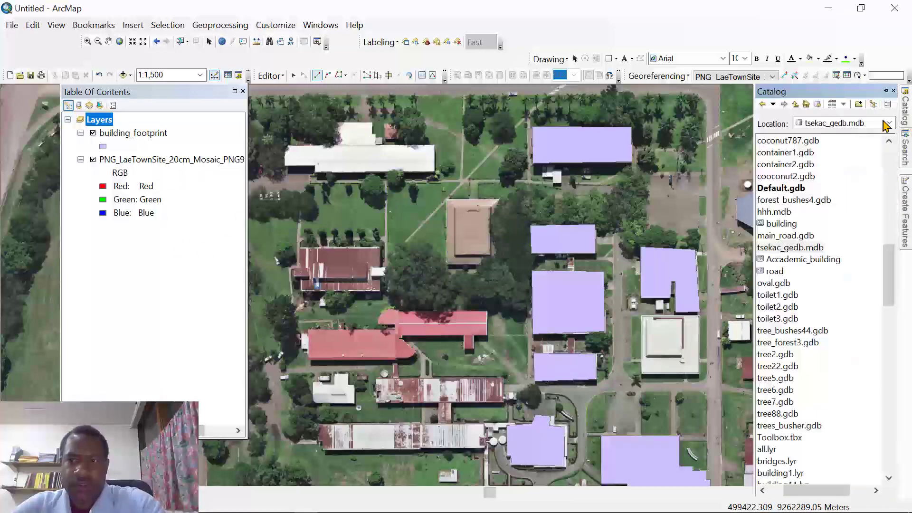
{"action": "right_click", "coordinate": [773, 252]}
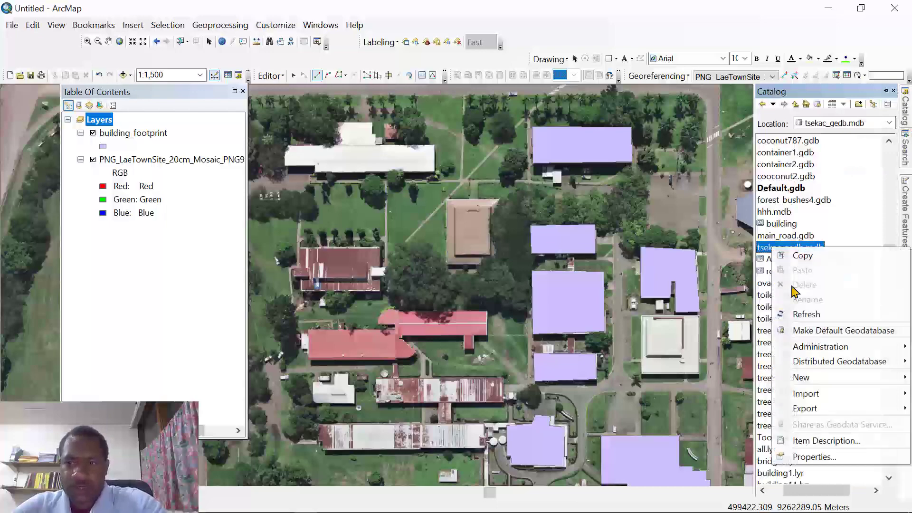
{"action": "mouse_move", "coordinate": [800, 377]}
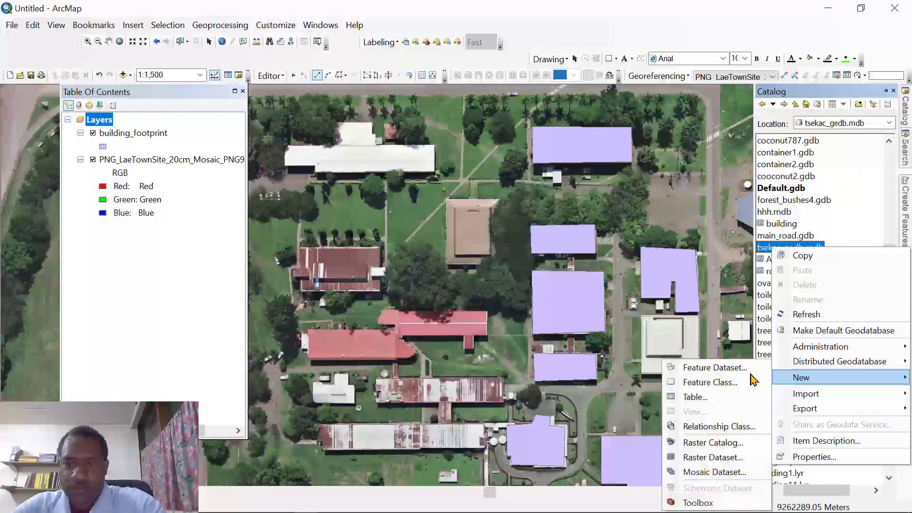
{"action": "left_click", "coordinate": [701, 382]}
Name the new feature class Road with alias Road_network and set its type to Polygon Features
{"action": "left_click", "coordinate": [348, 148]}
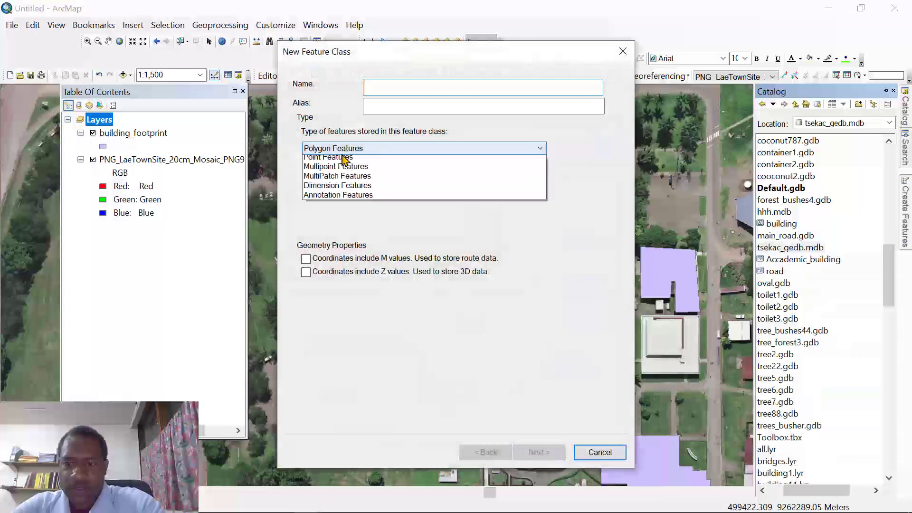
{"action": "left_click", "coordinate": [381, 90]}
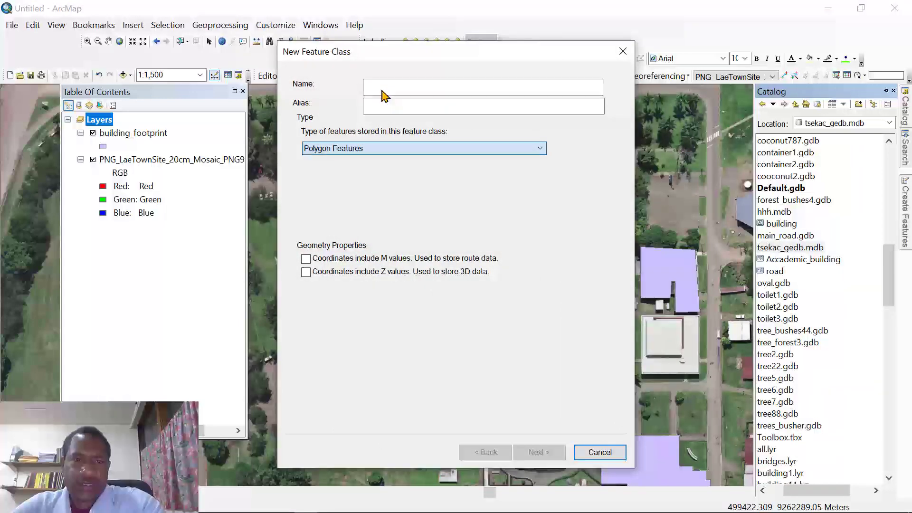
{"action": "left_click", "coordinate": [388, 87]}
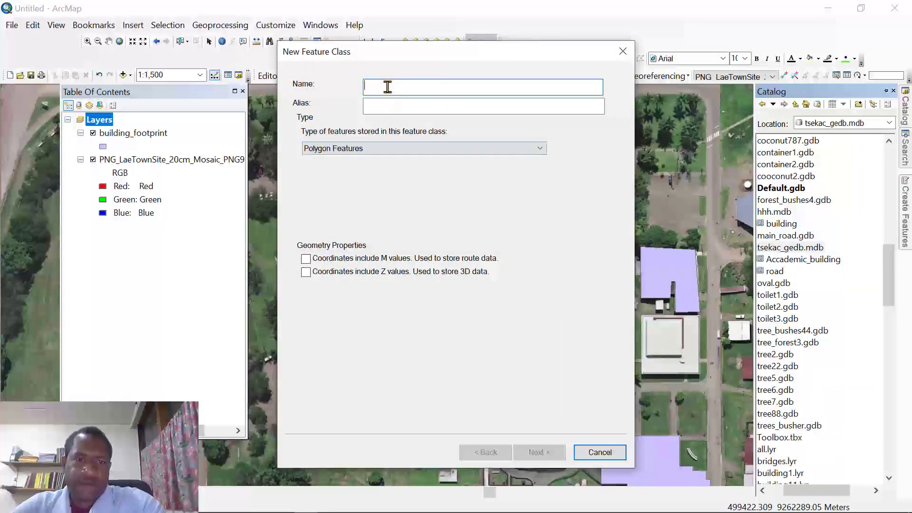
{"action": "type", "text": "R"}
{"action": "type", "text": "oad"}
{"action": "key", "text": "Tab"}
{"action": "type", "text": "Road_network"}
{"action": "left_click", "coordinate": [375, 148]}
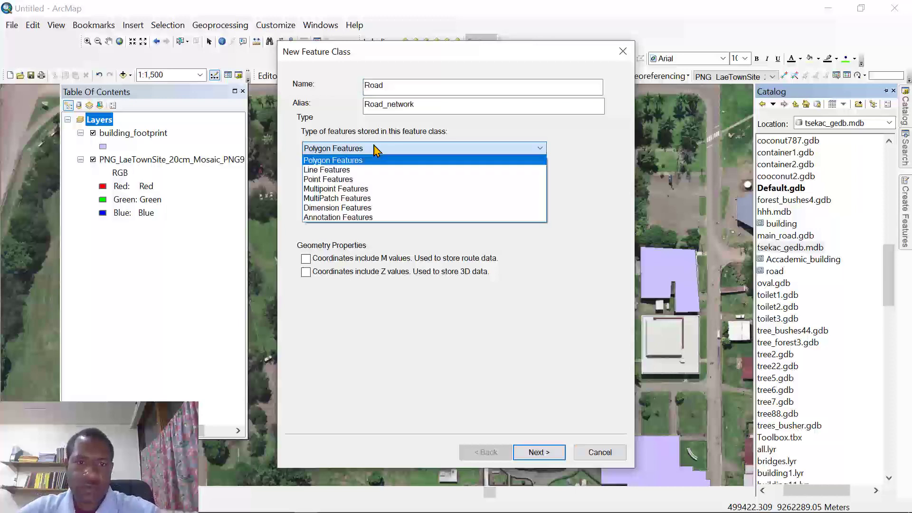
{"action": "left_click", "coordinate": [353, 163]}
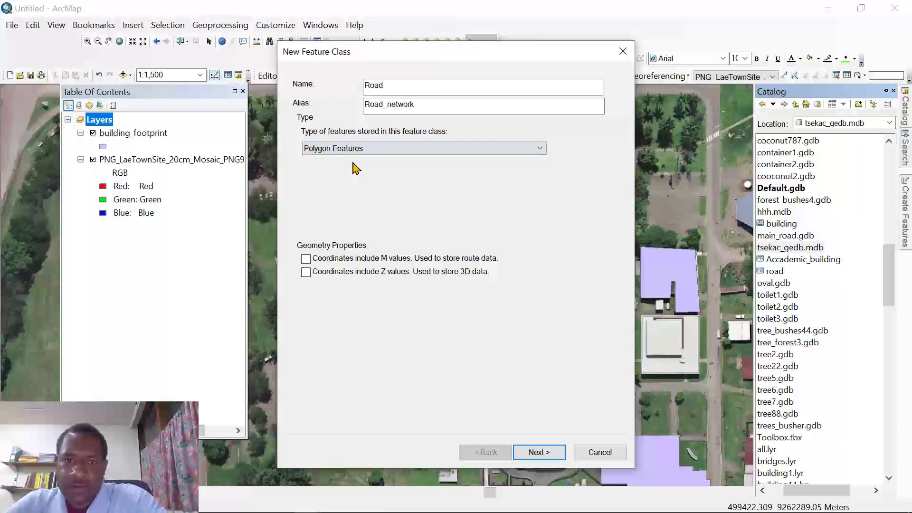
Replace the already used feature class name with a different one and continue to the coordinate system settings
{"action": "left_click", "coordinate": [530, 453]}
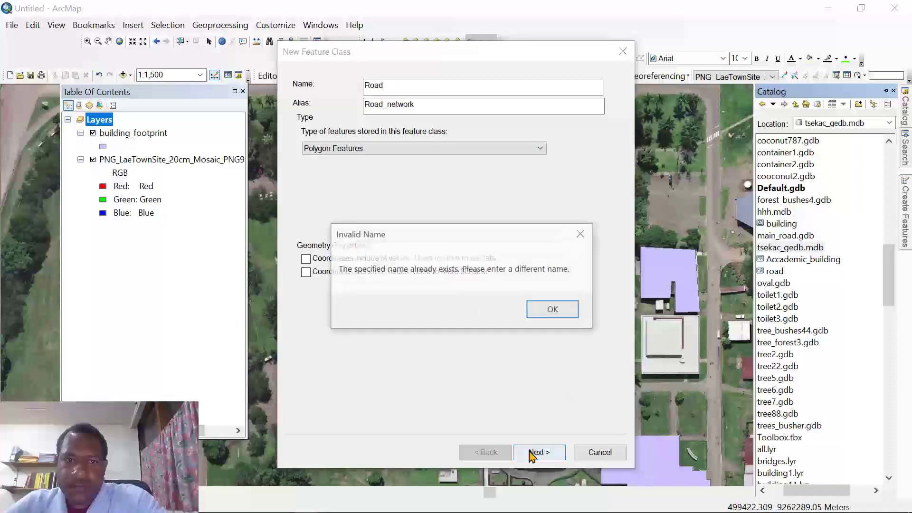
{"action": "left_click", "coordinate": [544, 310]}
{"action": "left_click", "coordinate": [399, 90]}
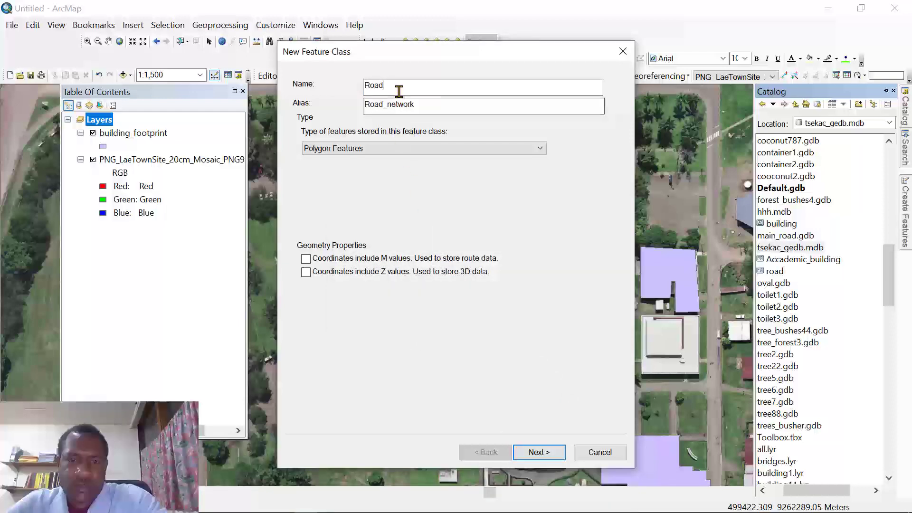
{"action": "left_click", "coordinate": [542, 454]}
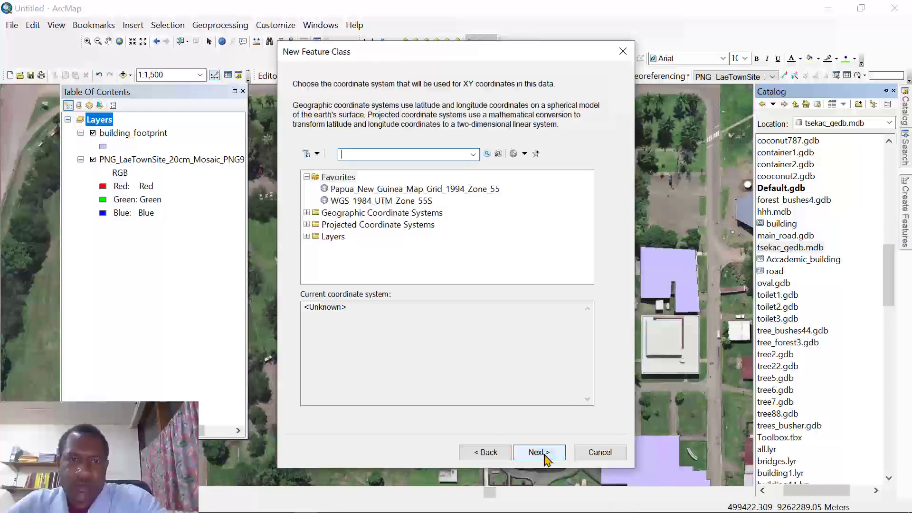
Assign the Papua_New_Guinea_Map_Grid_1994_Zone_55 coordinate system and accept the default XY tolerance of 0.001 meter
{"action": "left_click", "coordinate": [416, 190]}
{"action": "left_click", "coordinate": [536, 452]}
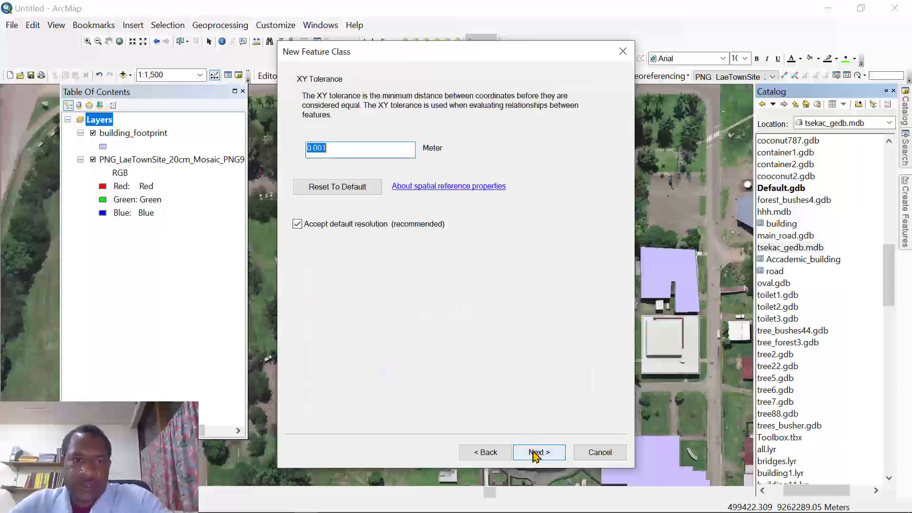
{"action": "left_click", "coordinate": [535, 453]}
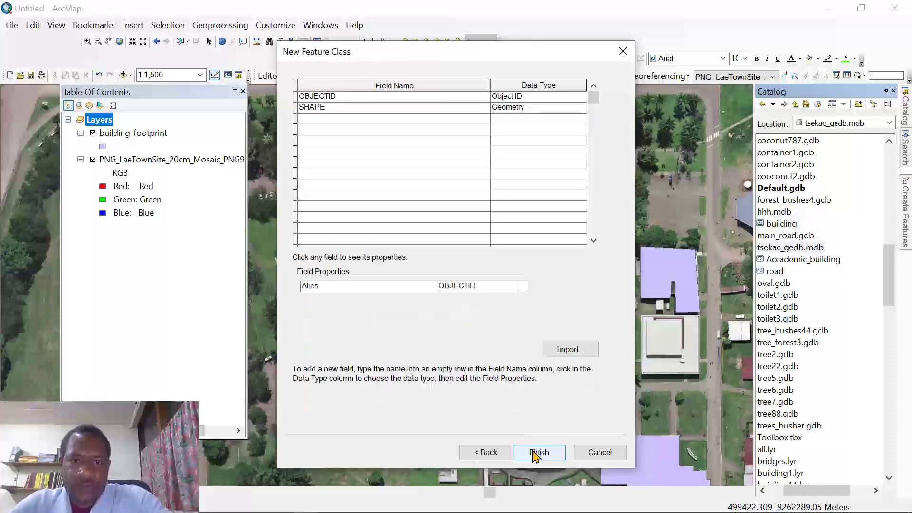
Add the attribute fields road_nme, area, dist and provi to the new feature class
{"action": "left_click", "coordinate": [309, 121]}
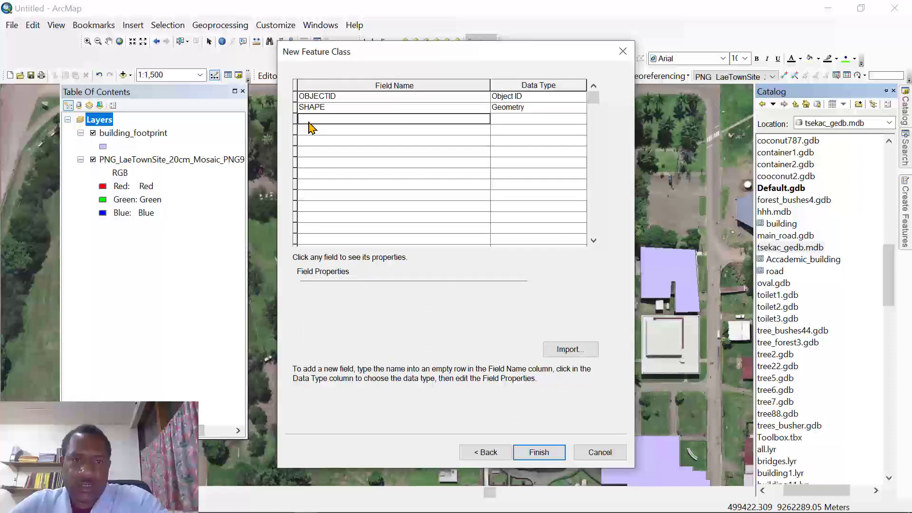
{"action": "type", "text": "road_nme"}
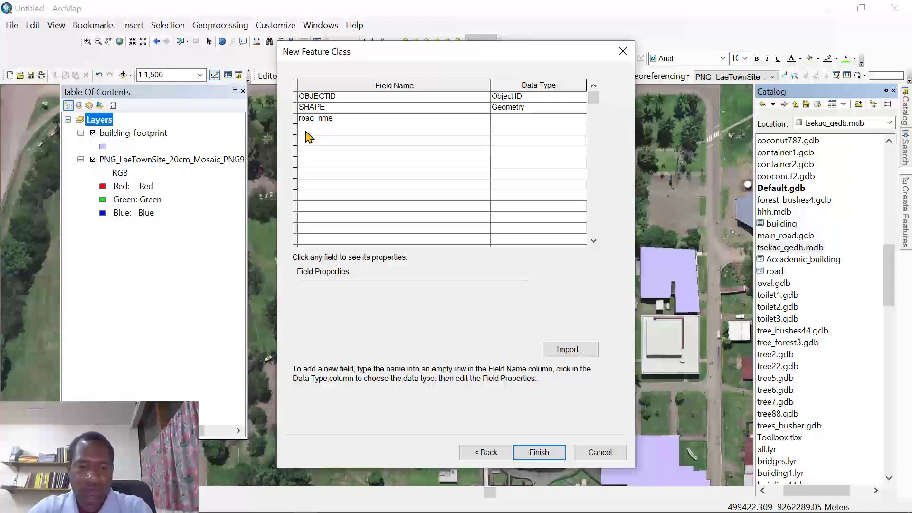
{"action": "key", "text": "Return"}
{"action": "type", "text": "area"}
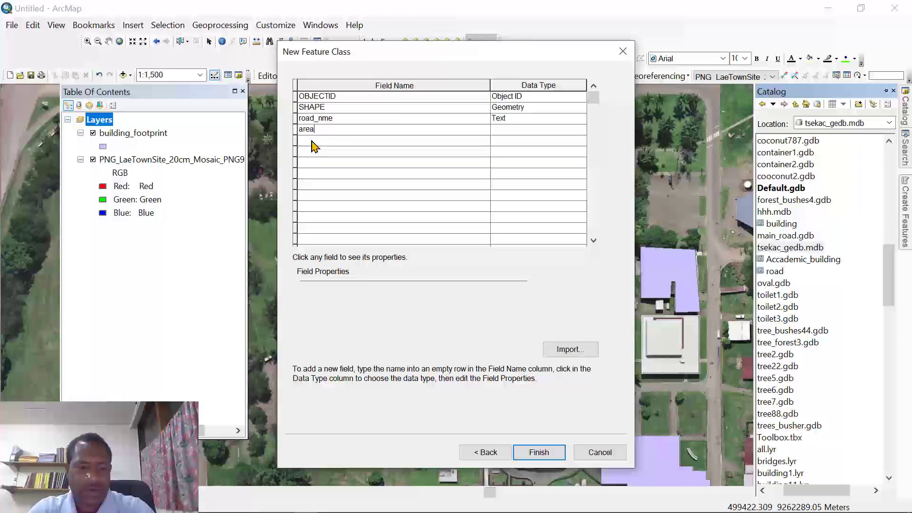
{"action": "key", "text": "Return"}
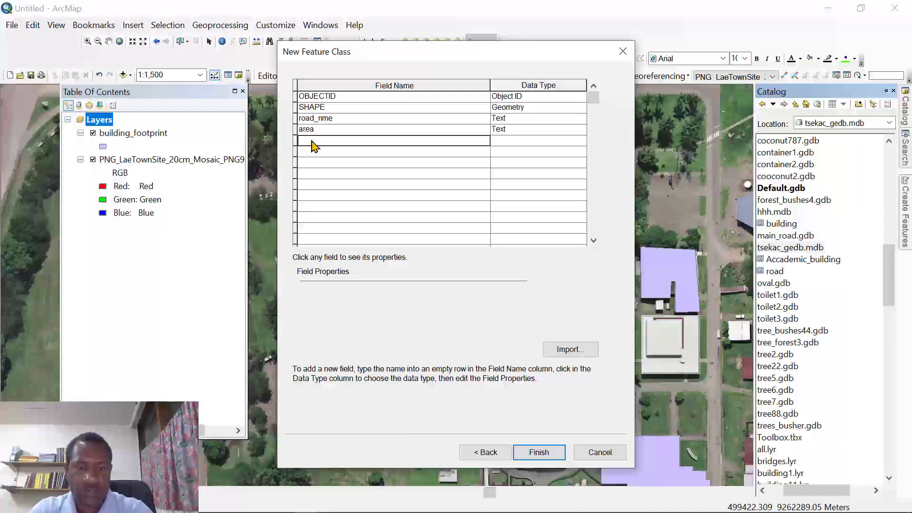
{"action": "type", "text": "dist"}
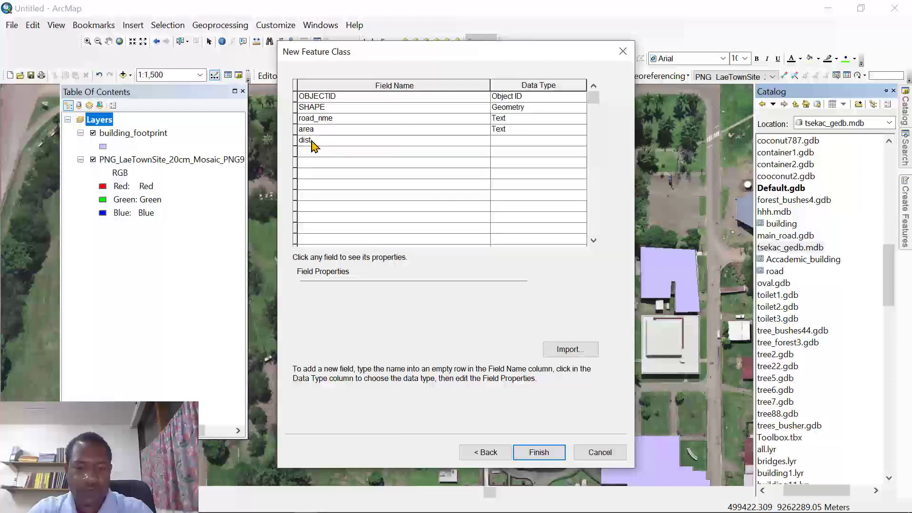
{"action": "left_click", "coordinate": [303, 151]}
{"action": "type", "text": "p"}
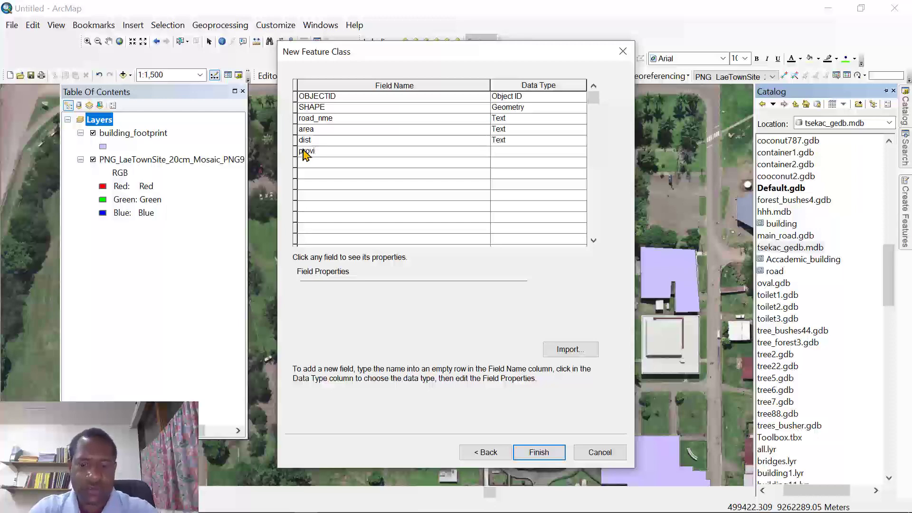
{"action": "type", "text": "rovi"}
{"action": "left_click", "coordinate": [309, 164]}
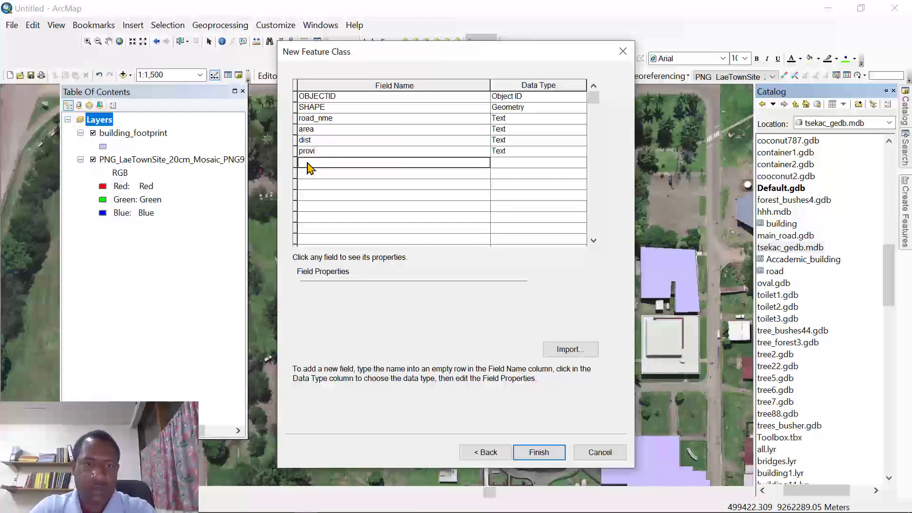
{"action": "type", "text": "eas"}
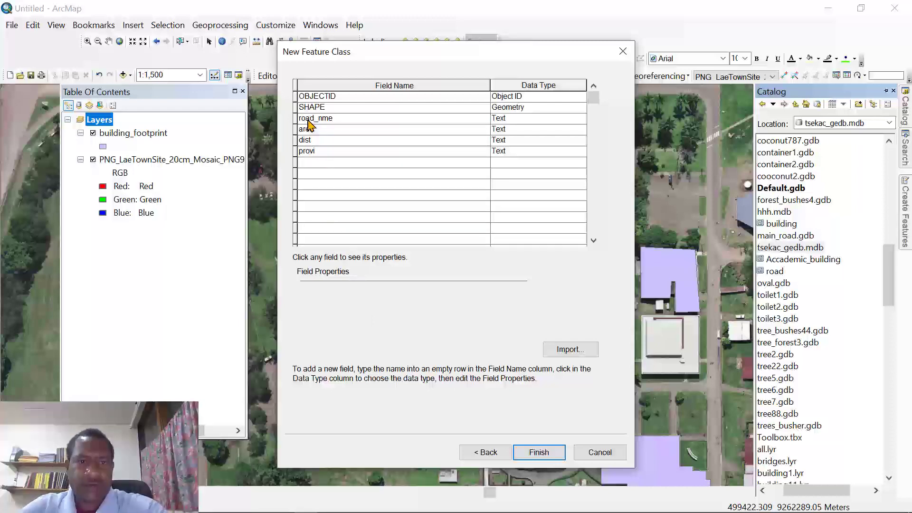
Keep the road_nme field's data type as Text and finish creating the feature class
{"action": "left_click", "coordinate": [500, 121]}
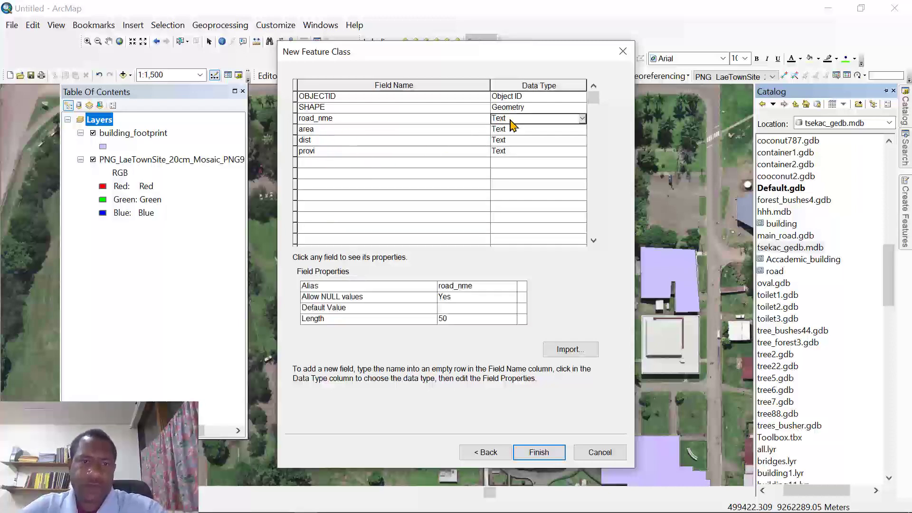
{"action": "left_click", "coordinate": [509, 122]}
{"action": "left_click", "coordinate": [541, 123]}
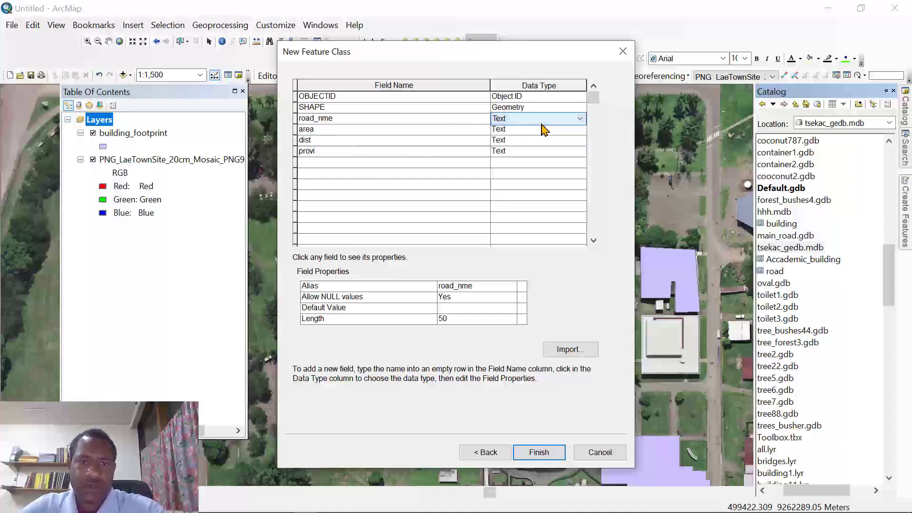
{"action": "left_click", "coordinate": [538, 450]}
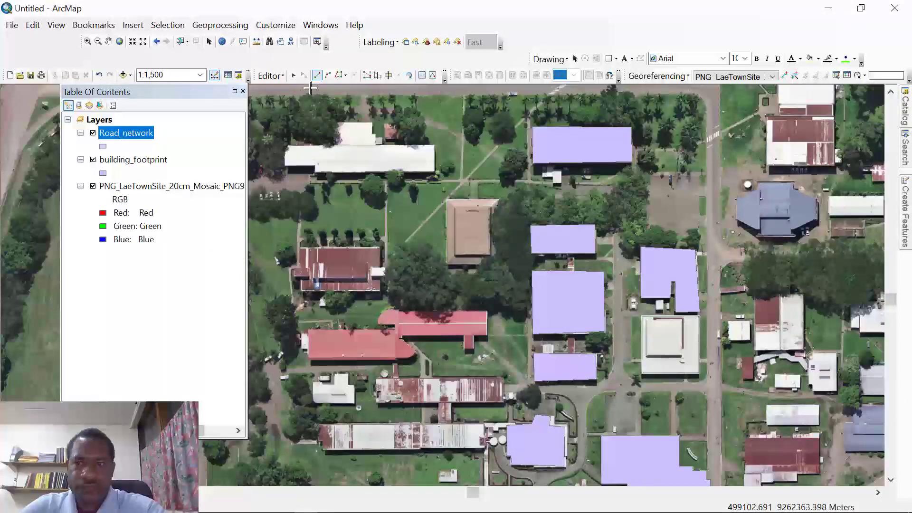
Save the existing edits and stop the current editing session
{"action": "left_click", "coordinate": [271, 76]}
{"action": "left_click", "coordinate": [295, 122]}
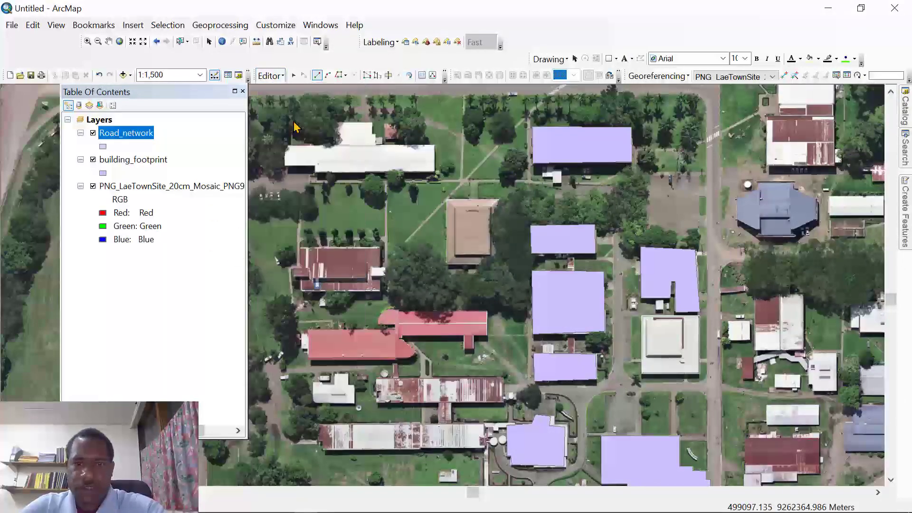
{"action": "left_click", "coordinate": [270, 76]}
{"action": "left_click", "coordinate": [285, 106]}
Start a new editing session and choose the Road_network template for drawing polygons
{"action": "left_click", "coordinate": [270, 76]}
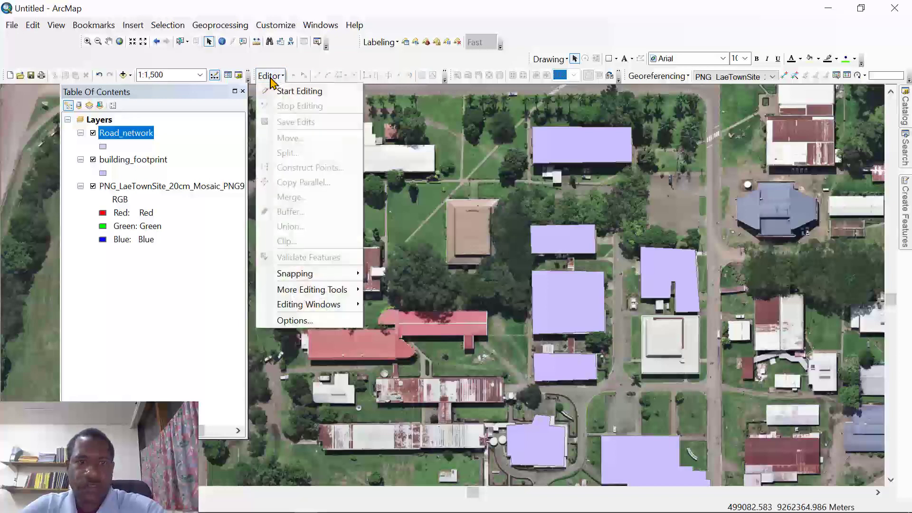
{"action": "left_click", "coordinate": [296, 90]}
{"action": "left_click", "coordinate": [905, 220]}
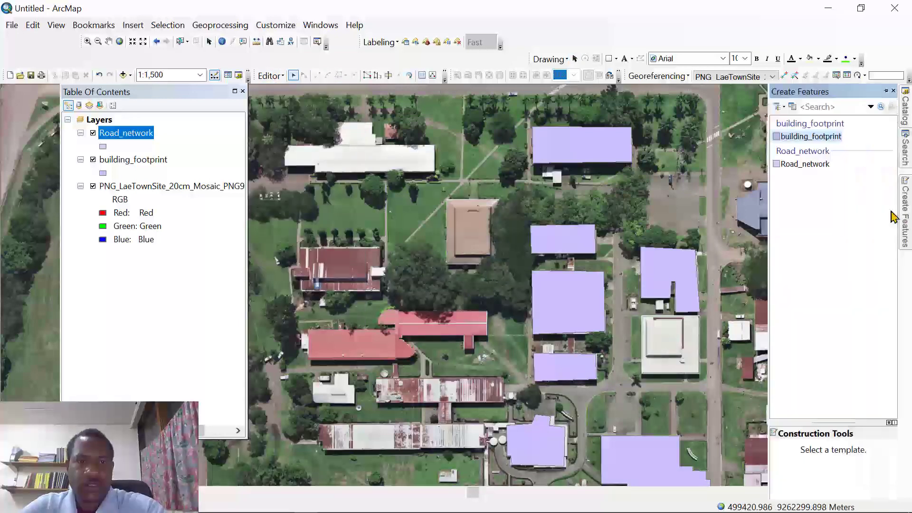
{"action": "left_click", "coordinate": [805, 164]}
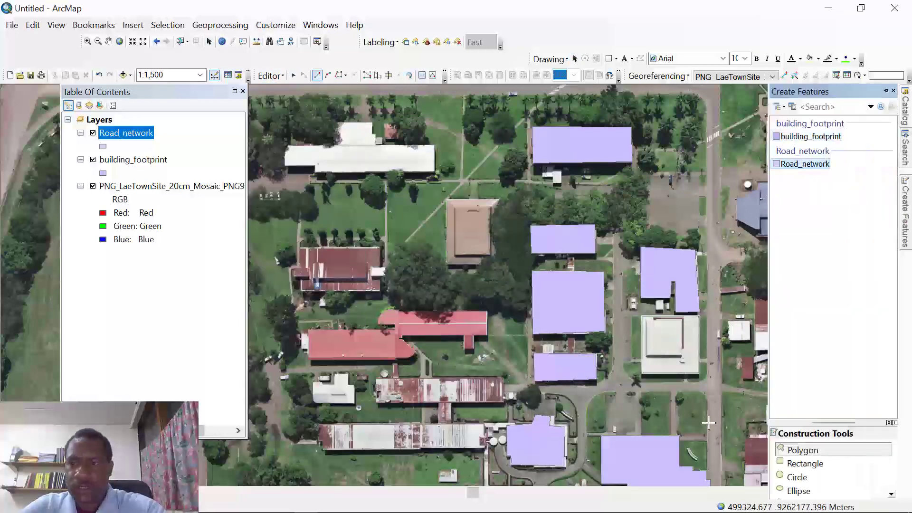
Begin the road polygon by tracing the curved kerb at the southeast corner of the undigitized white-roofed building
{"action": "scroll", "coordinate": [723, 387], "scroll_direction": "up", "scroll_amount": 3}
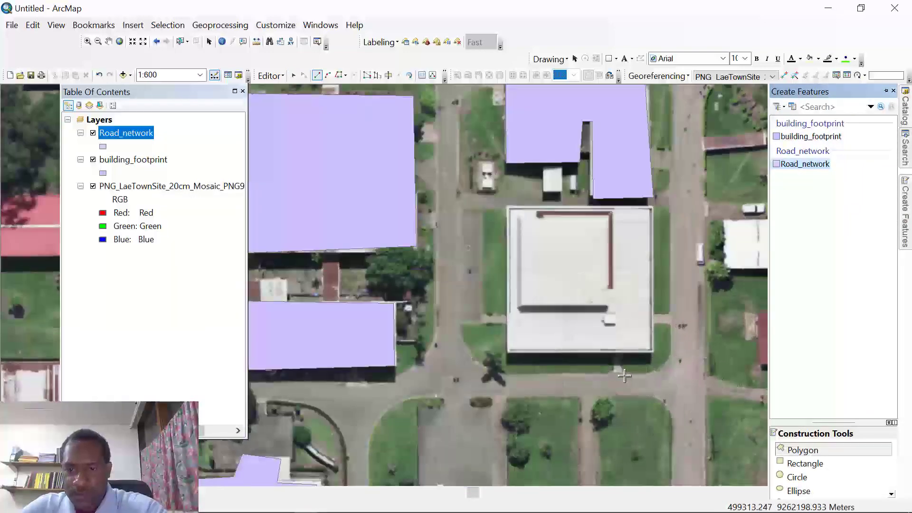
{"action": "left_click", "coordinate": [625, 374]}
{"action": "left_click", "coordinate": [657, 373]}
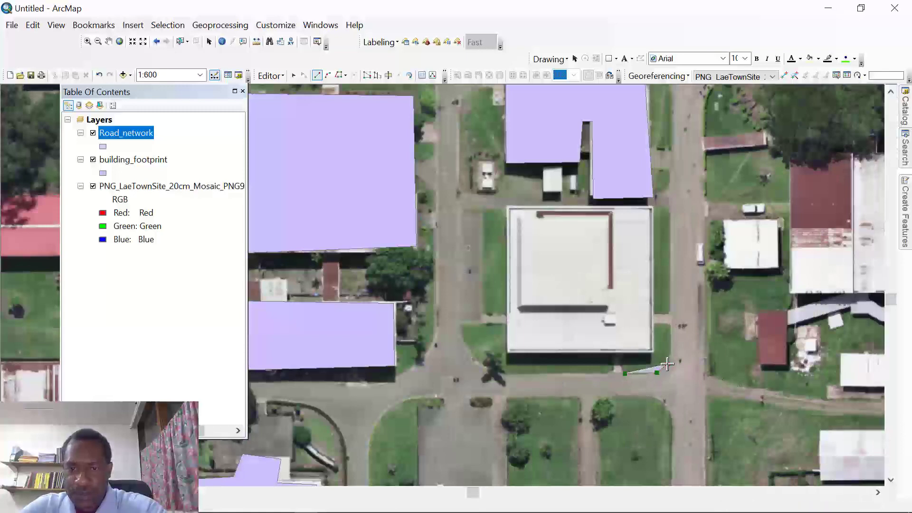
{"action": "left_click", "coordinate": [668, 364]}
{"action": "left_click", "coordinate": [672, 349]}
{"action": "left_click", "coordinate": [669, 321]}
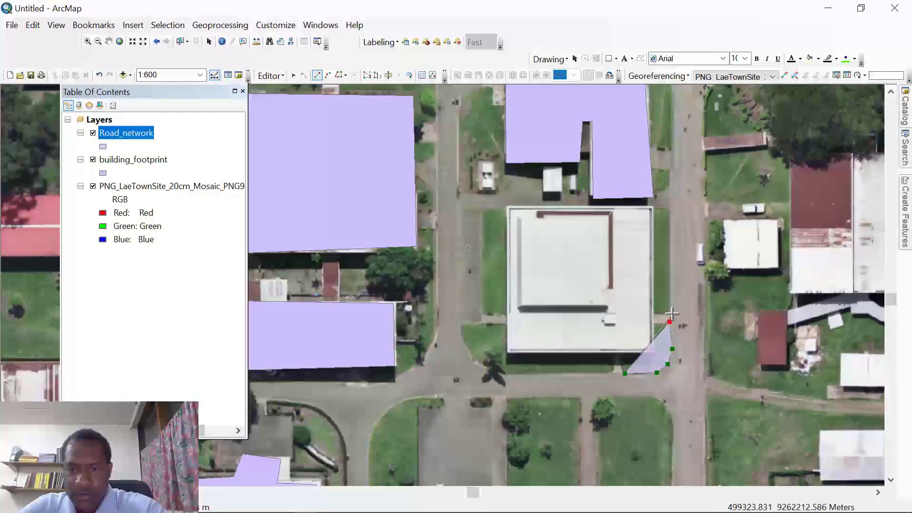
Continue the polygon north along the road's west edge, past the white-roofed building and the notched building footprint
{"action": "left_click", "coordinate": [890, 92]}
{"action": "left_click", "coordinate": [890, 92]}
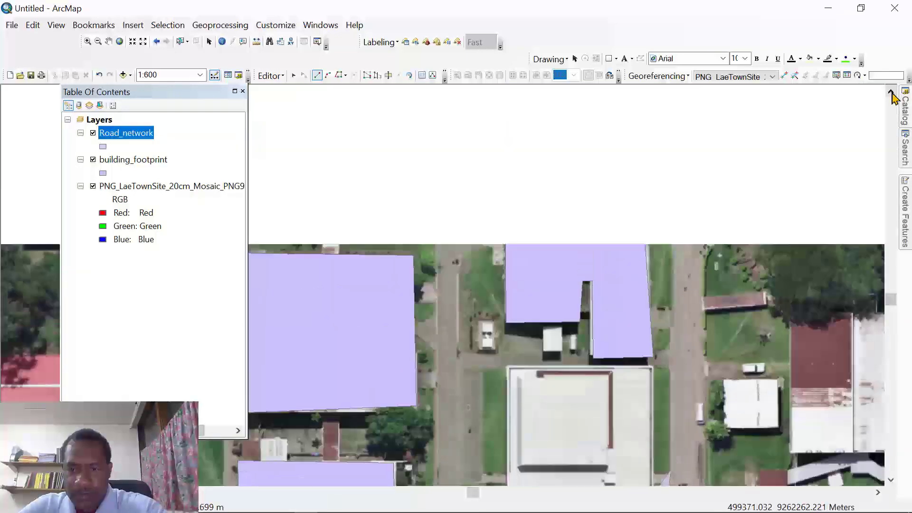
{"action": "left_click", "coordinate": [669, 369]}
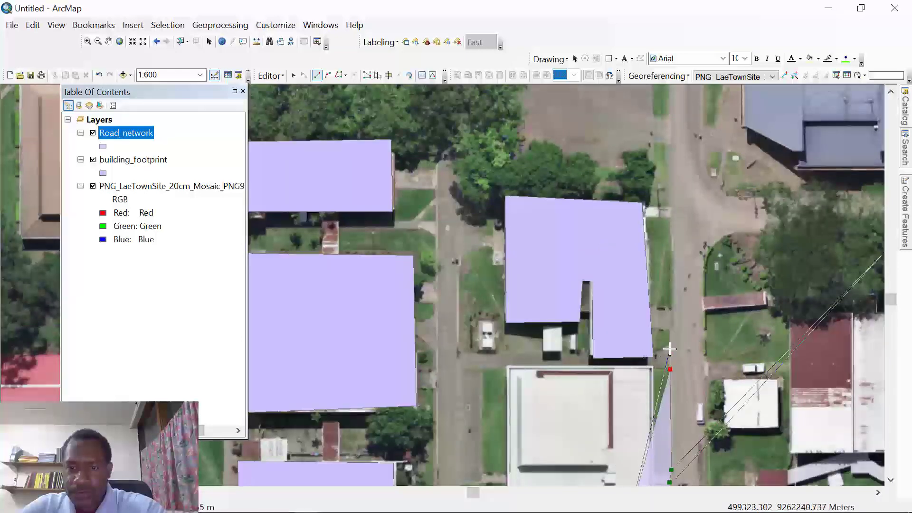
{"action": "left_click", "coordinate": [669, 349]}
{"action": "left_click", "coordinate": [670, 329]}
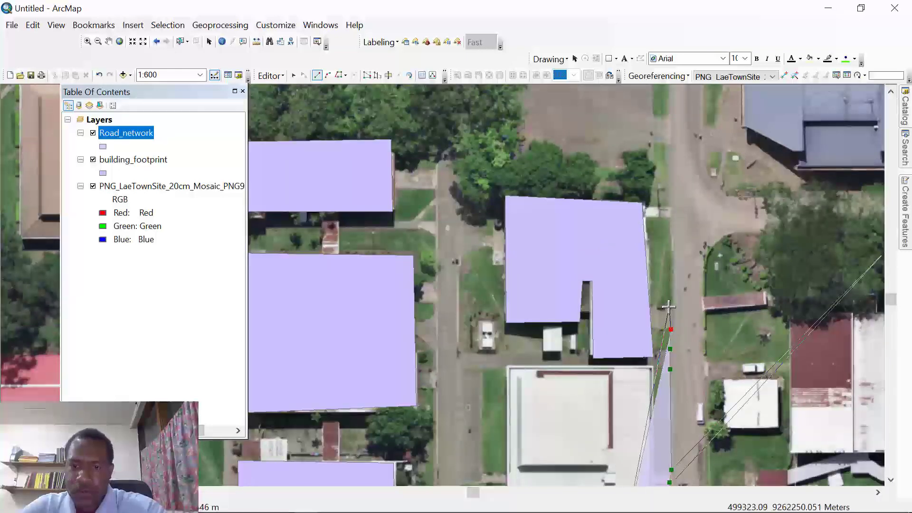
{"action": "left_click", "coordinate": [669, 308]}
{"action": "left_click", "coordinate": [670, 215]}
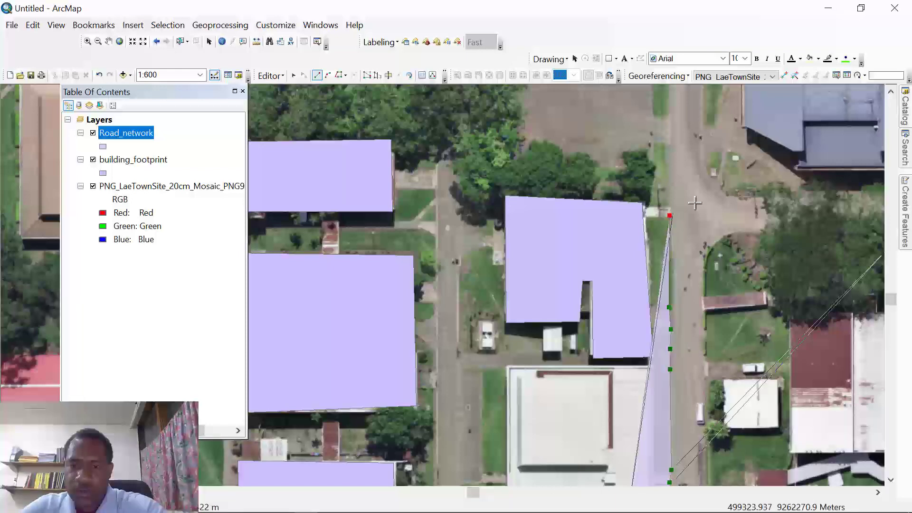
Extend the polygon's west edge north alongside the paved parking area to its northern end
{"action": "left_click", "coordinate": [890, 91]}
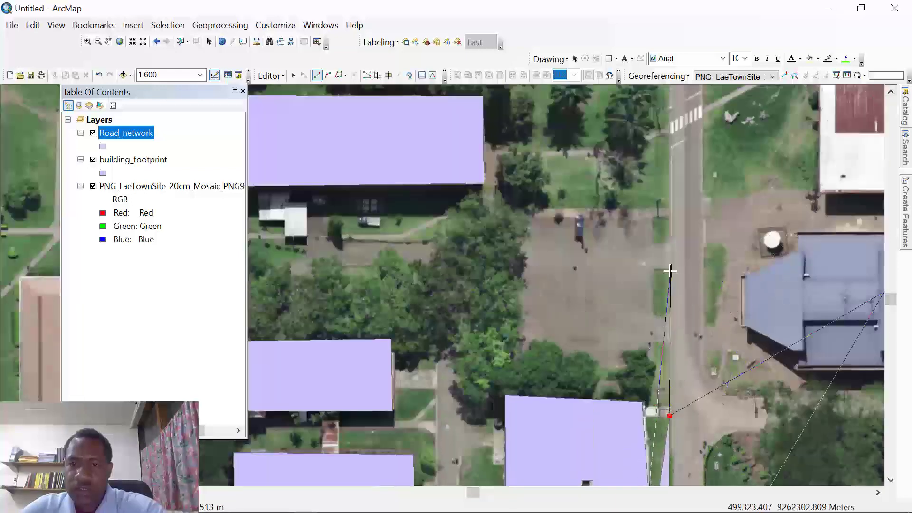
{"action": "left_click", "coordinate": [672, 264]}
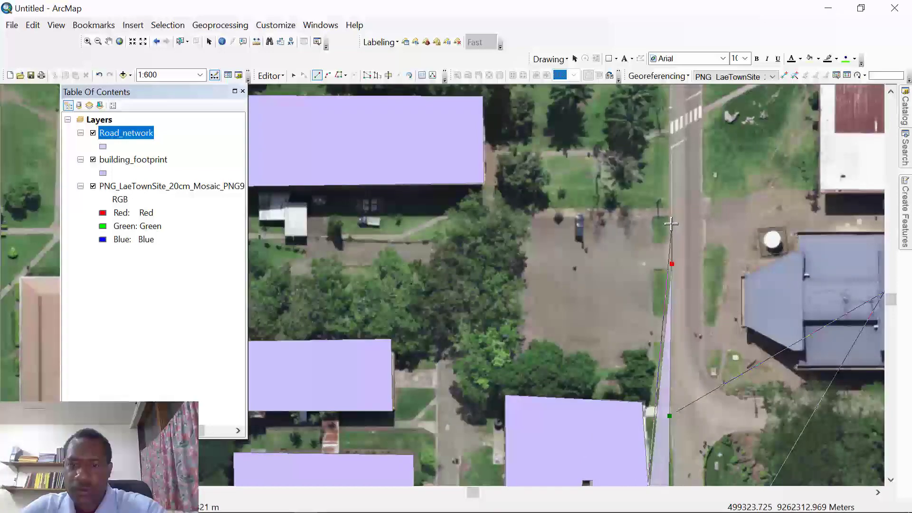
{"action": "left_click", "coordinate": [671, 218]}
{"action": "left_click", "coordinate": [671, 204]}
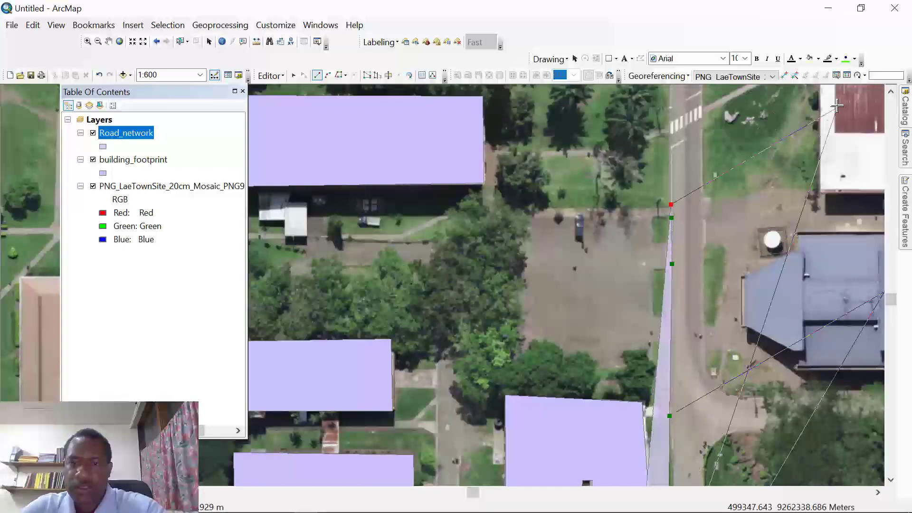
Trace the road's west edge past the pedestrian crossing and around the curve into the westward side road
{"action": "left_click", "coordinate": [890, 92]}
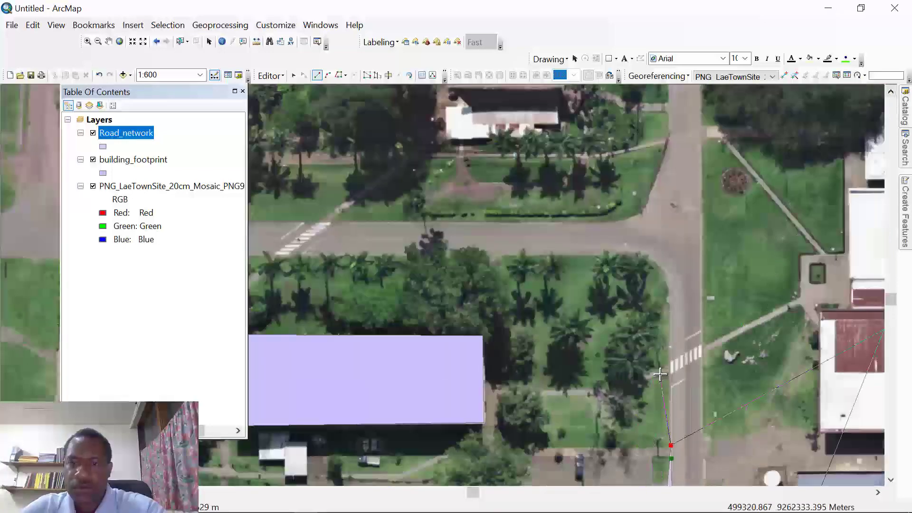
{"action": "left_click", "coordinate": [670, 375]}
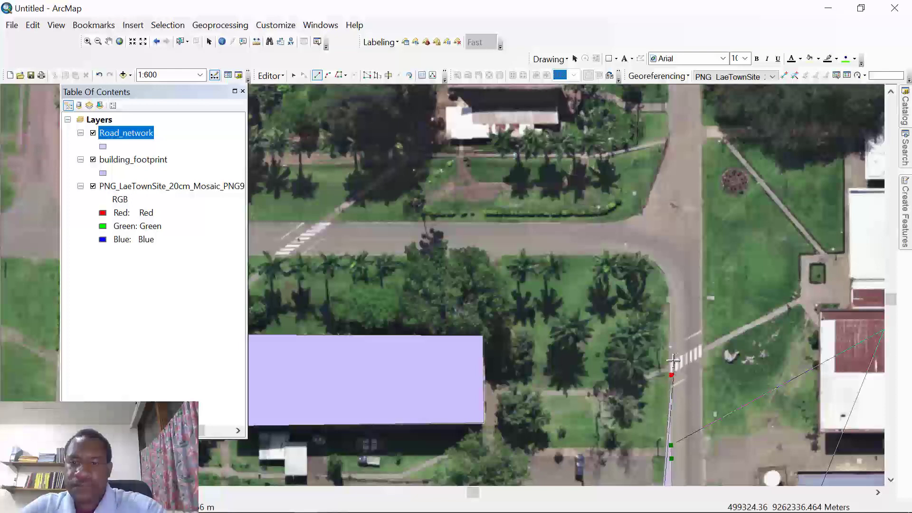
{"action": "left_click", "coordinate": [668, 361]}
{"action": "left_click", "coordinate": [671, 309]}
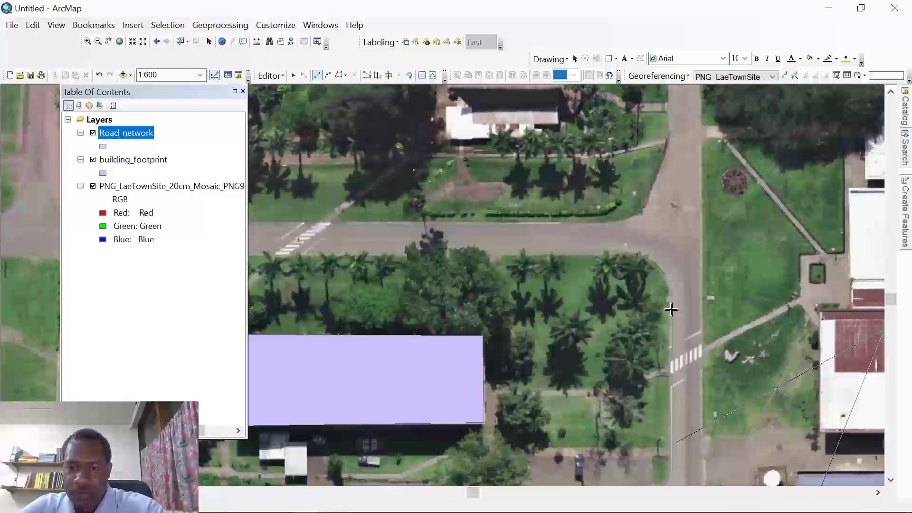
{"action": "left_click", "coordinate": [664, 273]}
{"action": "left_click", "coordinate": [653, 256]}
{"action": "left_click", "coordinate": [643, 251]}
{"action": "left_click", "coordinate": [626, 251]}
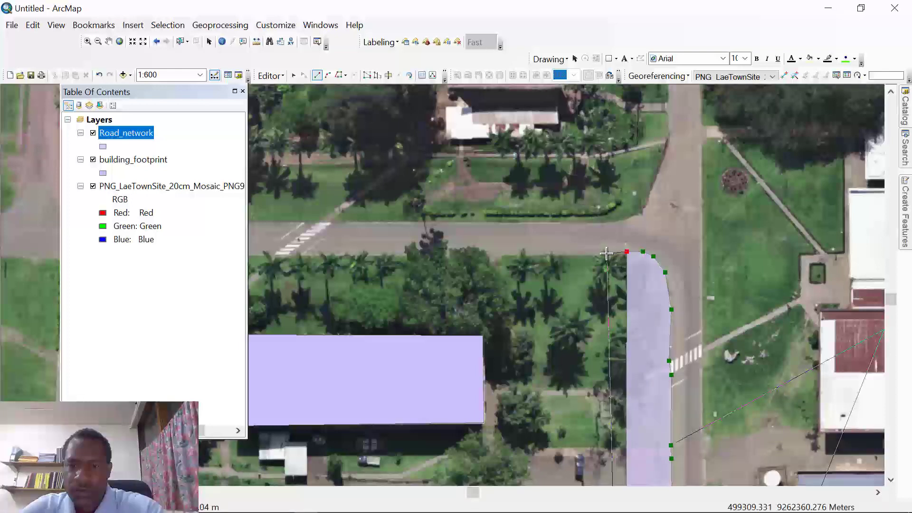
Cut across the side road, trace the junction's northwest corner, and carry the boundary across to the main road's east edge
{"action": "left_click", "coordinate": [603, 253]}
{"action": "left_click", "coordinate": [603, 222]}
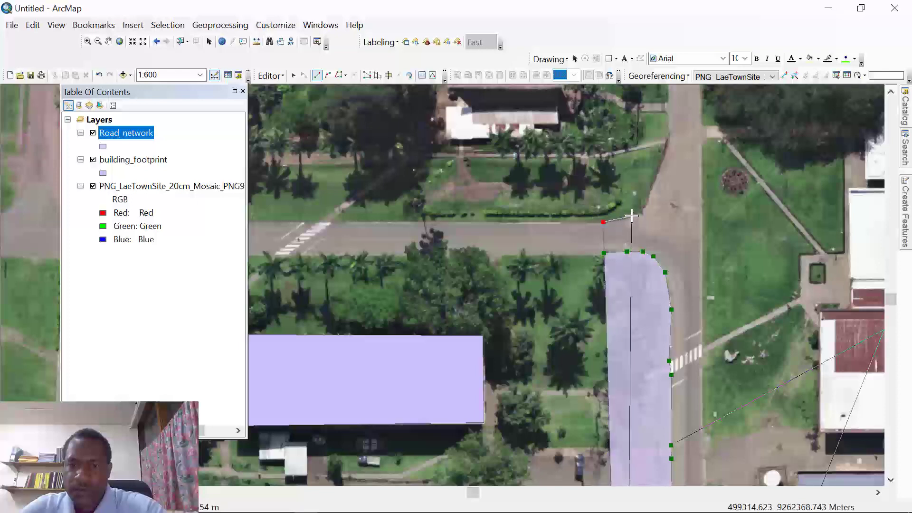
{"action": "left_click", "coordinate": [636, 219]}
{"action": "left_click", "coordinate": [644, 204]}
{"action": "left_click", "coordinate": [652, 188]}
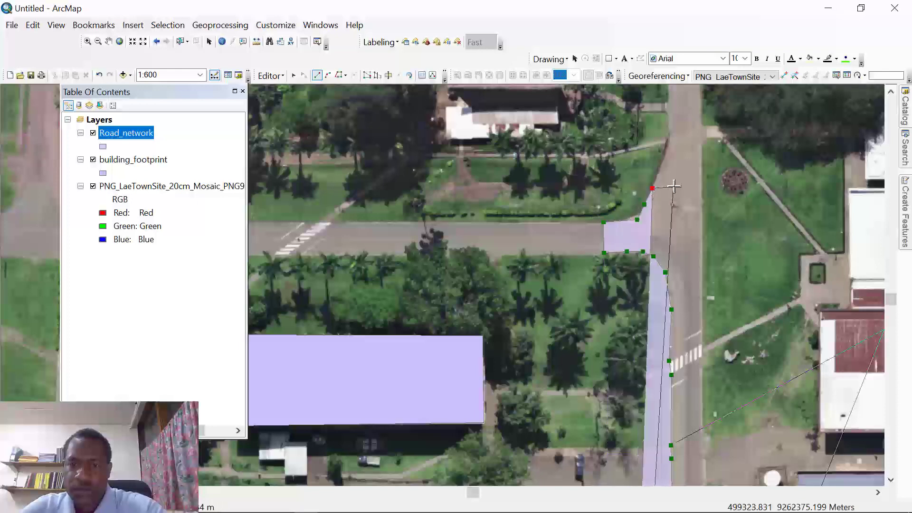
{"action": "left_click", "coordinate": [701, 188]}
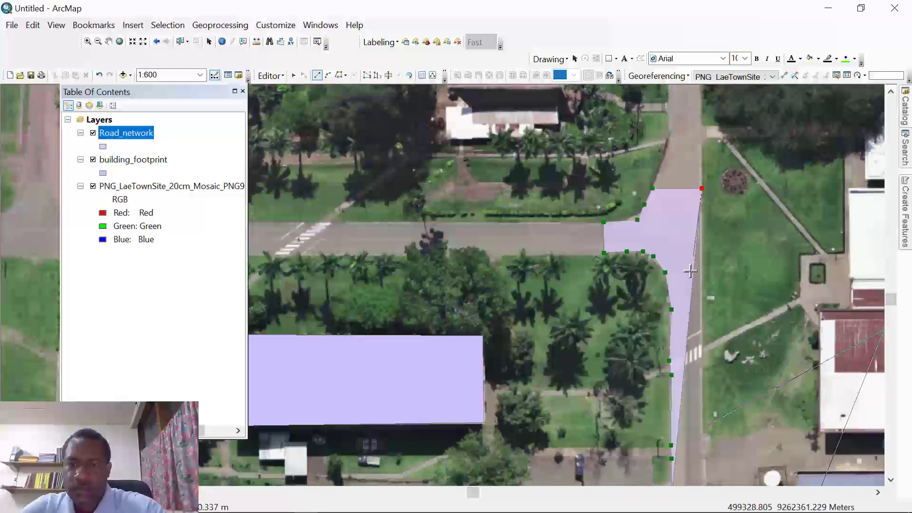
Continue the polygon south along the main road's east edge, past the pedestrian crossing, to the driveway beside the blue-roofed building
{"action": "left_click", "coordinate": [700, 344]}
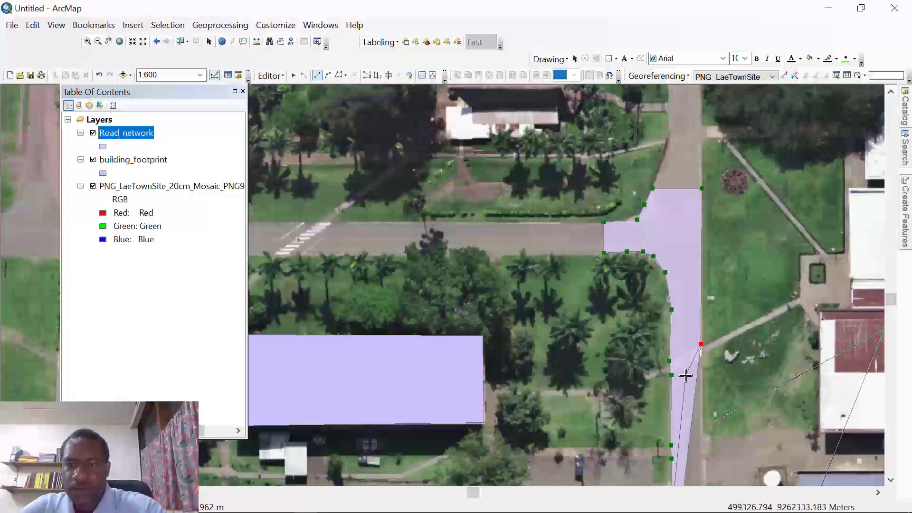
{"action": "left_click", "coordinate": [701, 357]}
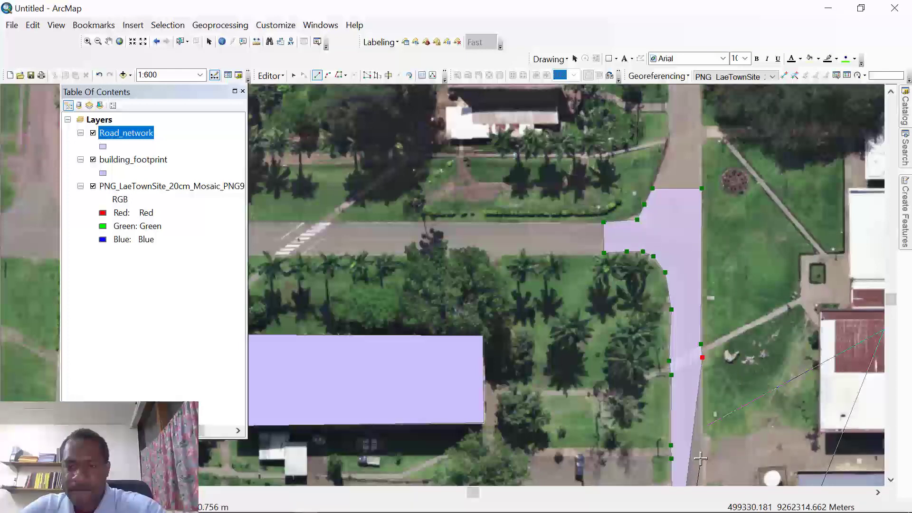
{"action": "left_click", "coordinate": [891, 479]}
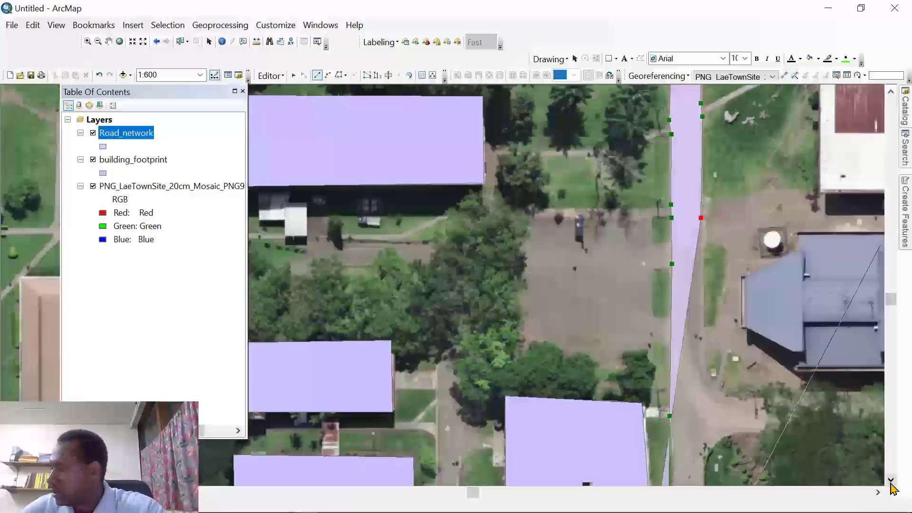
{"action": "left_click", "coordinate": [890, 480]}
{"action": "left_click", "coordinate": [891, 480]}
{"action": "left_click", "coordinate": [702, 202]}
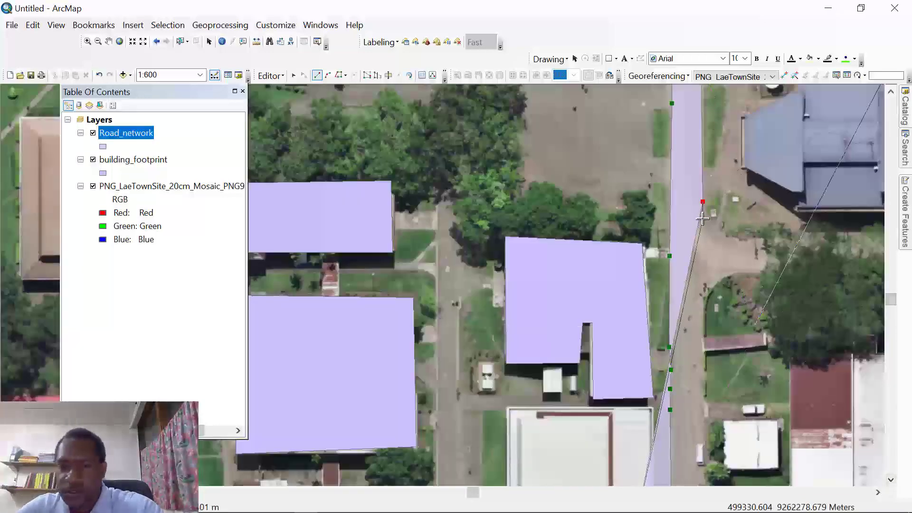
Trace the boundary around the mouth of the eastern driveway south of the blue-roofed building
{"action": "left_click", "coordinate": [703, 220]}
{"action": "left_click", "coordinate": [717, 236]}
{"action": "left_click", "coordinate": [731, 241]}
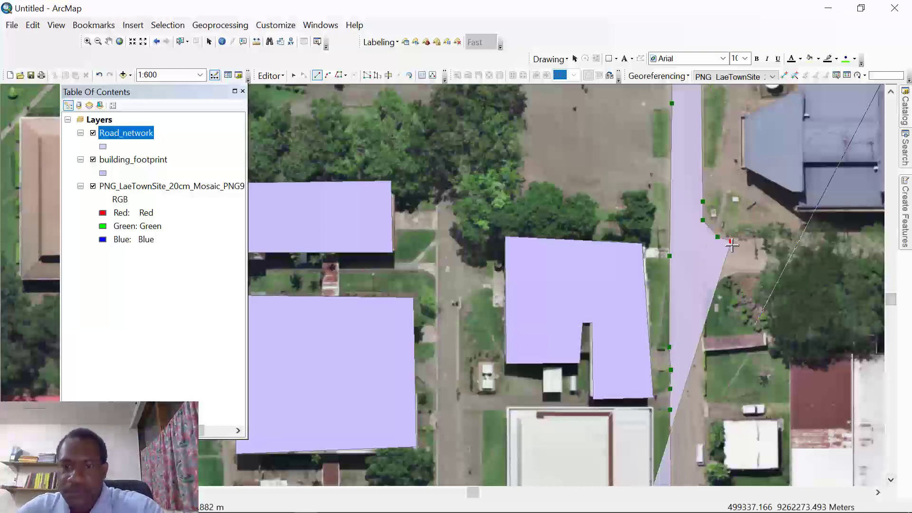
{"action": "left_click", "coordinate": [730, 268]}
{"action": "left_click", "coordinate": [714, 276]}
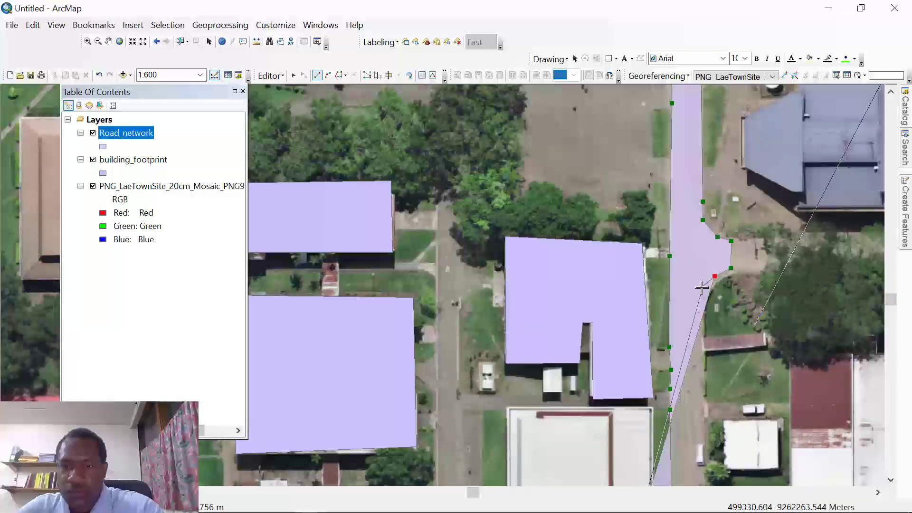
Extend the polygon's east edge south from the driveway to the junction beyond the large white-roofed building
{"action": "left_click", "coordinate": [702, 287]}
{"action": "left_click", "coordinate": [700, 313]}
{"action": "left_click", "coordinate": [701, 395]}
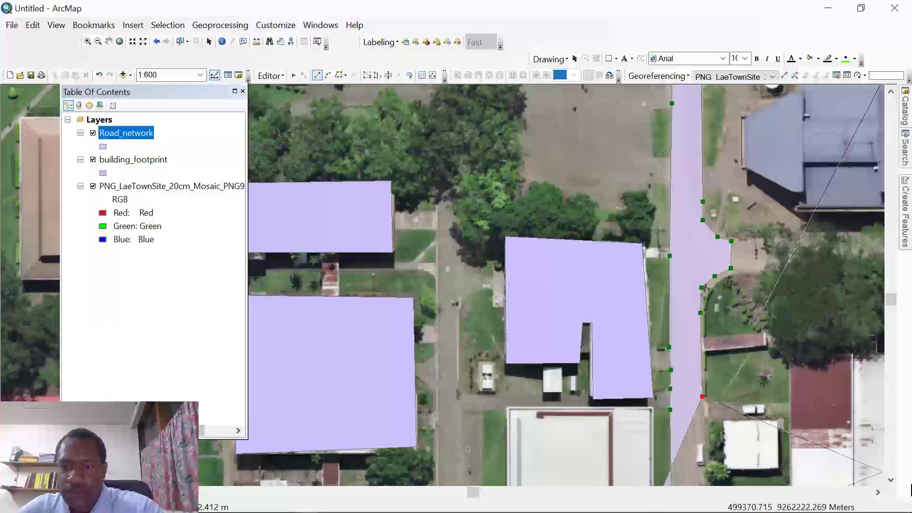
{"action": "key", "text": "Down"}
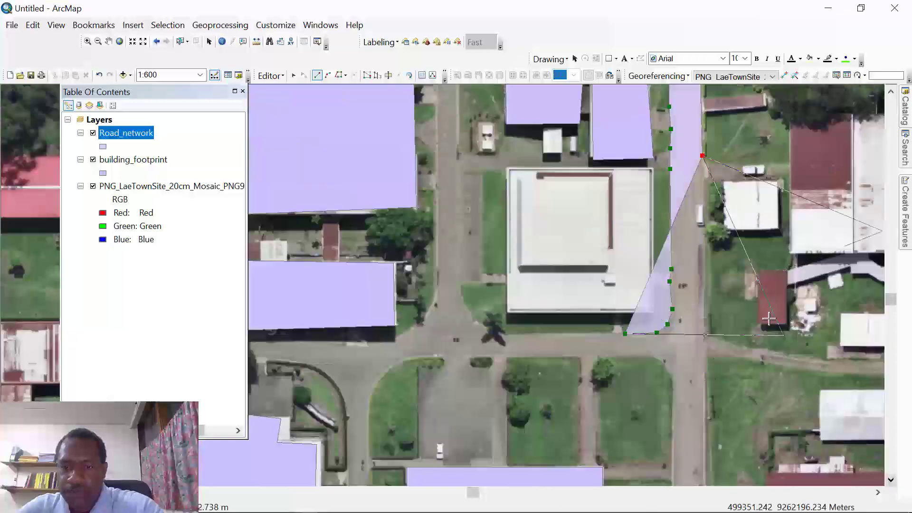
{"action": "left_click", "coordinate": [703, 278]}
{"action": "left_click", "coordinate": [705, 321]}
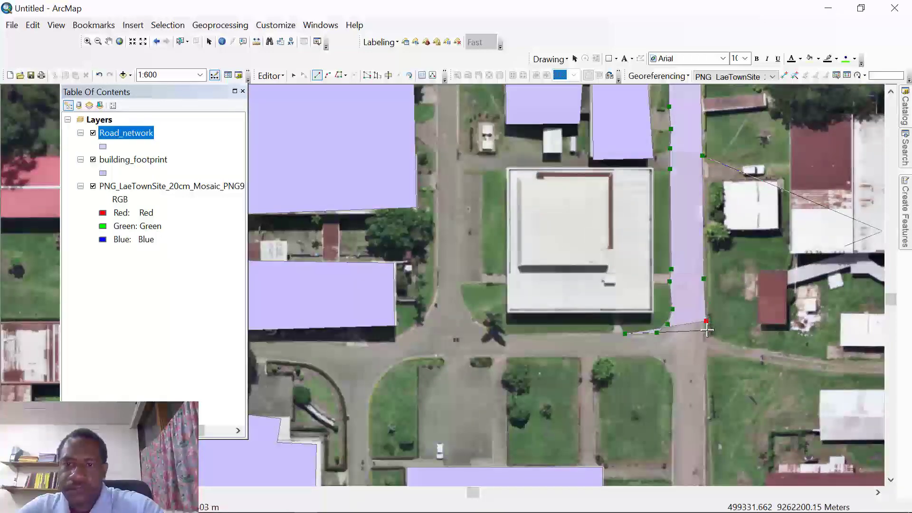
Trace around the start of the eastern path at the southern junction and return to the main road's east edge
{"action": "left_click", "coordinate": [717, 339]}
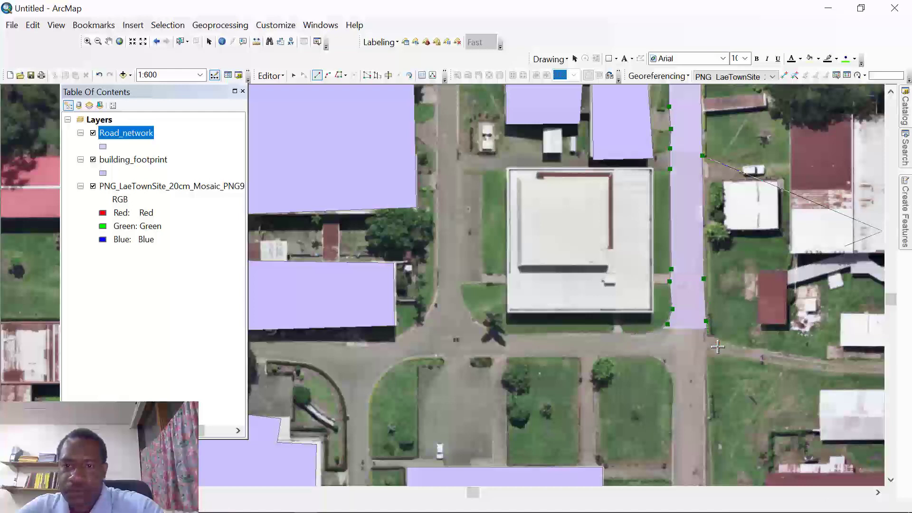
{"action": "left_click", "coordinate": [718, 347]}
{"action": "left_click", "coordinate": [719, 353]}
{"action": "left_click", "coordinate": [706, 352]}
{"action": "left_click", "coordinate": [708, 378]}
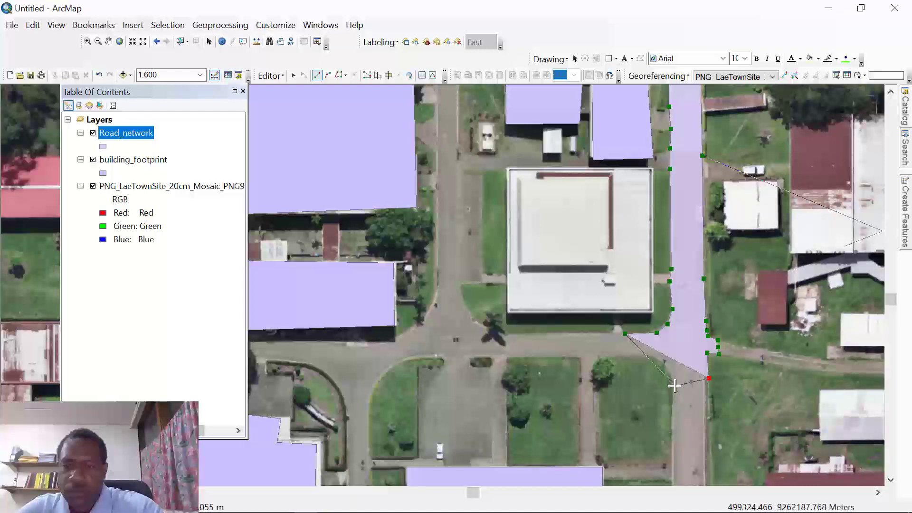
Cross the main road south of the junction, trace its southwest corner into the westward road, and finish the polygon
{"action": "left_click", "coordinate": [671, 386]}
{"action": "left_click", "coordinate": [666, 363]}
{"action": "left_click", "coordinate": [660, 353]}
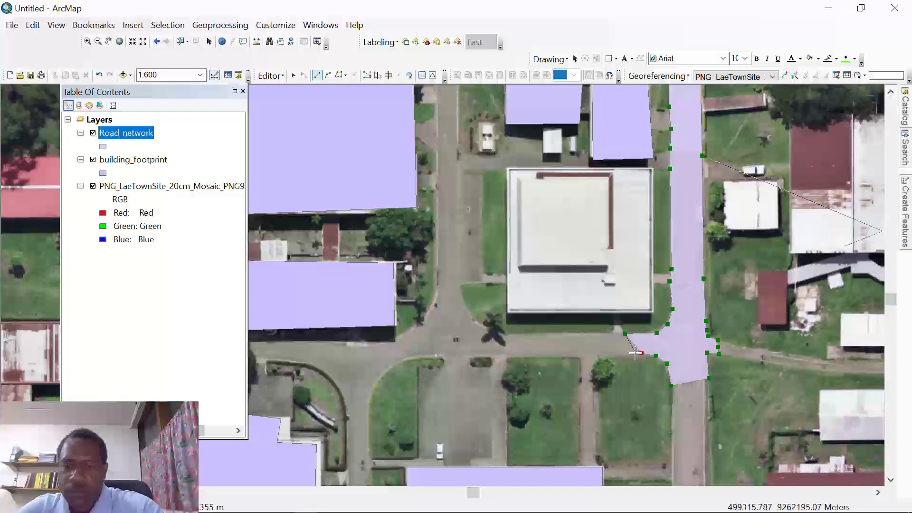
{"action": "double_click", "coordinate": [625, 352]}
{"action": "scroll", "coordinate": [695, 388], "scroll_direction": "up", "scroll_amount": 2}
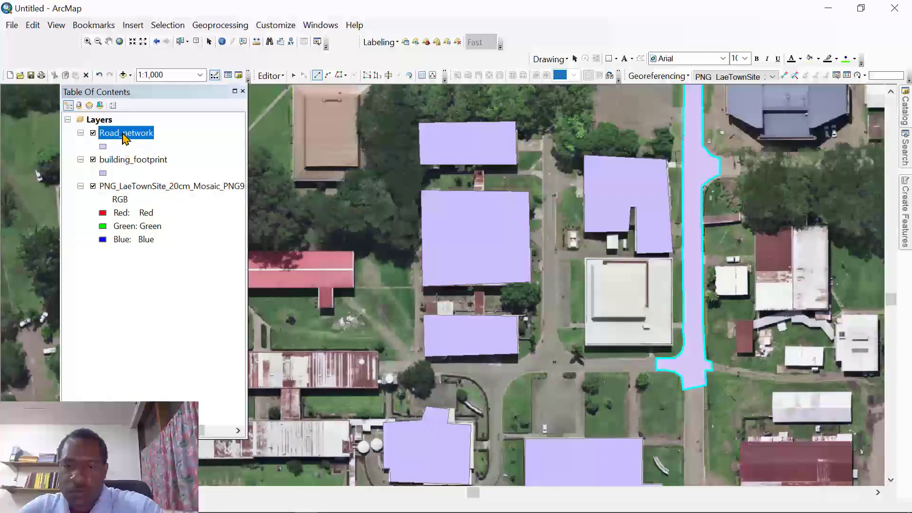
Open the Road_network attribute table and set the new polygon's road_nme to kumosi_drive
{"action": "right_click", "coordinate": [125, 138]}
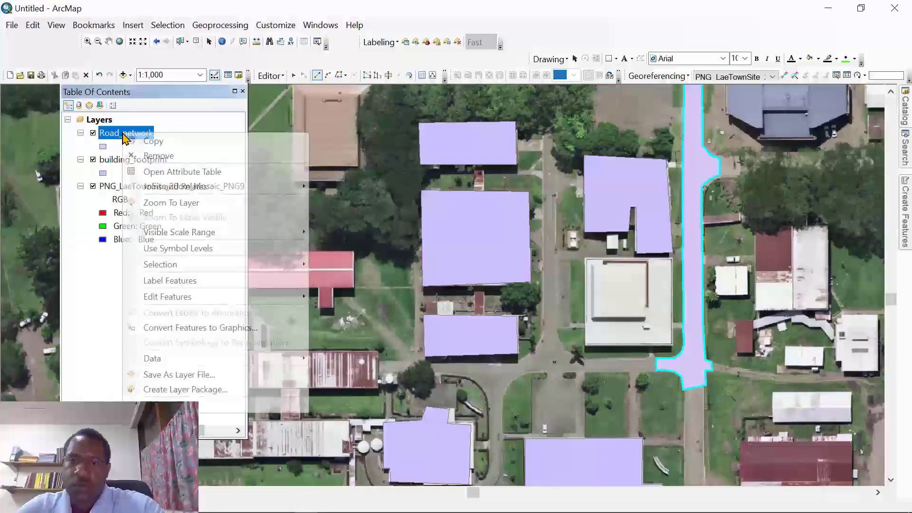
{"action": "left_click", "coordinate": [154, 171]}
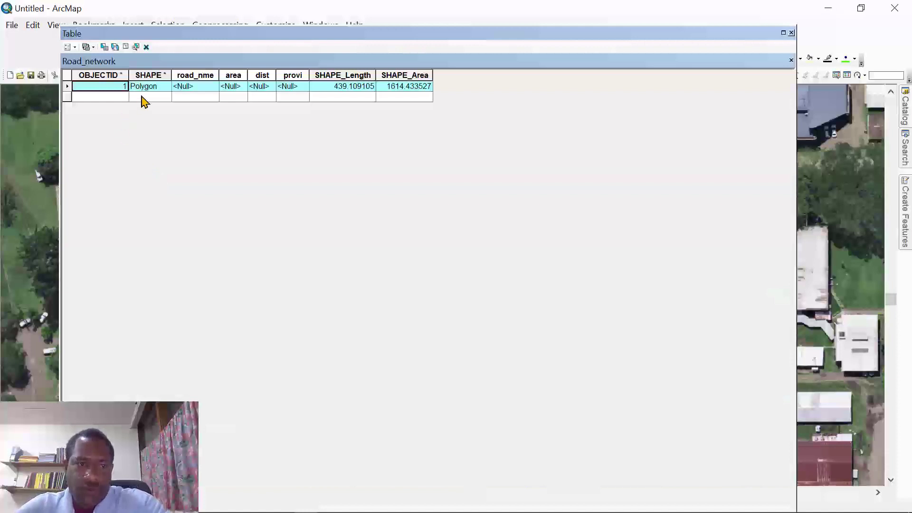
{"action": "left_click", "coordinate": [187, 90]}
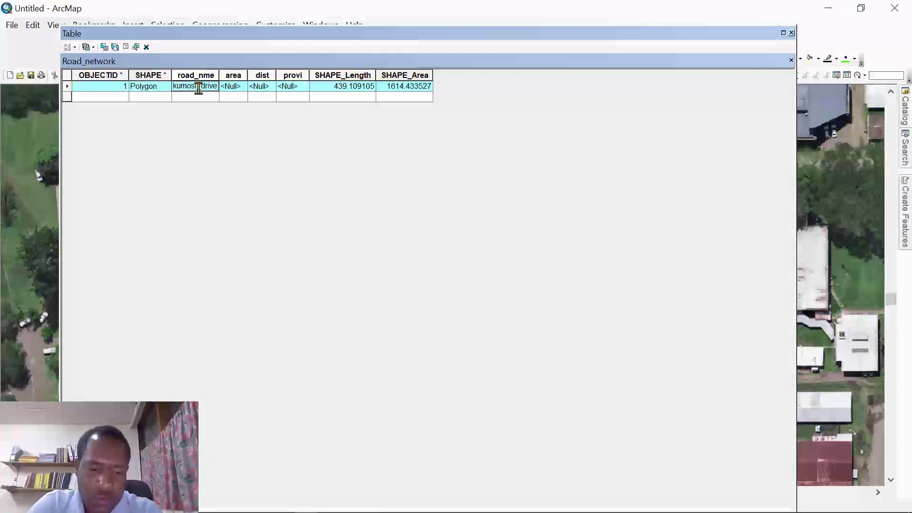
Calculate the area field for the selected record as Area in Square Meters, using the data source's coordinate system
{"action": "left_click", "coordinate": [229, 75]}
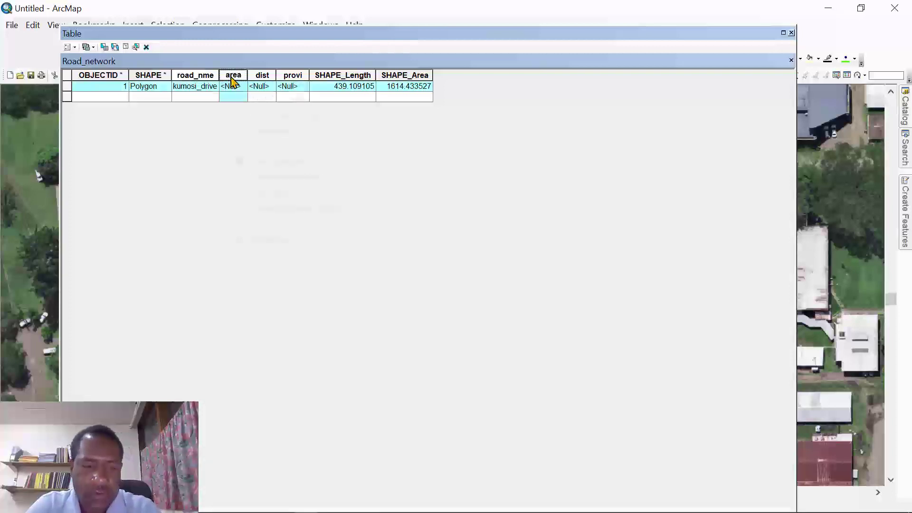
{"action": "left_click", "coordinate": [273, 176]}
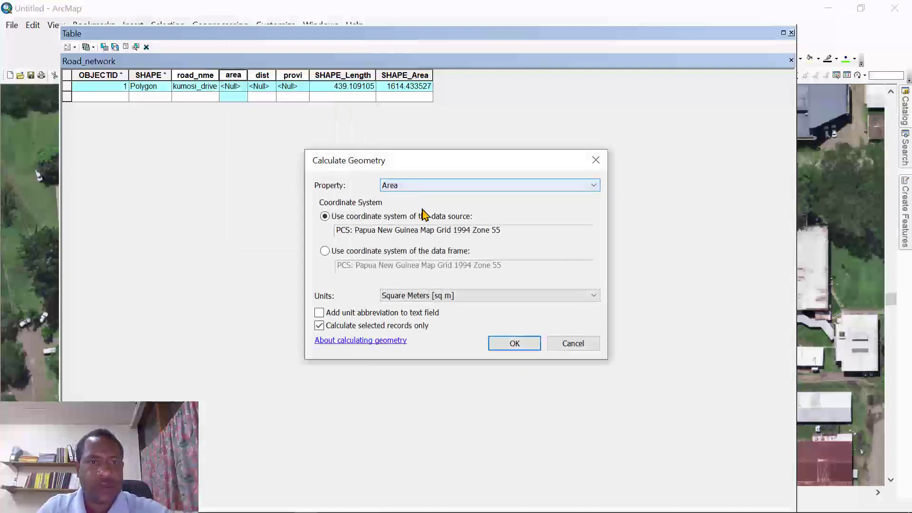
{"action": "left_click", "coordinate": [507, 338]}
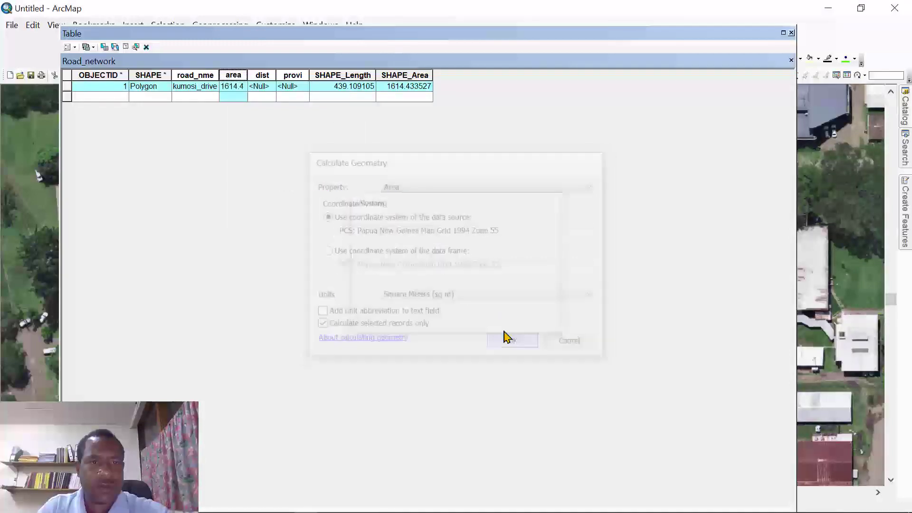
Set the road record's dist to Lae and its provi to Morobe
{"action": "left_click", "coordinate": [262, 86]}
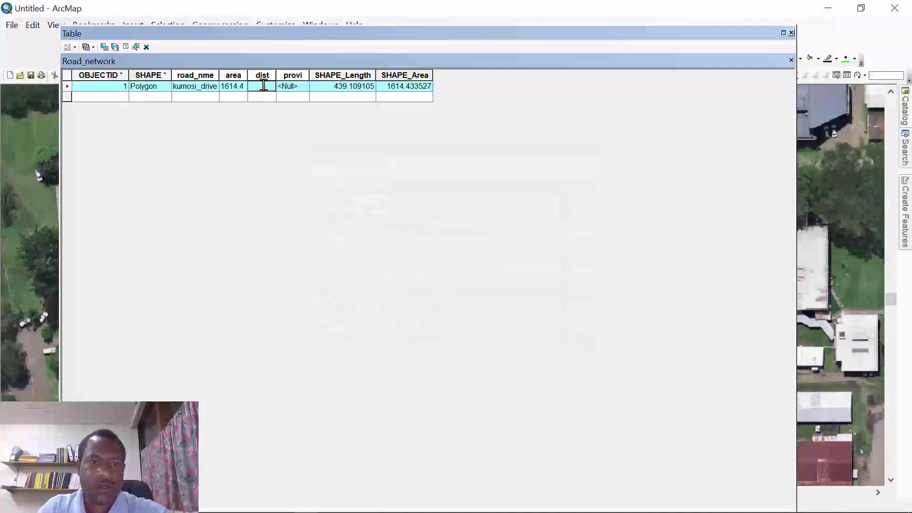
{"action": "type", "text": "Lae"}
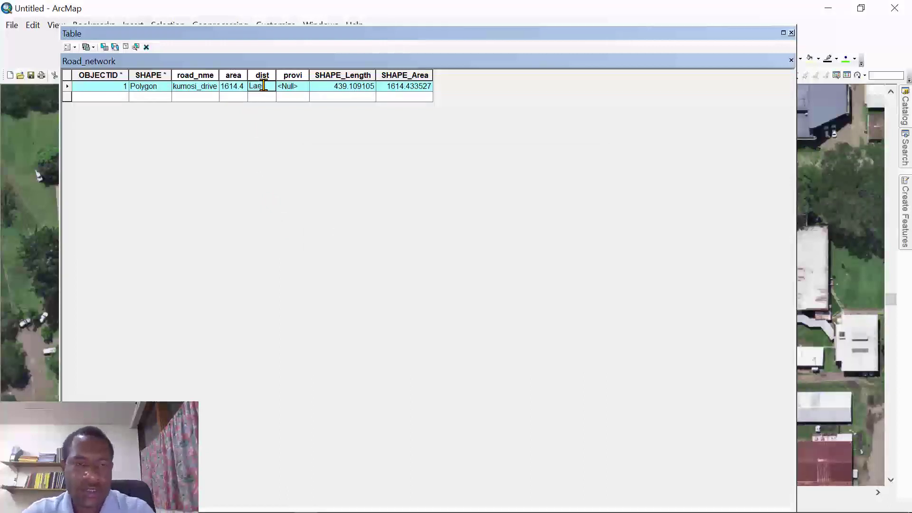
{"action": "left_click", "coordinate": [291, 87]}
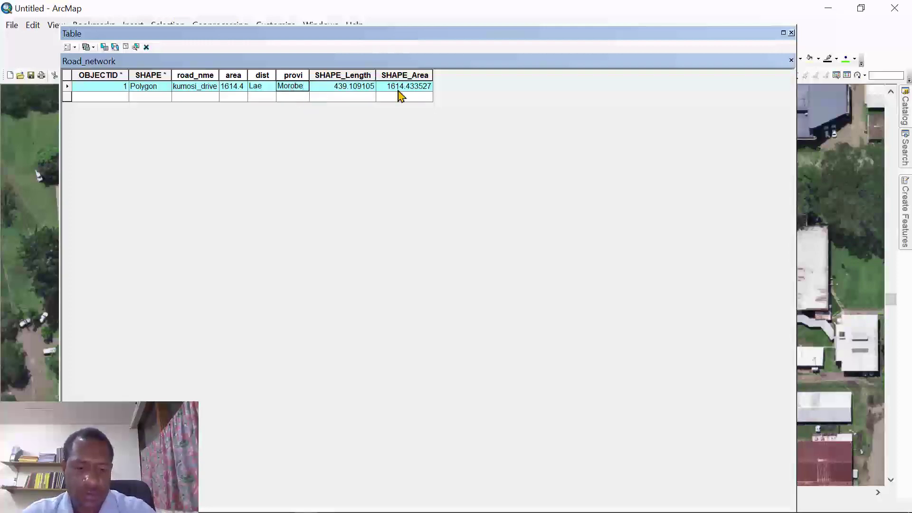
{"action": "left_click", "coordinate": [69, 47]}
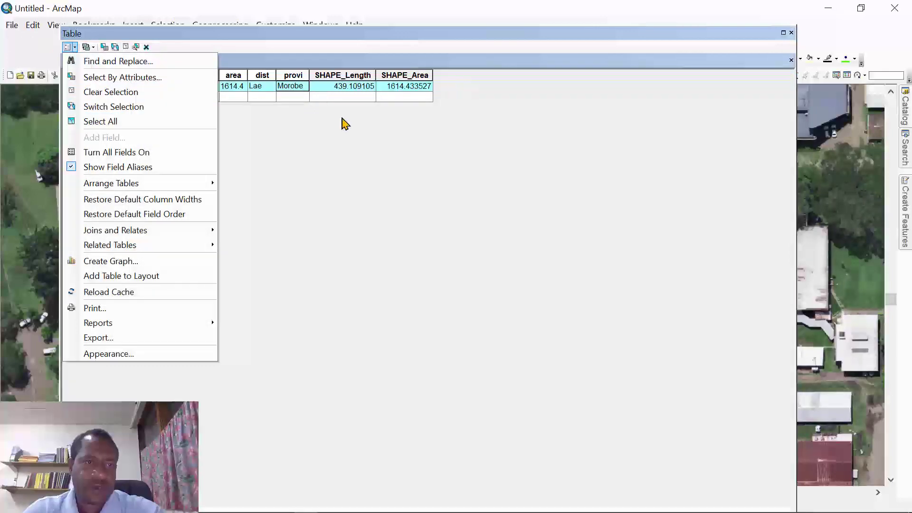
{"action": "left_click", "coordinate": [350, 40]}
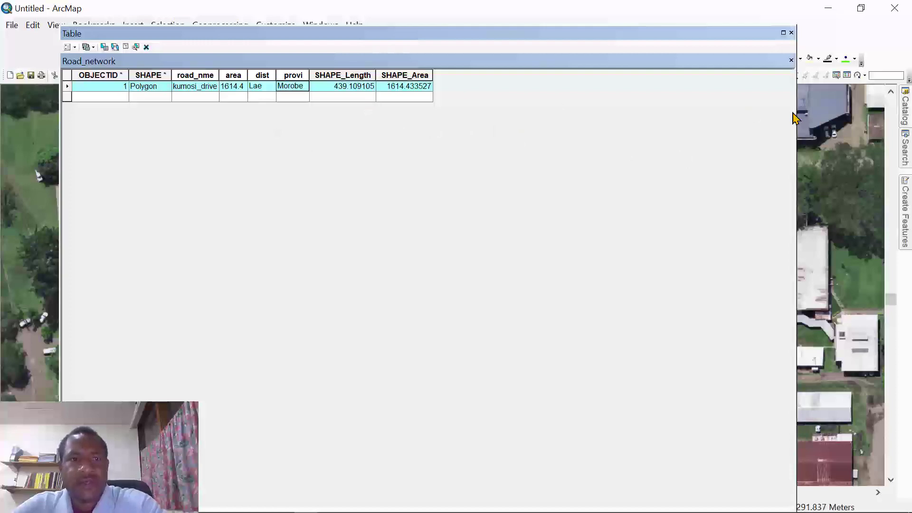
Narrow the attribute table and start a second road polygon along the northern east-west road's south edge, up to the finished polygon
{"action": "left_click_drag", "start_coordinate": [658, 143], "coordinate": [332, 207]}
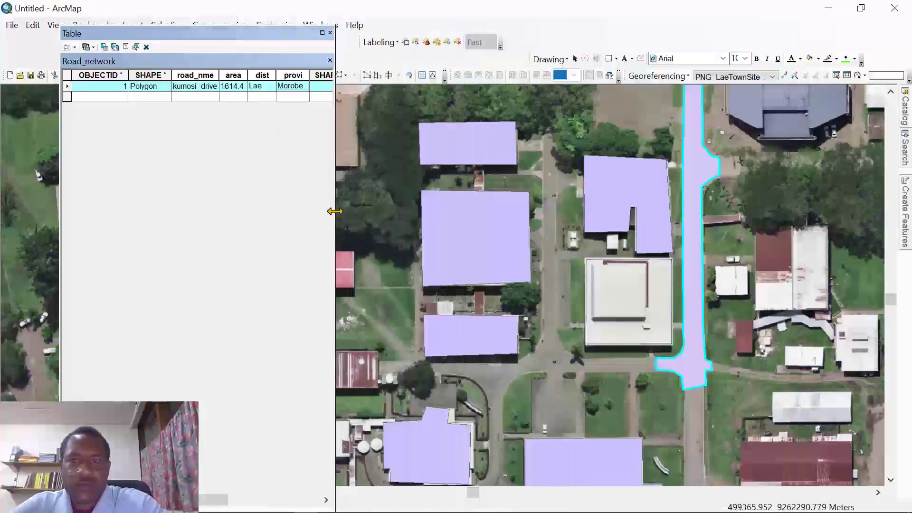
{"action": "scroll", "coordinate": [688, 378], "scroll_direction": "up", "scroll_amount": 2}
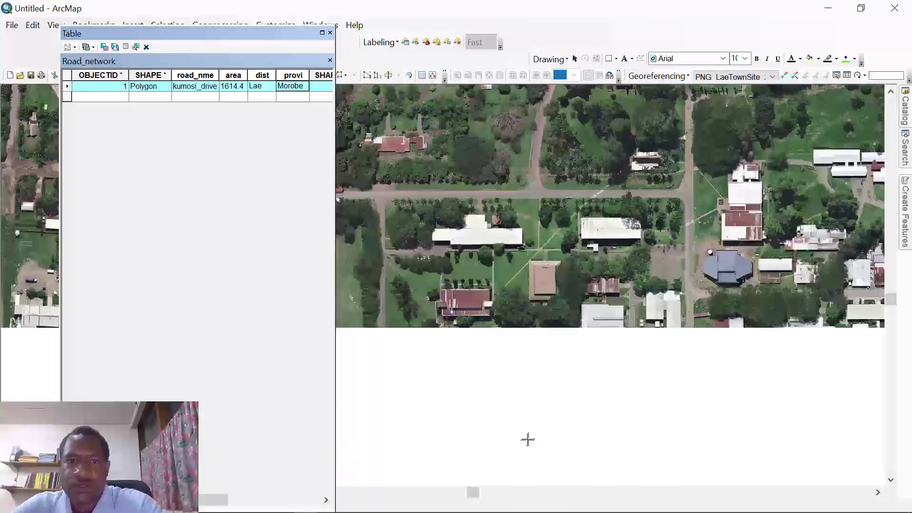
{"action": "left_click", "coordinate": [385, 199]}
{"action": "left_click", "coordinate": [434, 199]}
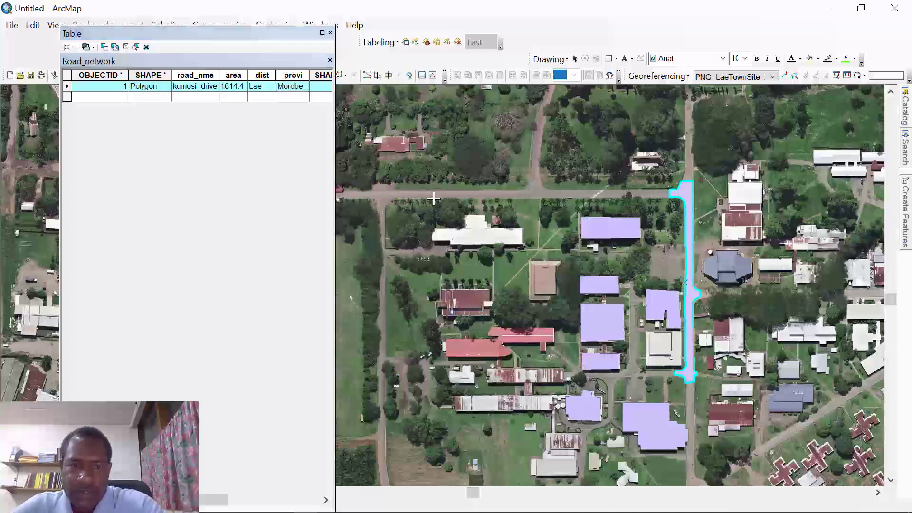
{"action": "left_click", "coordinate": [526, 196]}
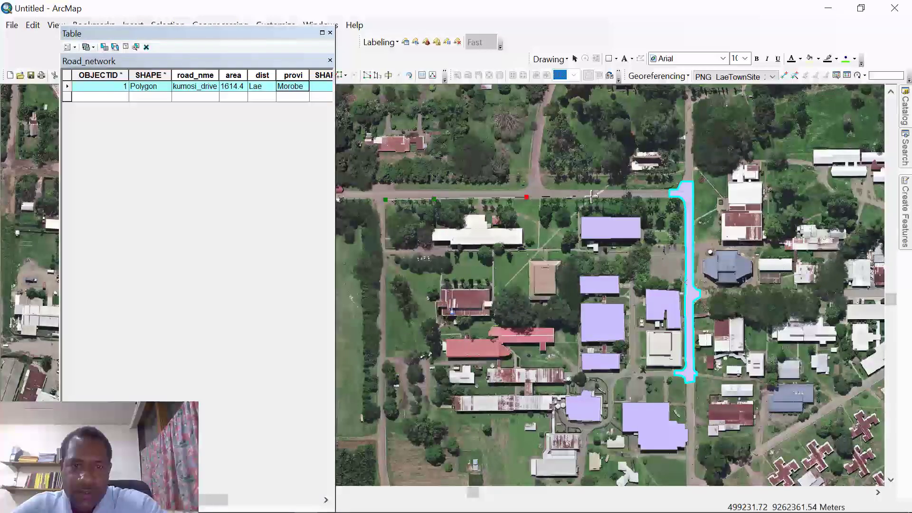
{"action": "left_click", "coordinate": [670, 196]}
{"action": "double_click", "coordinate": [671, 198]}
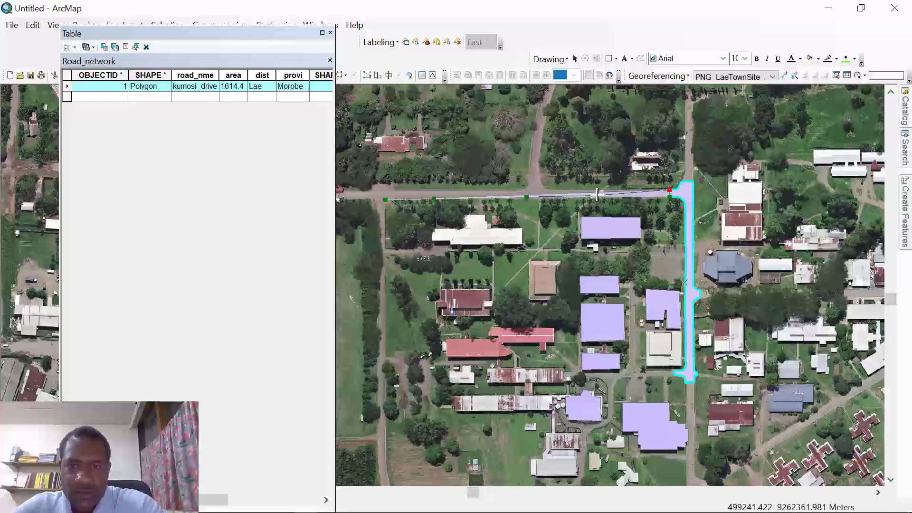
Trace the east-west road's north edge westward and around the mouth of the road branching north
{"action": "scroll", "coordinate": [591, 191], "scroll_direction": "down", "scroll_amount": 2}
{"action": "left_click", "coordinate": [594, 190]}
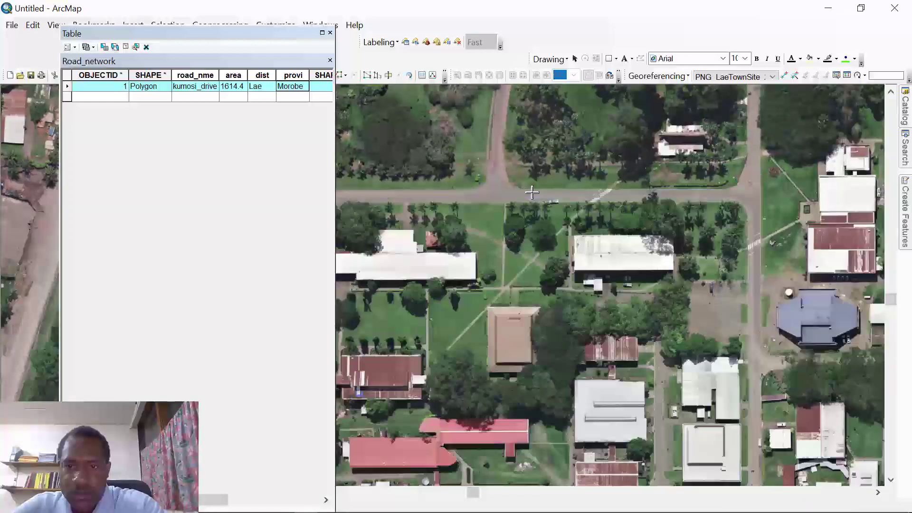
{"action": "left_click", "coordinate": [554, 189]}
{"action": "left_click", "coordinate": [514, 188]}
{"action": "left_click", "coordinate": [503, 180]}
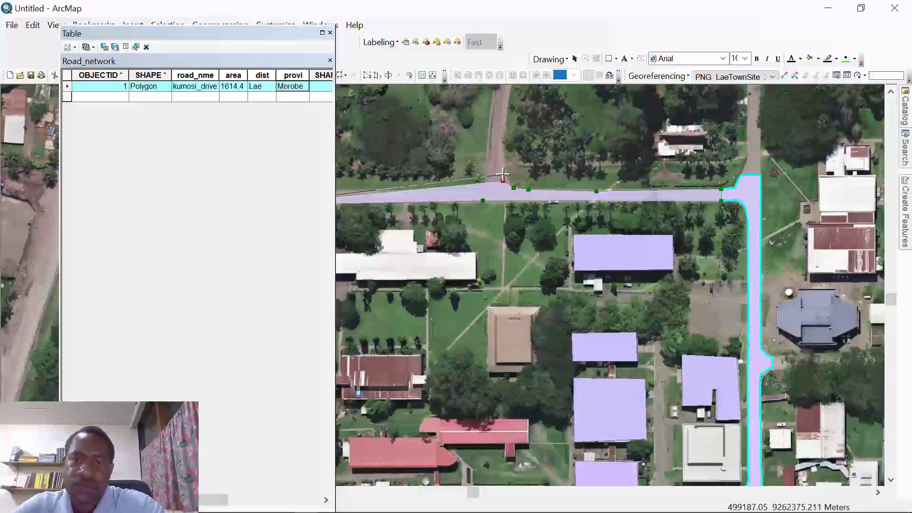
{"action": "left_click", "coordinate": [502, 174]}
{"action": "left_click", "coordinate": [488, 176]}
{"action": "left_click", "coordinate": [473, 189]}
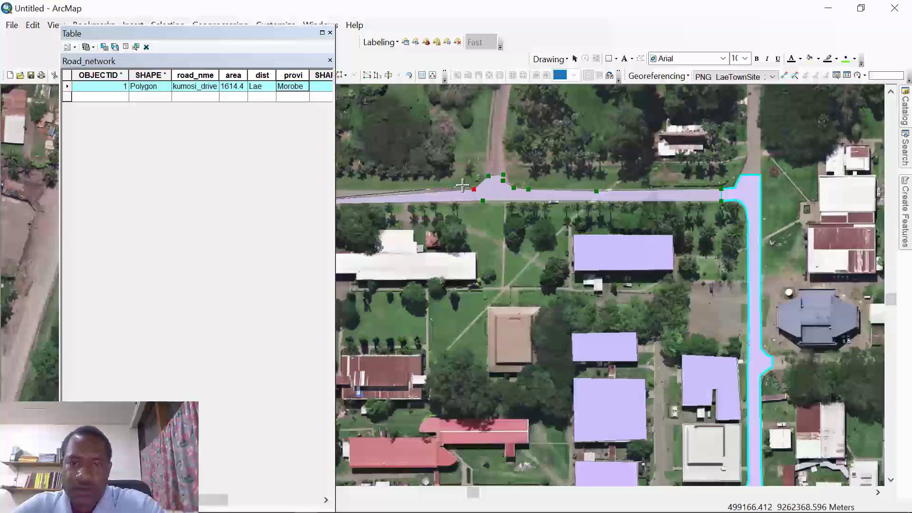
Complete the east-west road polygon by tracing its north edge westward to the western junction and finish the sketch
{"action": "left_click_drag", "start_coordinate": [474, 494], "coordinate": [470, 492]}
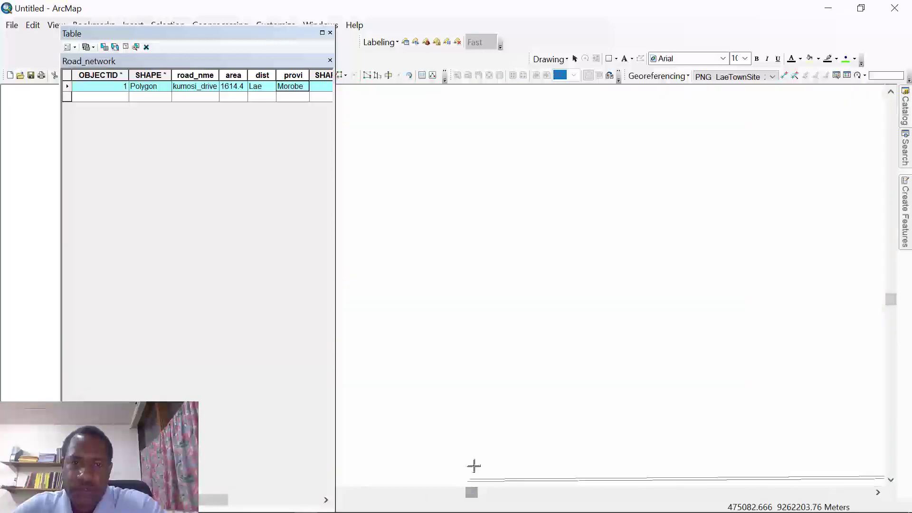
{"action": "right_click", "coordinate": [590, 335]}
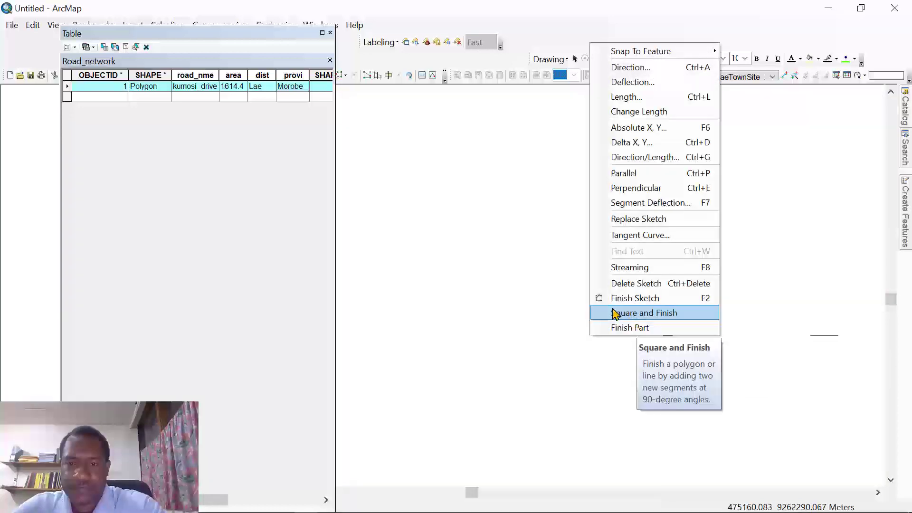
{"action": "left_click", "coordinate": [205, 39]}
{"action": "left_click_drag", "start_coordinate": [205, 39], "coordinate": [217, 150]}
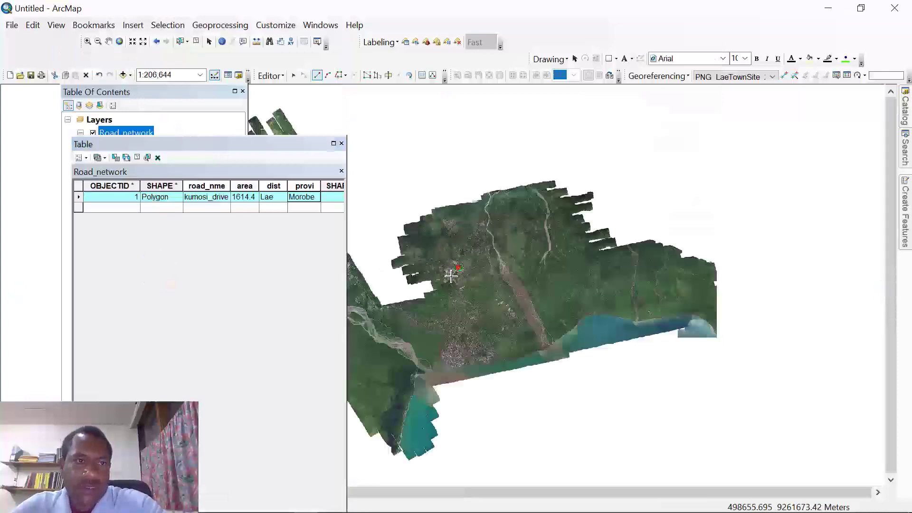
{"action": "scroll", "coordinate": [451, 273], "scroll_direction": "up", "scroll_amount": 1}
{"action": "scroll", "coordinate": [459, 275], "scroll_direction": "up", "scroll_amount": 3}
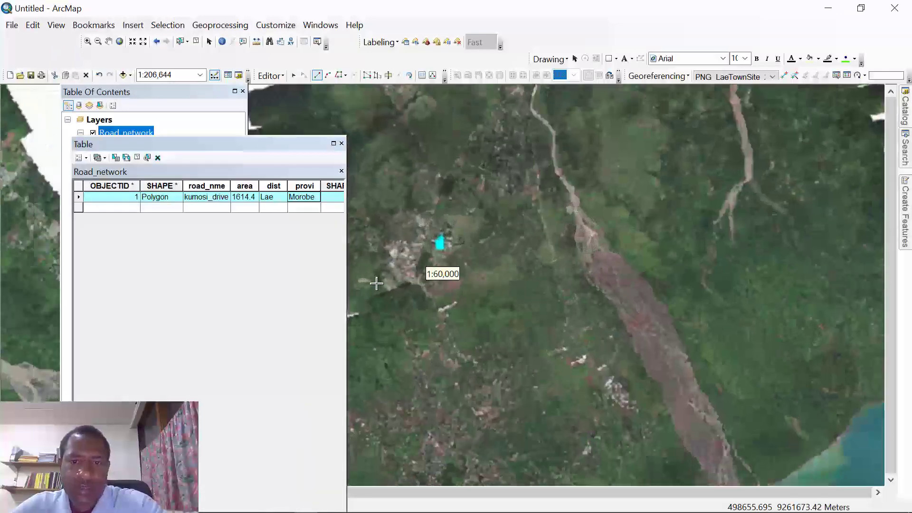
{"action": "scroll", "coordinate": [402, 228], "scroll_direction": "up", "scroll_amount": 3}
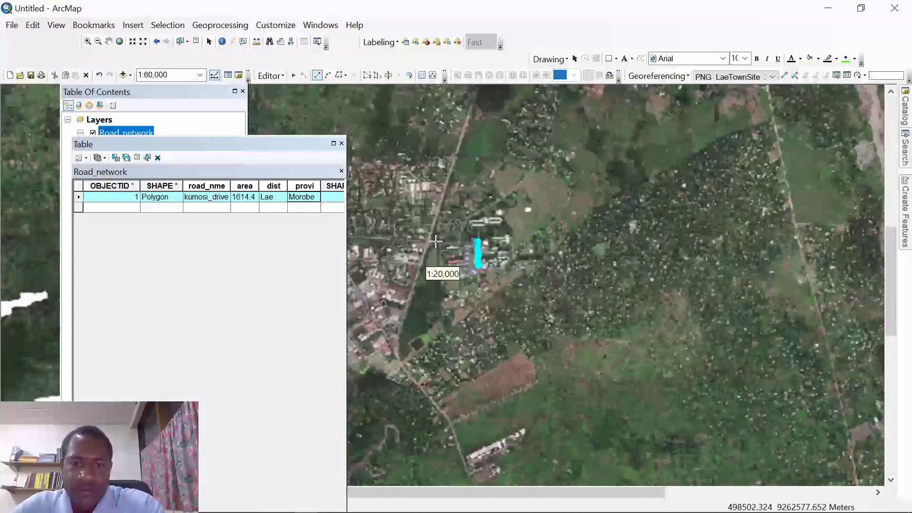
{"action": "scroll", "coordinate": [437, 244], "scroll_direction": "up", "scroll_amount": 3}
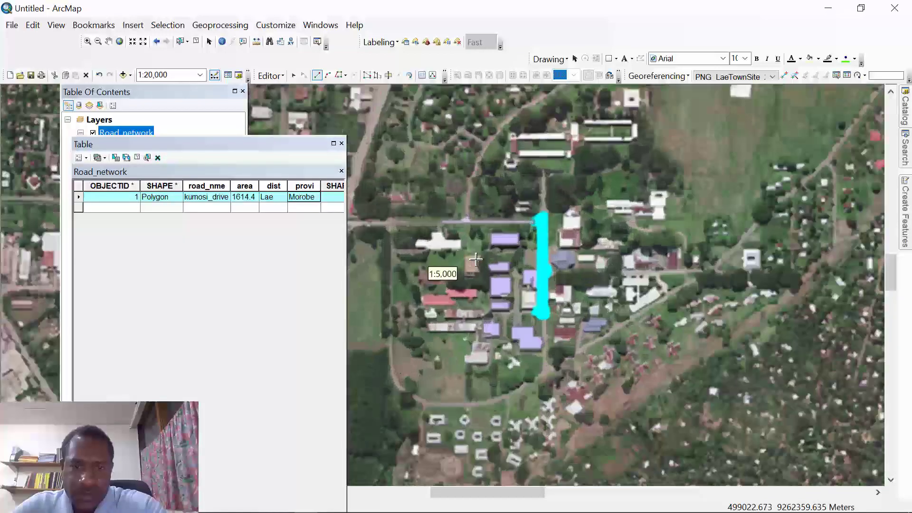
{"action": "scroll", "coordinate": [432, 212], "scroll_direction": "up", "scroll_amount": 2}
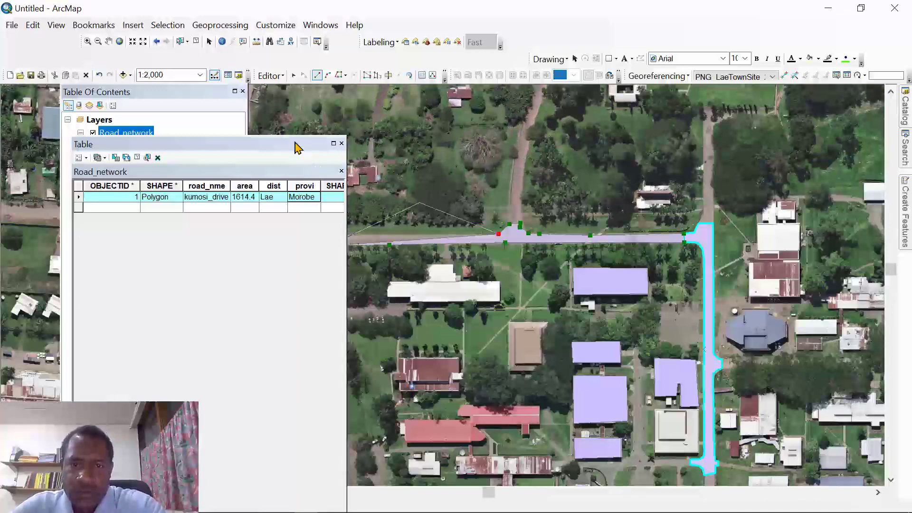
{"action": "left_click_drag", "start_coordinate": [297, 147], "coordinate": [179, 142]}
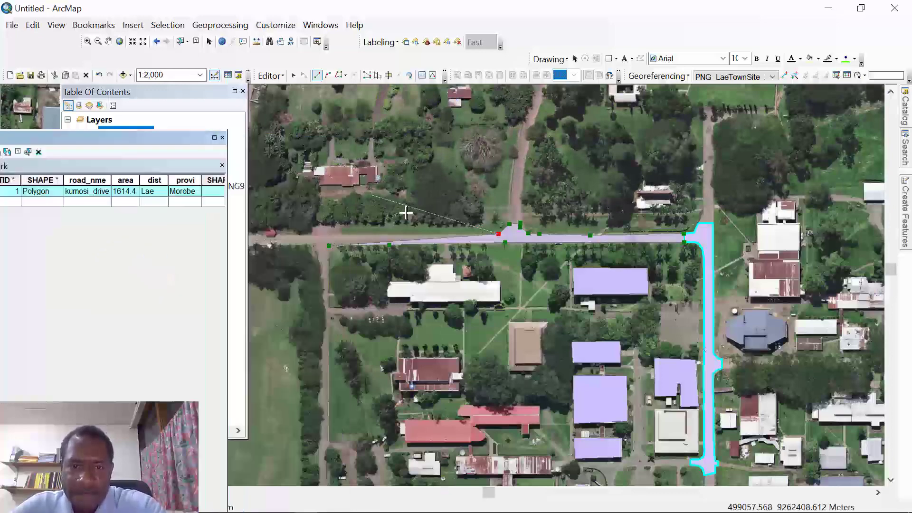
{"action": "left_click", "coordinate": [465, 232]}
{"action": "double_click", "coordinate": [453, 232]}
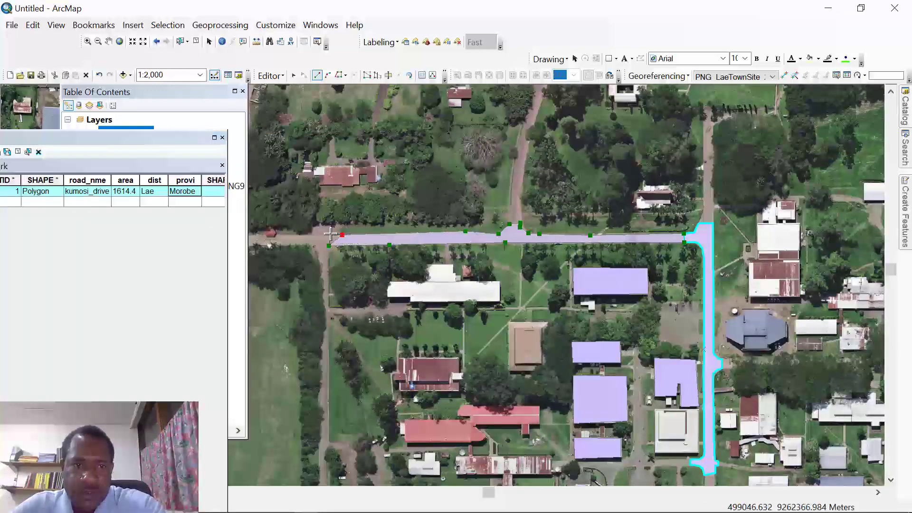
Bring the attribute table's fields into view and set the new road record's road_nme to indepence_drive
{"action": "left_click", "coordinate": [98, 94]}
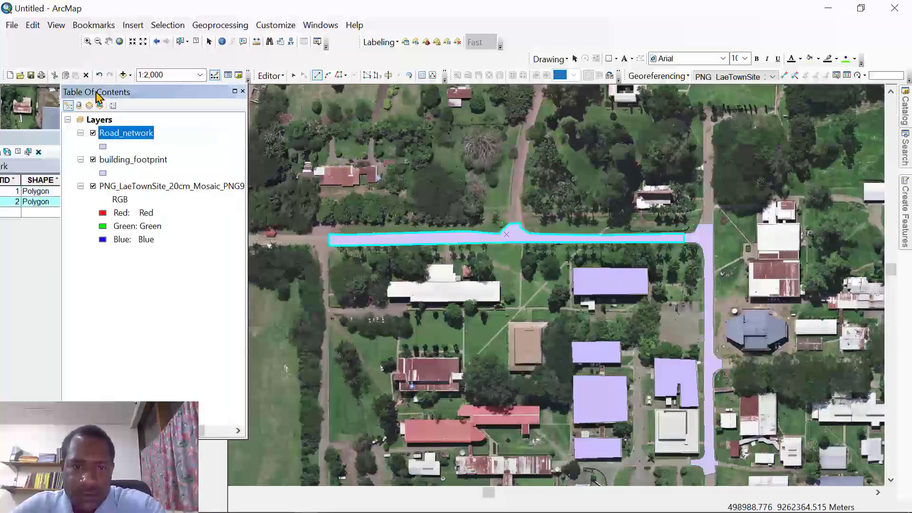
{"action": "left_click_drag", "start_coordinate": [129, 89], "coordinate": [223, 53]}
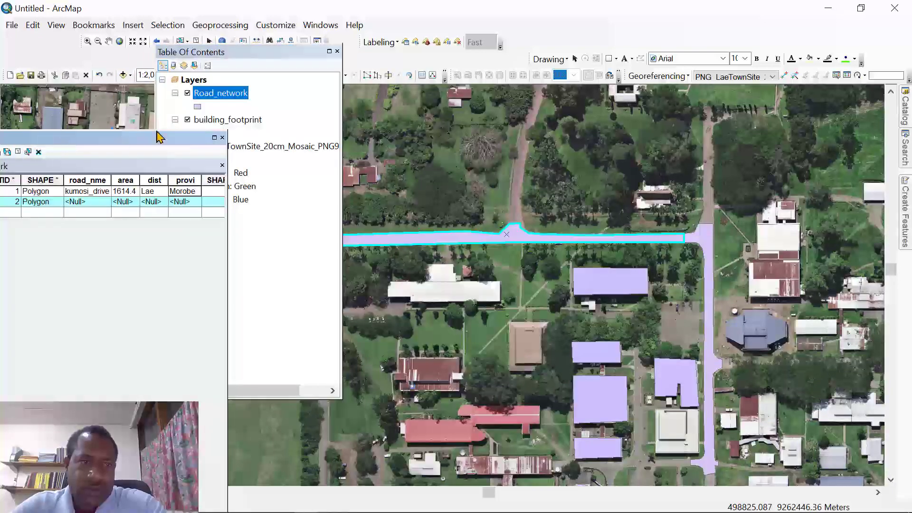
{"action": "left_click_drag", "start_coordinate": [70, 159], "coordinate": [311, 78]}
{"action": "left_click", "coordinate": [317, 133]}
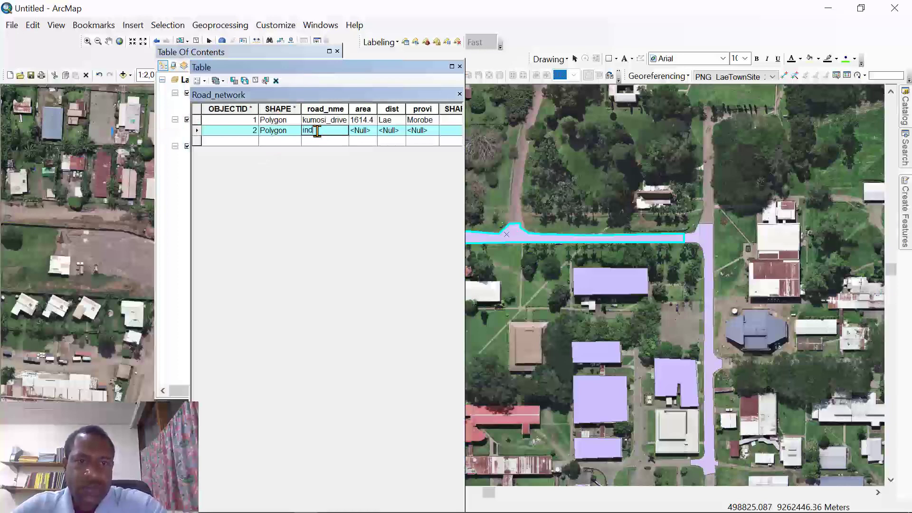
{"action": "type", "text": "indepence"}
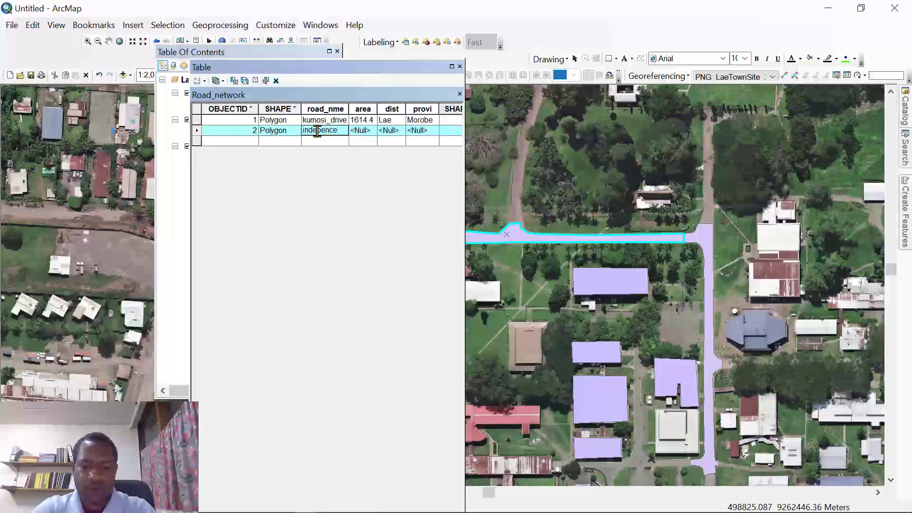
{"action": "type", "text": "_drive"}
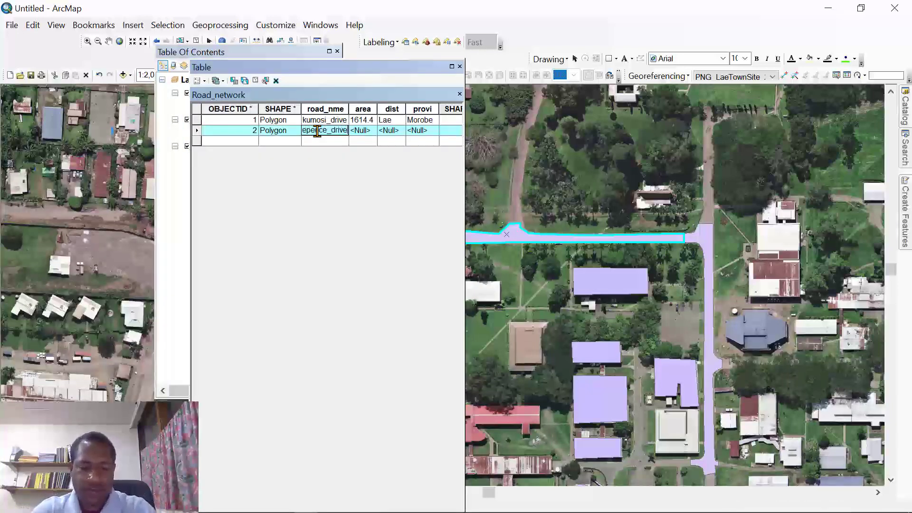
Calculate the new road record's area in Square Meters, using the coordinate system of the data source
{"action": "left_click", "coordinate": [363, 109]}
{"action": "right_click", "coordinate": [363, 109]}
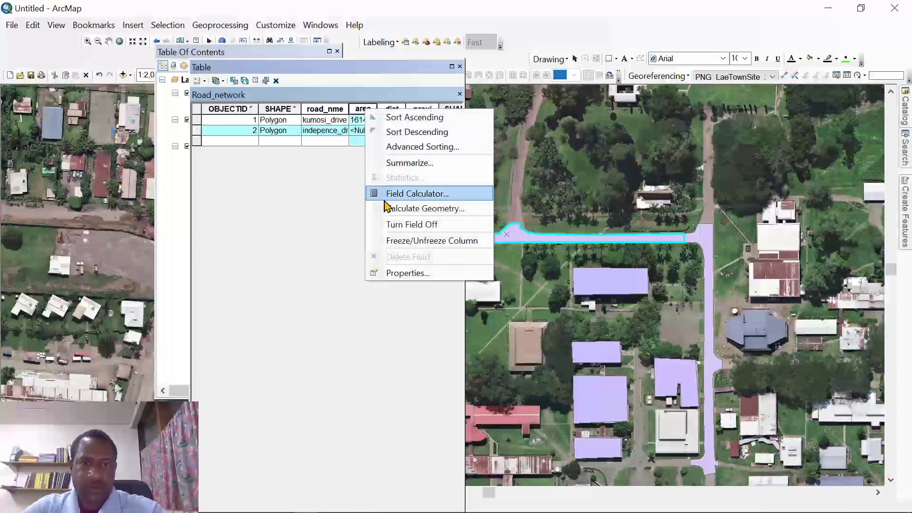
{"action": "left_click", "coordinate": [387, 208]}
{"action": "left_click", "coordinate": [504, 340]}
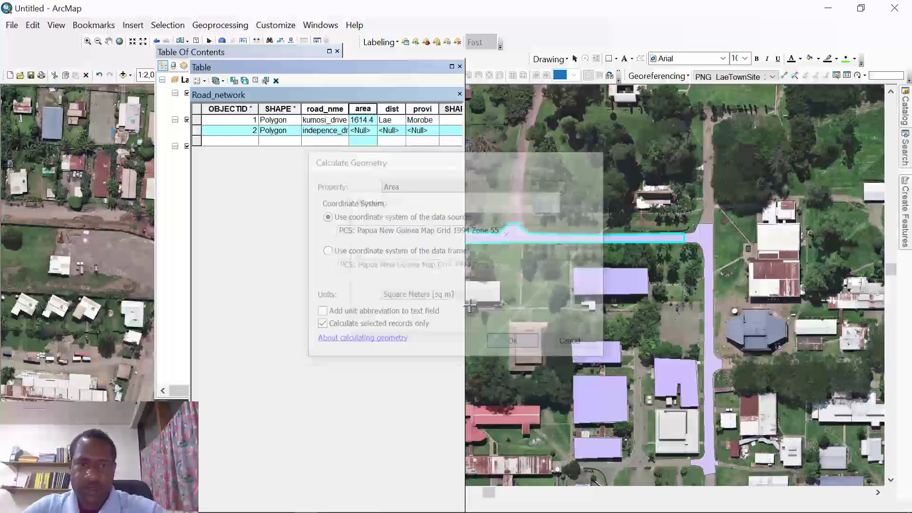
Set the second road record's dist to Lae and provi to Morobe, and widen the attribute table to show every field
{"action": "left_click", "coordinate": [386, 132]}
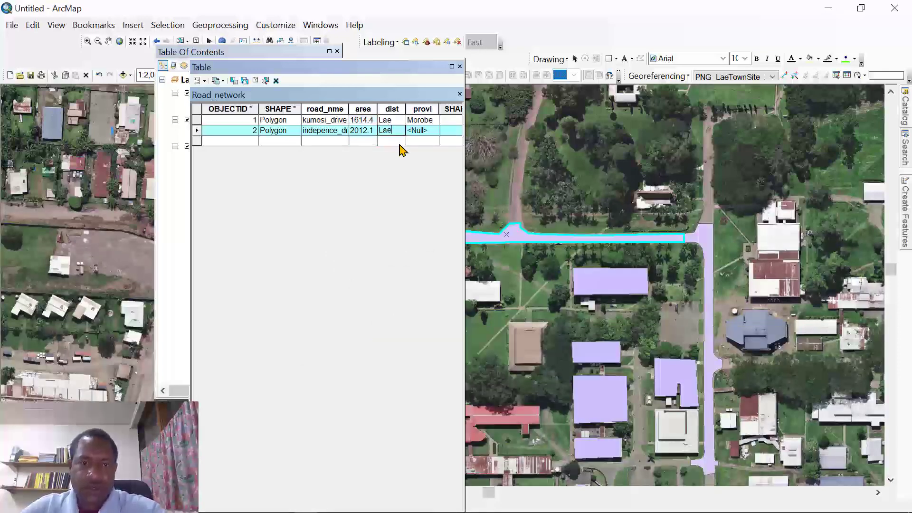
{"action": "left_click", "coordinate": [421, 131]}
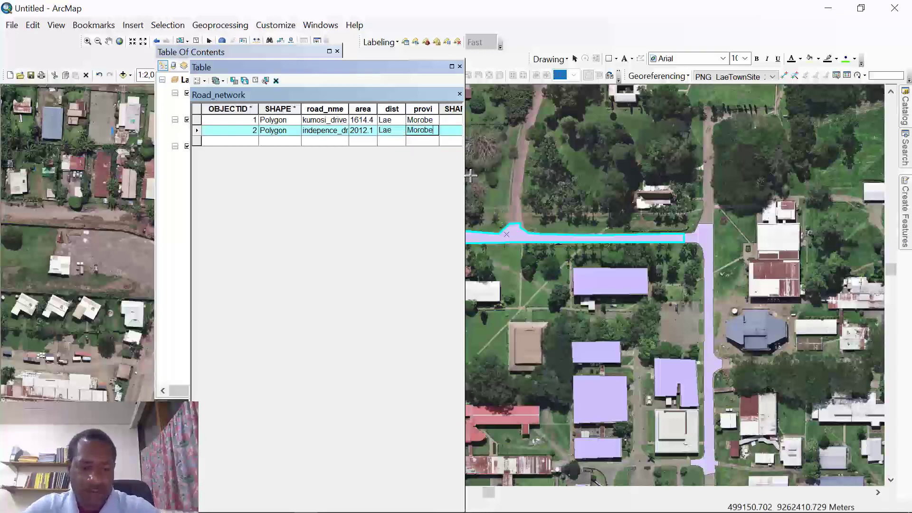
{"action": "left_click_drag", "start_coordinate": [464, 175], "coordinate": [783, 198]}
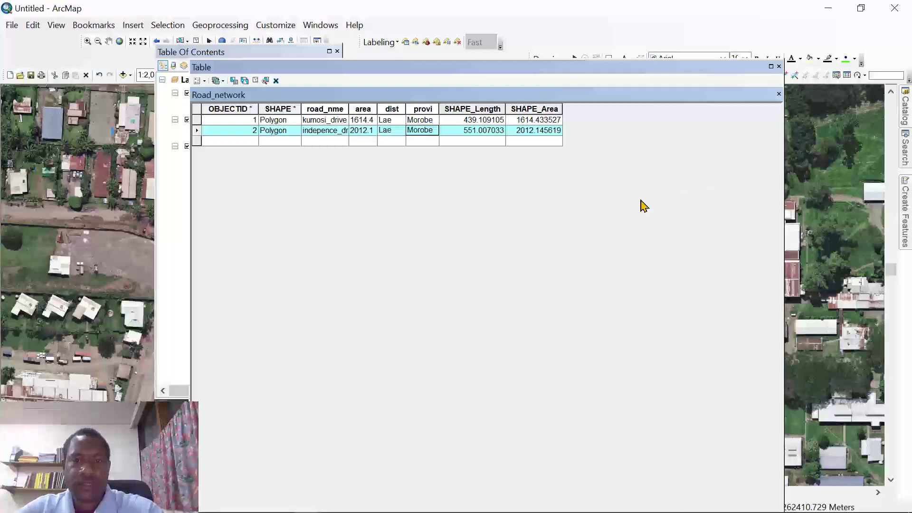
Move the attribute table and layer list clear of the editing controls and stop the edit session
{"action": "left_click", "coordinate": [200, 80]}
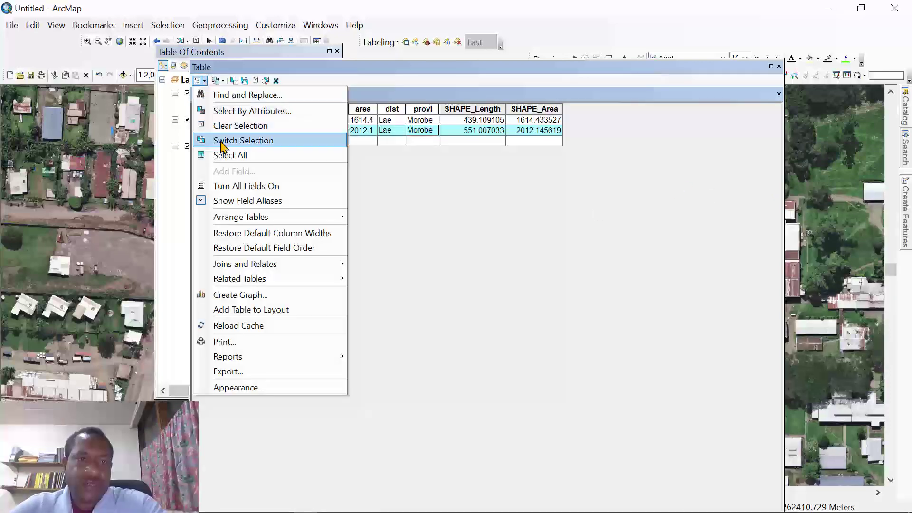
{"action": "left_click", "coordinate": [336, 14]}
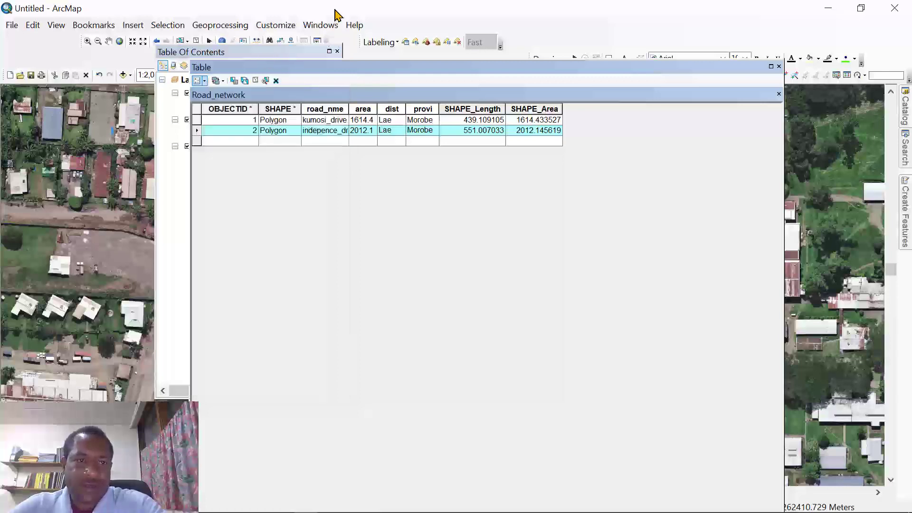
{"action": "left_click_drag", "start_coordinate": [278, 71], "coordinate": [240, 162]}
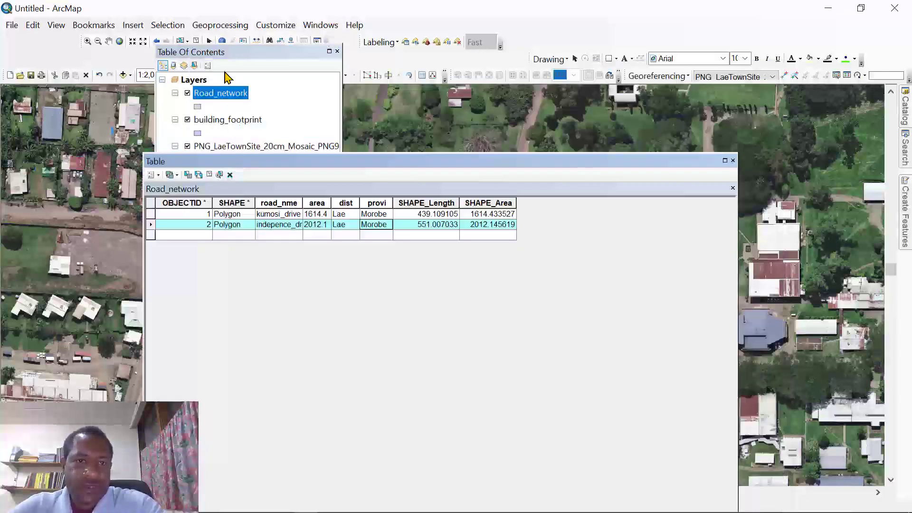
{"action": "left_click_drag", "start_coordinate": [240, 56], "coordinate": [127, 141]}
{"action": "left_click", "coordinate": [270, 75]}
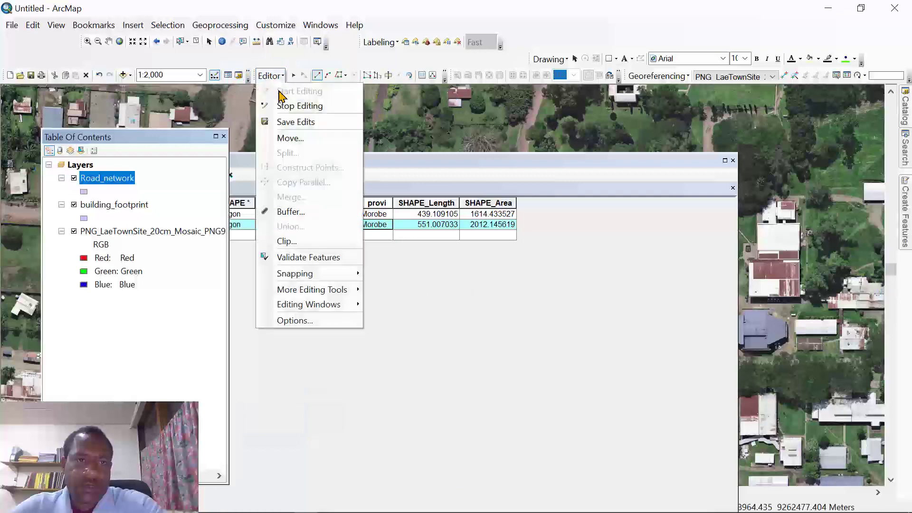
{"action": "left_click", "coordinate": [280, 91]}
{"action": "left_click", "coordinate": [271, 75]}
{"action": "left_click", "coordinate": [285, 98]}
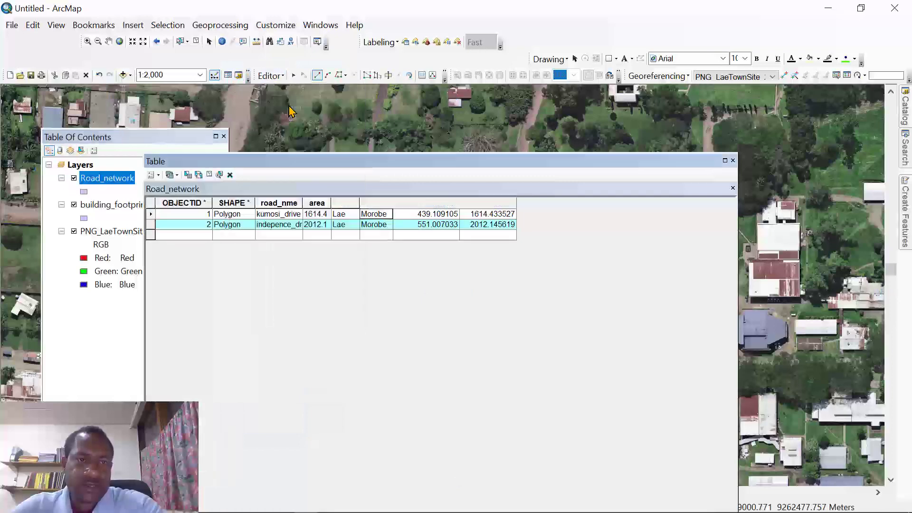
Add a Text field named type to the Road_network attribute table
{"action": "left_click", "coordinate": [170, 175]}
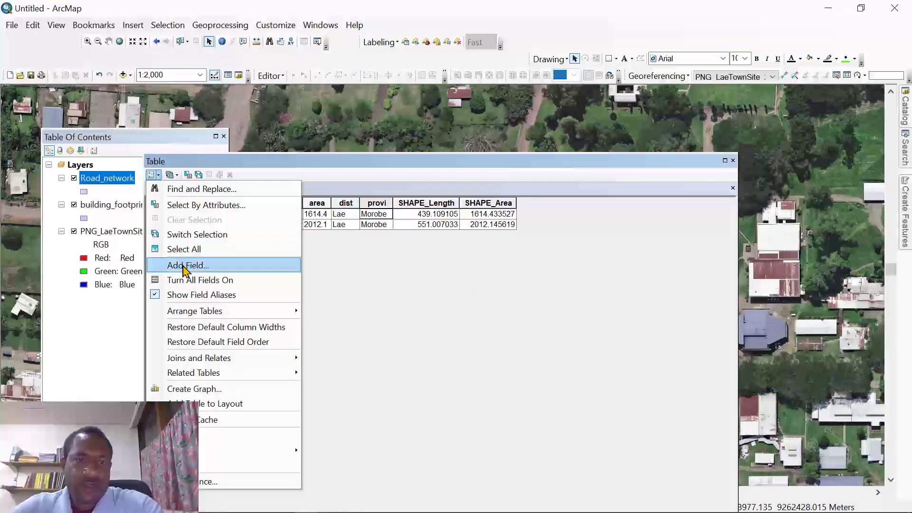
{"action": "left_click", "coordinate": [183, 265]}
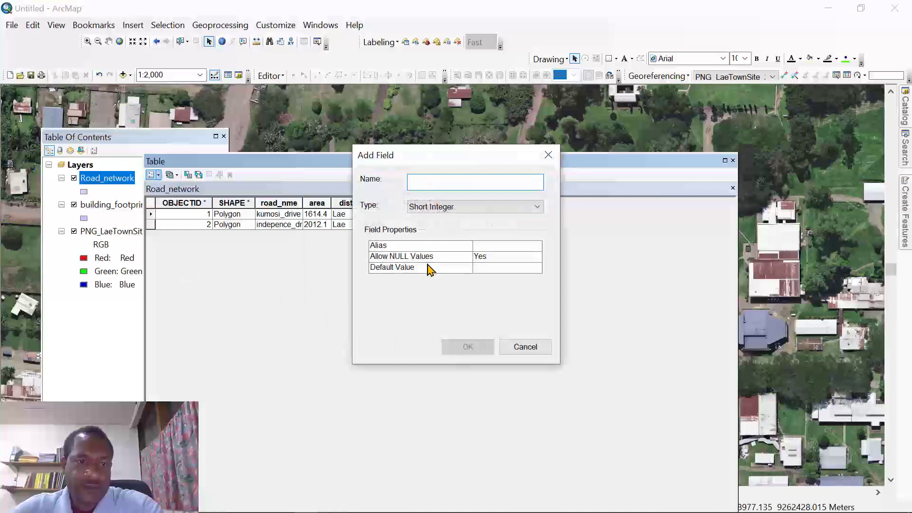
{"action": "type", "text": "type"}
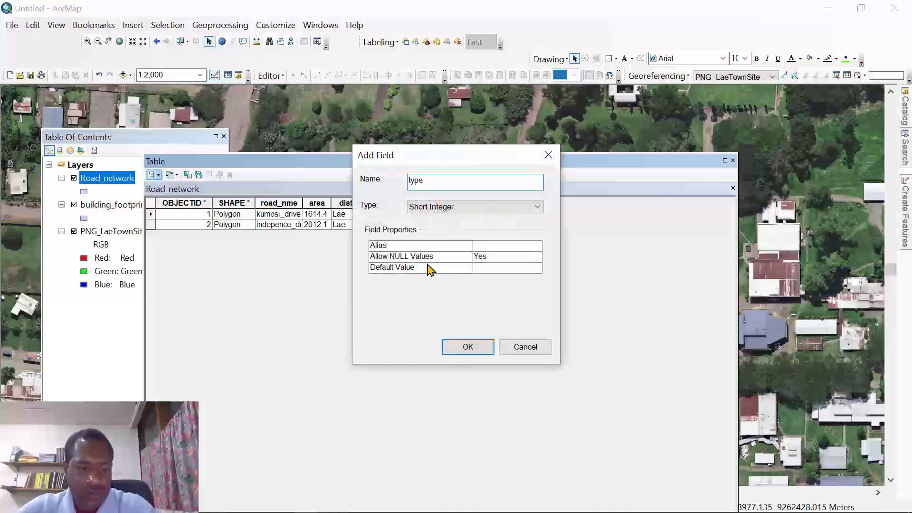
{"action": "left_click", "coordinate": [480, 209]}
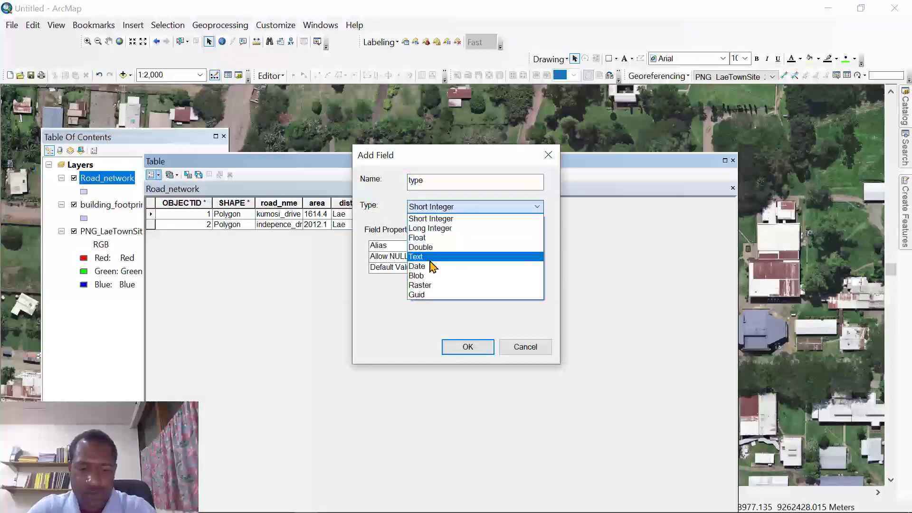
{"action": "left_click", "coordinate": [432, 259]}
{"action": "left_click", "coordinate": [466, 348]}
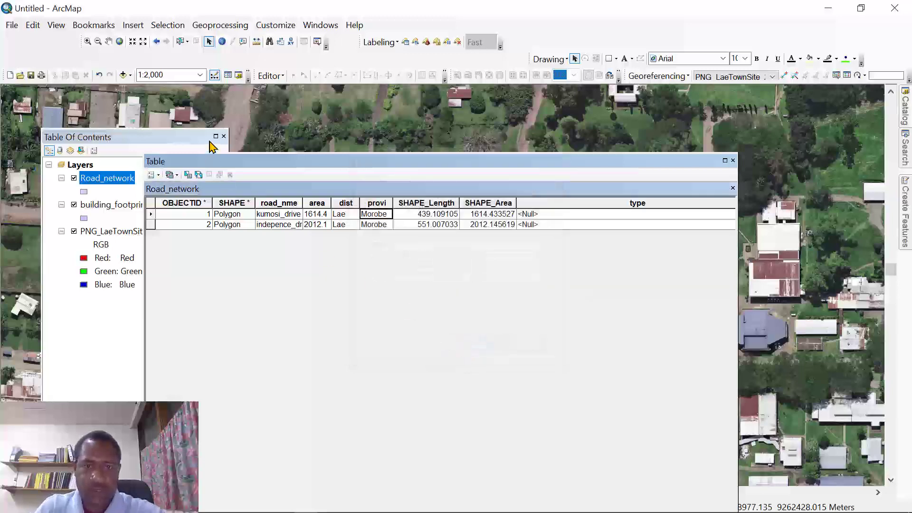
Add a Text field named condition to the Road_network table and reposition the table over the map
{"action": "left_click", "coordinate": [153, 175]}
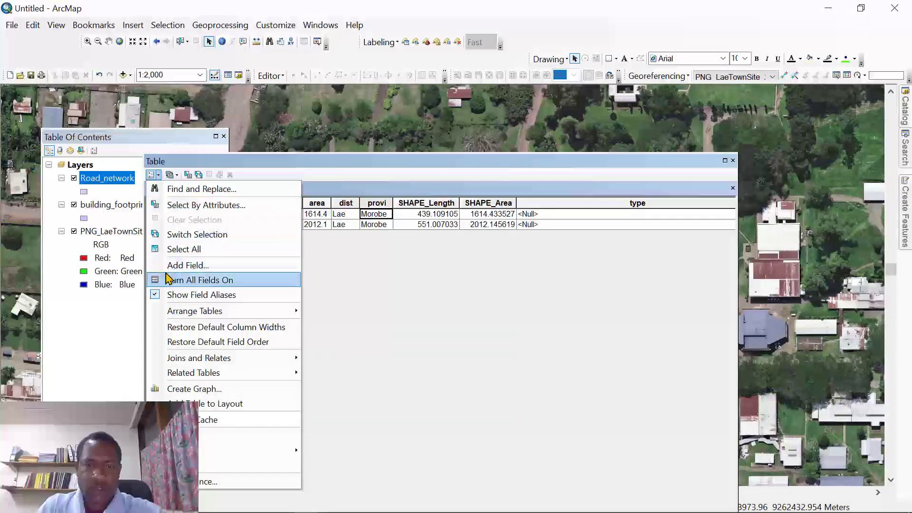
{"action": "left_click", "coordinate": [212, 268]}
{"action": "type", "text": "condition"}
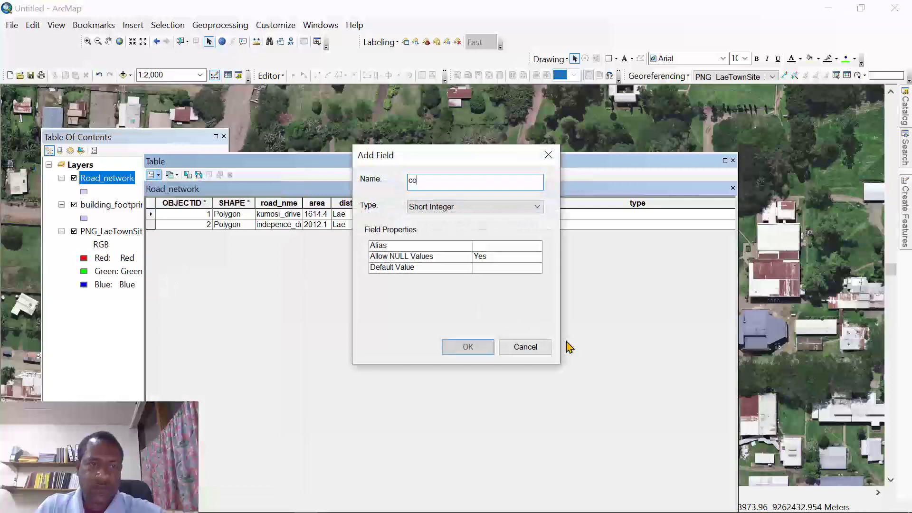
{"action": "left_click", "coordinate": [458, 211]}
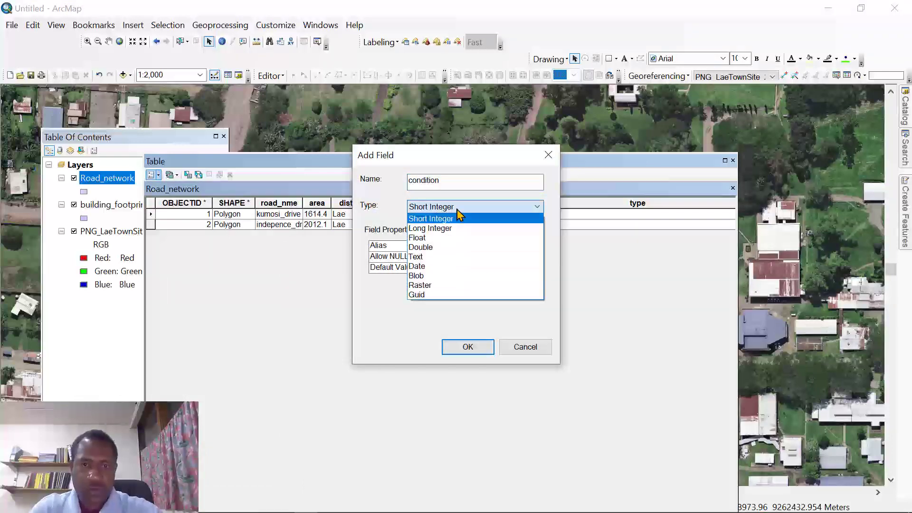
{"action": "left_click", "coordinate": [430, 257]}
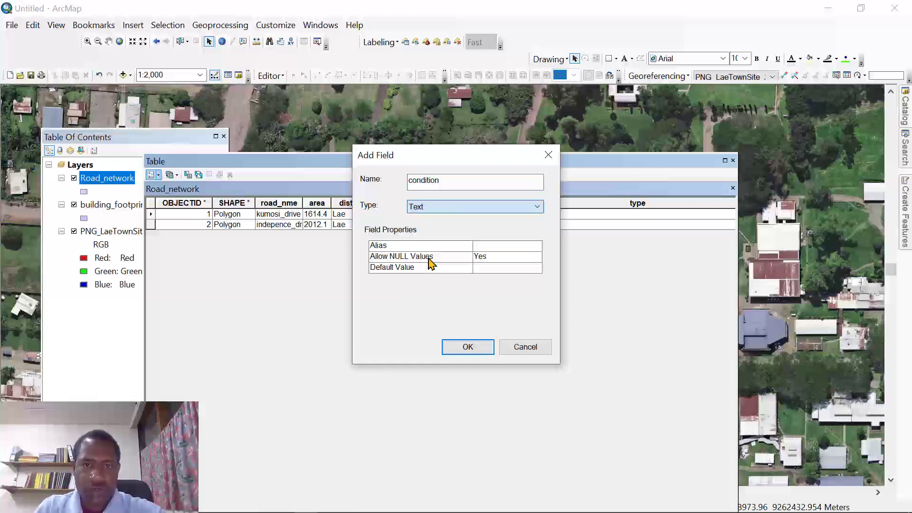
{"action": "left_click", "coordinate": [468, 347]}
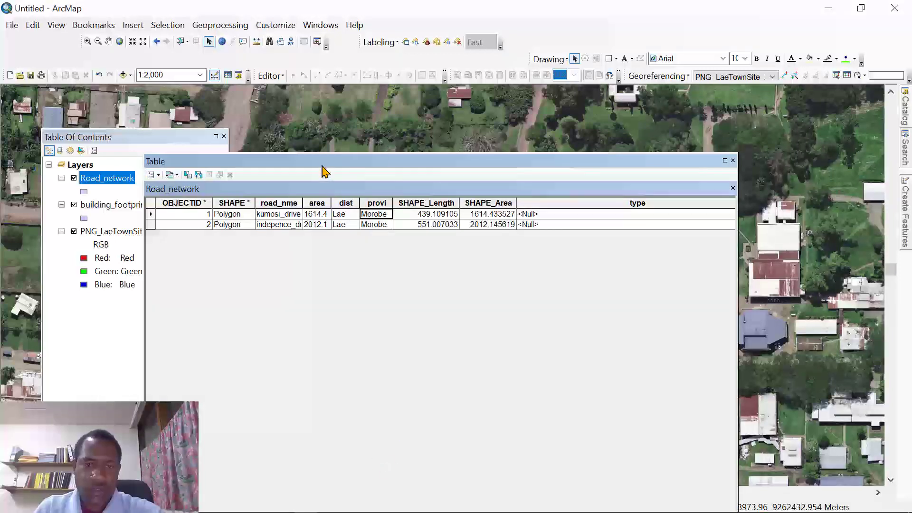
{"action": "left_click_drag", "start_coordinate": [322, 162], "coordinate": [256, 126]}
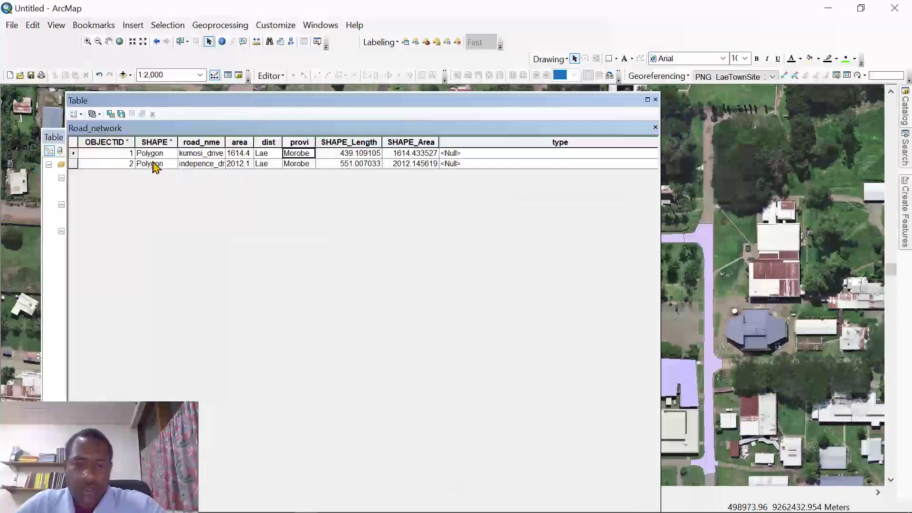
Start an edit session and set the Road_network type to bitumen for the first road and concret for the second
{"action": "left_click", "coordinate": [527, 153]}
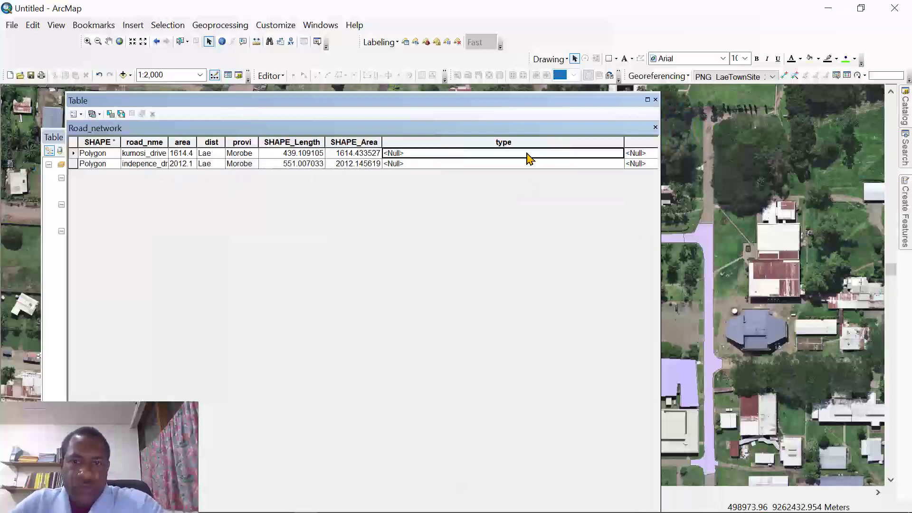
{"action": "left_click", "coordinate": [267, 76]}
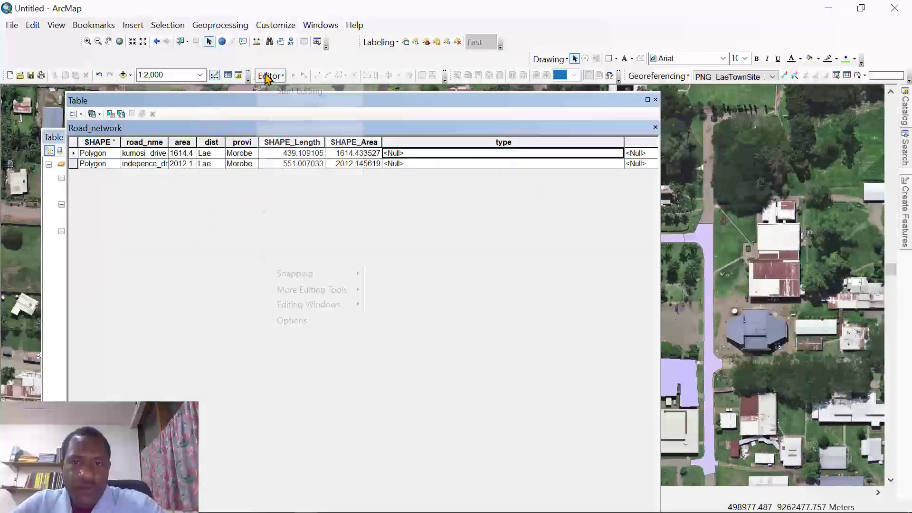
{"action": "left_click", "coordinate": [275, 92]}
{"action": "left_click", "coordinate": [408, 153]}
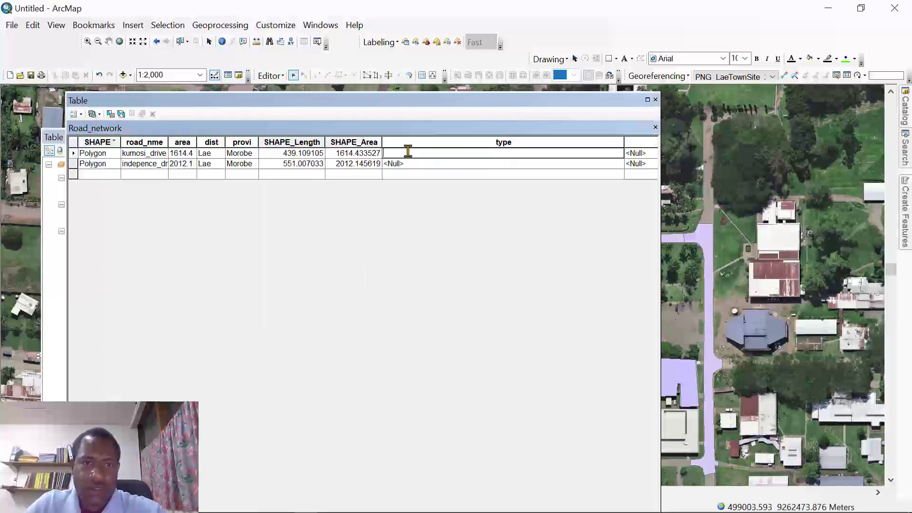
{"action": "type", "text": "bitum"}
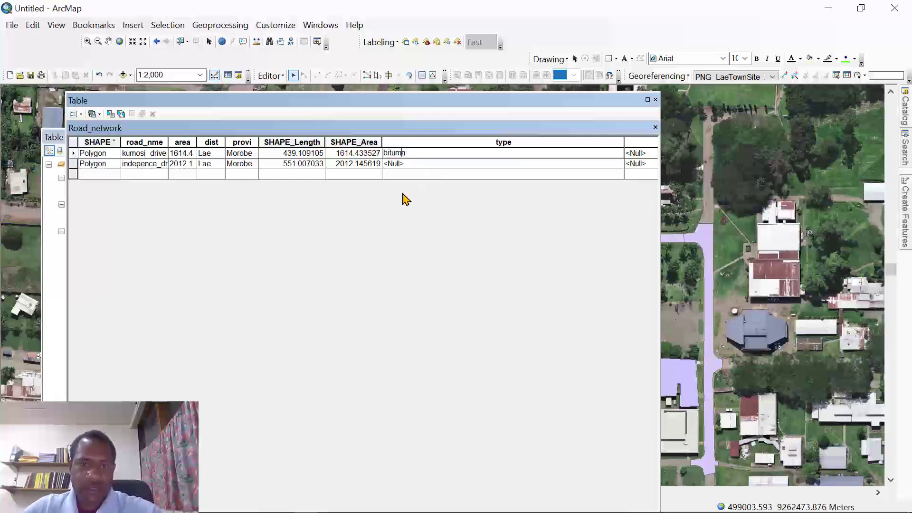
{"action": "type", "text": "e"}
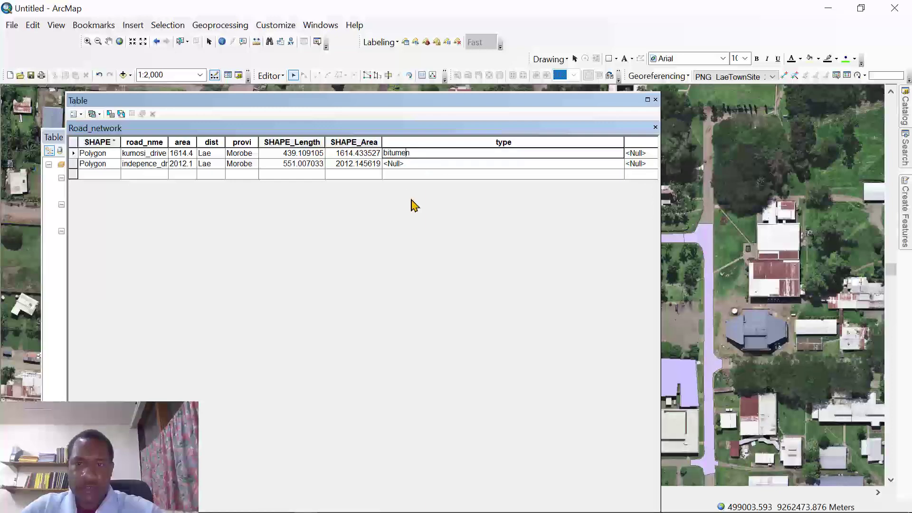
{"action": "left_click", "coordinate": [406, 163]}
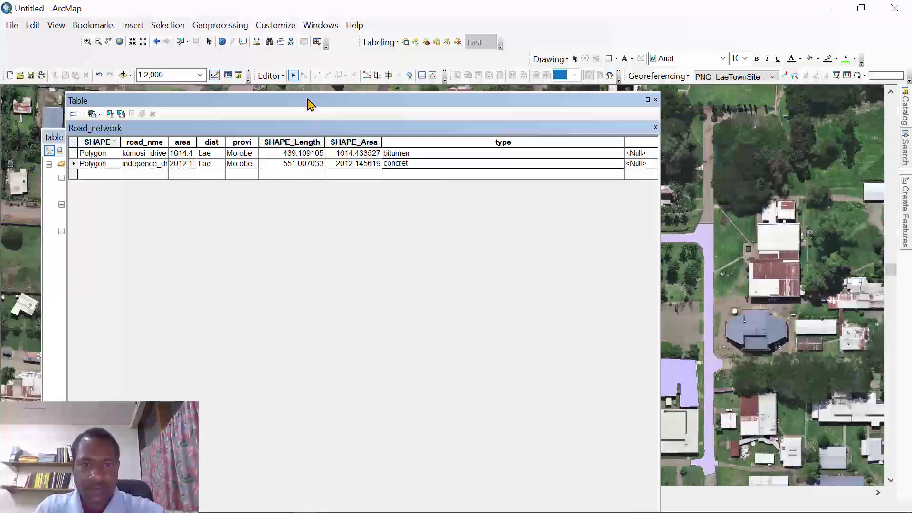
Set the condition to Excellent for the first road and good for the second, and close the attribute table
{"action": "left_click_drag", "start_coordinate": [308, 103], "coordinate": [293, 43]}
{"action": "left_click_drag", "start_coordinate": [240, 489], "coordinate": [527, 477]}
{"action": "left_click", "coordinate": [444, 76]}
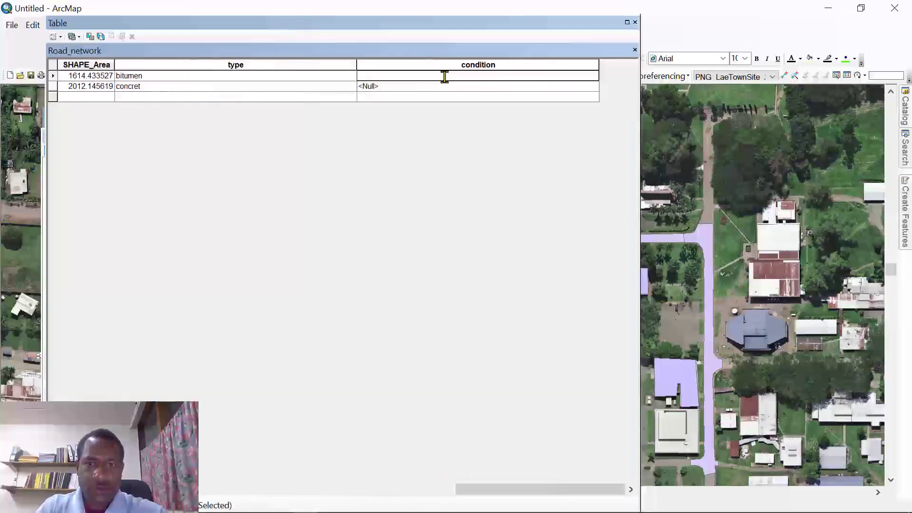
{"action": "type", "text": "Excellent"}
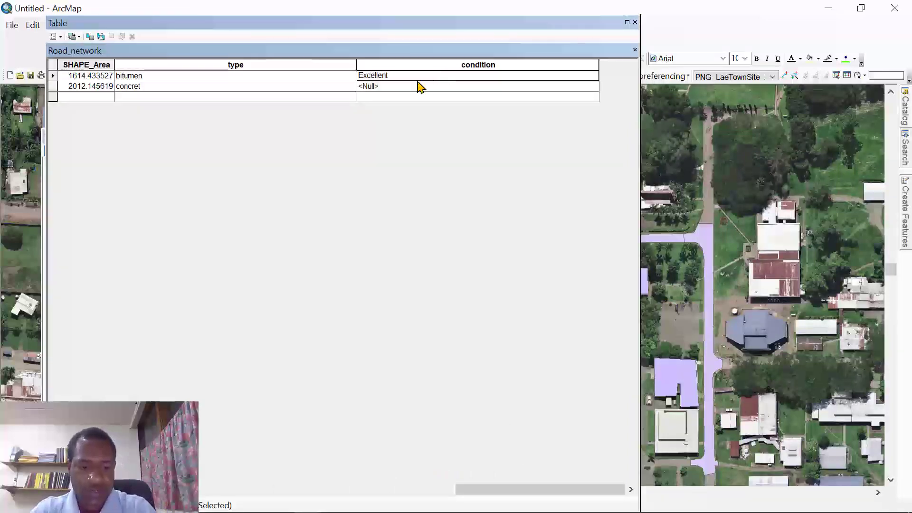
{"action": "left_click", "coordinate": [404, 90]}
{"action": "type", "text": "good"}
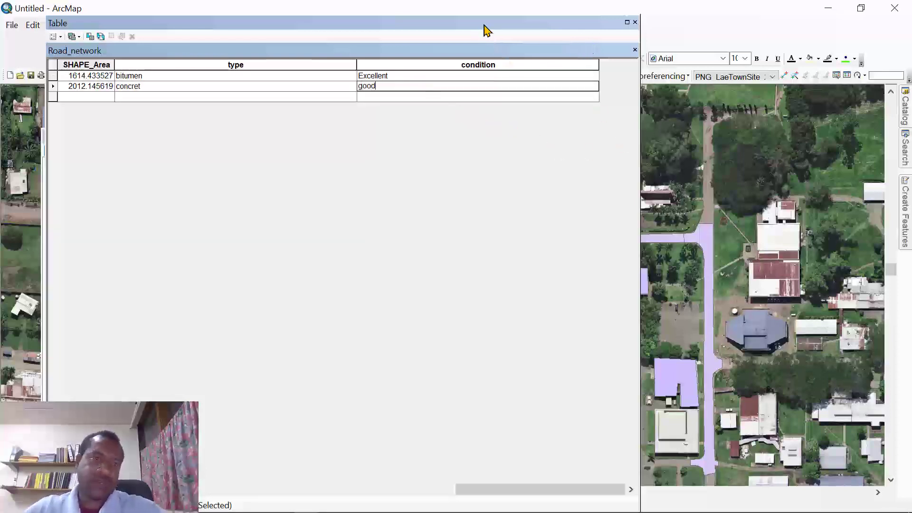
{"action": "left_click_drag", "start_coordinate": [485, 30], "coordinate": [634, 67]}
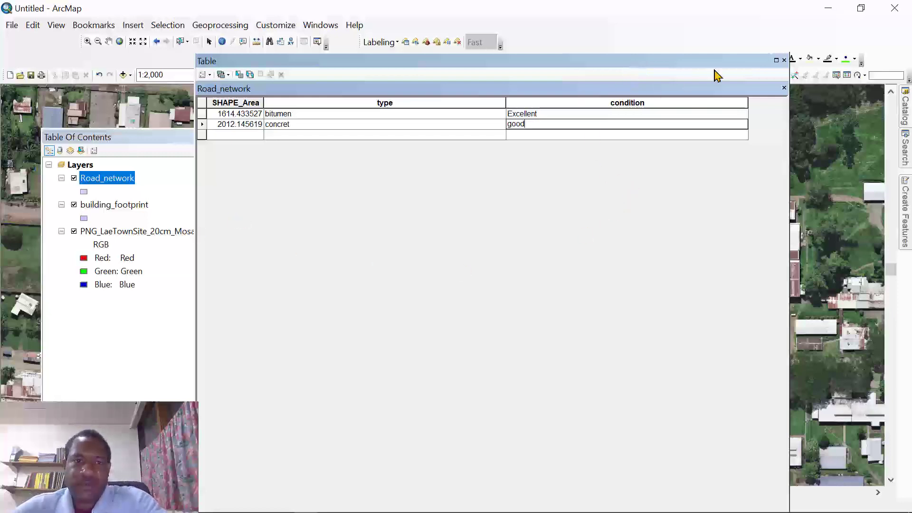
{"action": "left_click", "coordinate": [784, 61]}
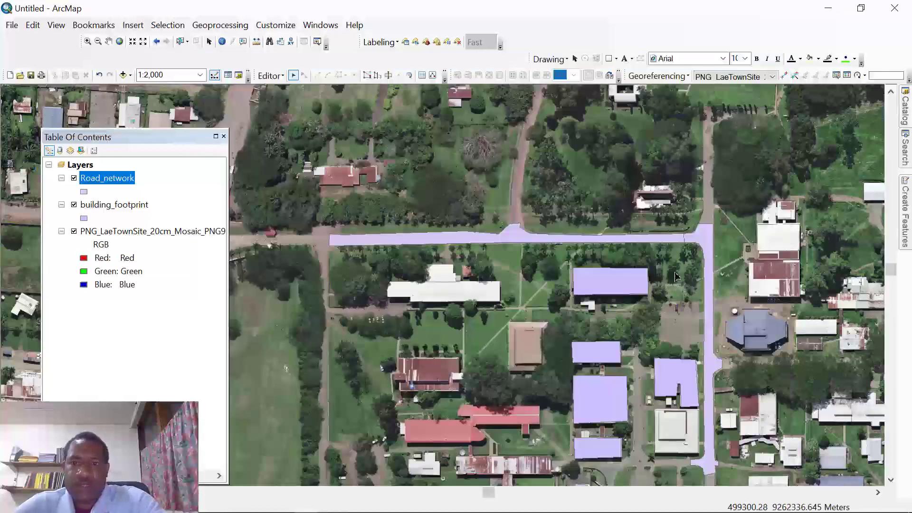
Review the digitized features on the map, the geodatabase list, and the building_footprint and Road_network attribute tables
{"action": "scroll", "coordinate": [602, 294], "scroll_direction": "down", "scroll_amount": 2}
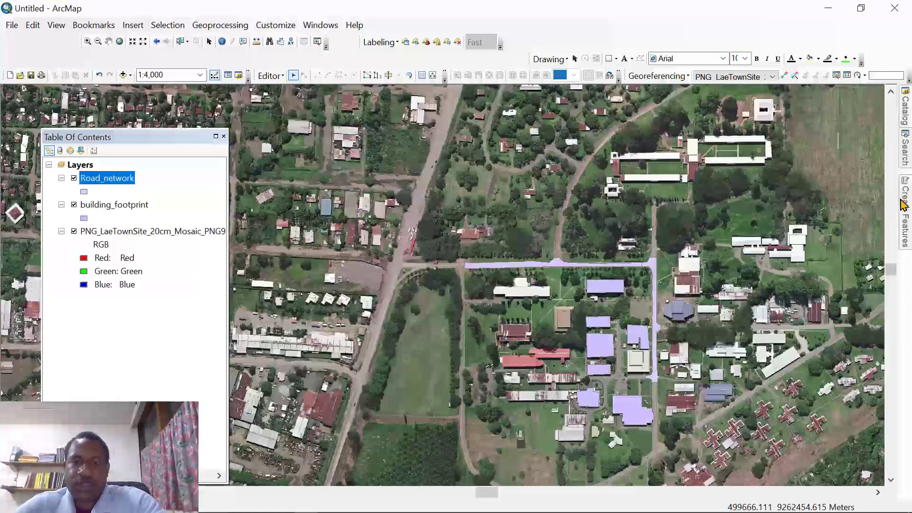
{"action": "left_click", "coordinate": [905, 119]}
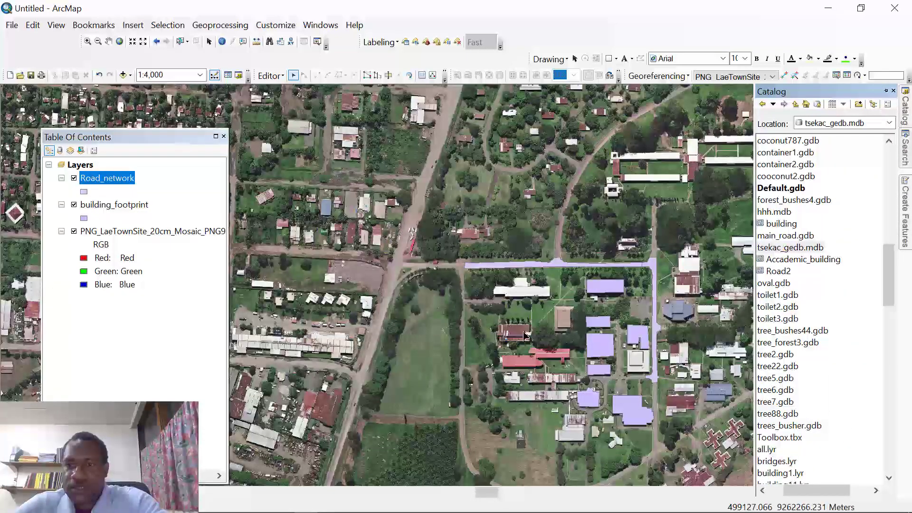
{"action": "scroll", "coordinate": [539, 337], "scroll_direction": "up", "scroll_amount": 2}
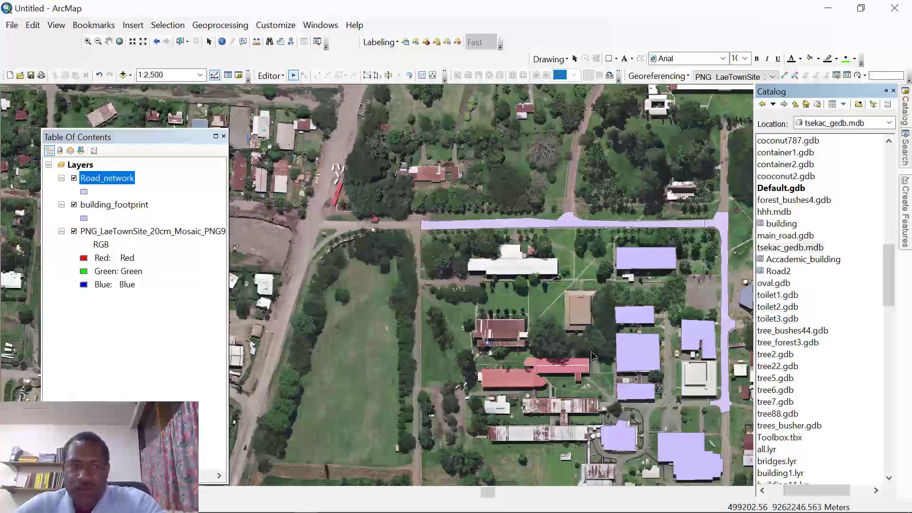
{"action": "scroll", "coordinate": [423, 265], "scroll_direction": "up", "scroll_amount": 2}
{"action": "scroll", "coordinate": [432, 269], "scroll_direction": "down", "scroll_amount": 2}
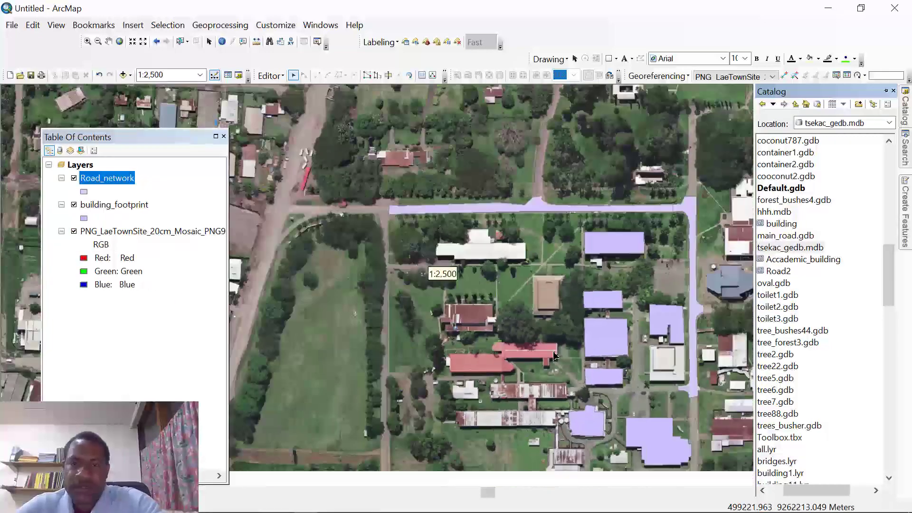
{"action": "scroll", "coordinate": [554, 354], "scroll_direction": "down", "scroll_amount": 2}
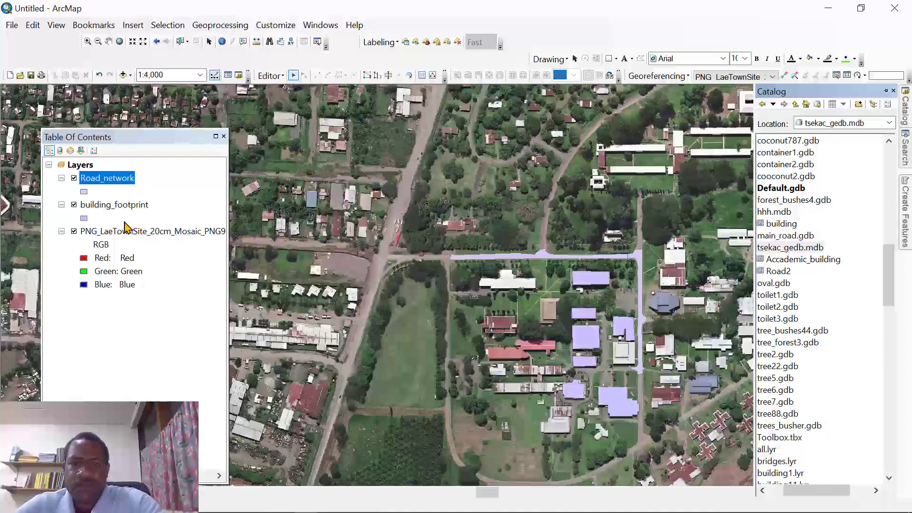
{"action": "right_click", "coordinate": [121, 205]}
{"action": "left_click", "coordinate": [147, 242]}
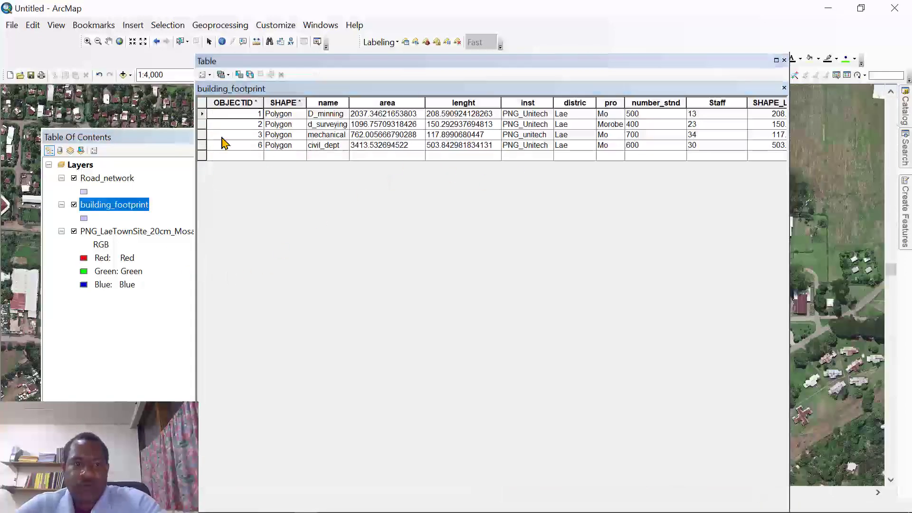
{"action": "right_click", "coordinate": [106, 179]}
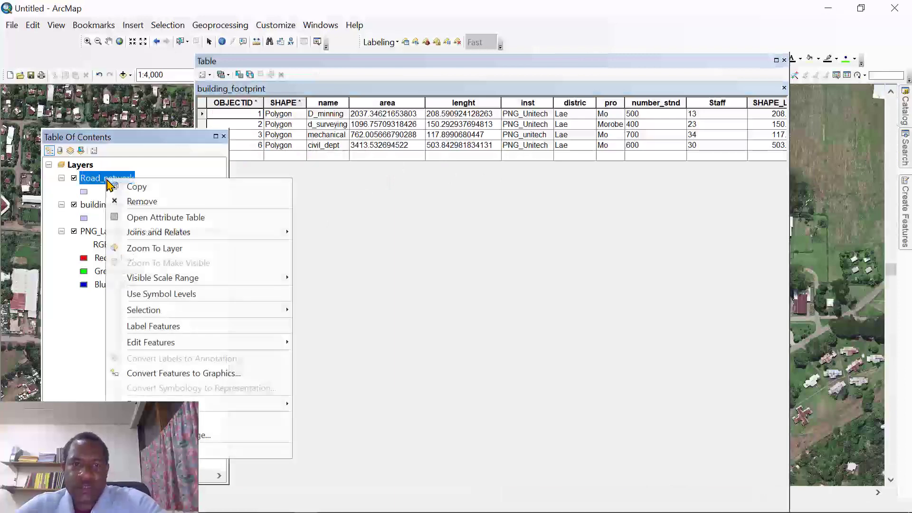
{"action": "left_click", "coordinate": [143, 216]}
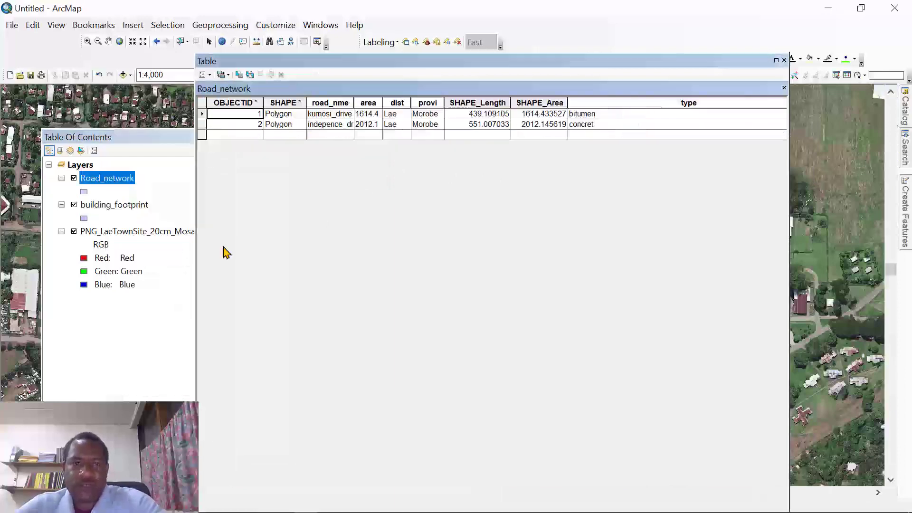
{"action": "left_click", "coordinate": [784, 60]}
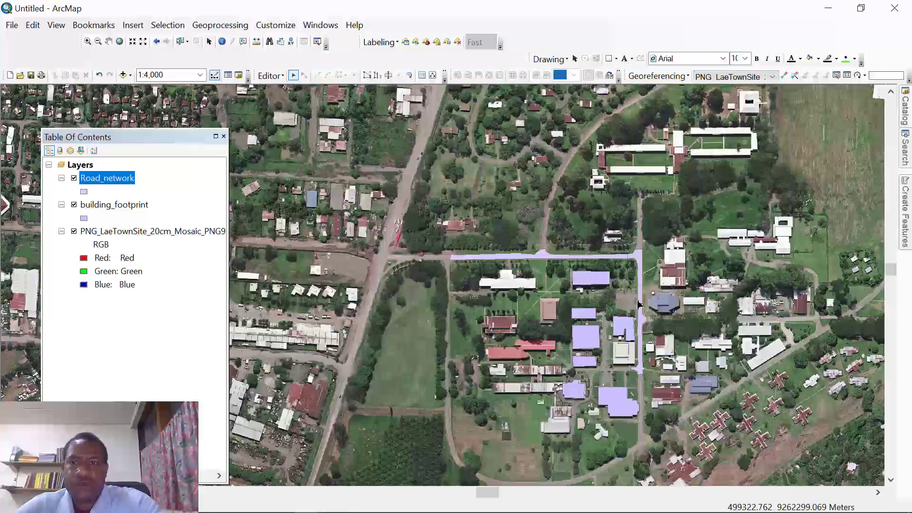
Symbolize building_footprint with unique values of the name field, adding all values
{"action": "scroll", "coordinate": [597, 289], "scroll_direction": "up", "scroll_amount": 3}
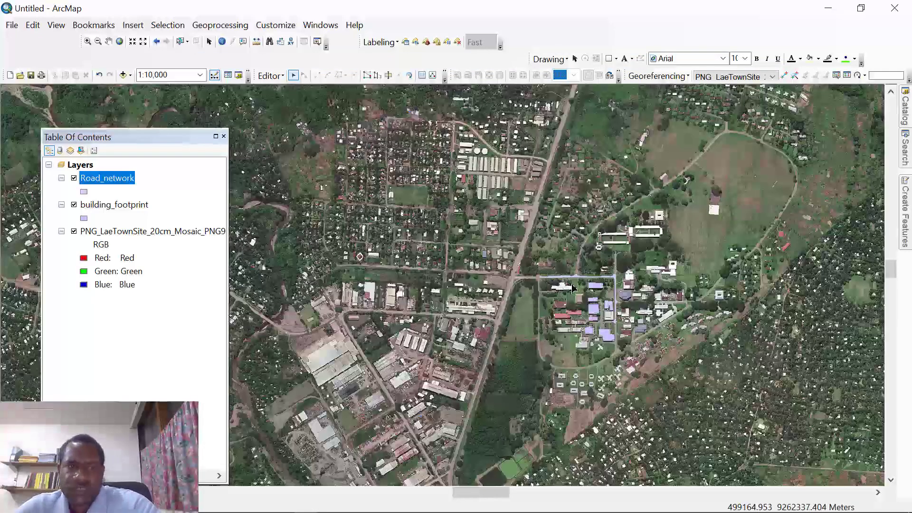
{"action": "scroll", "coordinate": [573, 288], "scroll_direction": "up", "scroll_amount": 1}
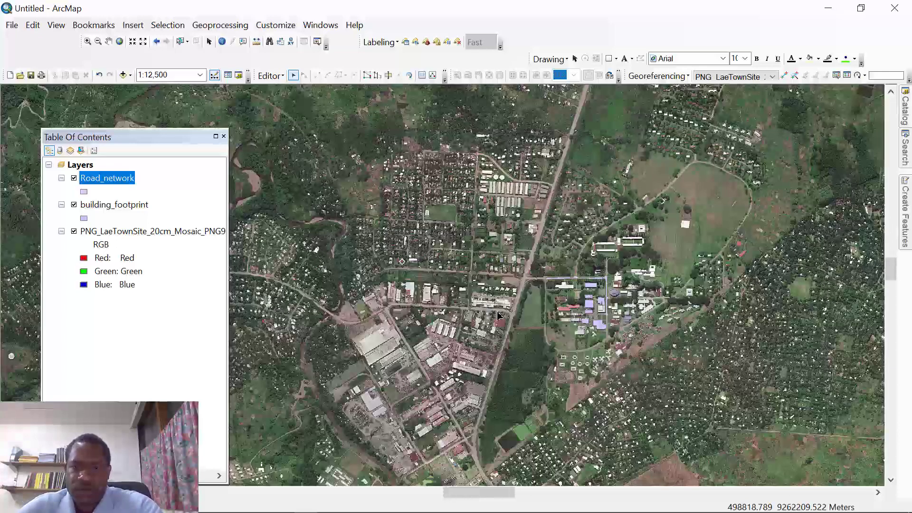
{"action": "right_click", "coordinate": [119, 213]}
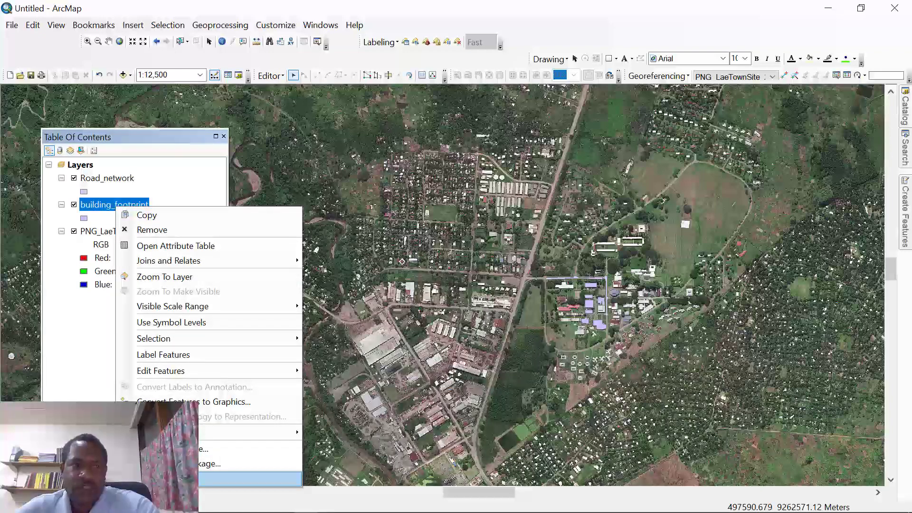
{"action": "left_click", "coordinate": [213, 478]}
{"action": "left_click", "coordinate": [380, 108]}
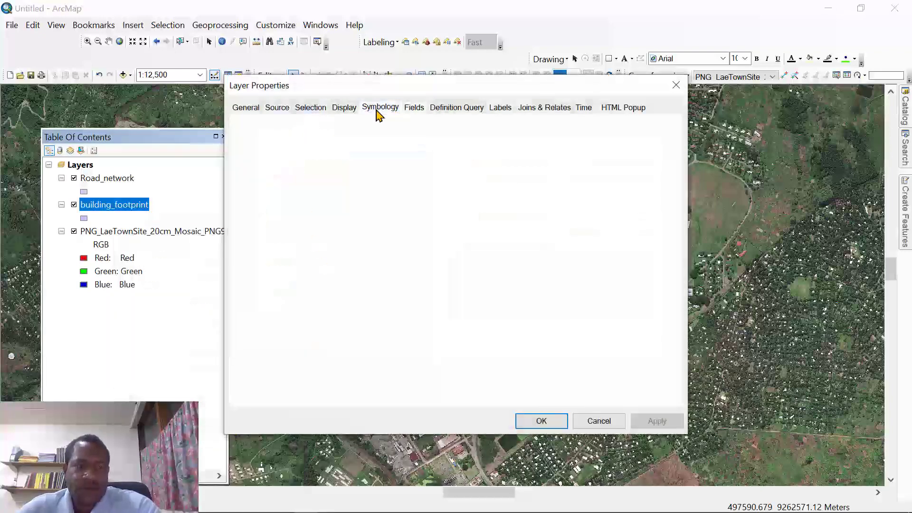
{"action": "left_click", "coordinate": [255, 153]}
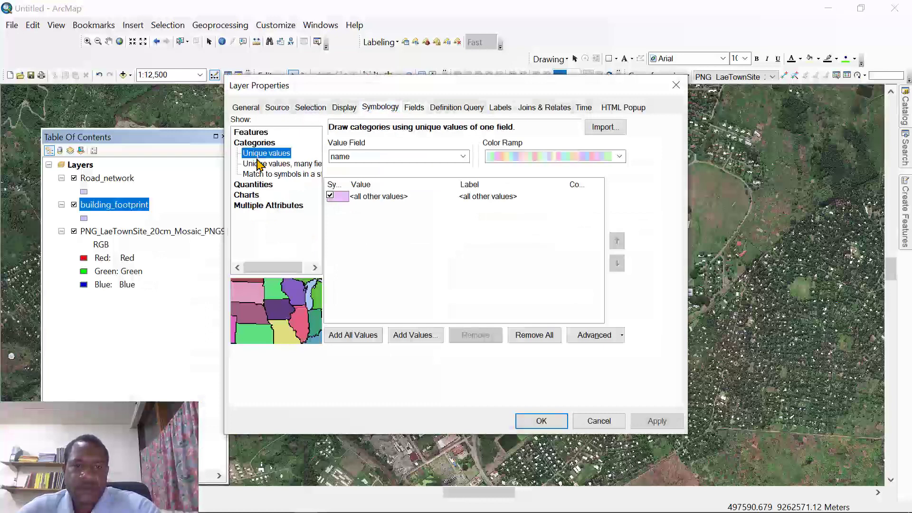
{"action": "left_click", "coordinate": [415, 157]}
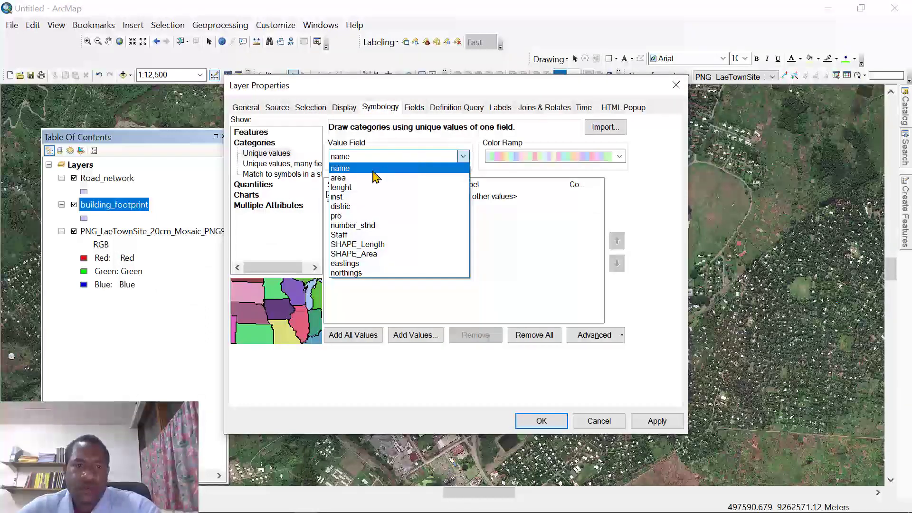
{"action": "left_click", "coordinate": [354, 170]}
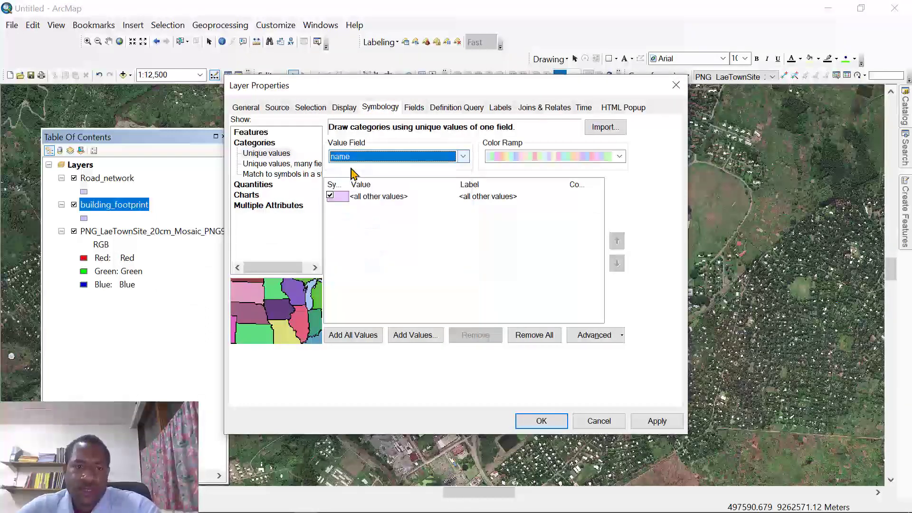
{"action": "left_click", "coordinate": [360, 336]}
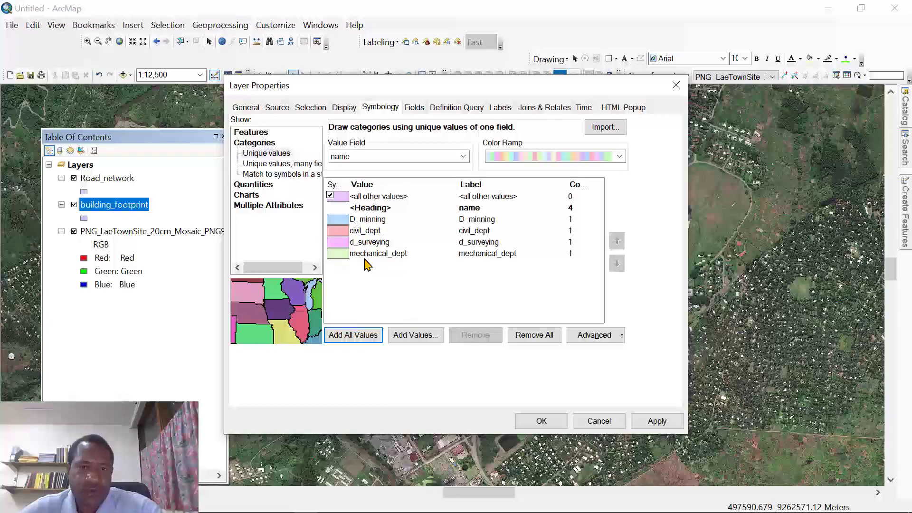
{"action": "left_click", "coordinate": [540, 420]}
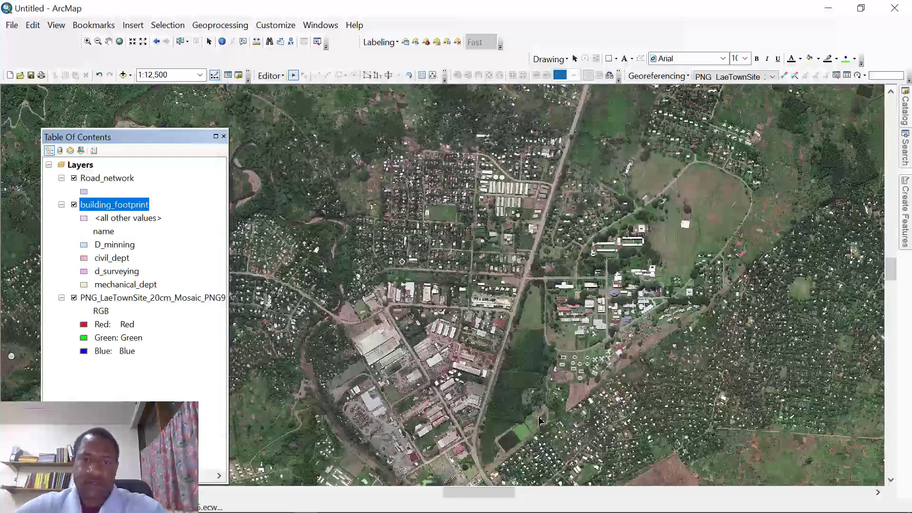
Set the civil_dept category's fill color to Fire Red, and view the Road_network symbol settings
{"action": "scroll", "coordinate": [589, 333], "scroll_direction": "up", "scroll_amount": 2}
{"action": "scroll", "coordinate": [588, 332], "scroll_direction": "up", "scroll_amount": 3}
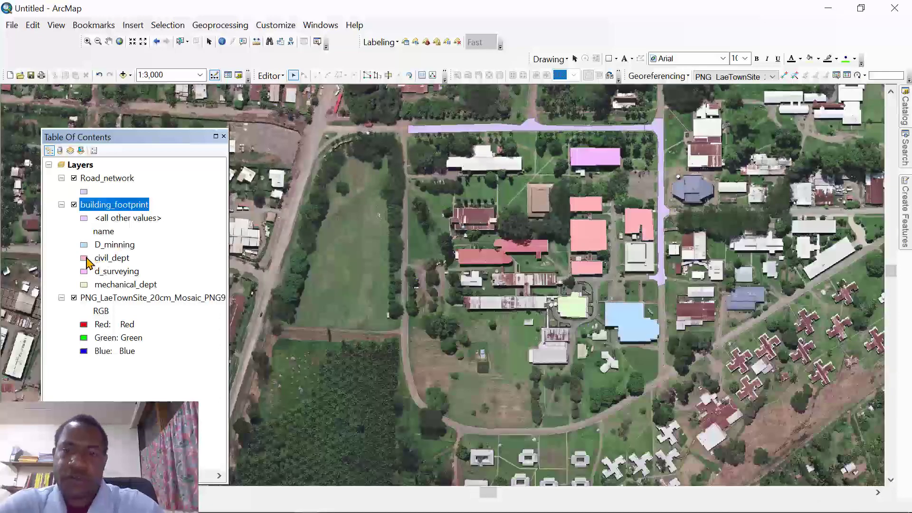
{"action": "left_click", "coordinate": [84, 259]}
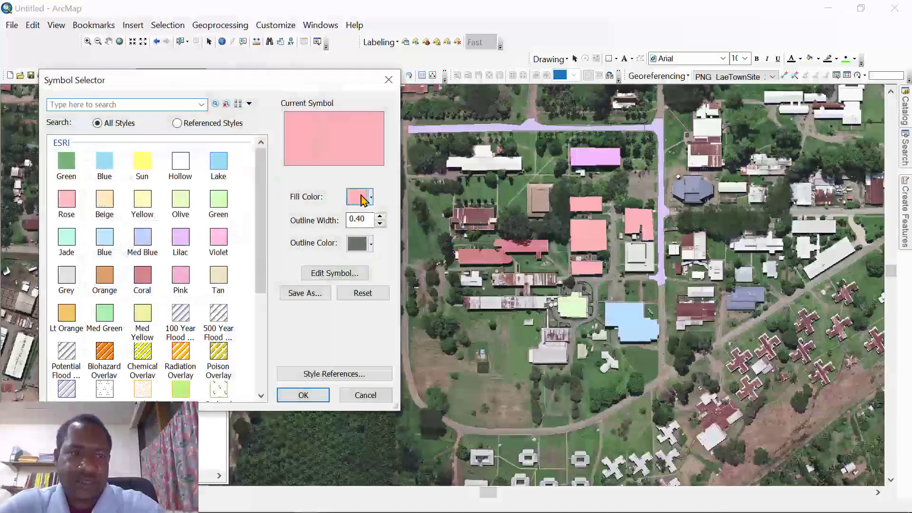
{"action": "left_click", "coordinate": [359, 196]}
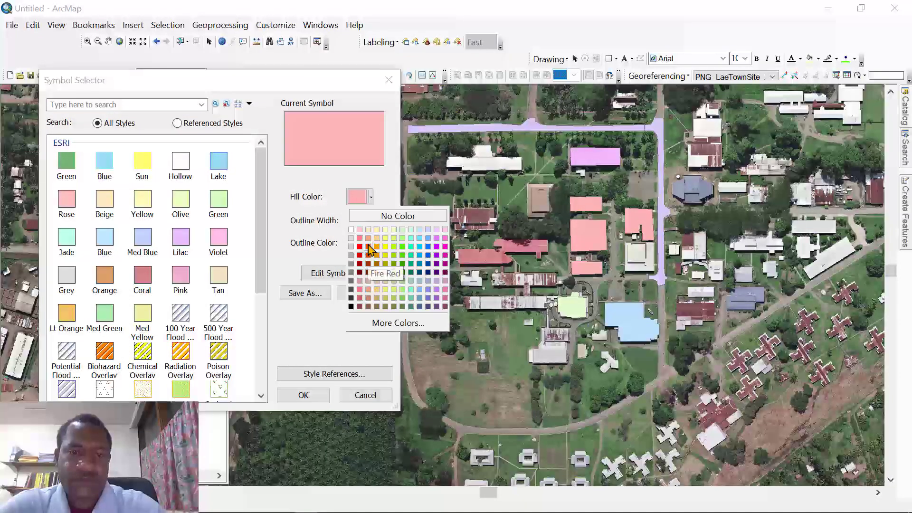
{"action": "left_click", "coordinate": [369, 246]}
{"action": "left_click", "coordinate": [303, 395]}
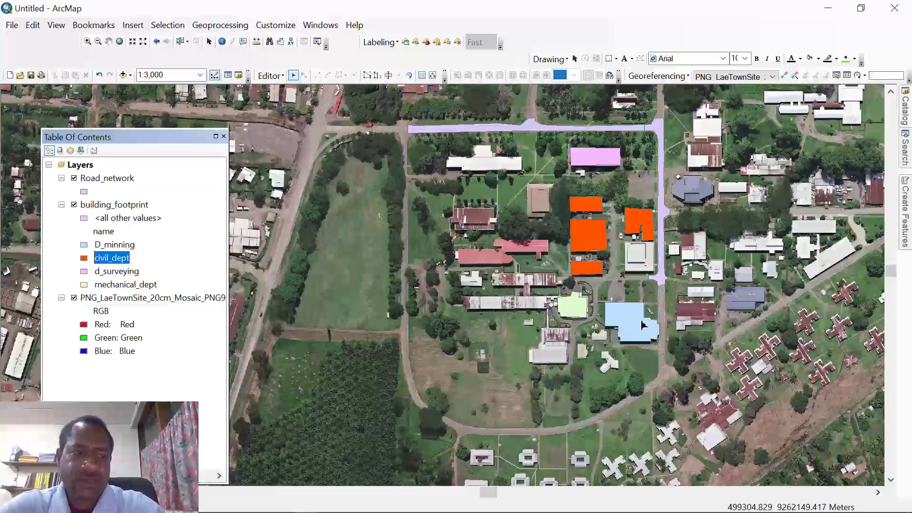
{"action": "left_click", "coordinate": [83, 193]}
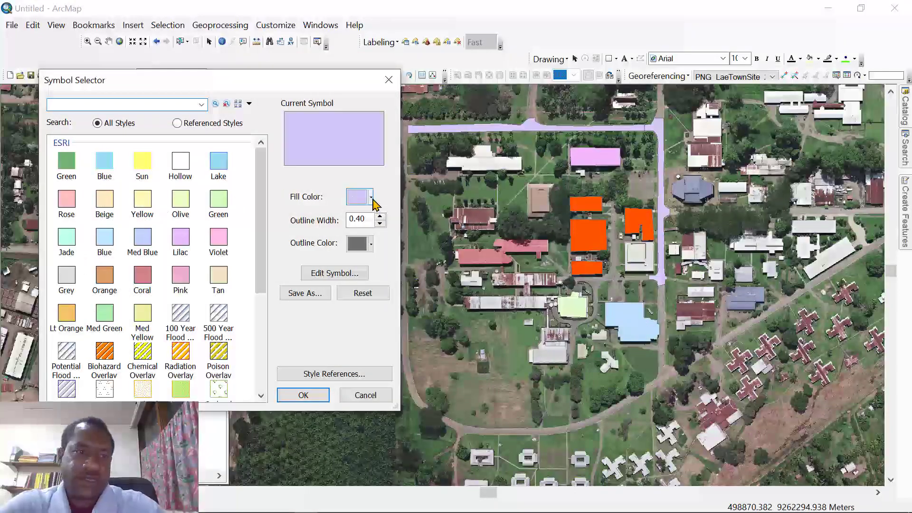
{"action": "left_click", "coordinate": [389, 80]}
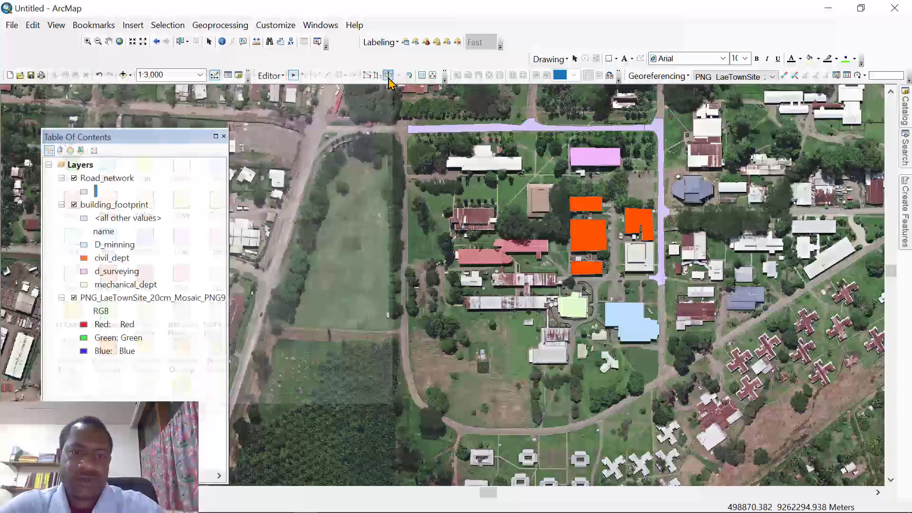
Symbolize Road_network by unique values of the road_nme field, adding all values
{"action": "left_click", "coordinate": [107, 178]}
{"action": "right_click", "coordinate": [107, 178]}
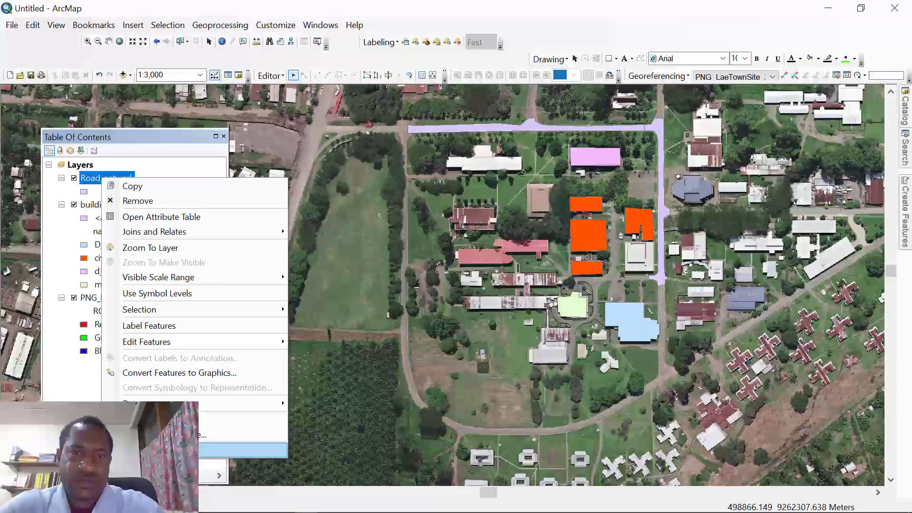
{"action": "left_click", "coordinate": [266, 450]}
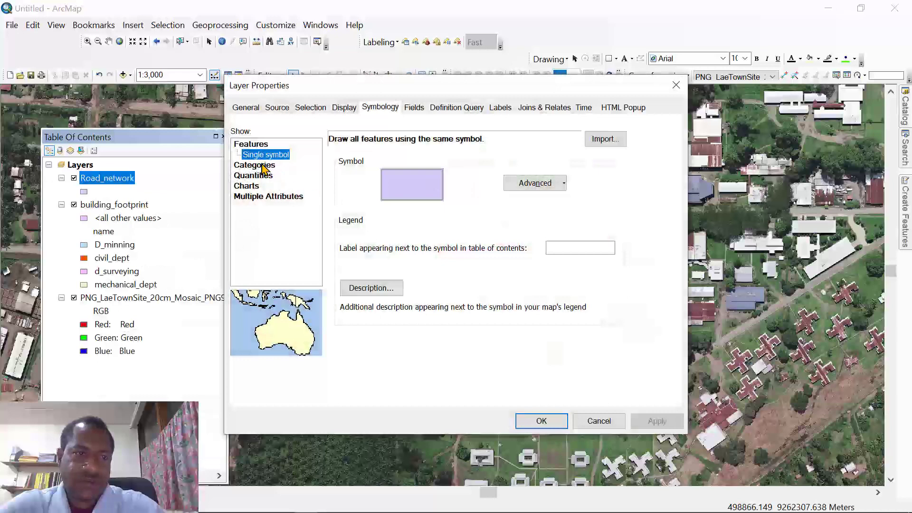
{"action": "left_click", "coordinate": [263, 166]}
{"action": "left_click", "coordinate": [347, 169]}
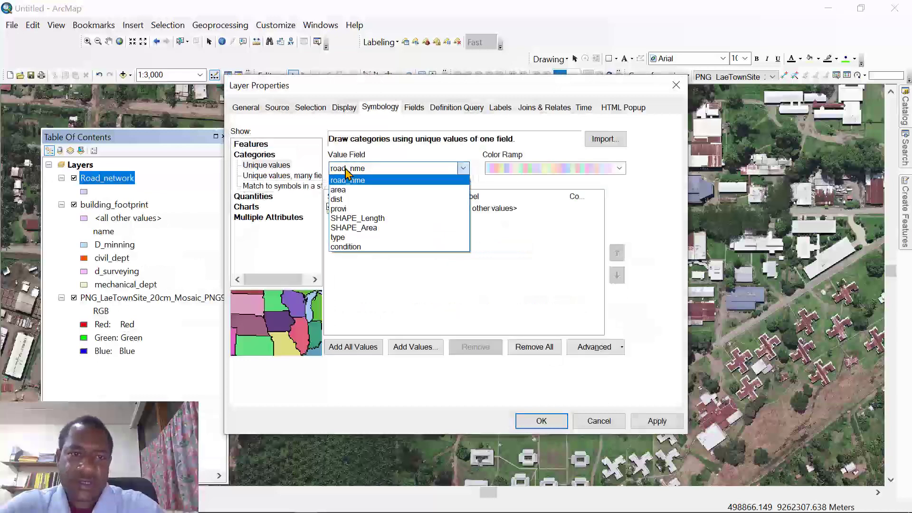
{"action": "left_click", "coordinate": [346, 179]}
{"action": "left_click", "coordinate": [356, 348]}
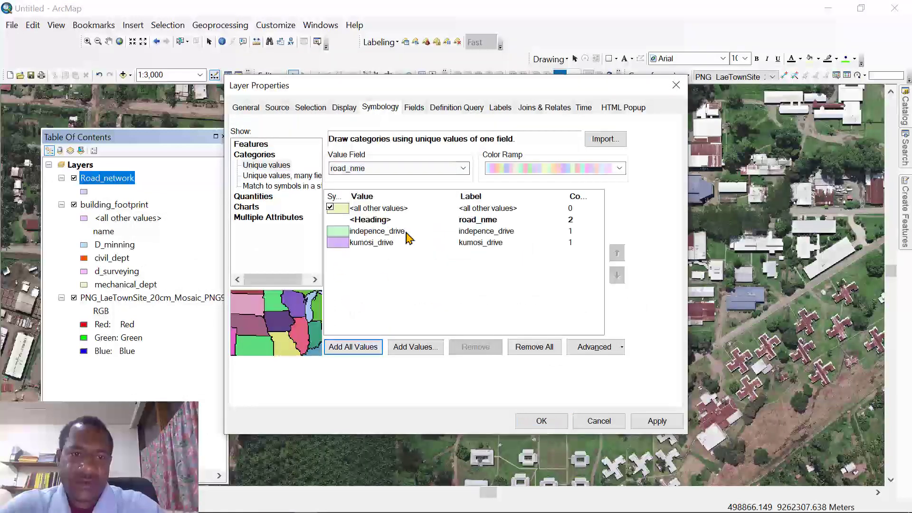
{"action": "left_click", "coordinate": [541, 421]}
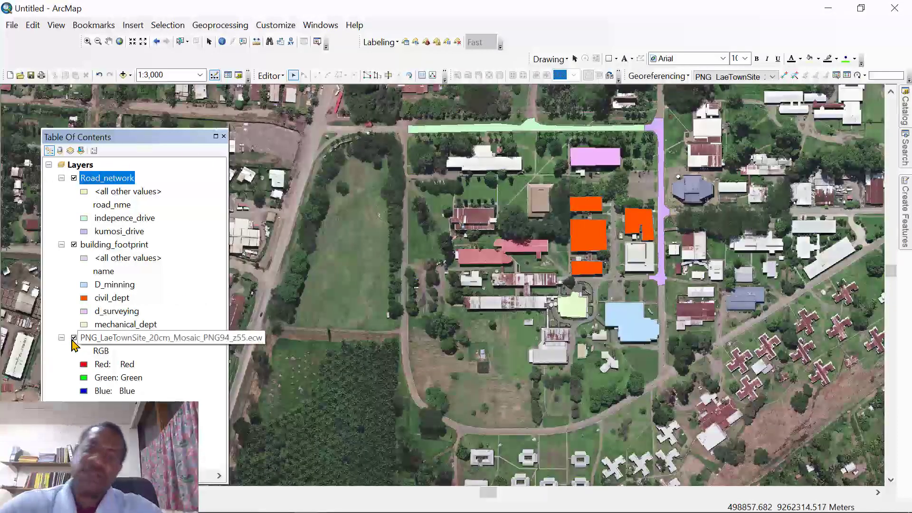
Hide the PNG_LaeTownSite imagery and label the features of the building_footprint and Road_network layers
{"action": "left_click", "coordinate": [74, 338]}
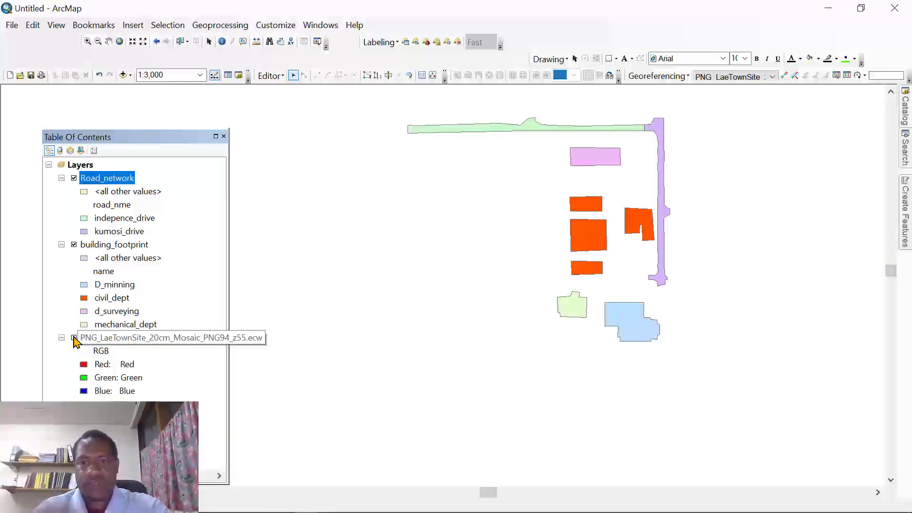
{"action": "right_click", "coordinate": [100, 250]}
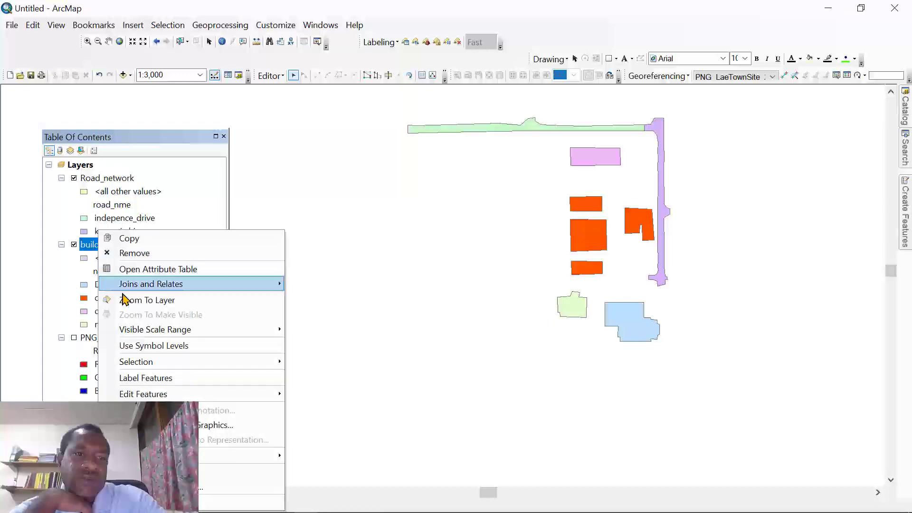
{"action": "left_click", "coordinate": [134, 383]}
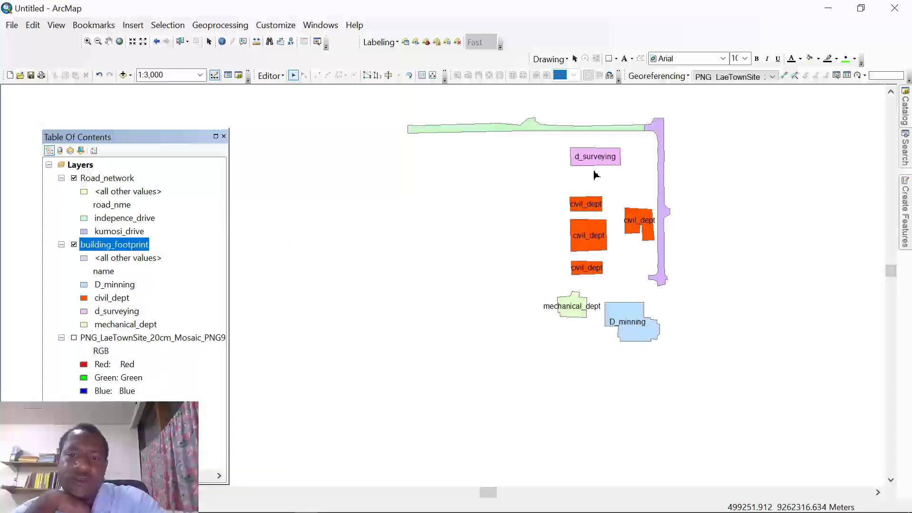
{"action": "right_click", "coordinate": [98, 179]}
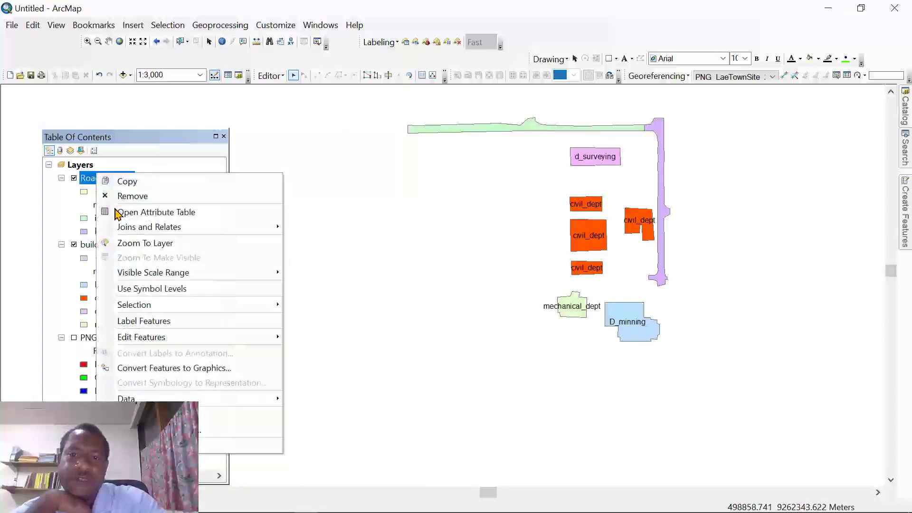
{"action": "left_click", "coordinate": [125, 323]}
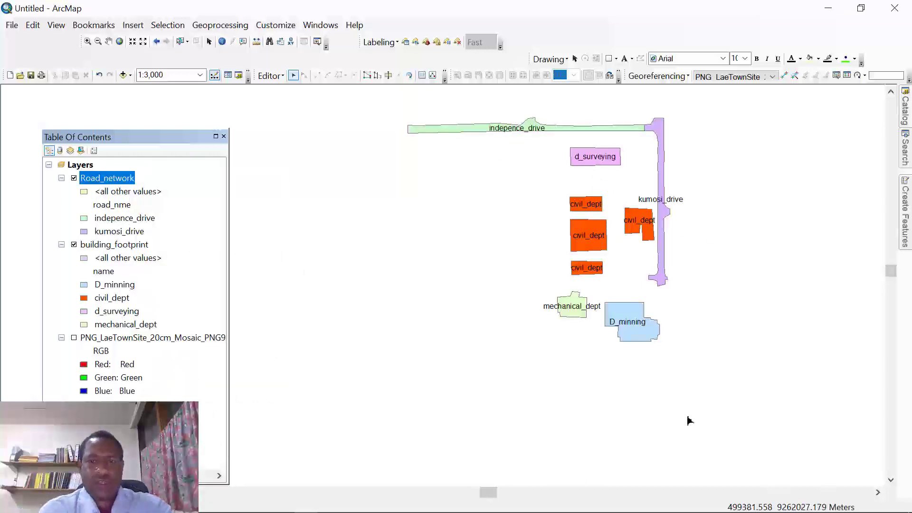
{"action": "scroll", "coordinate": [502, 199], "scroll_direction": "up", "scroll_amount": 2}
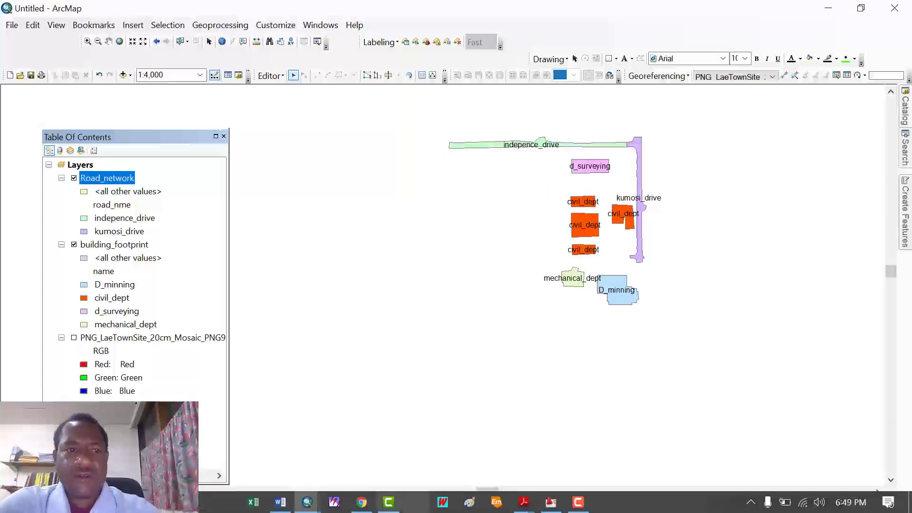
Review the attribute records of the building_footprint layer and close the table
{"action": "mouse_move", "coordinate": [361, 502]}
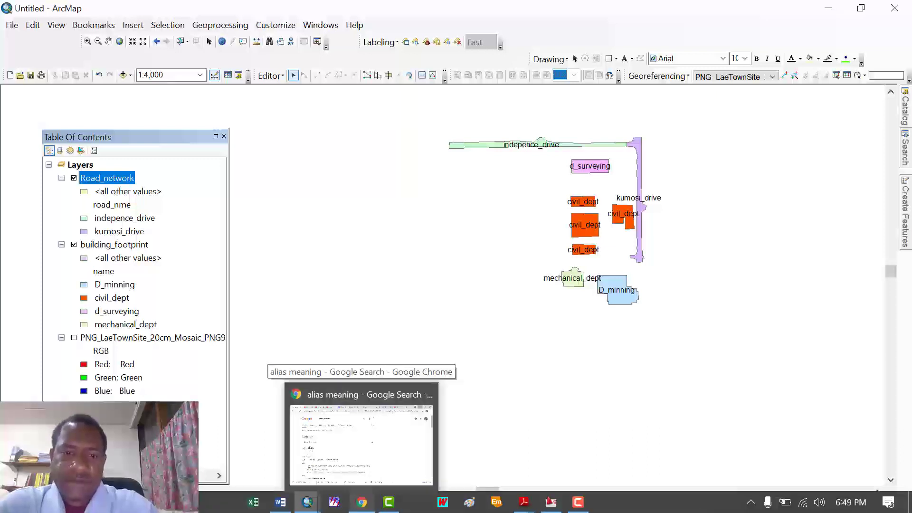
{"action": "right_click", "coordinate": [122, 244]}
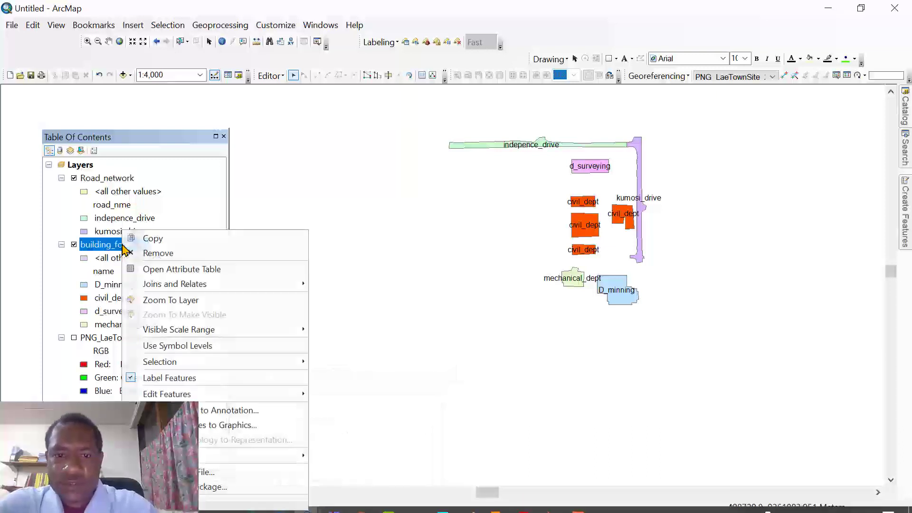
{"action": "left_click", "coordinate": [149, 271]}
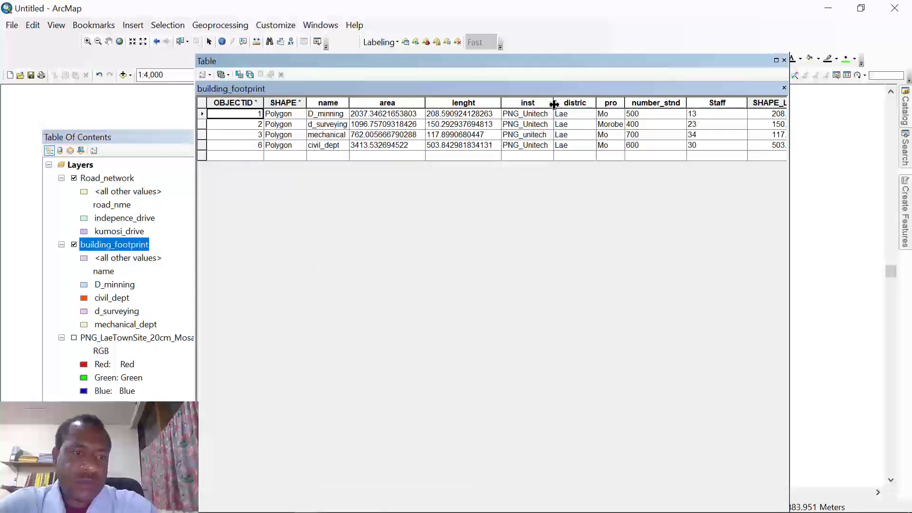
{"action": "left_click", "coordinate": [784, 61]}
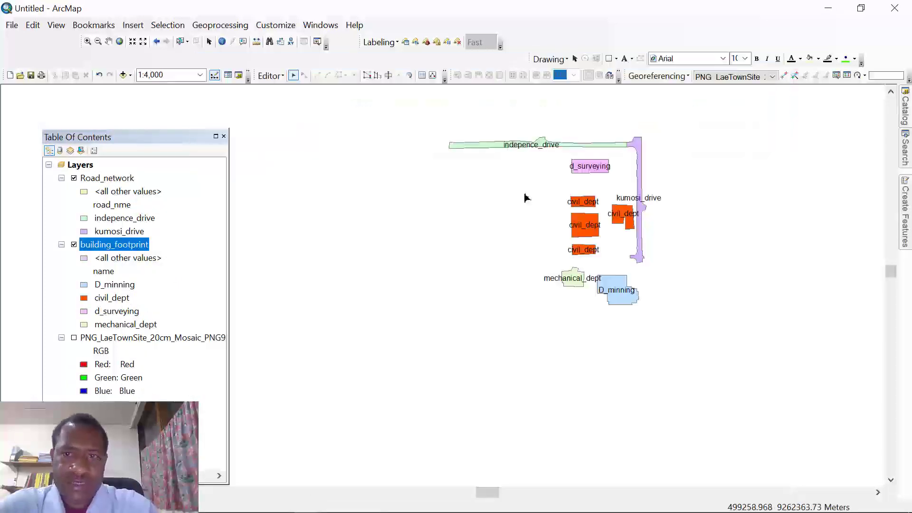
Switch to the other ArcMap window and examine the mor_s_tex.img soil texture raster and its SOIL_TEX classes
{"action": "mouse_move", "coordinate": [306, 504]}
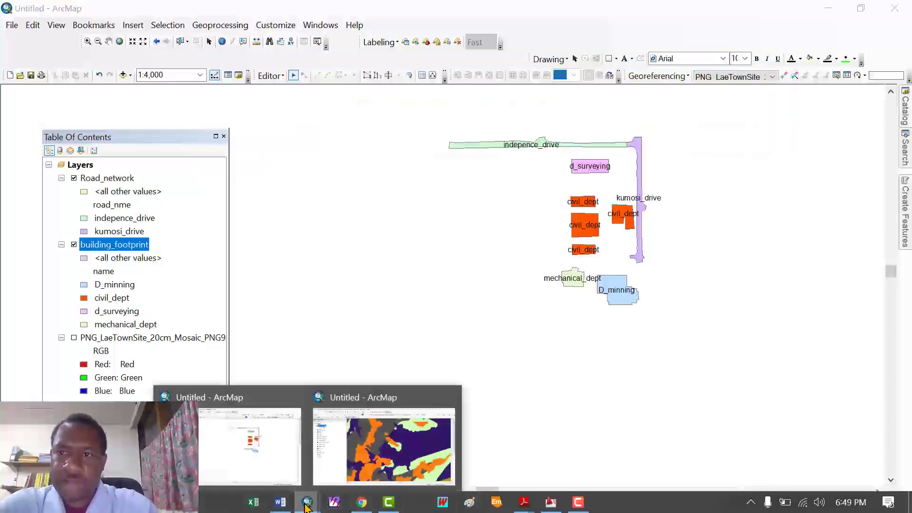
{"action": "left_click", "coordinate": [344, 453]}
{"action": "scroll", "coordinate": [456, 337], "scroll_direction": "down", "scroll_amount": 8}
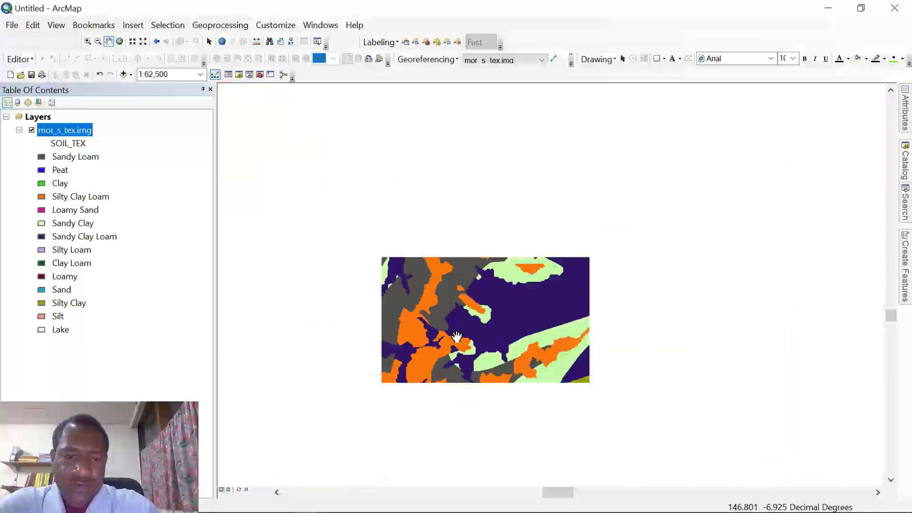
{"action": "scroll", "coordinate": [456, 337], "scroll_direction": "down", "scroll_amount": 2}
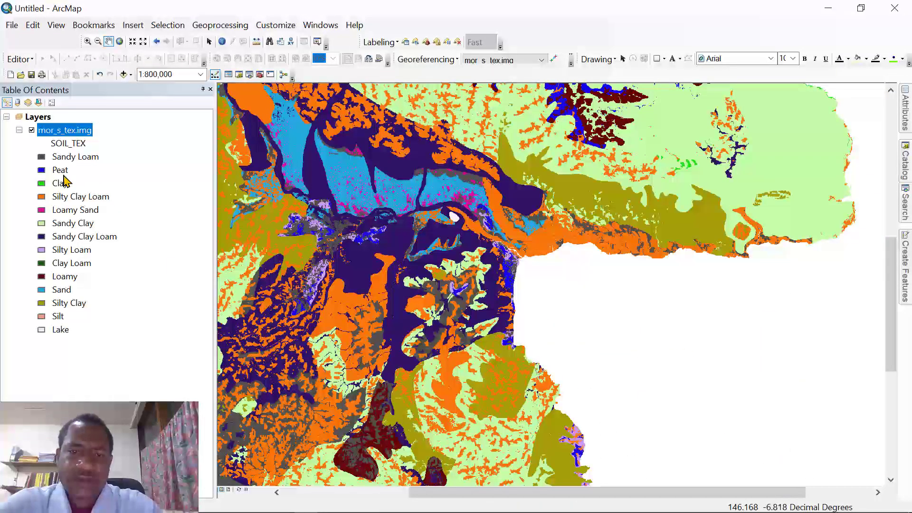
{"action": "scroll", "coordinate": [321, 254], "scroll_direction": "down", "scroll_amount": 3}
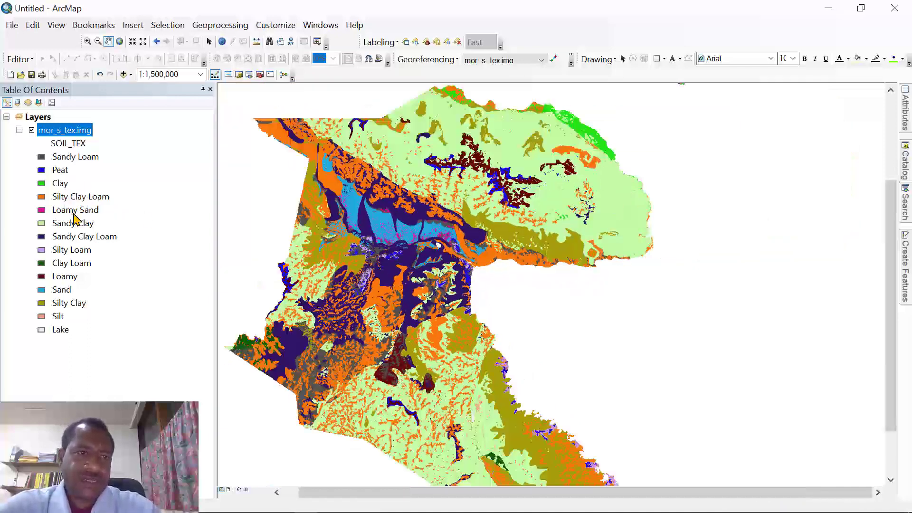
{"action": "left_click_drag", "start_coordinate": [418, 292], "coordinate": [490, 298]}
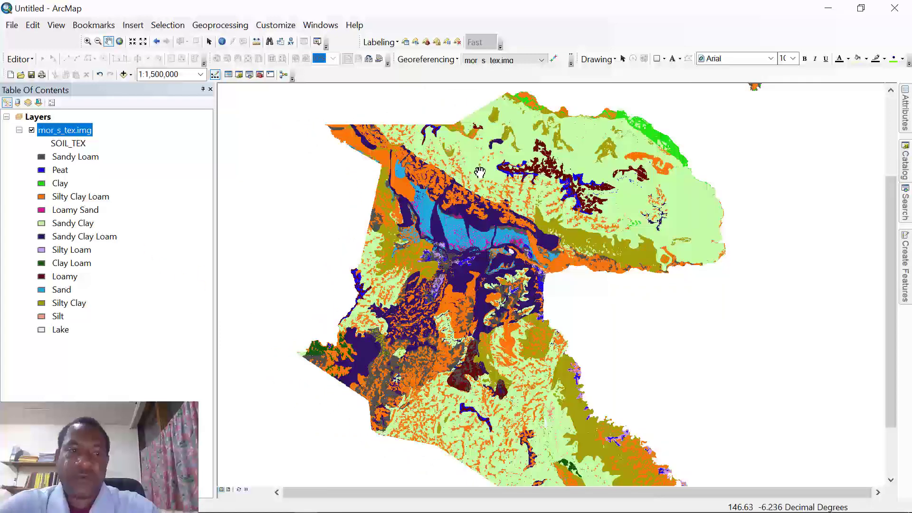
{"action": "left_click", "coordinate": [42, 59]}
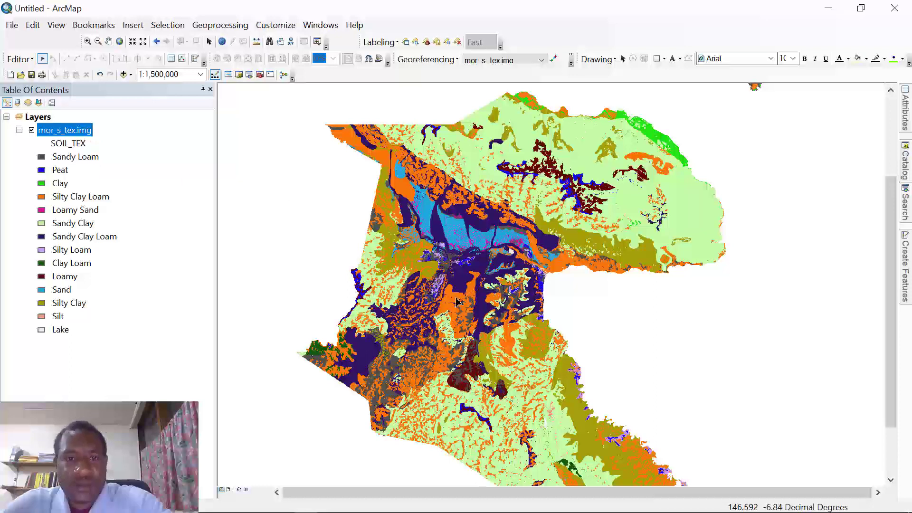
Search the tools for "conversion", view the Raster to Polygon tool's parameters, and close it without running it
{"action": "left_click", "coordinate": [905, 202]}
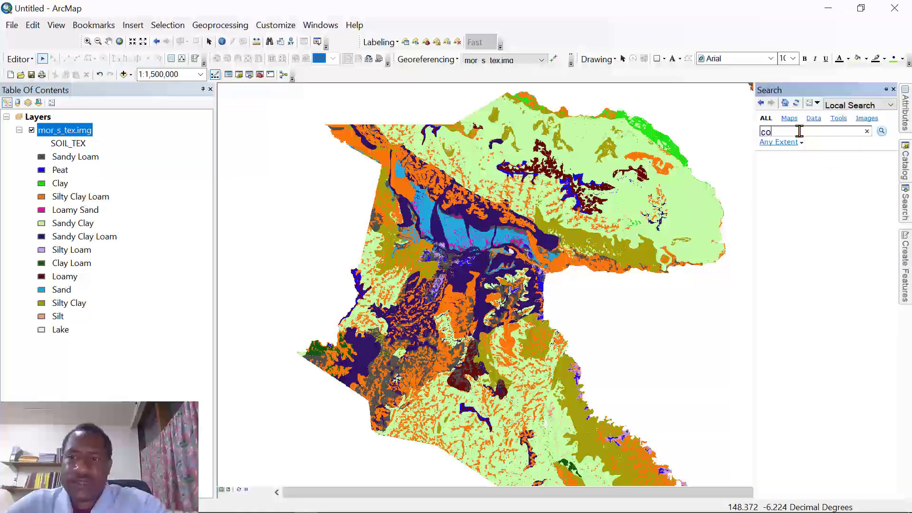
{"action": "key", "text": "Return"}
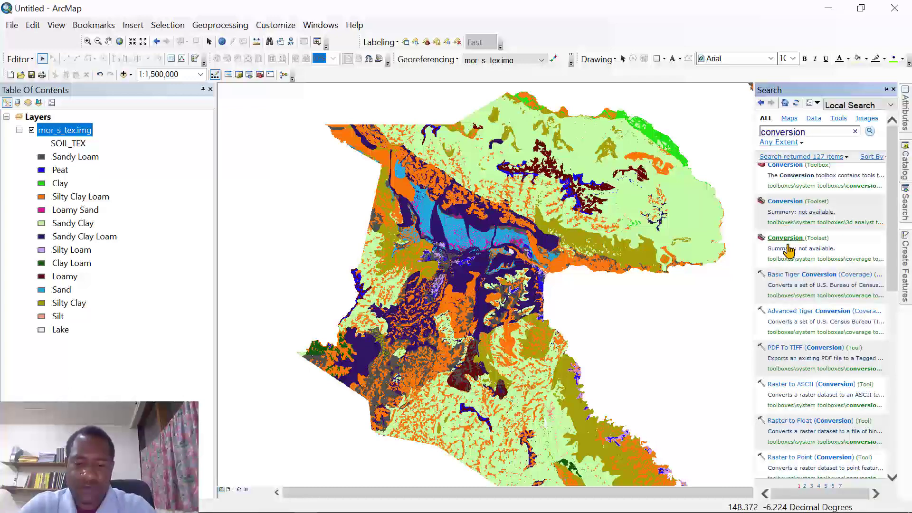
{"action": "scroll", "coordinate": [795, 301], "scroll_direction": "down", "scroll_amount": 3}
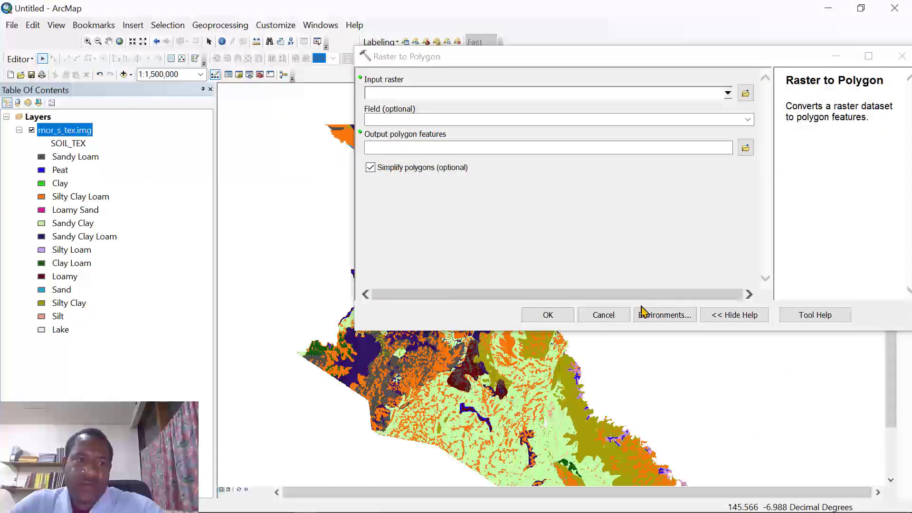
{"action": "left_click", "coordinate": [603, 315]}
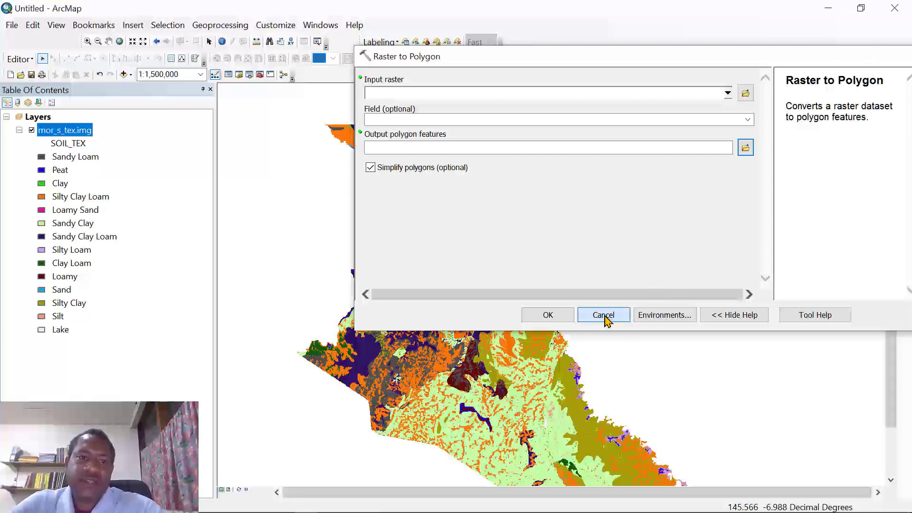
Switch back to the ArcMap window with the digitized roads and buildings, and review the Road_network attribute table
{"action": "mouse_move", "coordinate": [294, 503]}
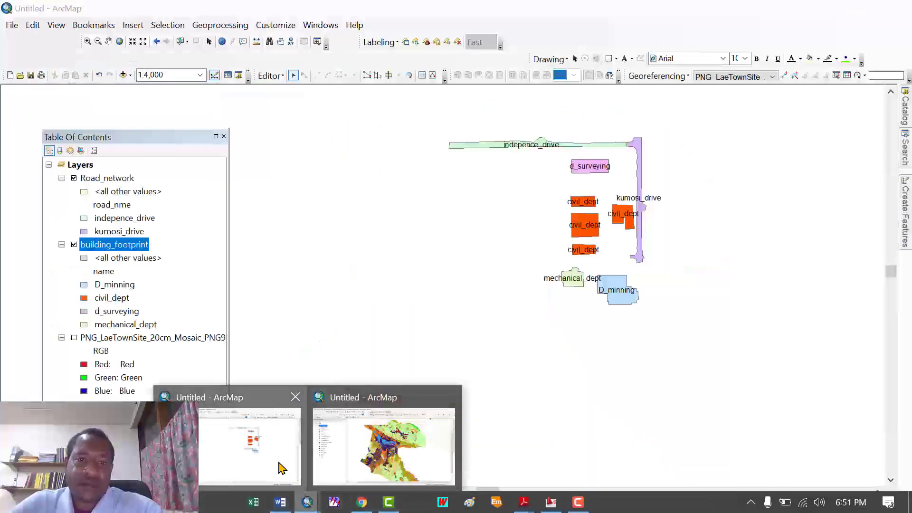
{"action": "left_click", "coordinate": [280, 467]}
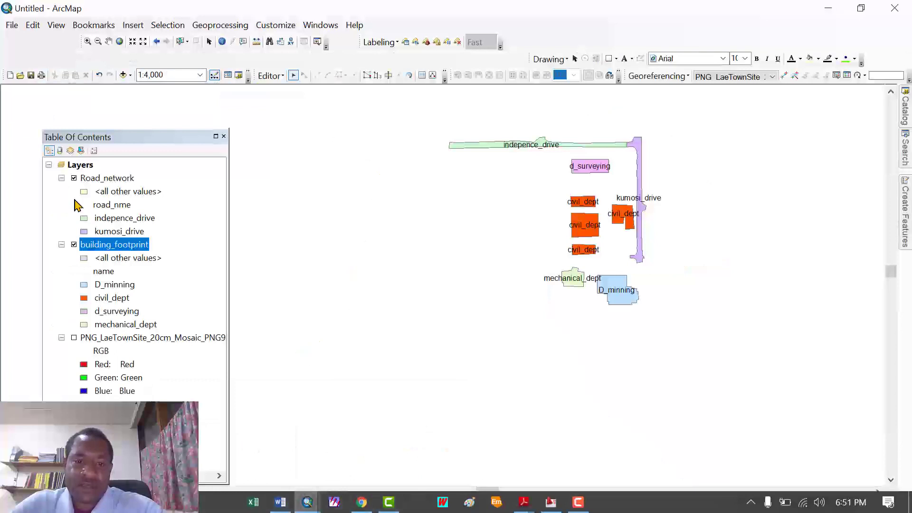
{"action": "right_click", "coordinate": [98, 178]}
{"action": "left_click", "coordinate": [131, 213]}
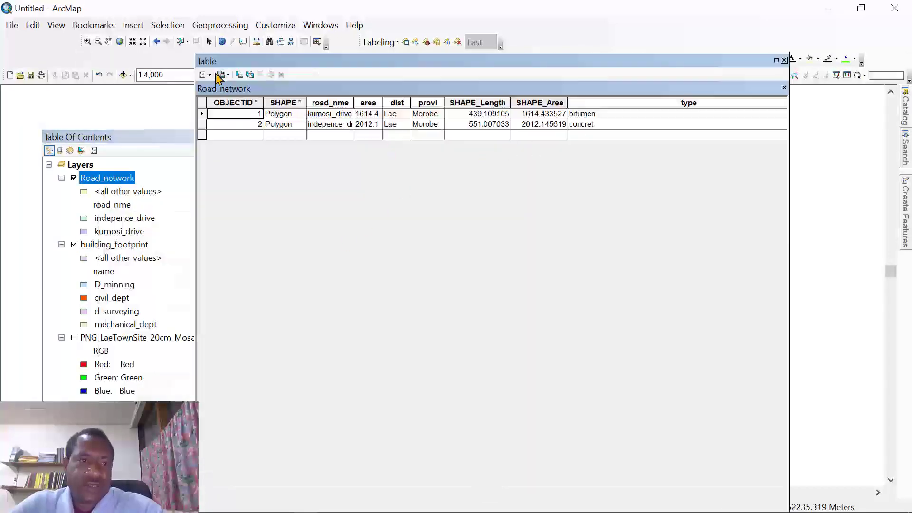
{"action": "left_click", "coordinate": [783, 60]}
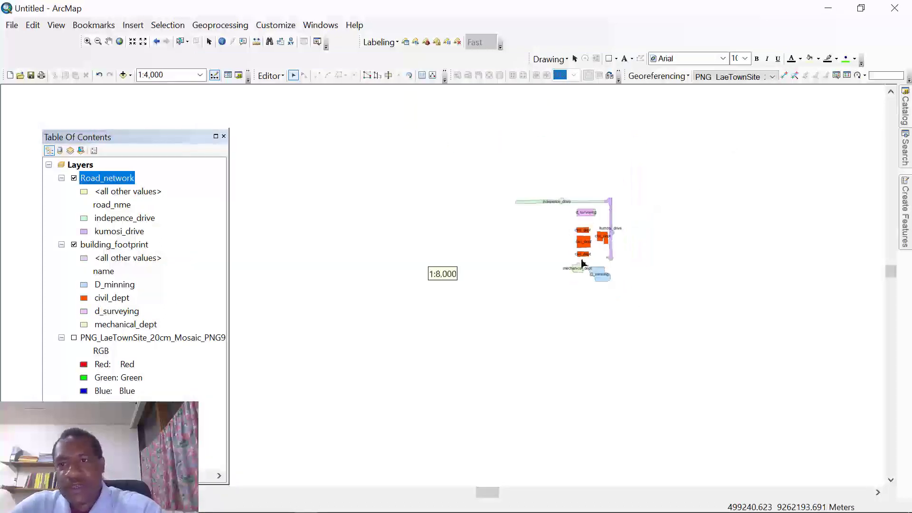
Compare the labeled roads and buildings with the PNG_LaeTownSite imagery by showing it briefly, and hide it again
{"action": "scroll", "coordinate": [584, 263], "scroll_direction": "up", "scroll_amount": 3}
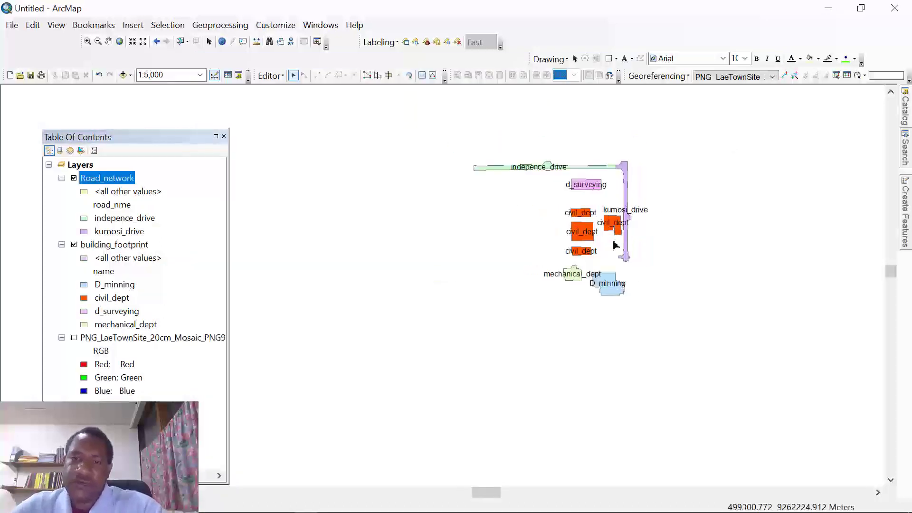
{"action": "scroll", "coordinate": [605, 226], "scroll_direction": "up", "scroll_amount": 3}
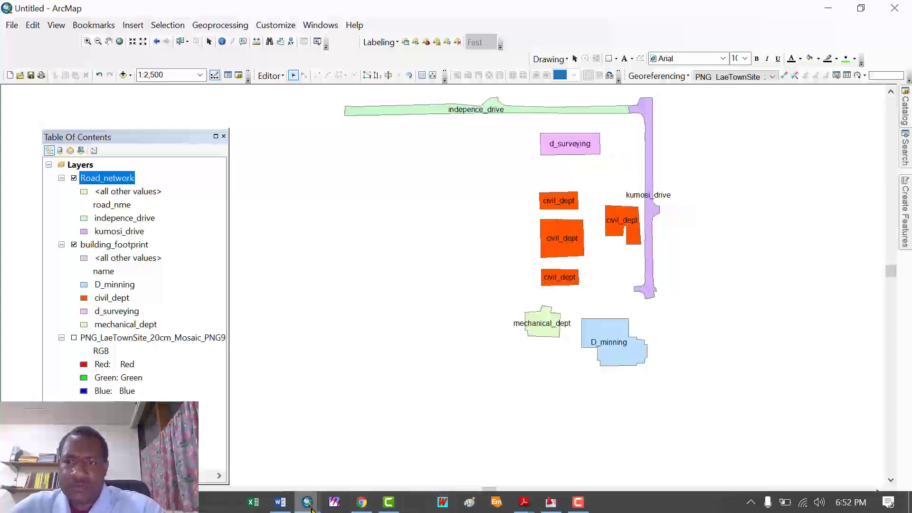
{"action": "mouse_move", "coordinate": [309, 505]}
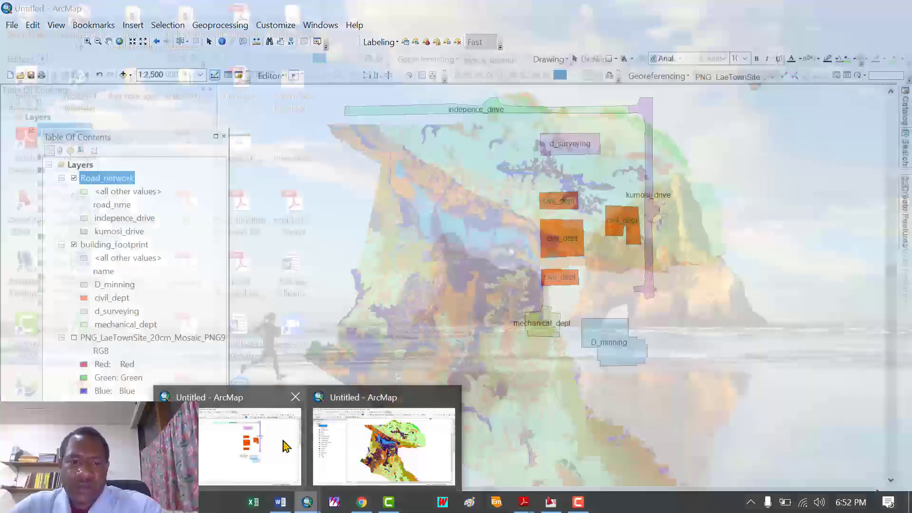
{"action": "left_click", "coordinate": [285, 447]}
{"action": "left_click", "coordinate": [74, 338]}
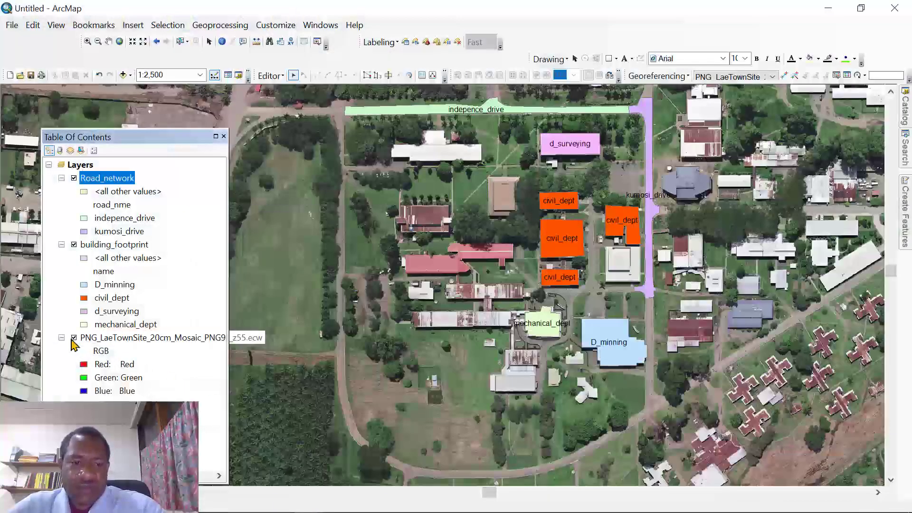
{"action": "left_click", "coordinate": [74, 337]}
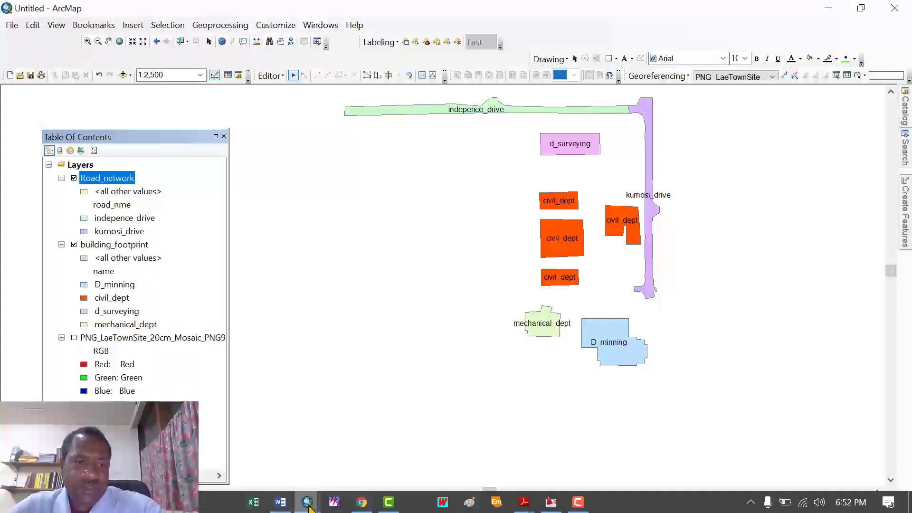
Return to the ArcMap window with the soil texture raster and view its overall extent
{"action": "mouse_move", "coordinate": [308, 502]}
{"action": "left_click", "coordinate": [354, 479]}
{"action": "scroll", "coordinate": [479, 326], "scroll_direction": "up", "scroll_amount": 3}
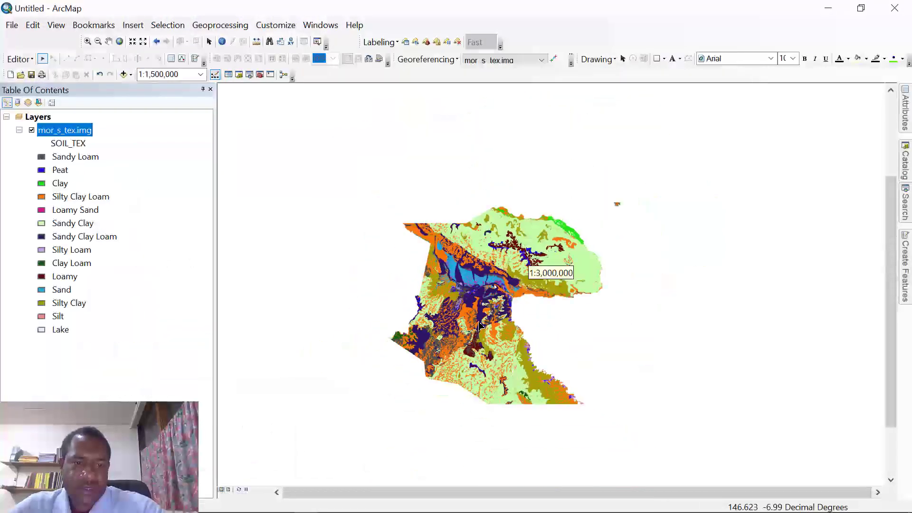
{"action": "scroll", "coordinate": [480, 328], "scroll_direction": "down", "scroll_amount": 2}
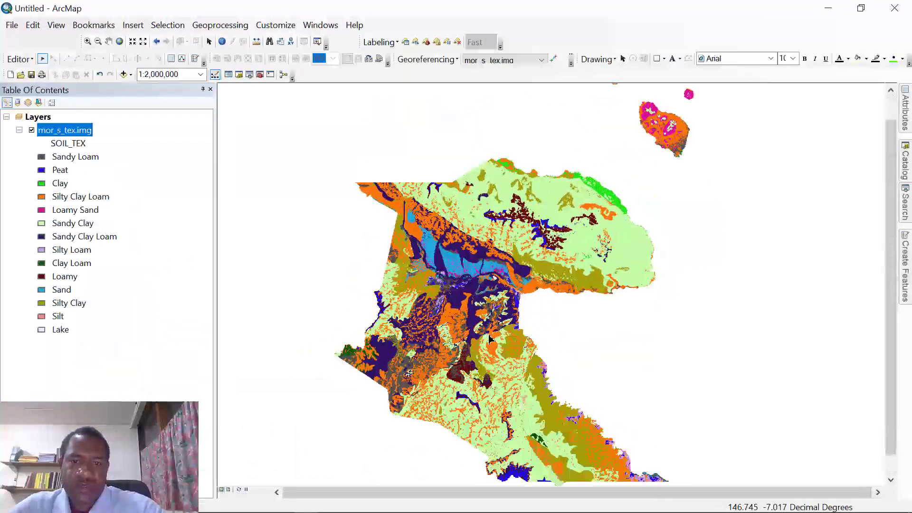